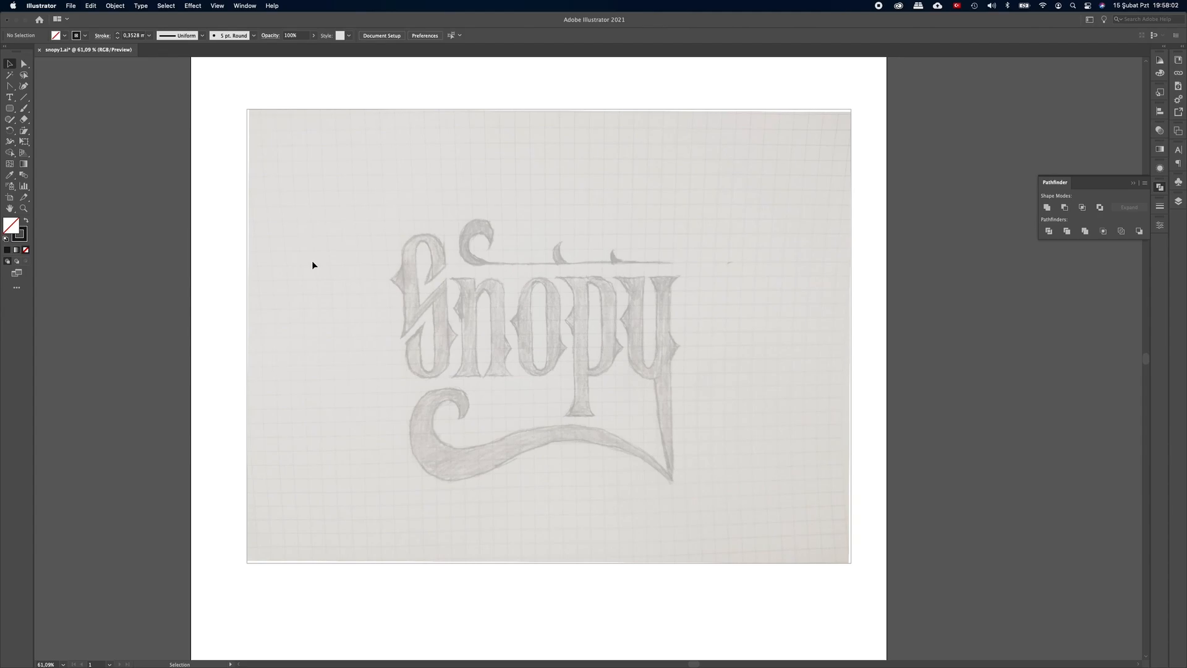
Step: Preview the sketch photos IMG_20210215_171511.jpg and IMG_20210215_171234.jpg in the Place dialog without placing either
{"action": "key", "text": "super"}
{"action": "key", "text": "super+shift+p"}
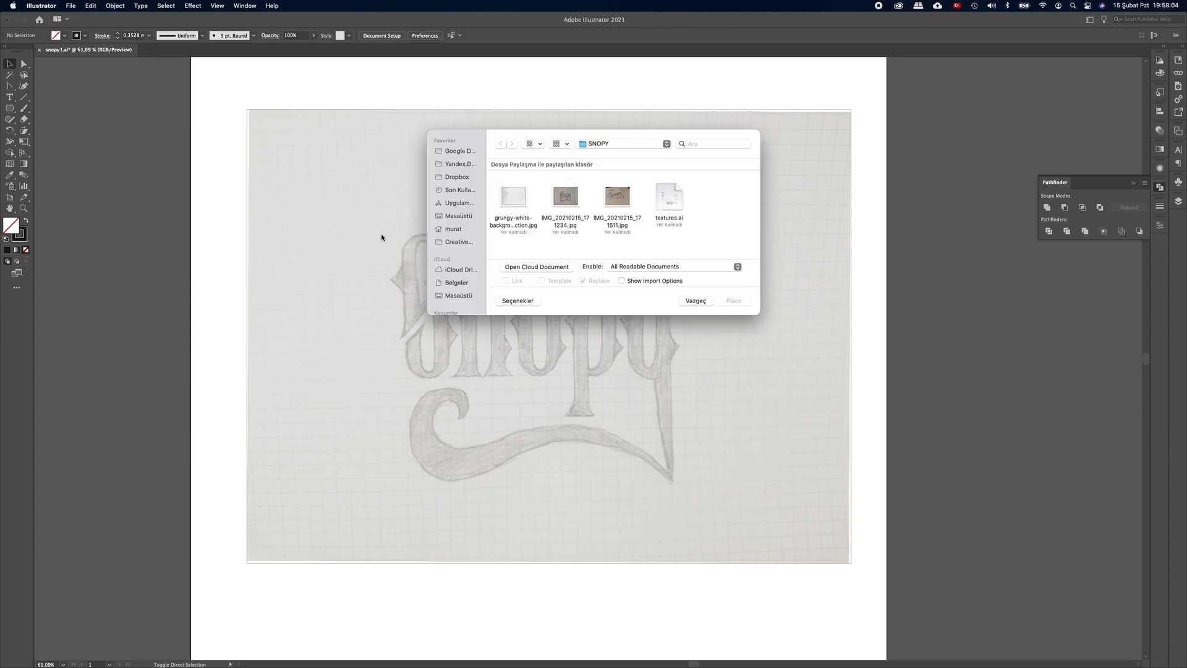
{"action": "left_click", "coordinate": [617, 196]}
{"action": "key", "text": "space"}
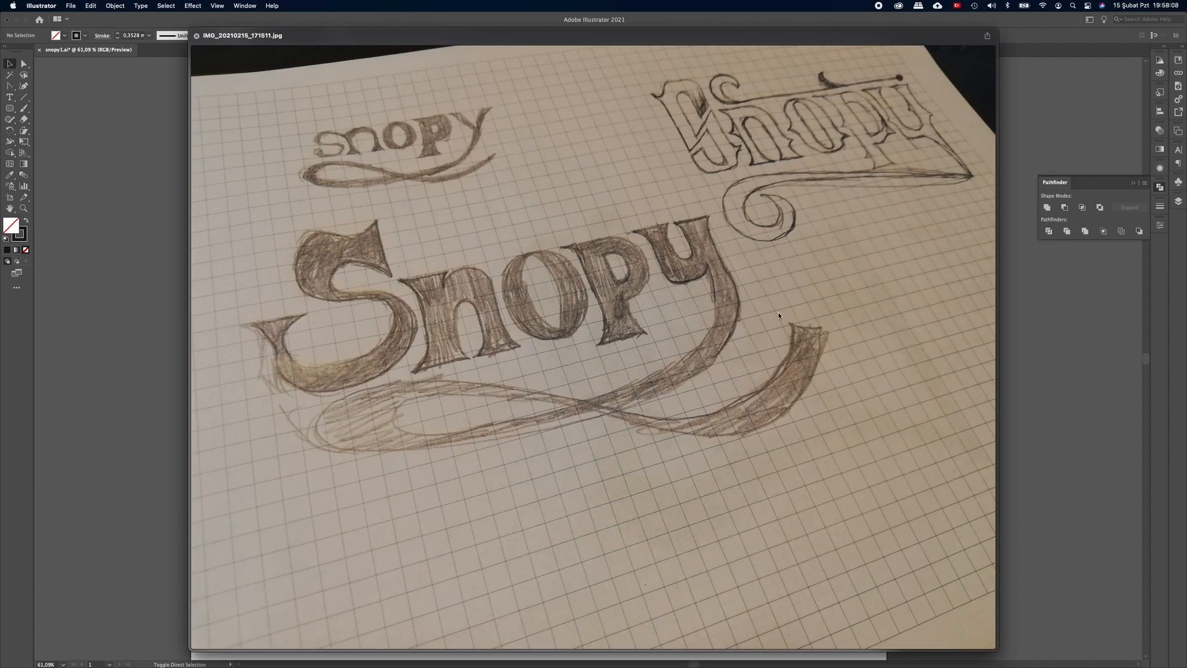
{"action": "key", "text": "space"}
{"action": "left_click", "coordinate": [558, 196]}
{"action": "key", "text": "space"}
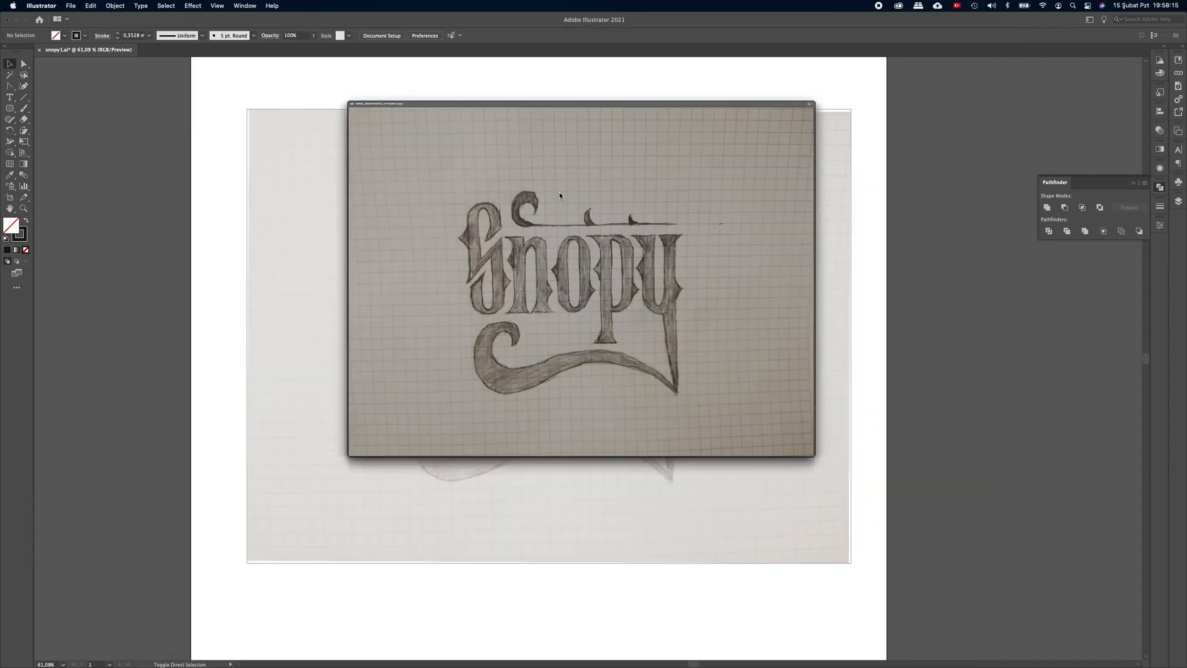
{"action": "key", "text": "space"}
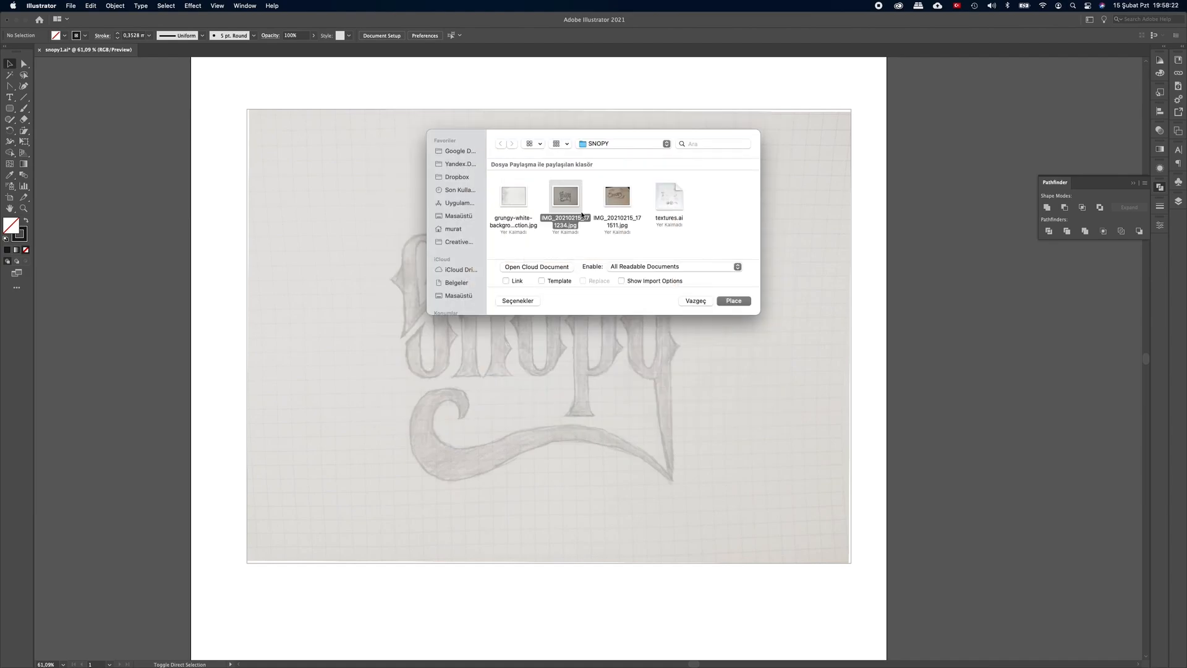
{"action": "left_click", "coordinate": [696, 300]}
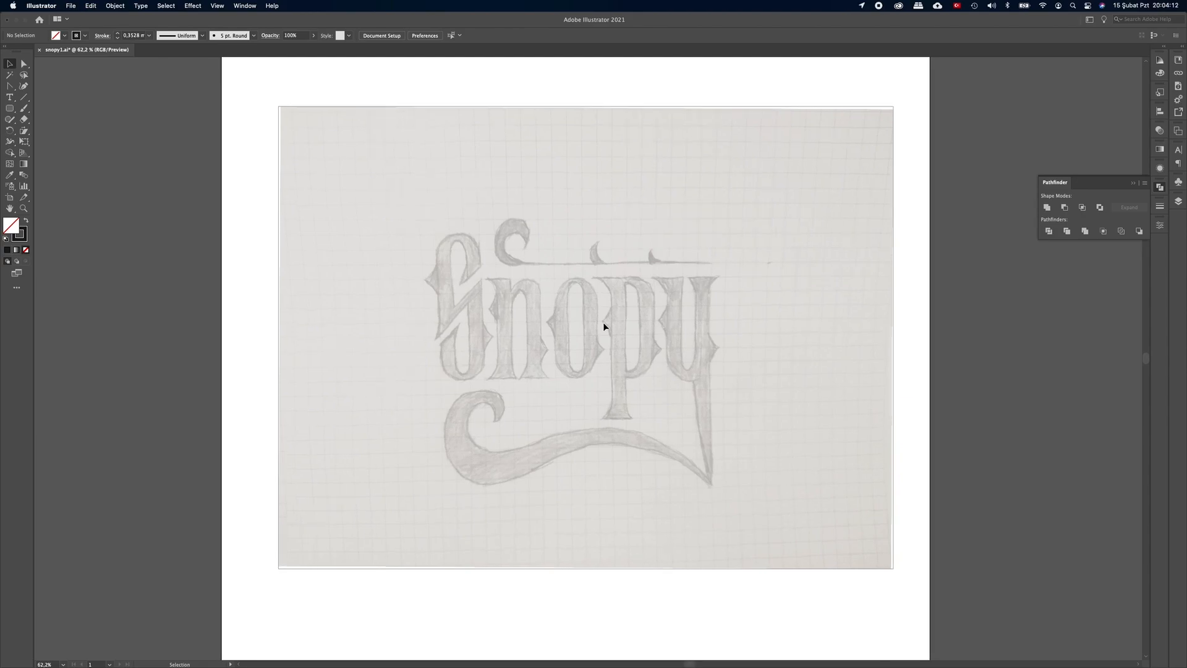
Step: Draw a rounded rectangle about 98 × 307 px over the sketched S and round its corners to about 49 px
{"action": "left_click_drag", "start_coordinate": [455, 301], "coordinate": [542, 295]}
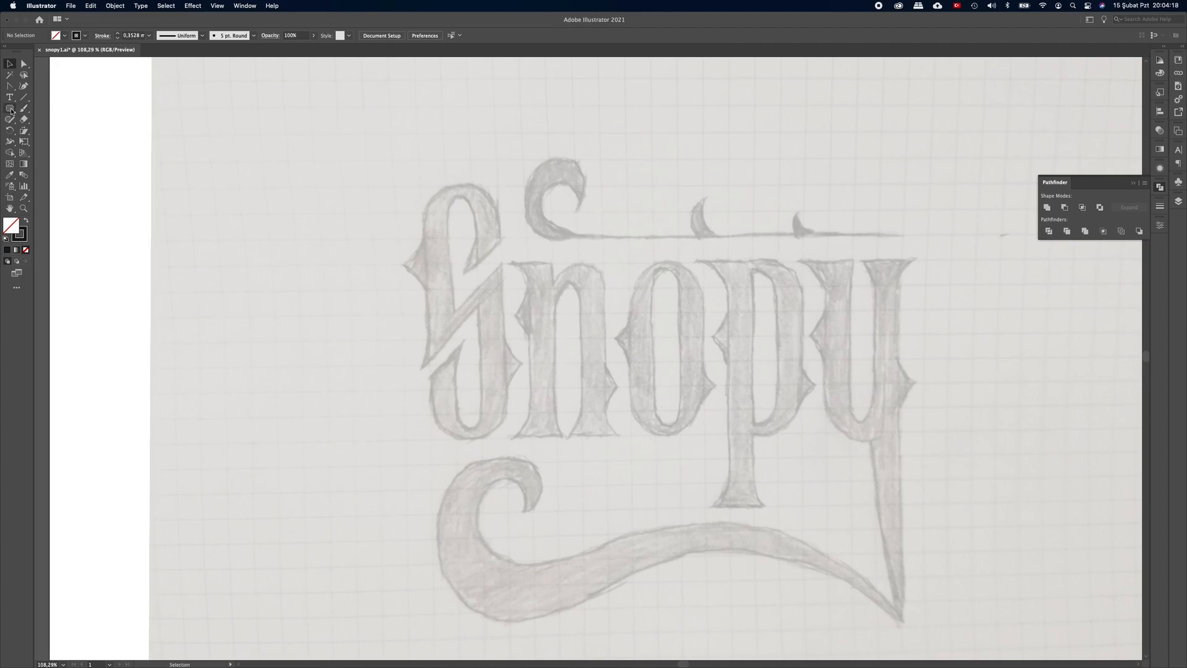
{"action": "left_click_drag", "start_coordinate": [10, 110], "coordinate": [56, 117]}
{"action": "left_click_drag", "start_coordinate": [422, 187], "coordinate": [502, 438]}
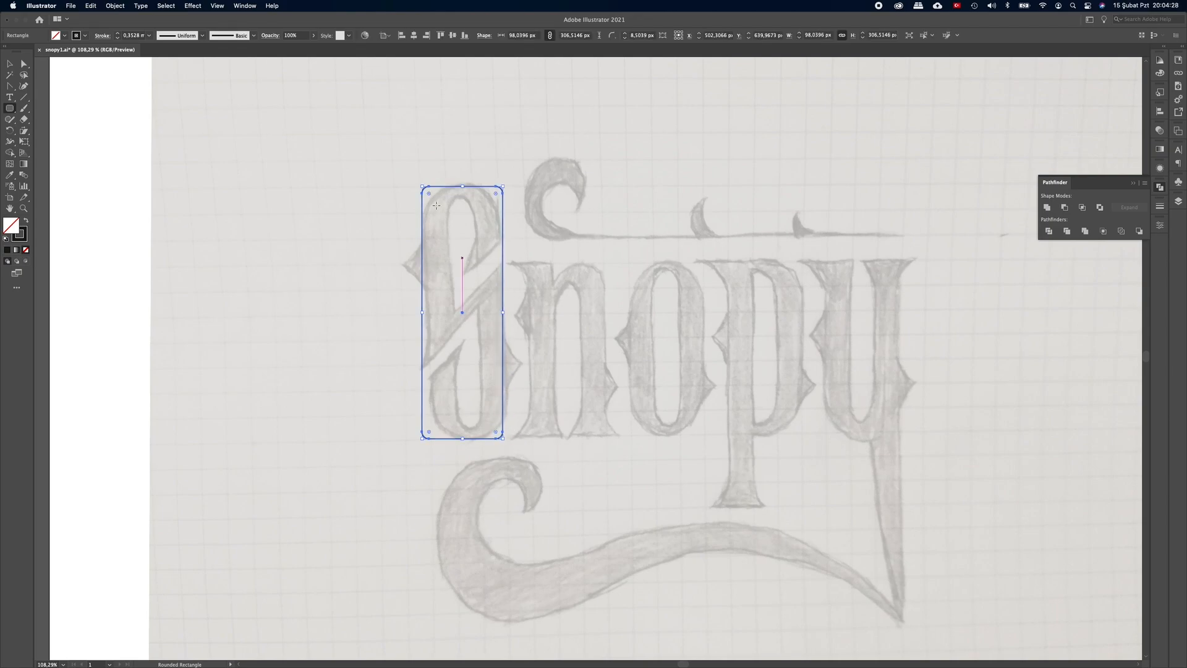
{"action": "left_click", "coordinate": [10, 64]}
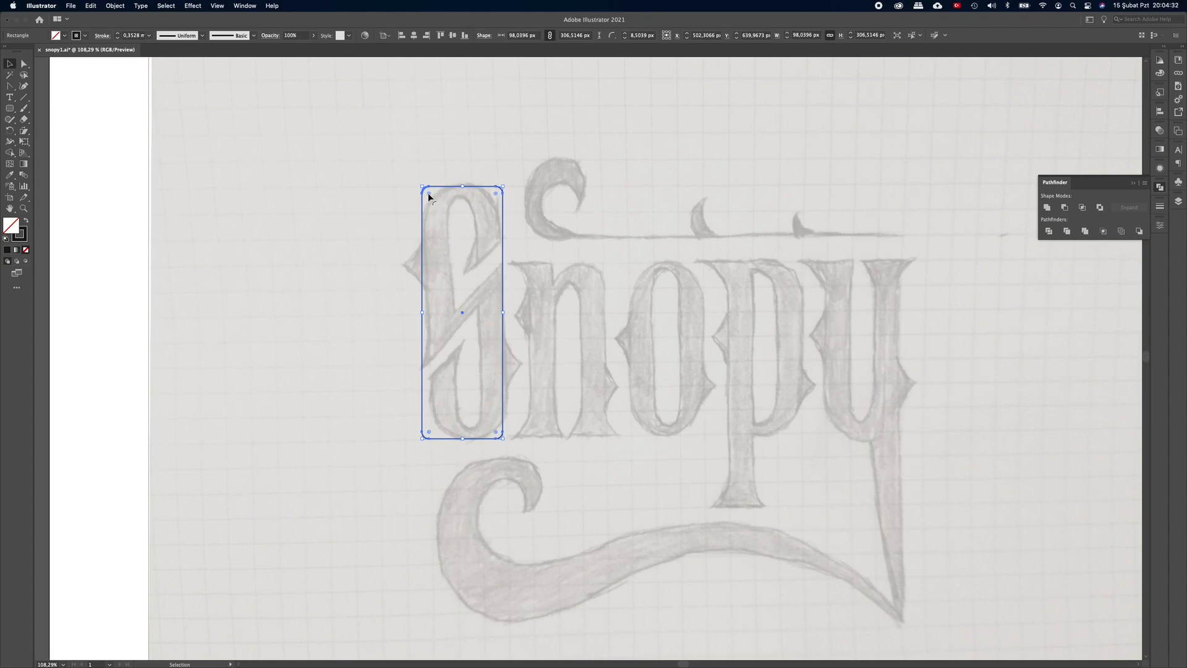
{"action": "left_click_drag", "start_coordinate": [431, 196], "coordinate": [450, 253]}
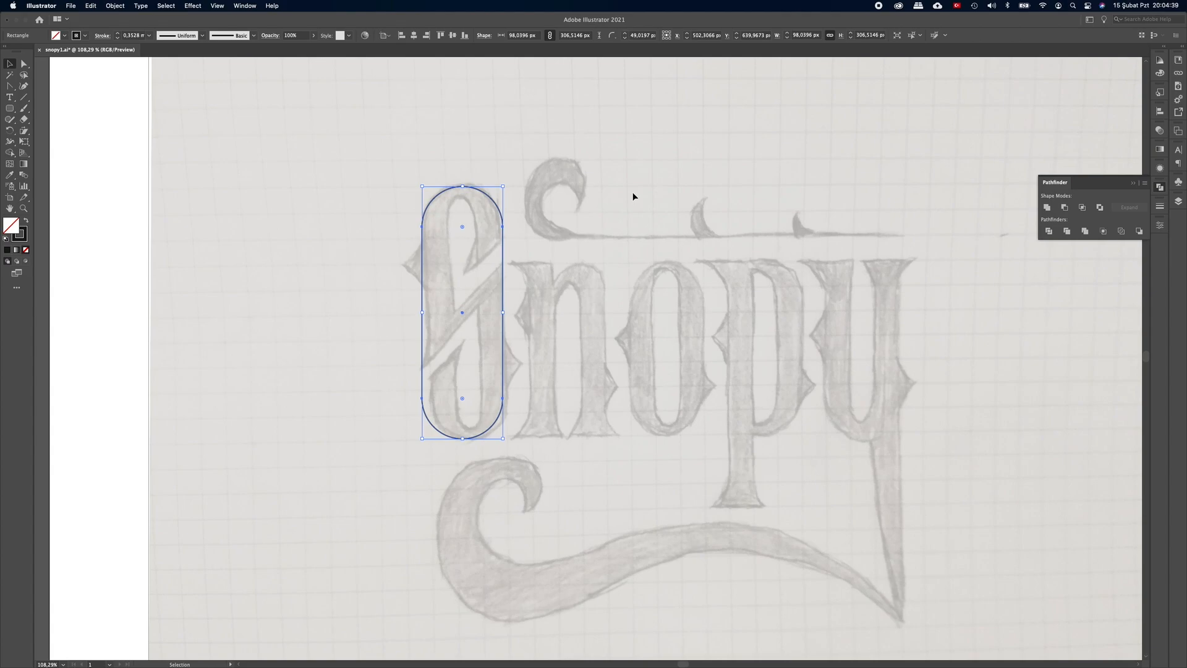
Step: Duplicate the S capsule in place and shrink the copy to about 29 × 281 px to fit the letter's inner counter
{"action": "key", "text": "a"}
{"action": "key", "text": "super+c"}
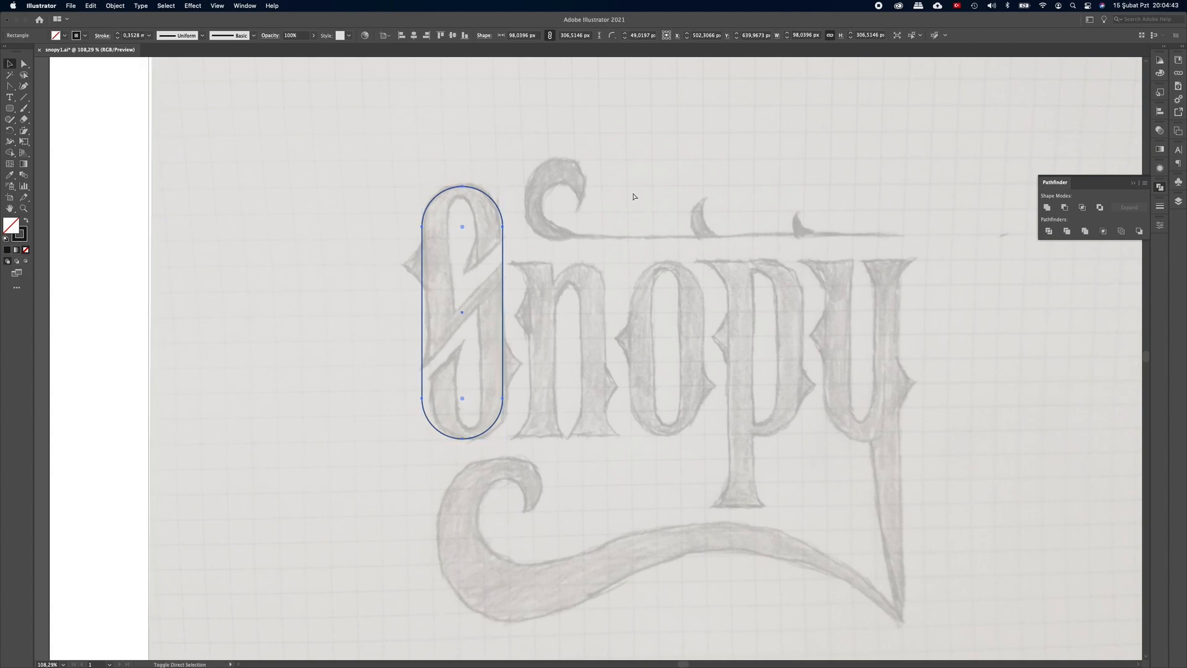
{"action": "key", "text": "v"}
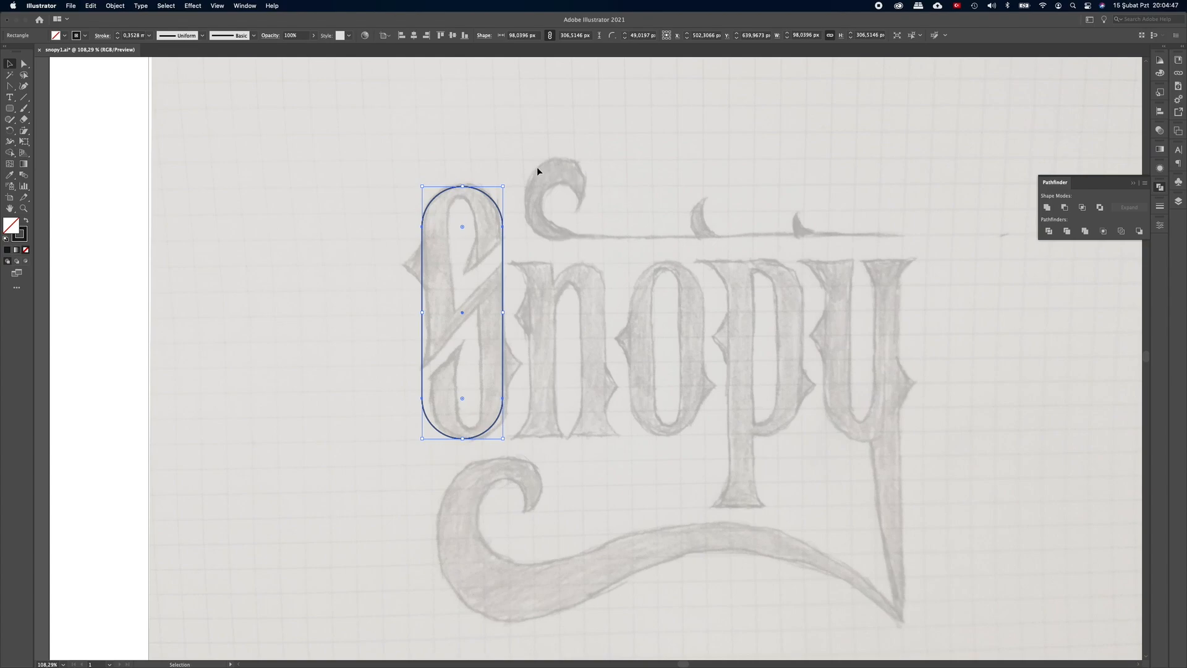
{"action": "left_click_drag", "start_coordinate": [463, 189], "coordinate": [462, 197]}
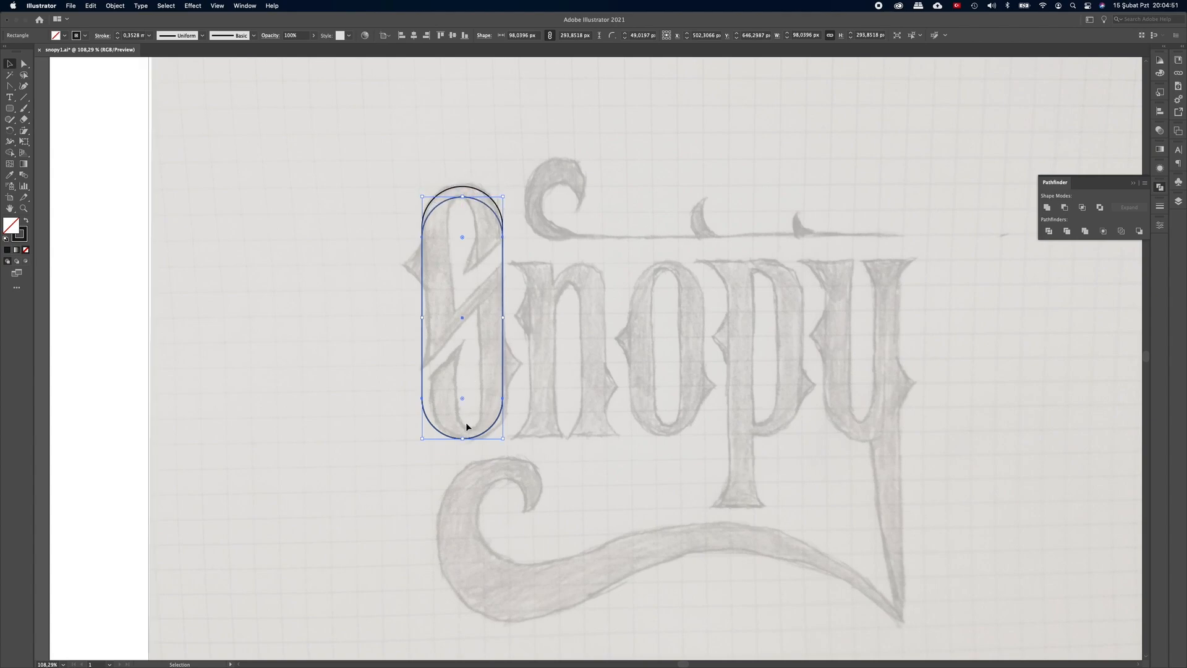
{"action": "left_click_drag", "start_coordinate": [464, 439], "coordinate": [463, 427]}
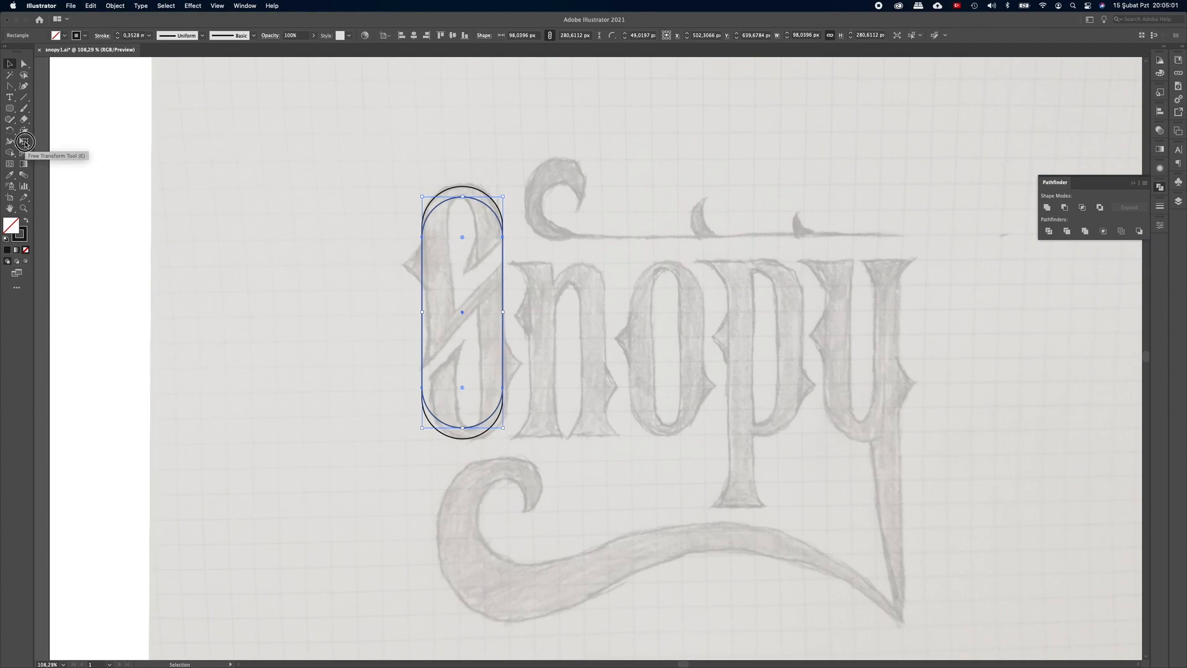
{"action": "left_click", "coordinate": [29, 144]}
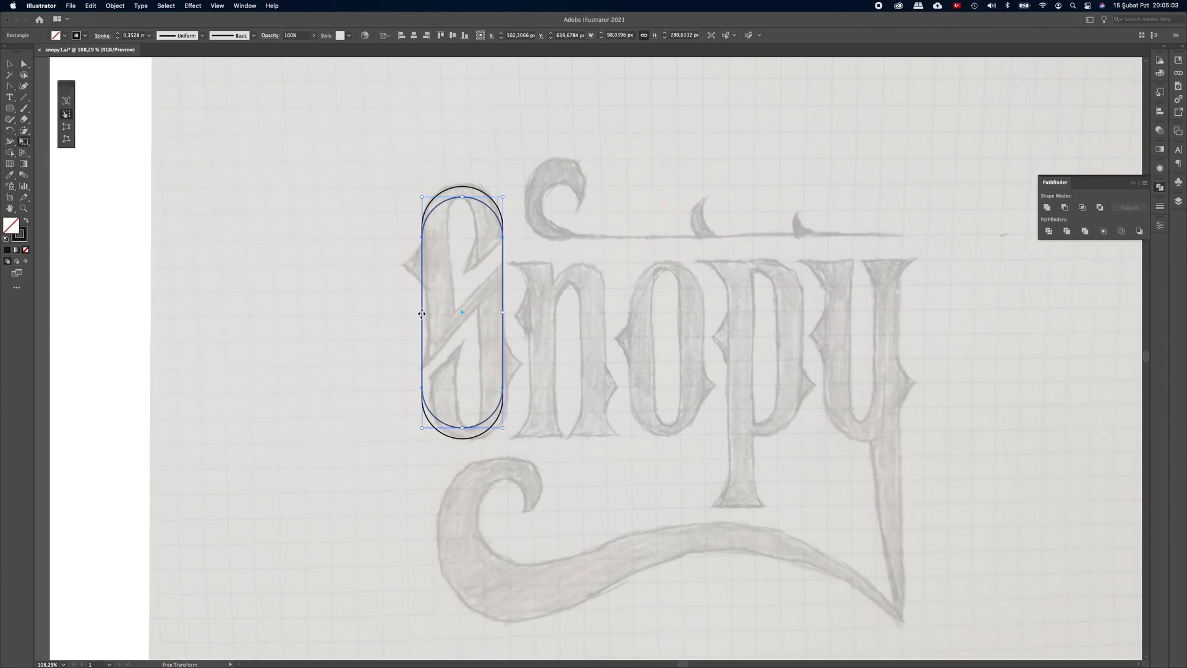
{"action": "left_click_drag", "start_coordinate": [420, 313], "coordinate": [470, 308]}
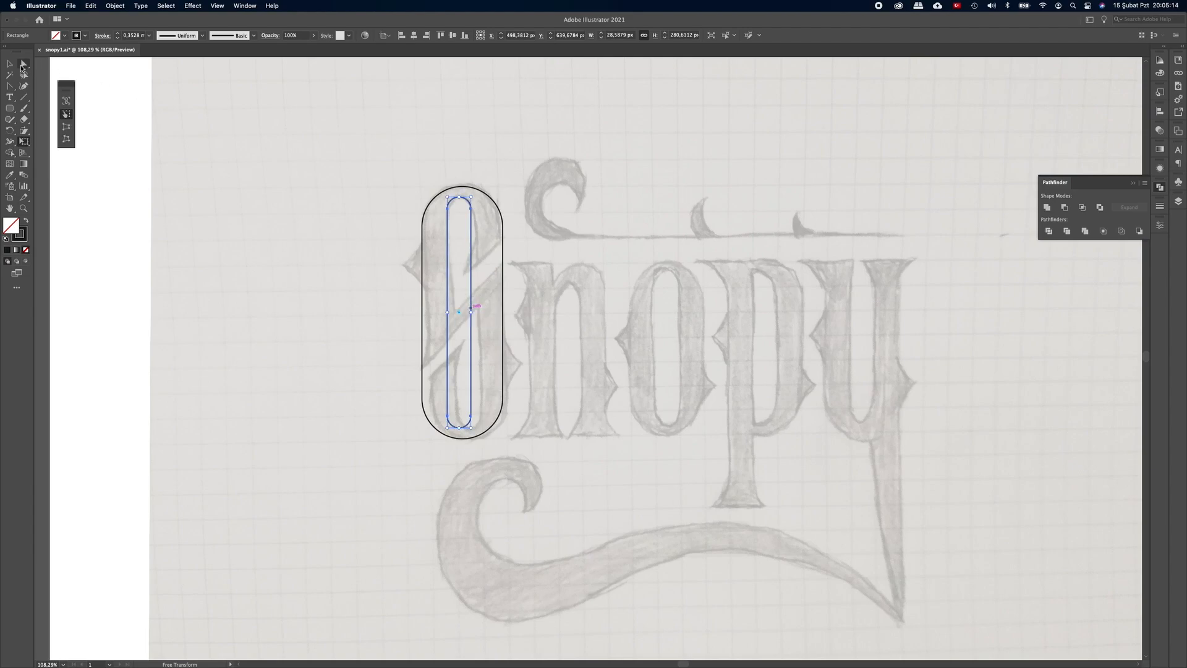
Step: Align the inner and outer S capsules on their horizontal and vertical centres
{"action": "left_click", "coordinate": [10, 64]}
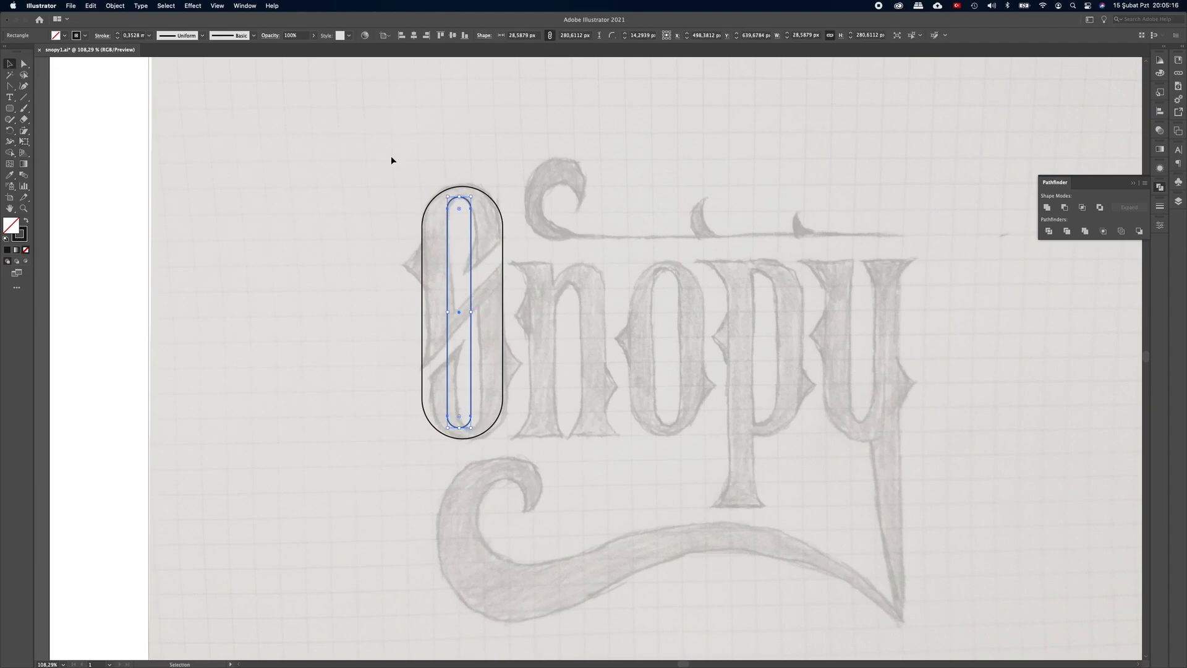
{"action": "left_click", "coordinate": [503, 234], "text": "shift"}
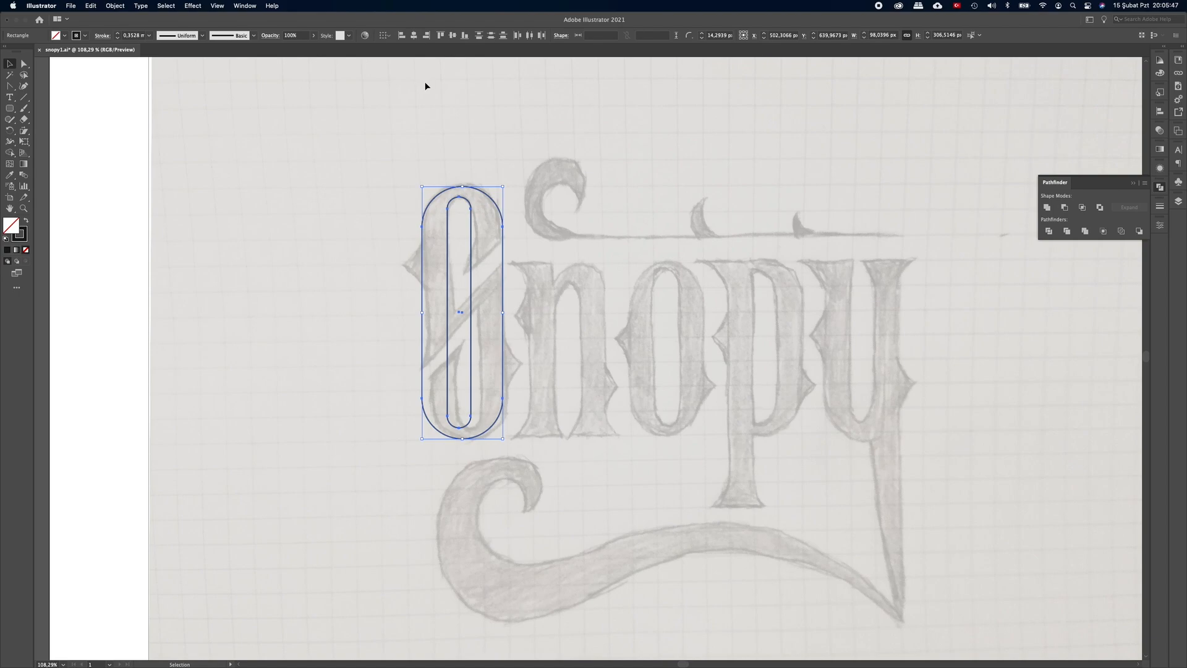
{"action": "left_click", "coordinate": [414, 36]}
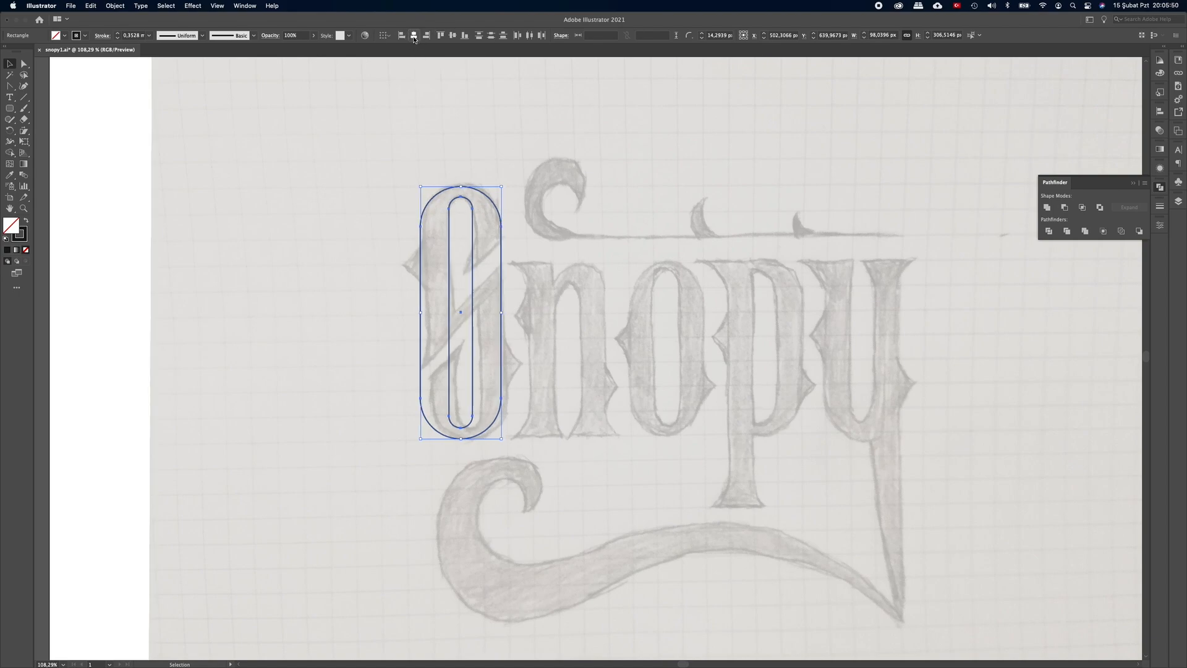
{"action": "left_click", "coordinate": [452, 36]}
{"action": "left_click", "coordinate": [518, 296]}
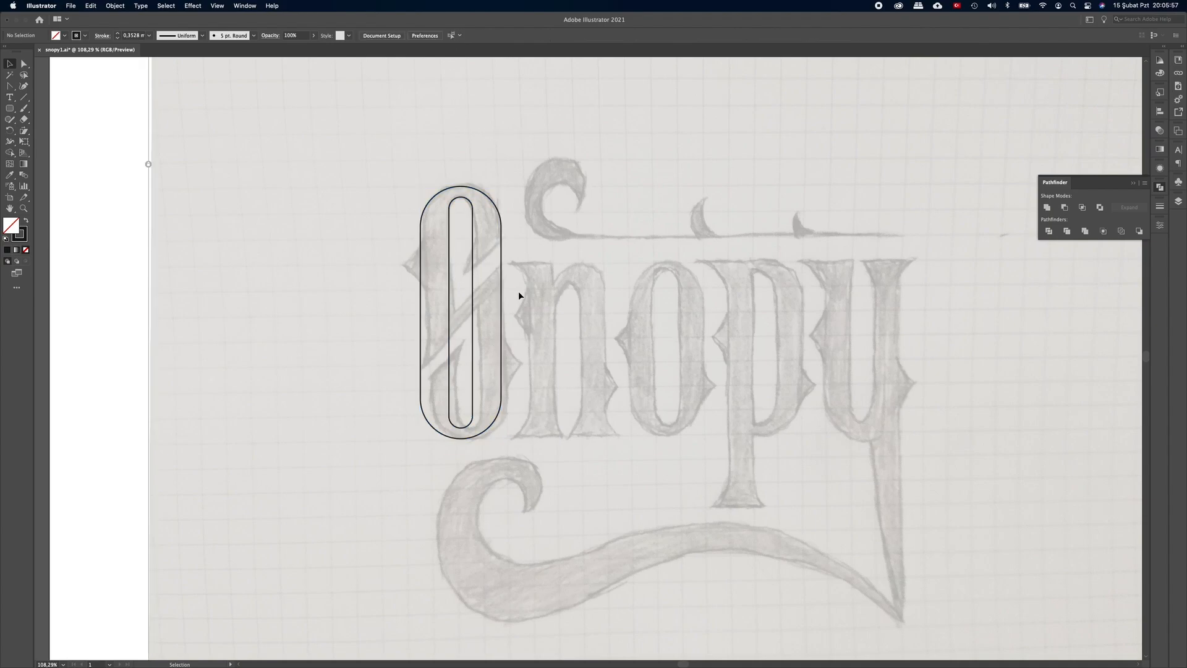
Step: Copy the capsule pair horizontally onto the sketched n and lower its top edge, reducing its height to about 214 px
{"action": "left_click_drag", "start_coordinate": [518, 289], "coordinate": [606, 332]}
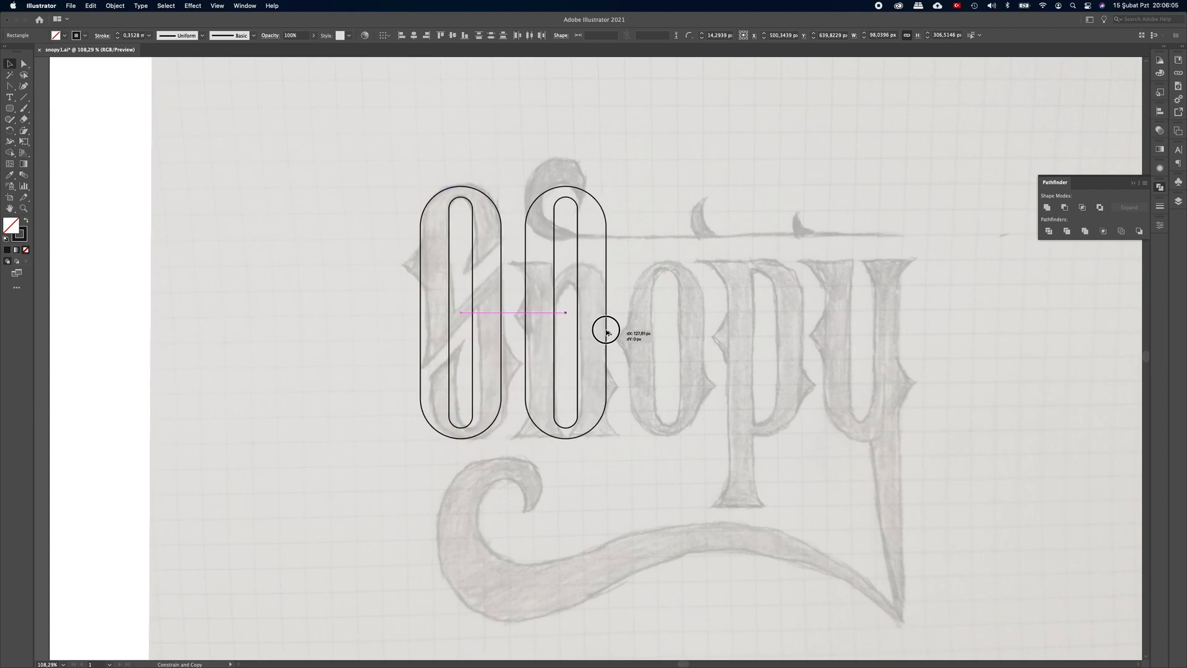
{"action": "left_click_drag", "start_coordinate": [607, 332], "coordinate": [608, 332]}
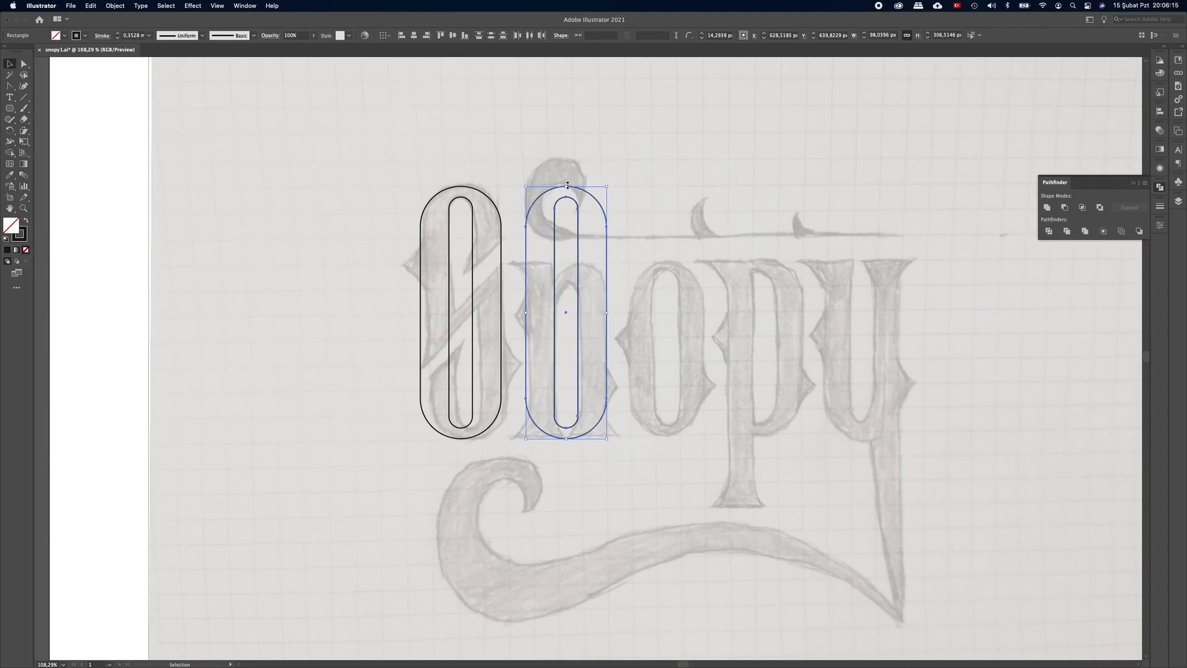
{"action": "left_click_drag", "start_coordinate": [567, 185], "coordinate": [567, 263]}
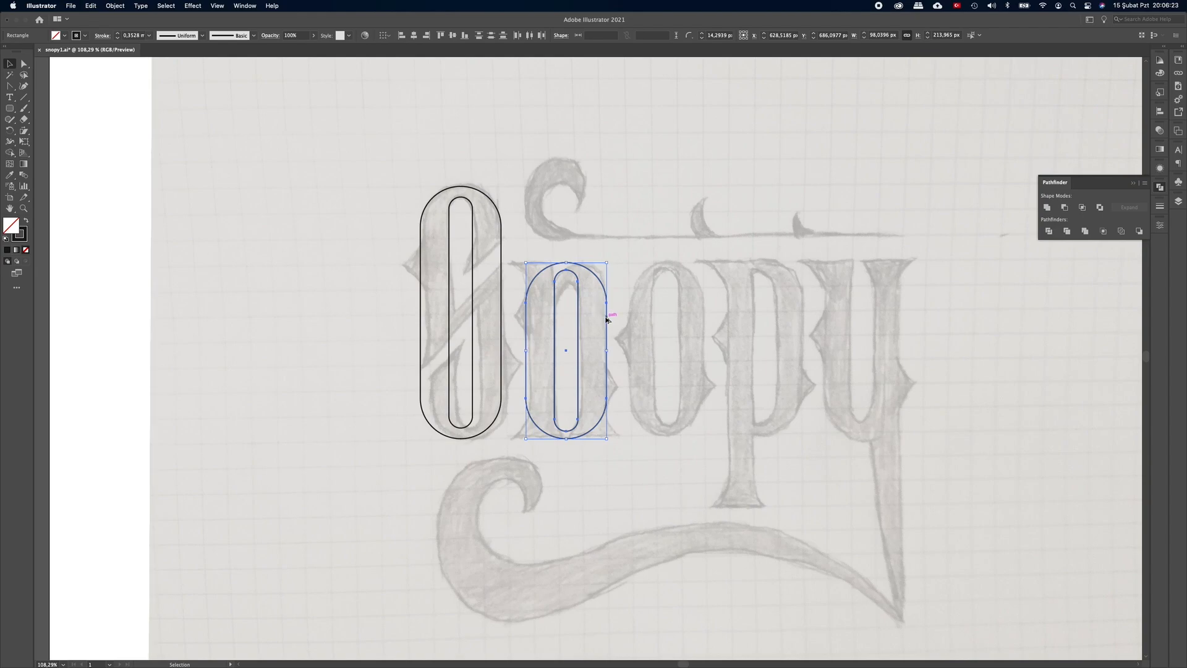
Step: Copy the n's capsule pair horizontally onto the sketched o, p and y
{"action": "left_click_drag", "start_coordinate": [606, 319], "coordinate": [904, 323]}
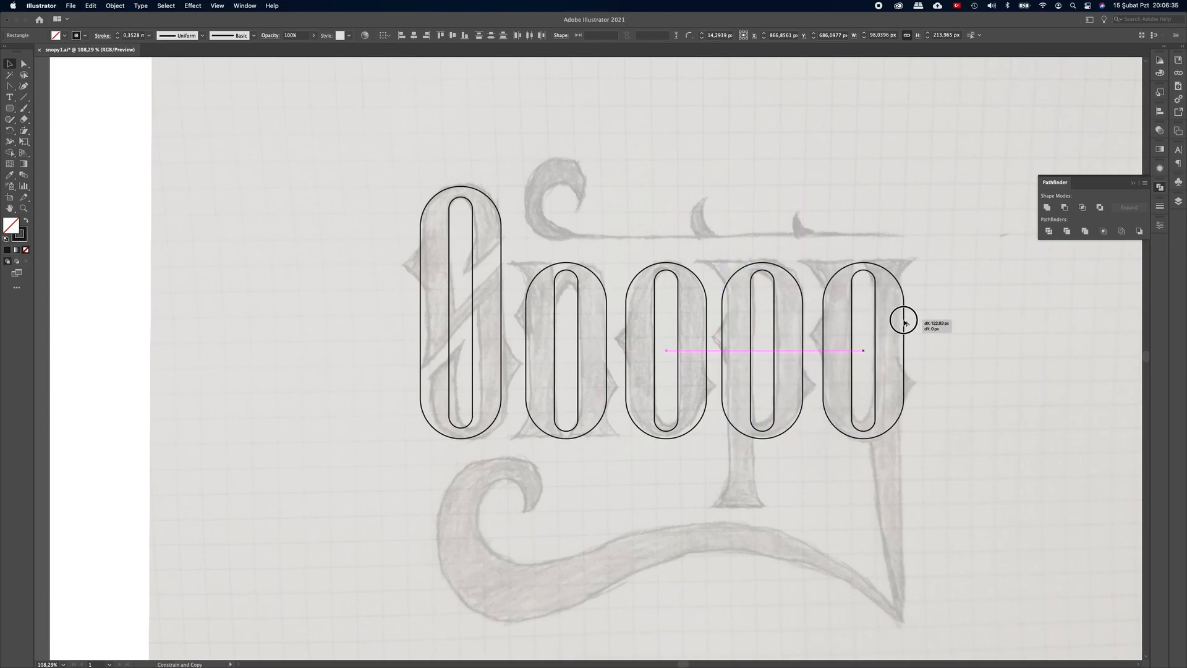
{"action": "left_click_drag", "start_coordinate": [904, 323], "coordinate": [904, 322]}
{"action": "left_click", "coordinate": [728, 226]}
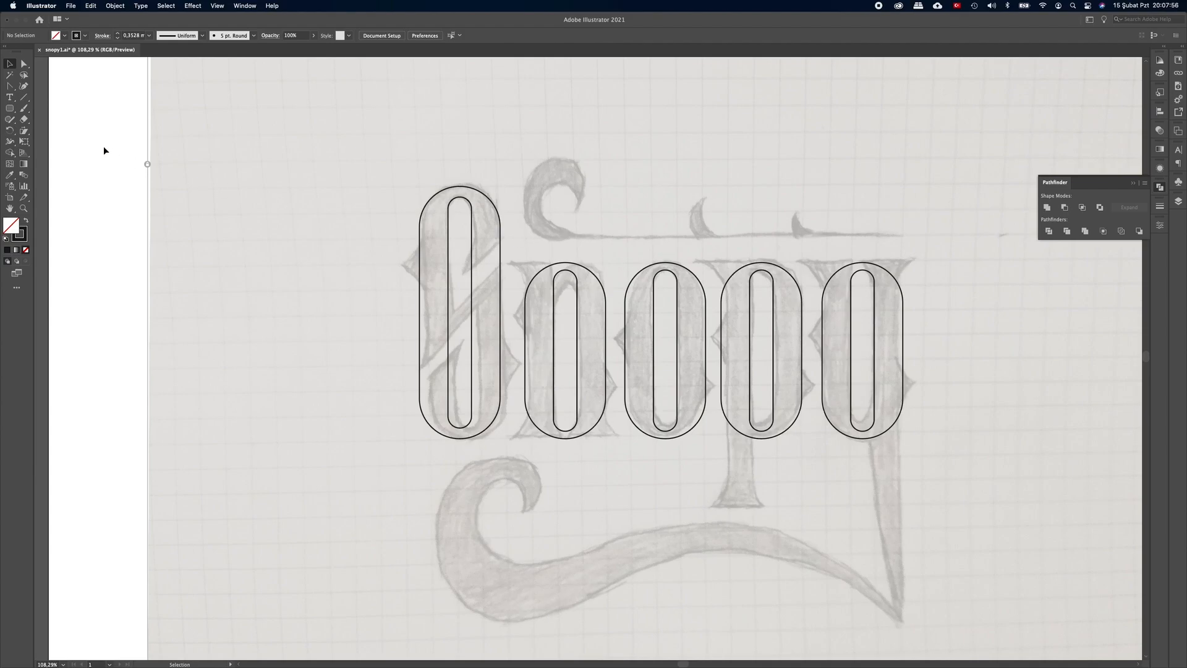
Step: Draw a 45° line about 162 px wide across the S and duplicate it downward to make four parallel diagonals
{"action": "left_click", "coordinate": [24, 97]}
{"action": "left_click_drag", "start_coordinate": [517, 222], "coordinate": [383, 355]}
{"action": "key", "text": "v"}
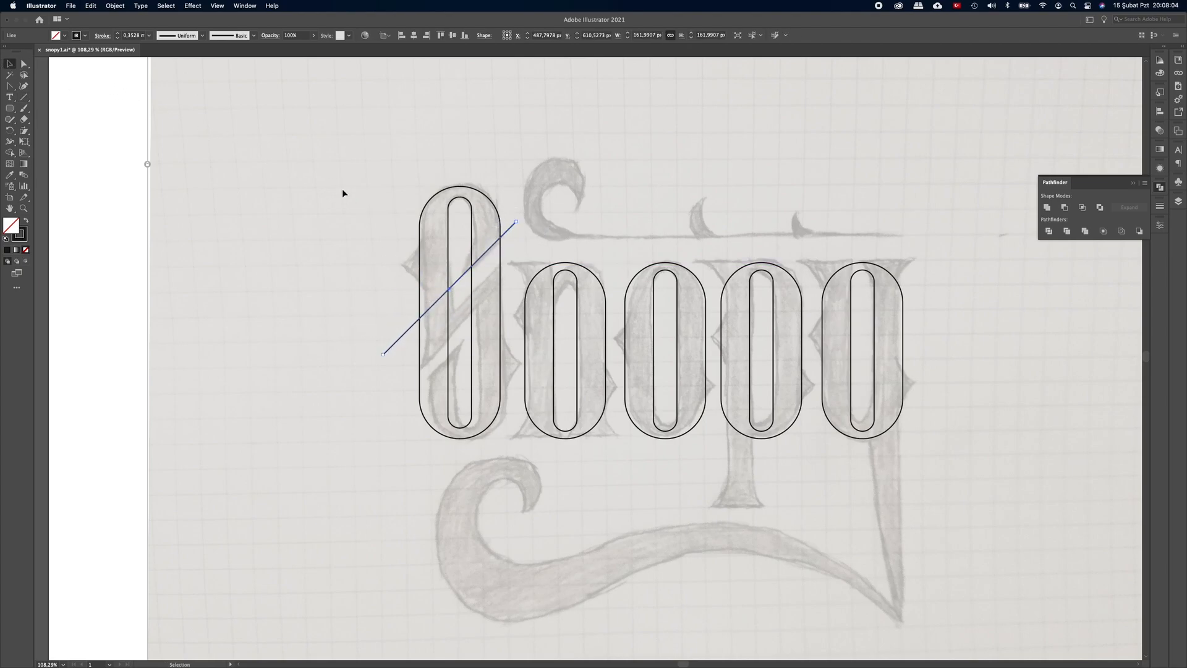
{"action": "left_click_drag", "start_coordinate": [493, 245], "coordinate": [498, 275]}
{"action": "left_click_drag", "start_coordinate": [493, 277], "coordinate": [491, 320]}
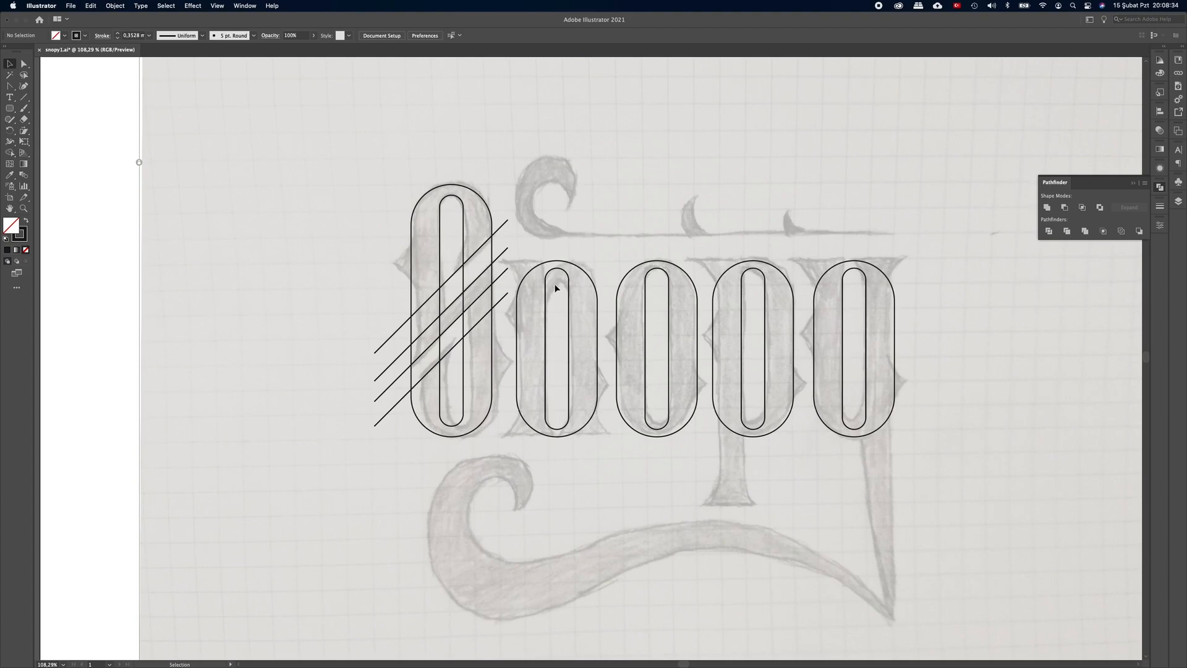
Step: Draw a vertical line about 273 px long on the n counter's left edge and copy it to the outer left edge
{"action": "left_click", "coordinate": [23, 98]}
{"action": "left_click_drag", "start_coordinate": [545, 426], "coordinate": [545, 472]}
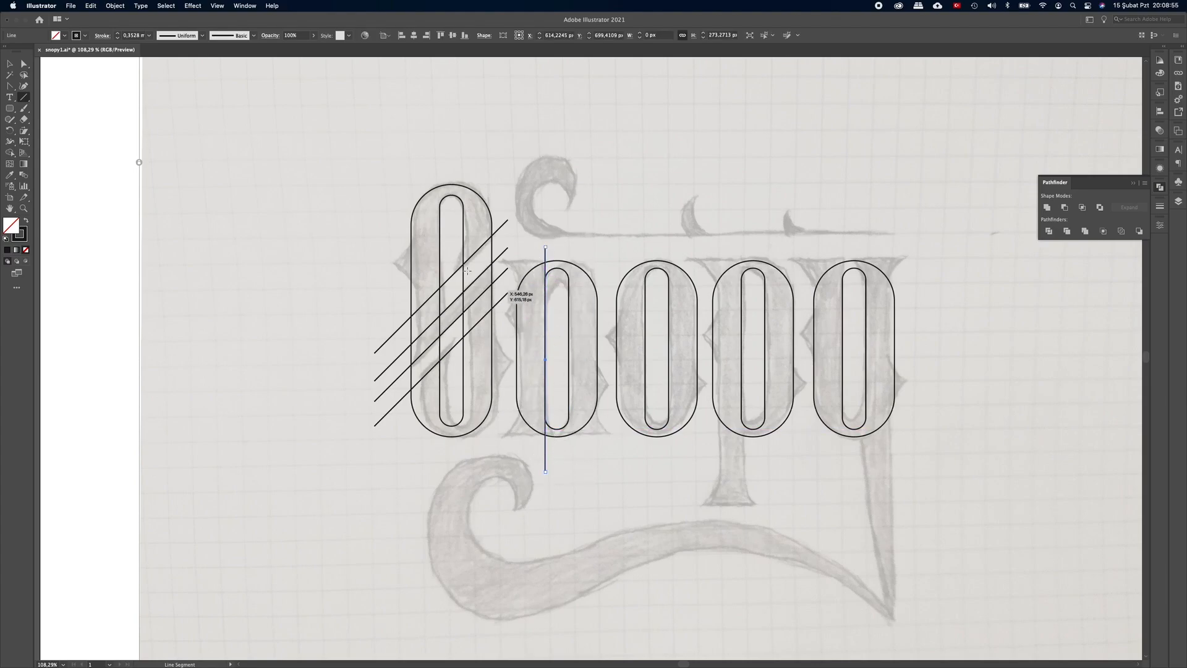
{"action": "key", "text": "v"}
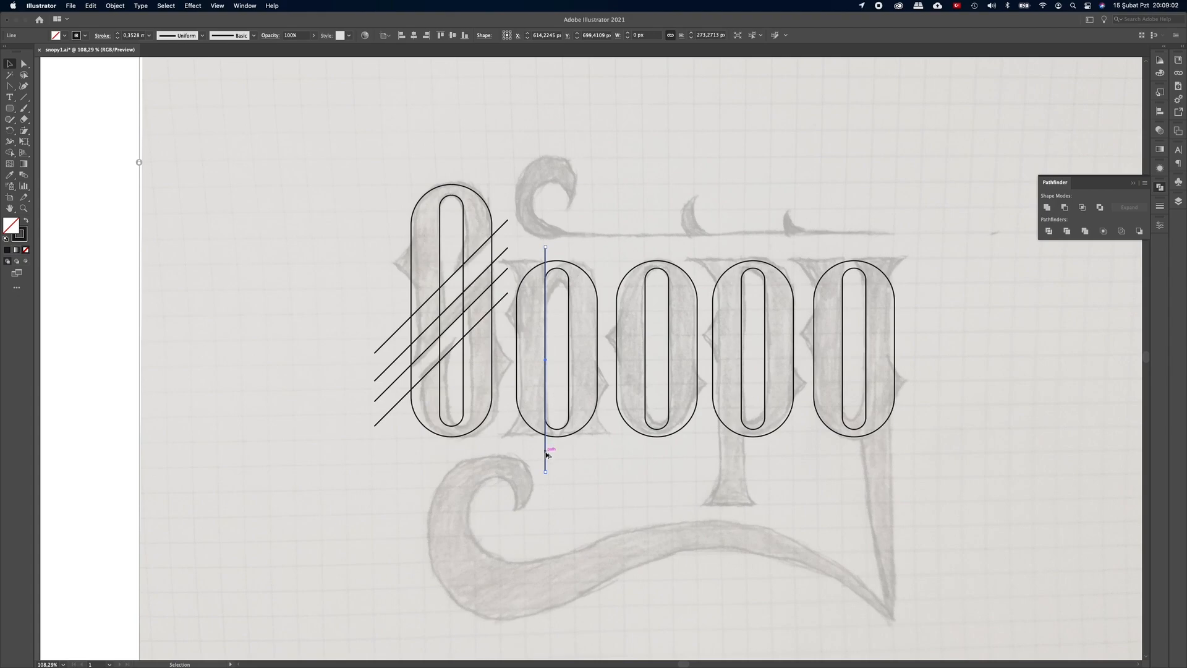
{"action": "left_click_drag", "start_coordinate": [547, 456], "coordinate": [518, 456]}
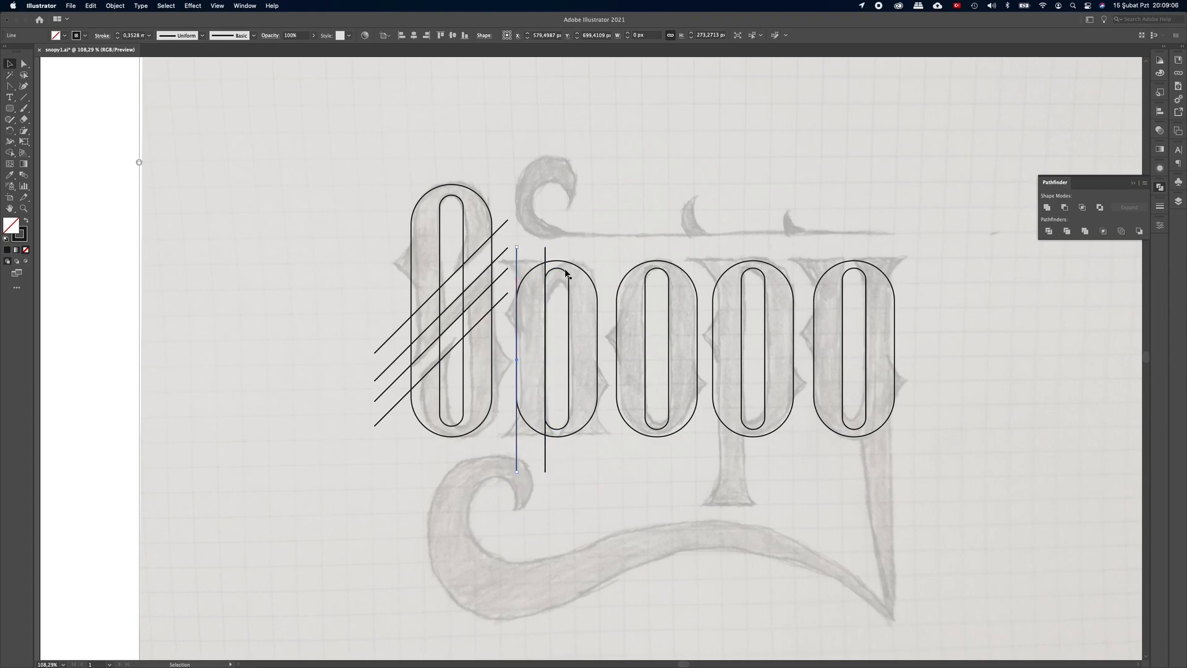
Step: Draw a horizontal line about 495 px long across the tops of the four lowercase capsules
{"action": "left_click", "coordinate": [28, 100]}
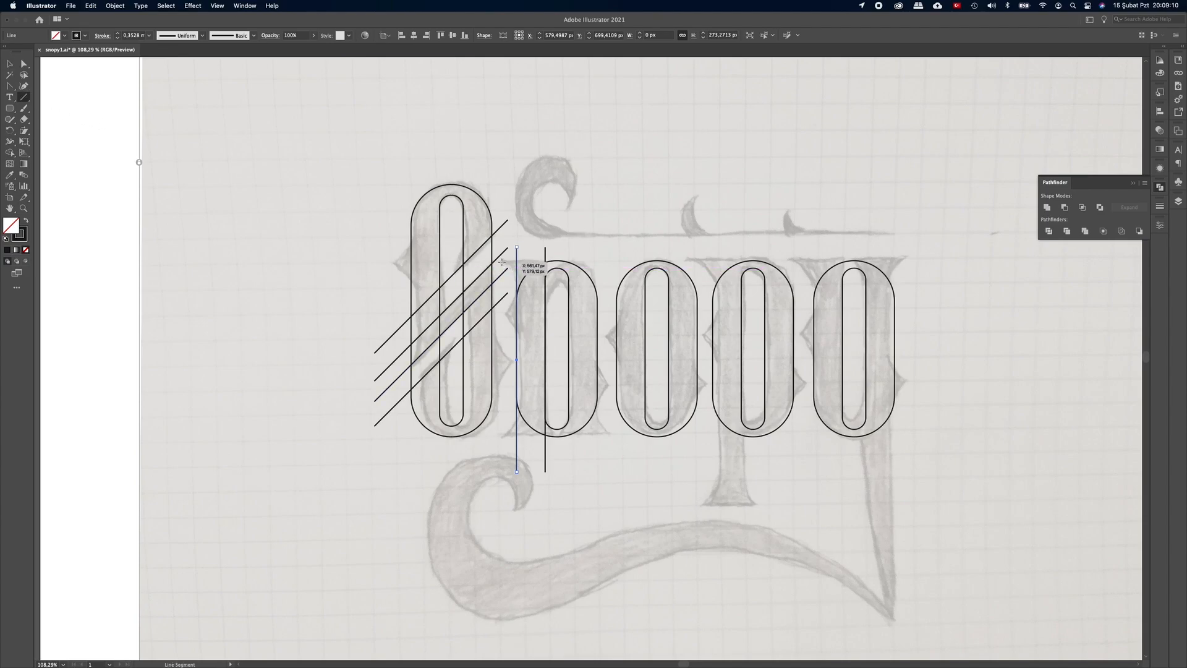
{"action": "left_click_drag", "start_coordinate": [501, 261], "coordinate": [909, 259]}
{"action": "left_click", "coordinate": [17, 64]}
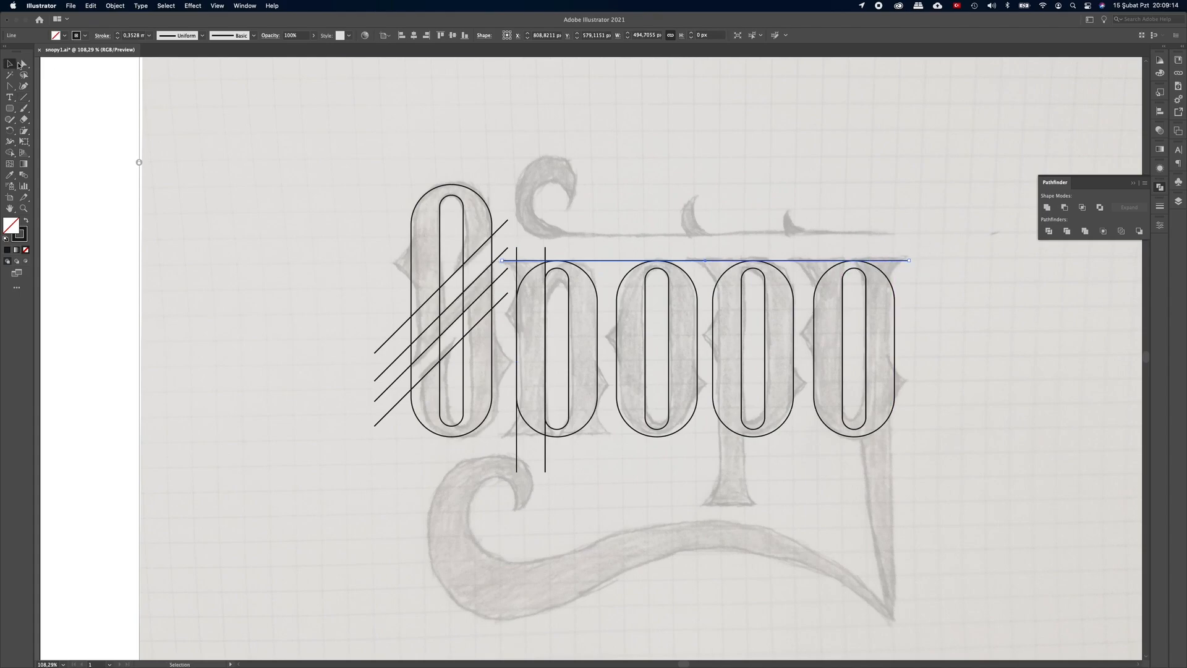
Step: Shift the horizontal line slightly down to fine-tune its alignment with the tops of the lowercase capsules
{"action": "left_click_drag", "start_coordinate": [566, 258], "coordinate": [725, 262]}
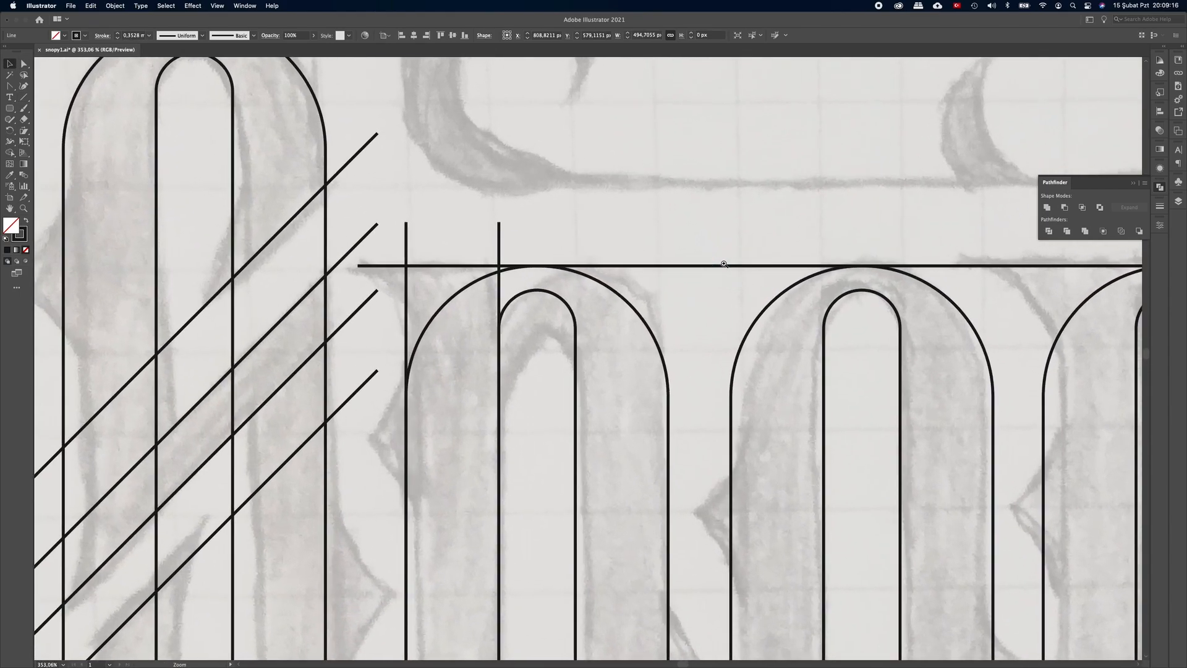
{"action": "left_click", "coordinate": [660, 267]}
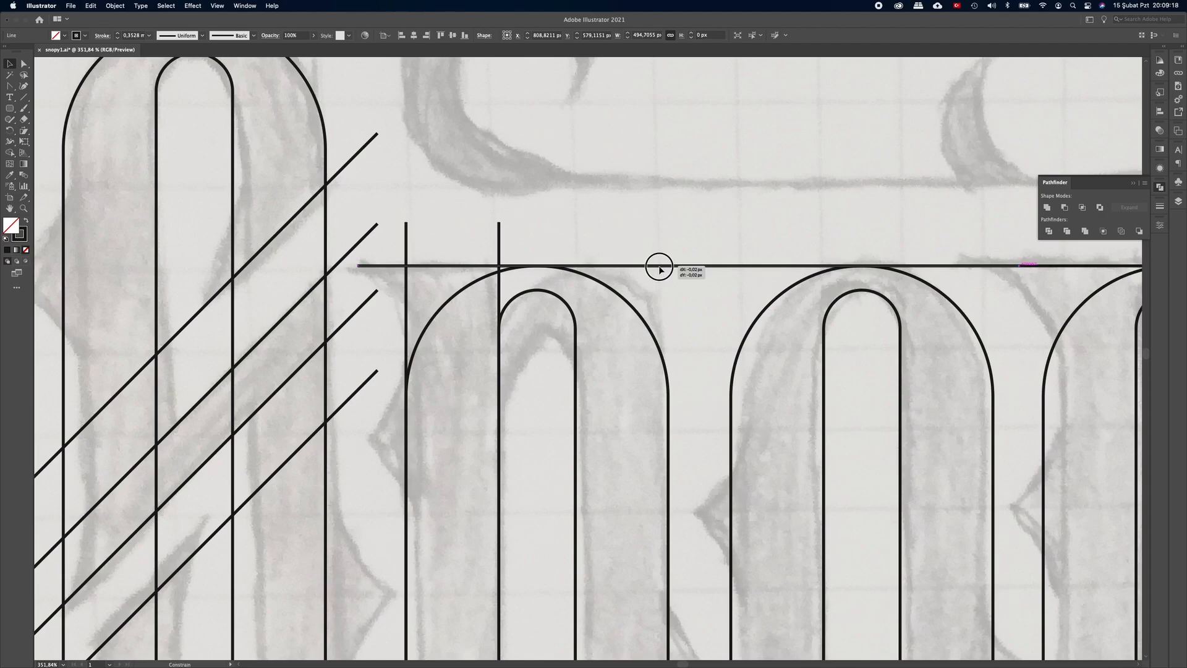
{"action": "left_click", "coordinate": [652, 235]}
{"action": "key", "text": "space"}
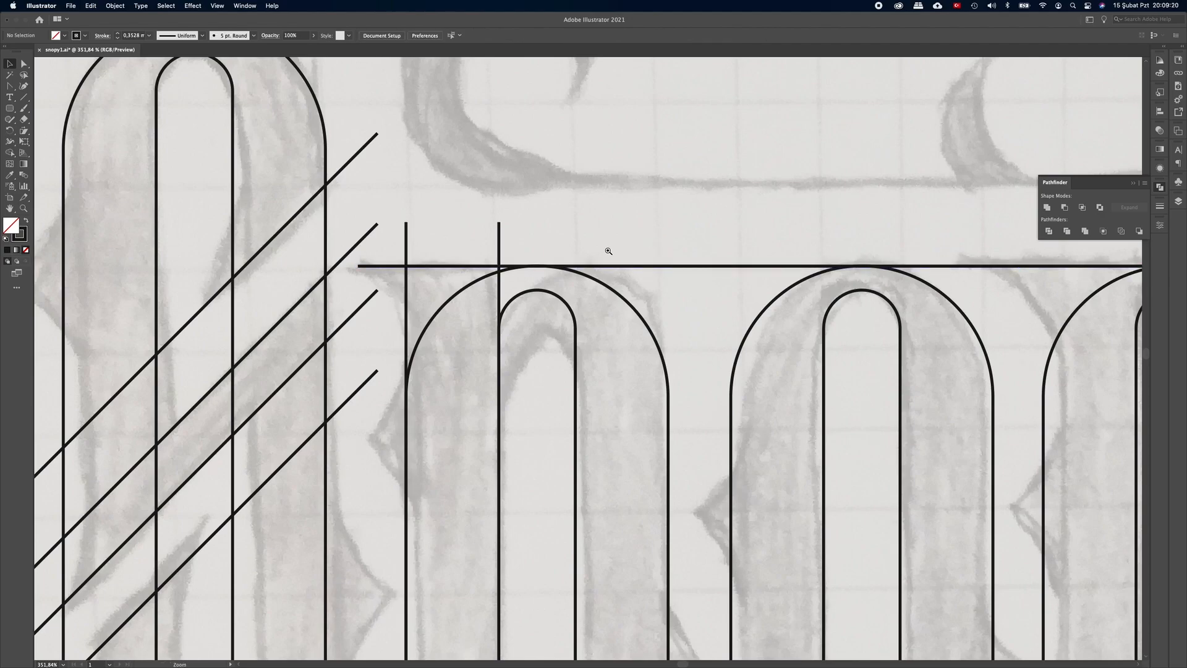
{"action": "left_click_drag", "start_coordinate": [608, 251], "coordinate": [655, 259]}
{"action": "left_click", "coordinate": [631, 273]}
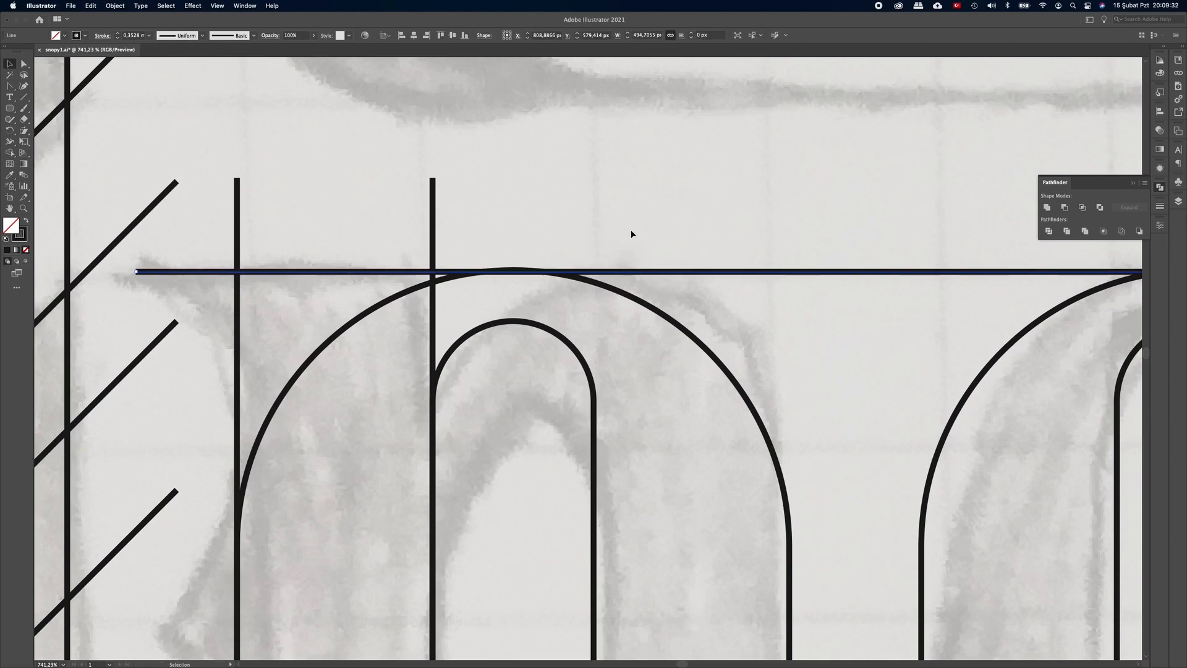
Step: Align the horizontal top line exactly with the crown of the n capsule, checking its position in Outline view
{"action": "key", "text": "super+y"}
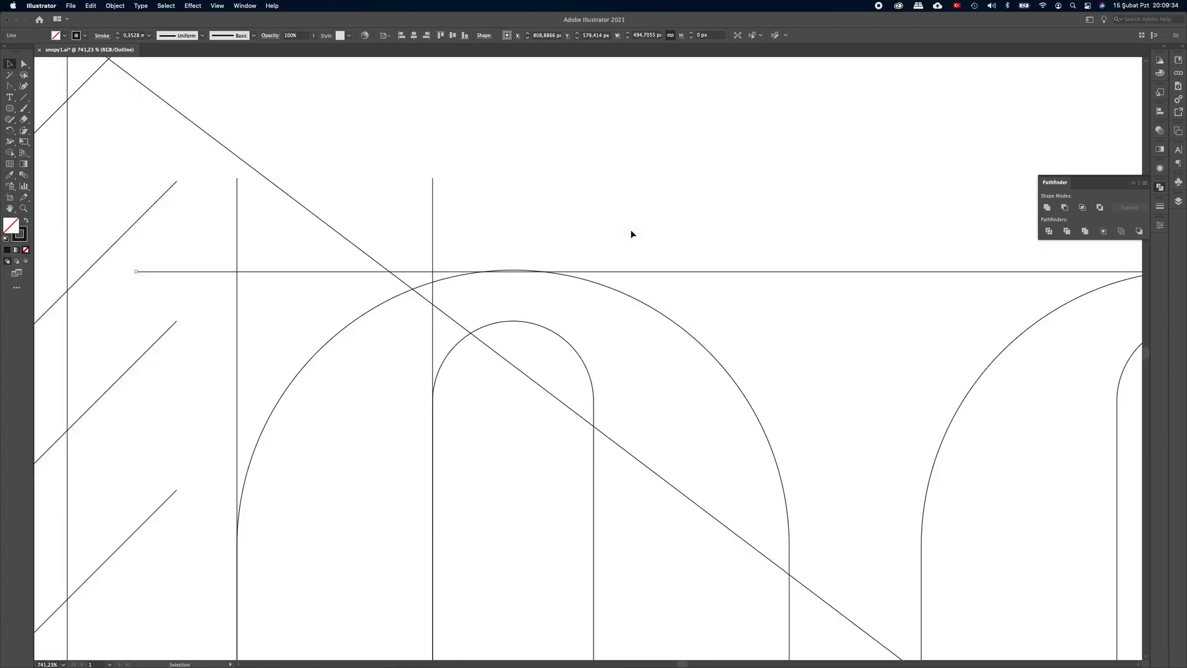
{"action": "left_click_drag", "start_coordinate": [503, 272], "coordinate": [622, 270]}
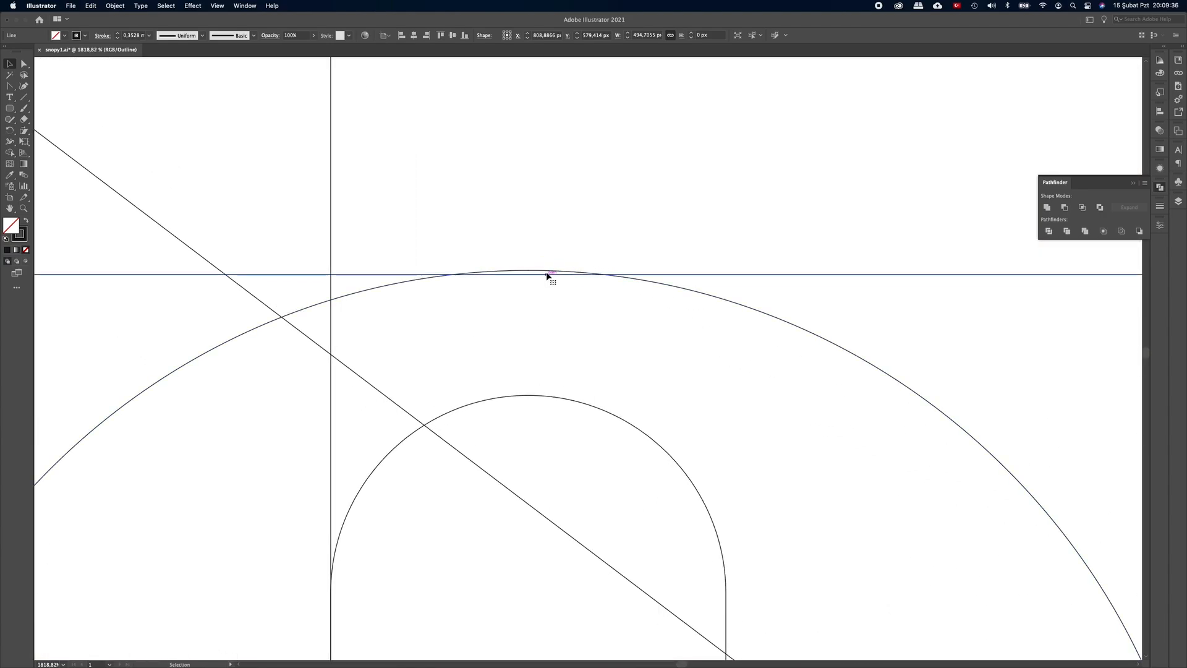
{"action": "left_click_drag", "start_coordinate": [540, 274], "coordinate": [543, 271]}
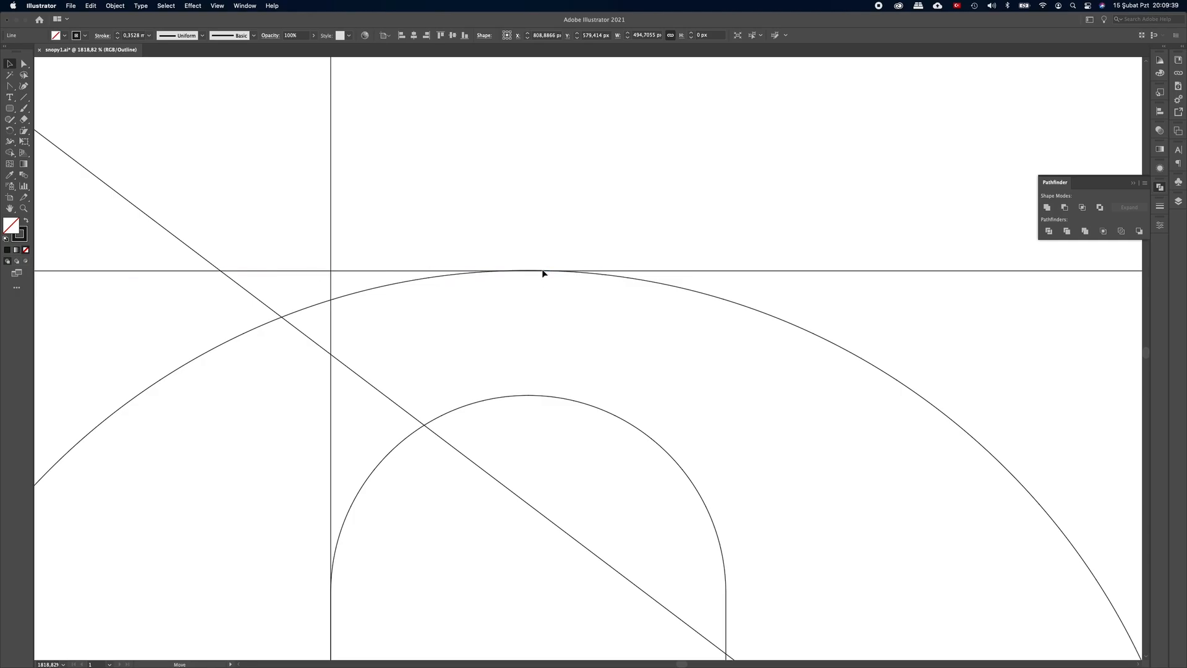
{"action": "left_click", "coordinate": [561, 316]}
{"action": "left_click_drag", "start_coordinate": [619, 309], "coordinate": [460, 303]}
{"action": "left_click_drag", "start_coordinate": [656, 298], "coordinate": [498, 296]}
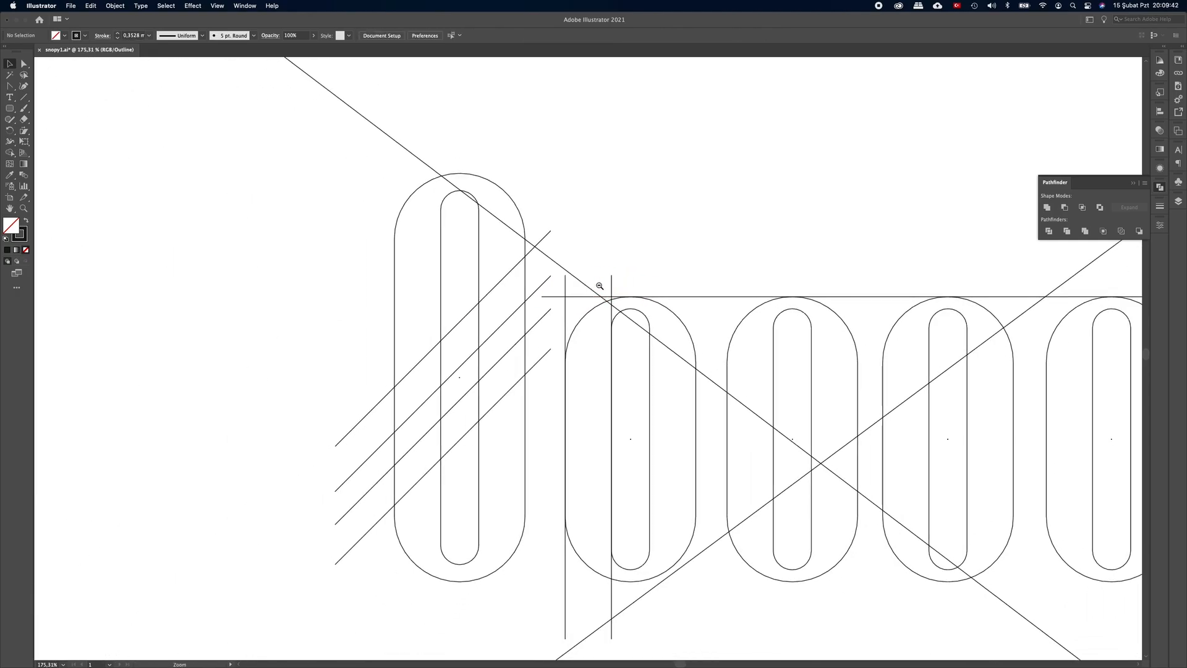
{"action": "key", "text": "super+y"}
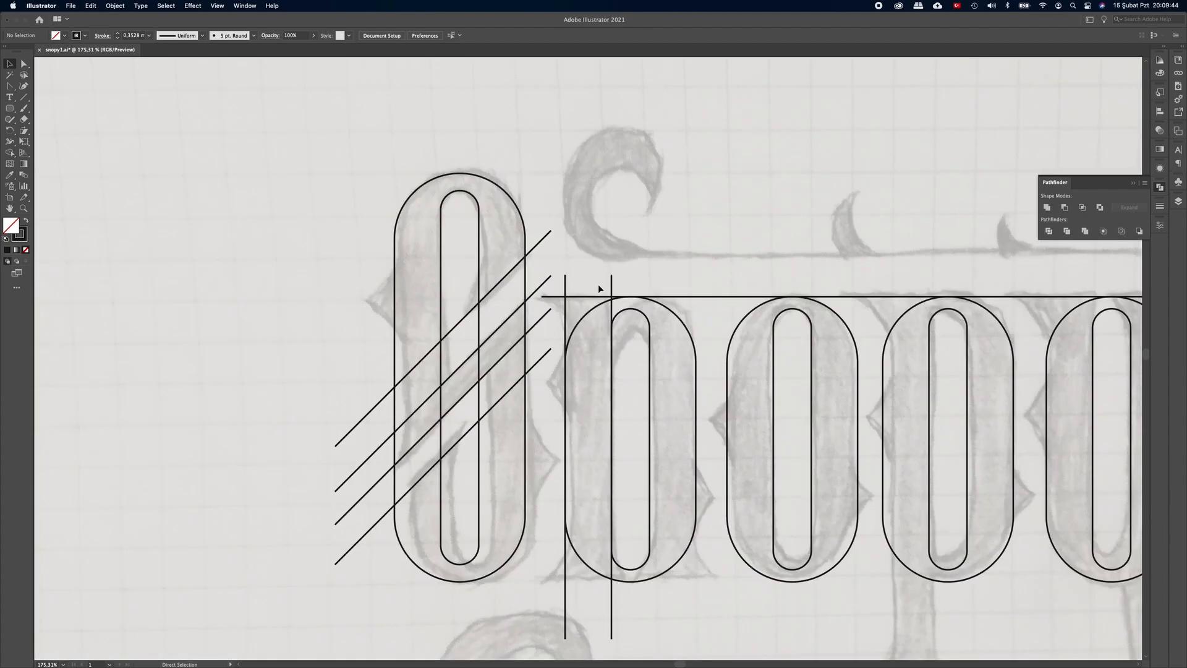
Step: Copy the pair of vertical lines from the n's left stem onto the edges of its right stem
{"action": "left_click_drag", "start_coordinate": [687, 273], "coordinate": [536, 187]}
{"action": "left_click_drag", "start_coordinate": [486, 520], "coordinate": [547, 524]}
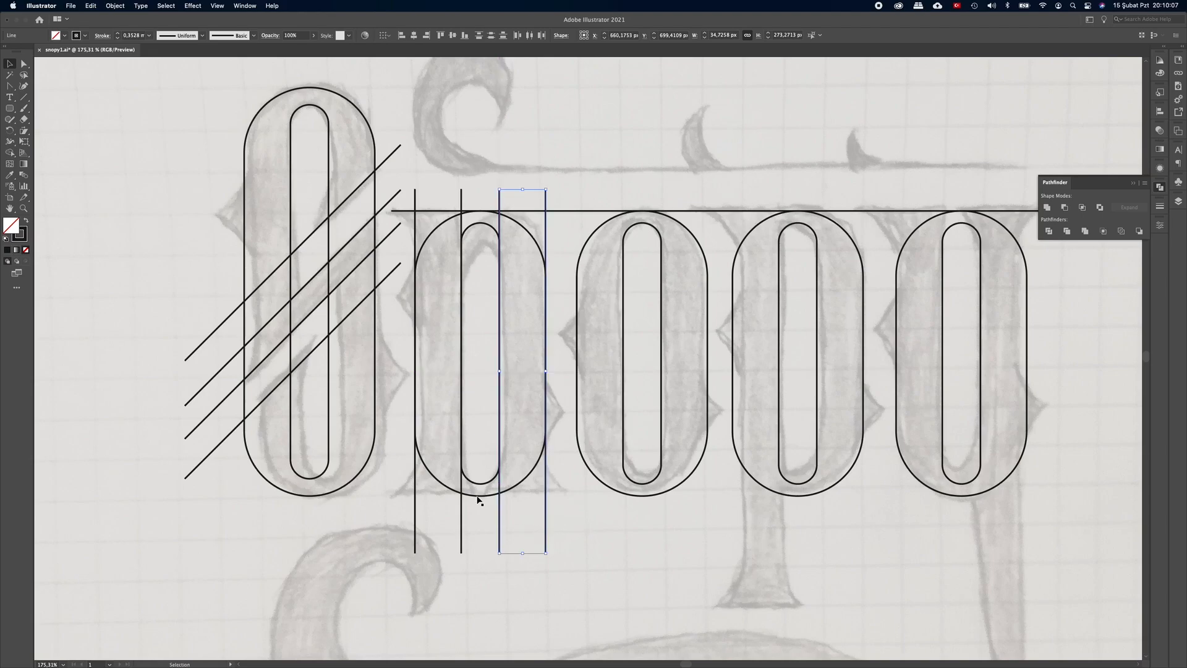
Step: Copy the horizontal top line down to the base of the lowercase capsules and check its alignment in Outline view
{"action": "left_click", "coordinate": [568, 212]}
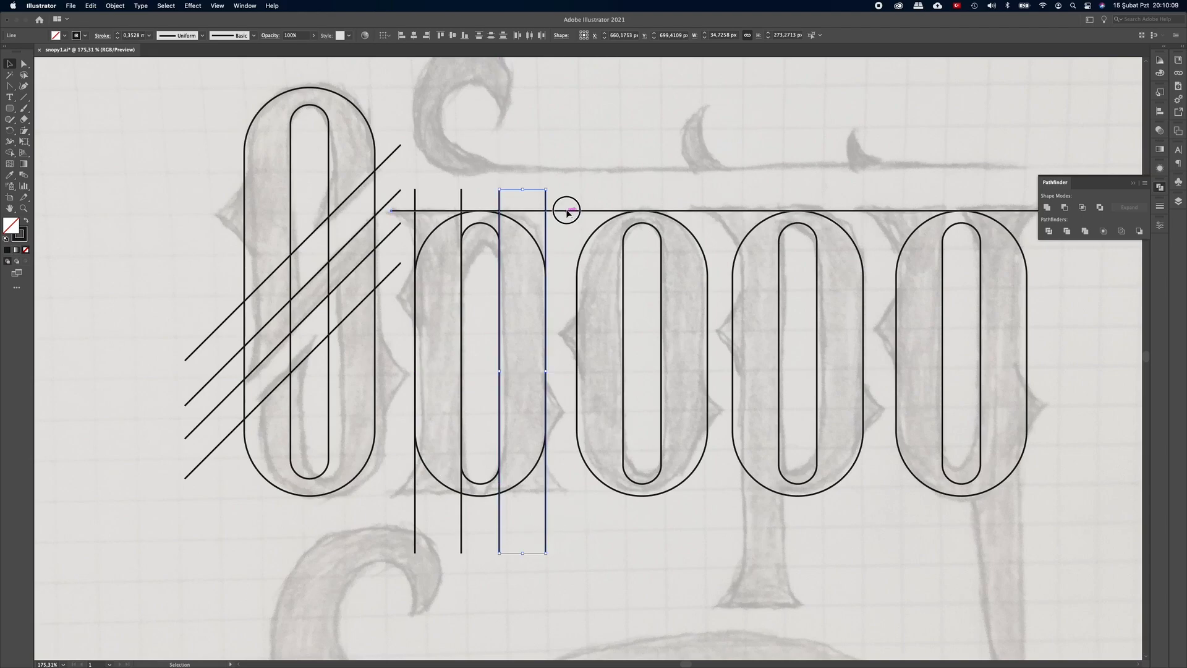
{"action": "left_click_drag", "start_coordinate": [567, 213], "coordinate": [558, 496]}
{"action": "scroll", "coordinate": [525, 494], "scroll_direction": "up", "scroll_amount": 10, "text": "alt"}
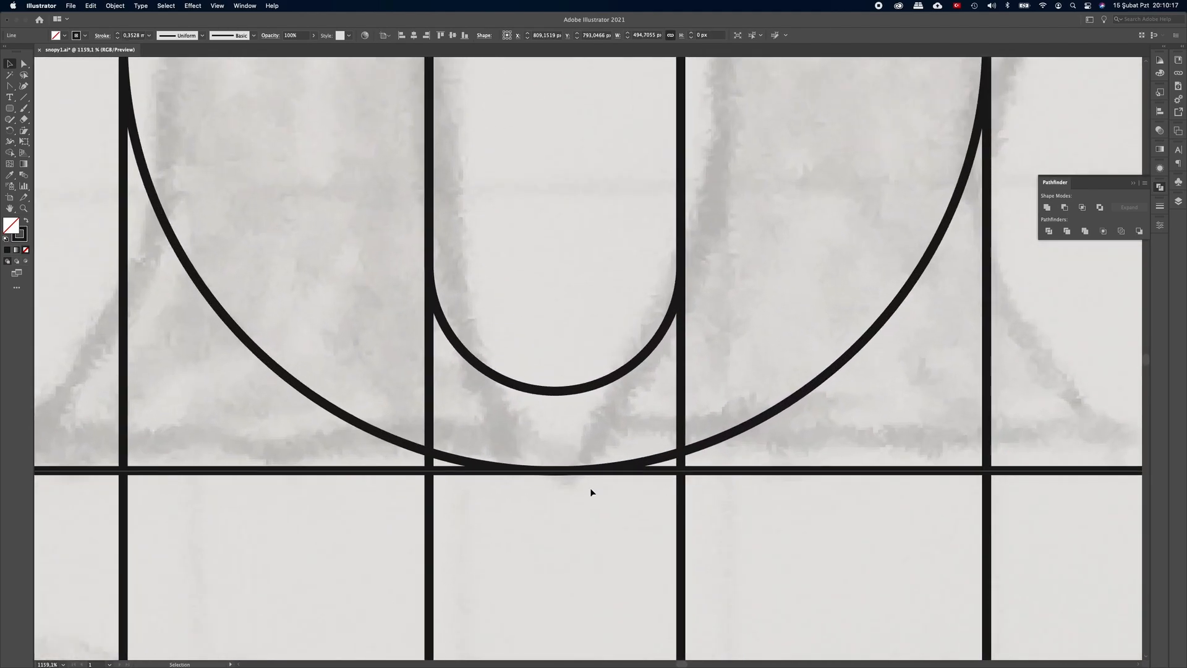
{"action": "key", "text": "super+y"}
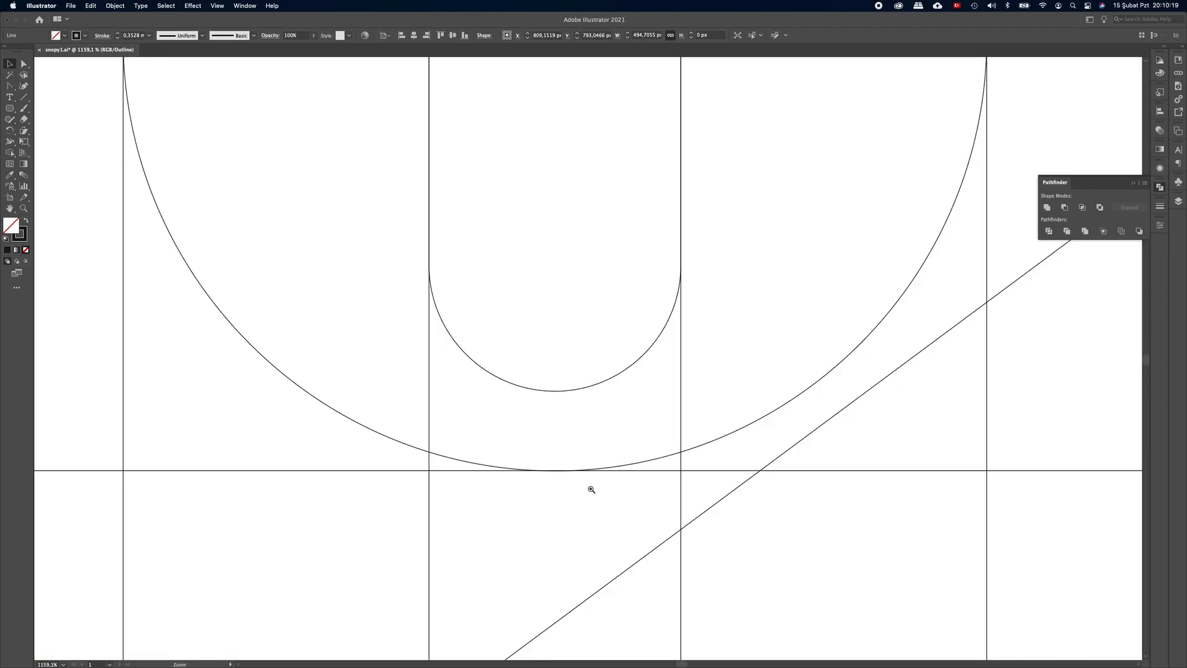
{"action": "left_click_drag", "start_coordinate": [591, 489], "coordinate": [525, 486]}
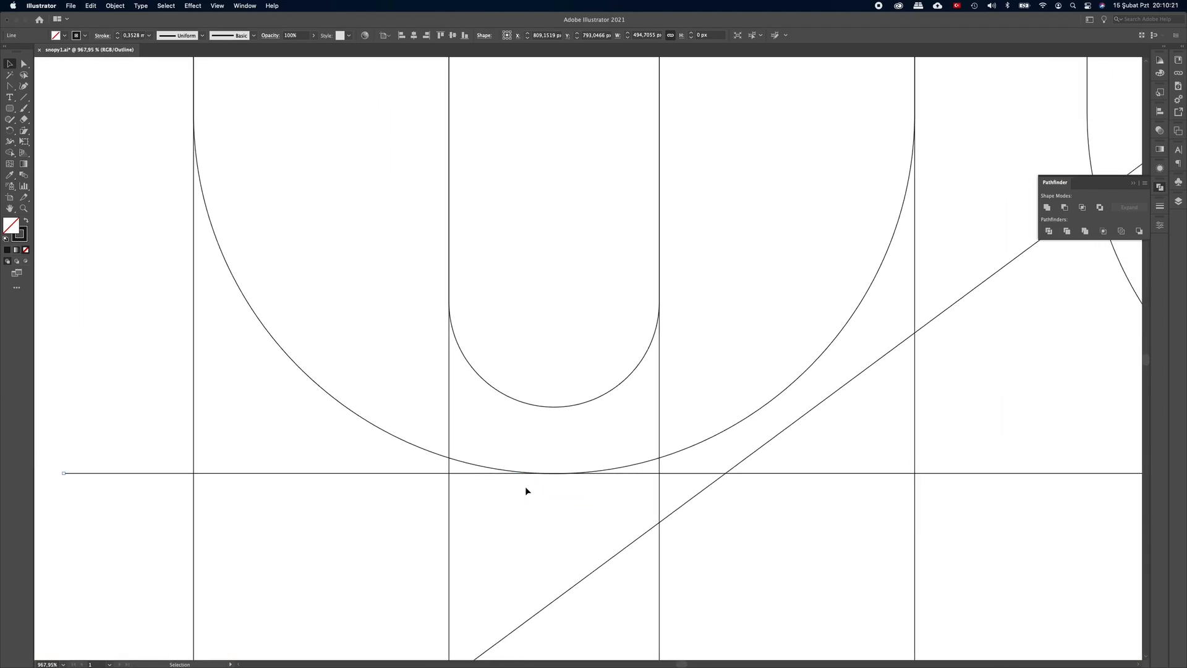
{"action": "key", "text": "super+y"}
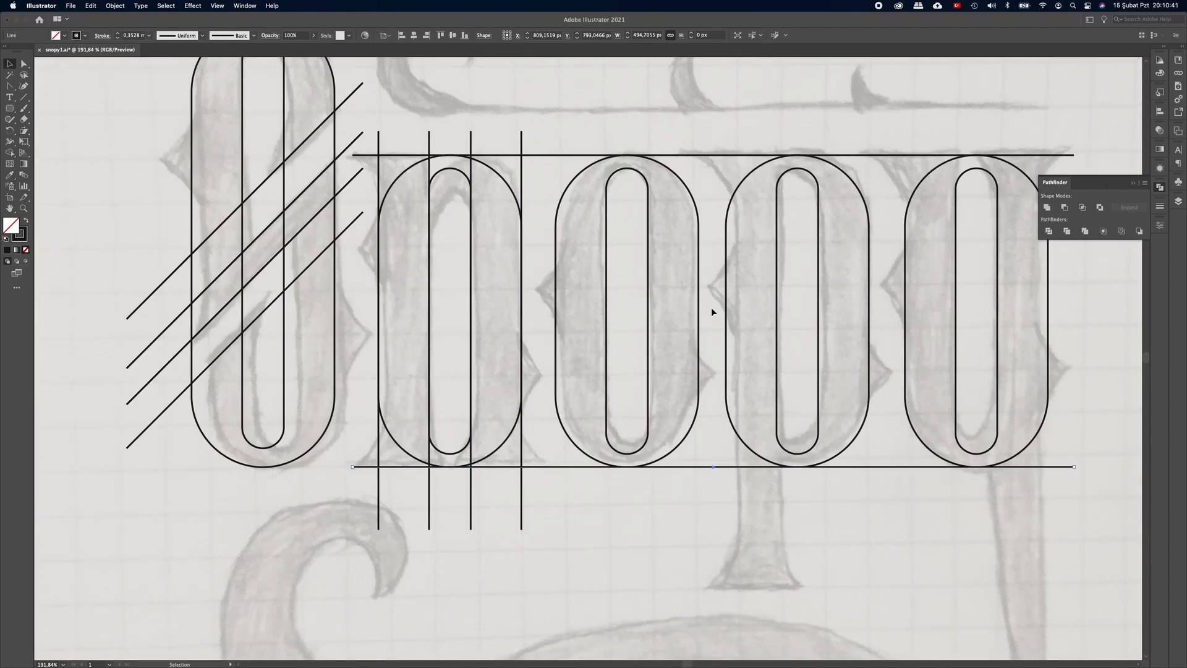
Step: Copy the n's right-stem line pair onto the p's stem and lengthen it to about 313 px, reaching the descender's foot
{"action": "left_click_drag", "start_coordinate": [744, 328], "coordinate": [661, 314]}
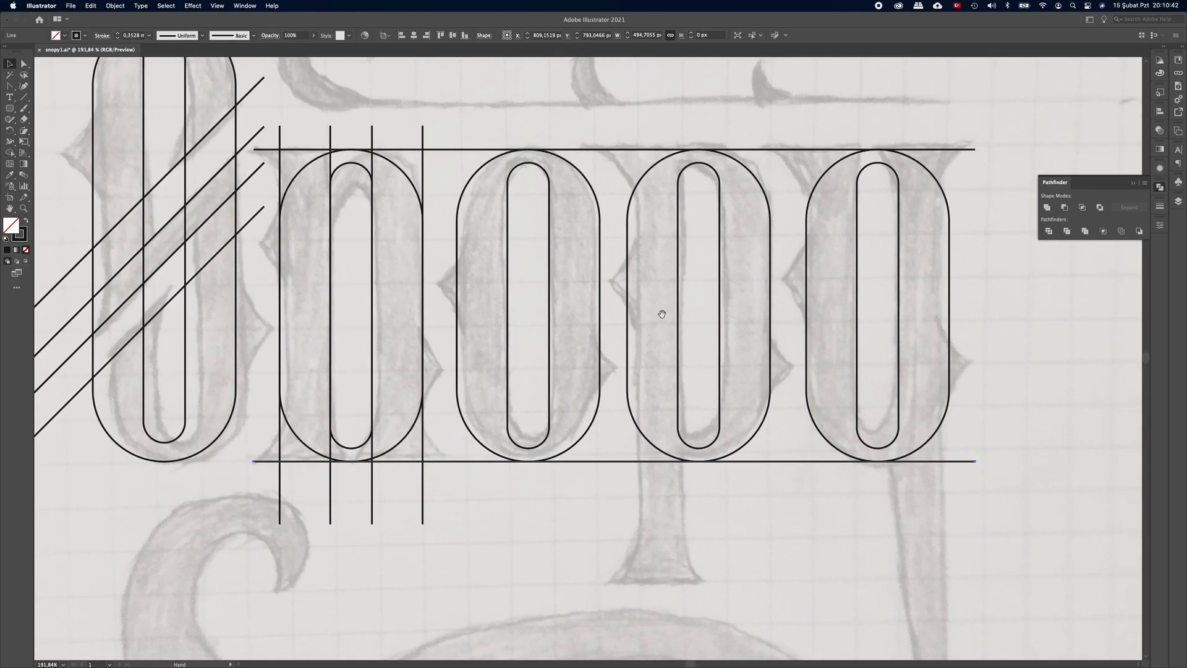
{"action": "left_click", "coordinate": [423, 159]}
{"action": "left_click", "coordinate": [373, 134], "text": "shift"}
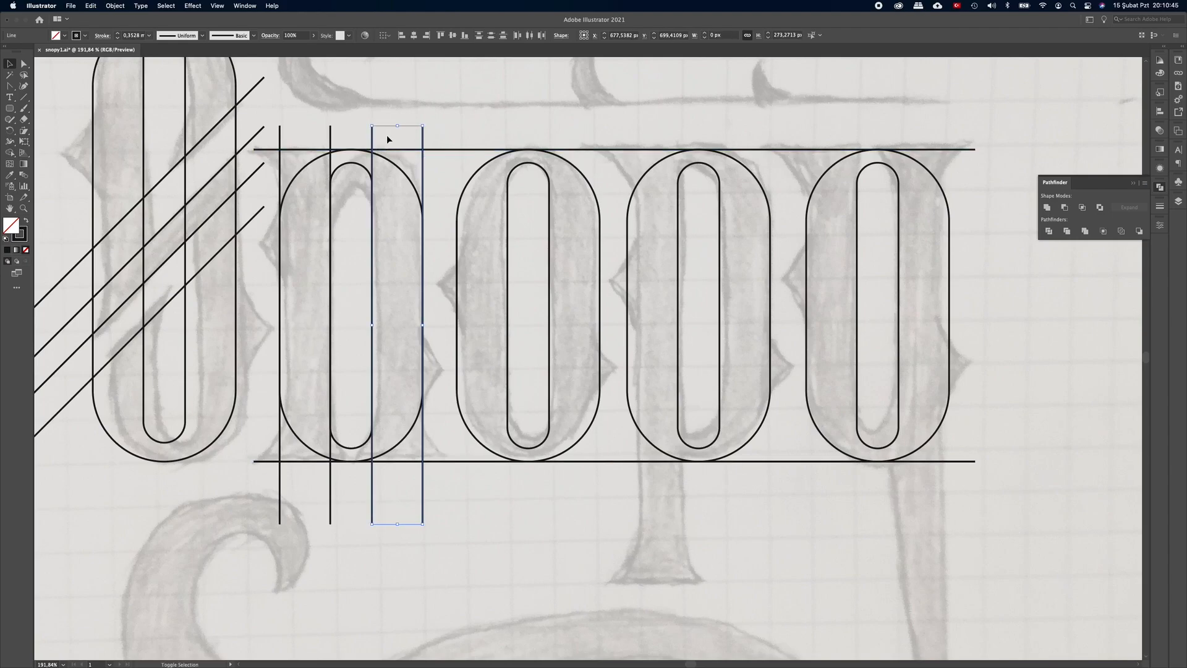
{"action": "left_click_drag", "start_coordinate": [422, 136], "coordinate": [691, 143]}
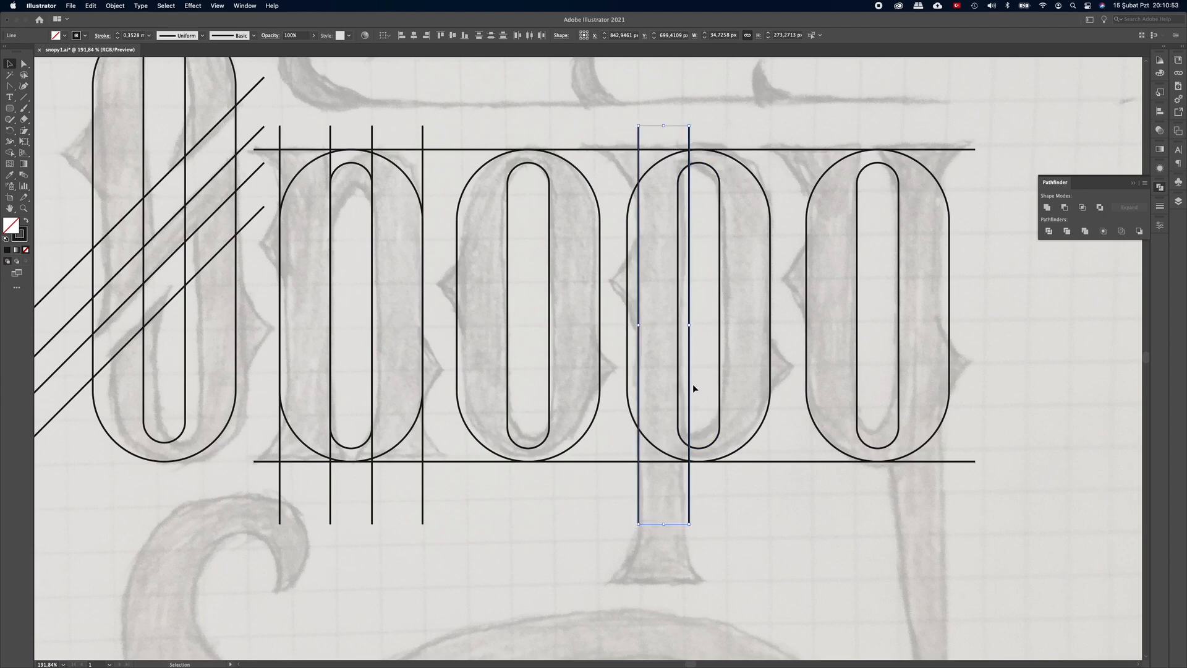
{"action": "left_click_drag", "start_coordinate": [664, 524], "coordinate": [666, 582]}
Step: Copy the horizontal baseline down to the foot of the p's descender
{"action": "left_click", "coordinate": [757, 462]}
{"action": "left_click_drag", "start_coordinate": [758, 464], "coordinate": [754, 581]}
{"action": "left_click", "coordinate": [758, 528]}
Step: Copy the p stem's two vertical lines onto the edges of the y's left stem
{"action": "left_click_drag", "start_coordinate": [850, 304], "coordinate": [629, 304]}
{"action": "left_click", "coordinate": [472, 194]}
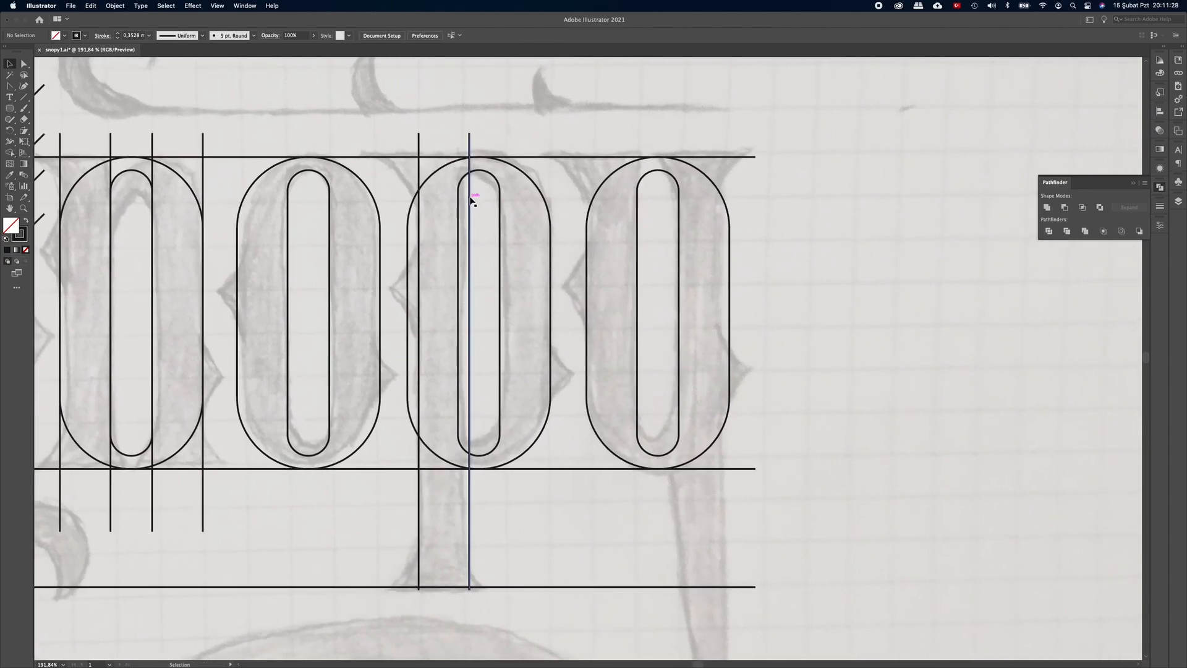
{"action": "left_click", "coordinate": [418, 202], "text": "shift"}
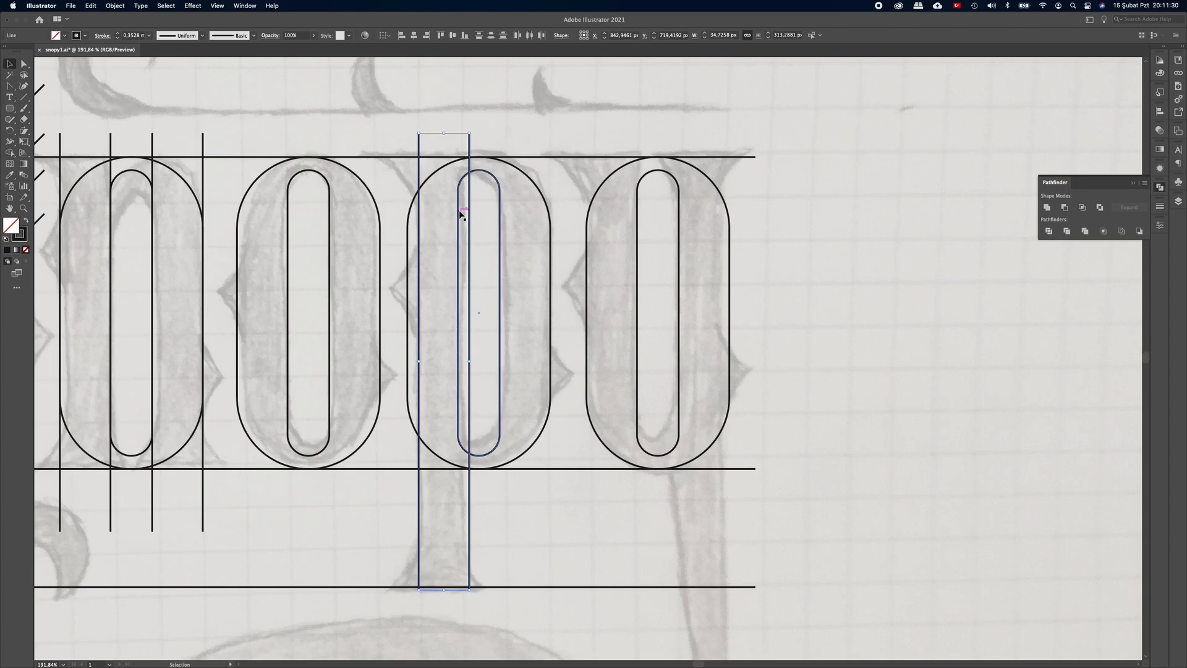
{"action": "left_click_drag", "start_coordinate": [472, 212], "coordinate": [638, 216]}
{"action": "key", "text": "space"}
{"action": "left_click_drag", "start_coordinate": [780, 258], "coordinate": [740, 257]}
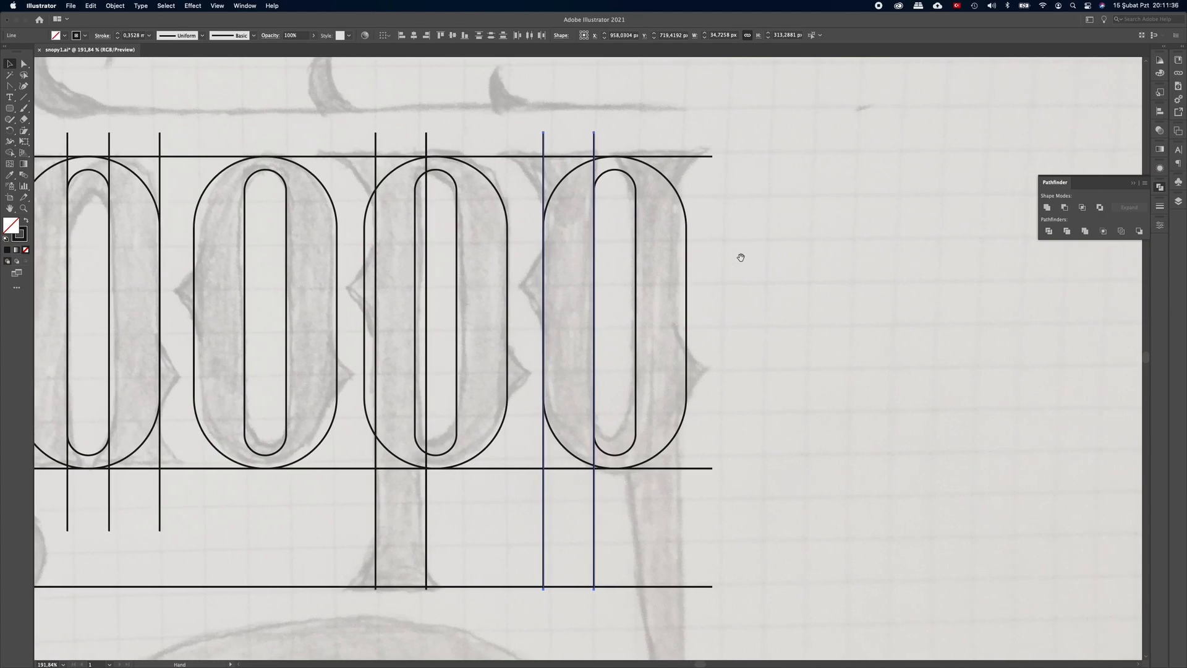
Step: Copy the y's left-stem line pair onto the edges of its right stem
{"action": "left_click_drag", "start_coordinate": [595, 511], "coordinate": [687, 502]}
{"action": "left_click", "coordinate": [759, 506]}
{"action": "left_click_drag", "start_coordinate": [716, 555], "coordinate": [661, 485]}
{"action": "left_click_drag", "start_coordinate": [699, 529], "coordinate": [675, 477]}
{"action": "left_click_drag", "start_coordinate": [709, 389], "coordinate": [658, 386]}
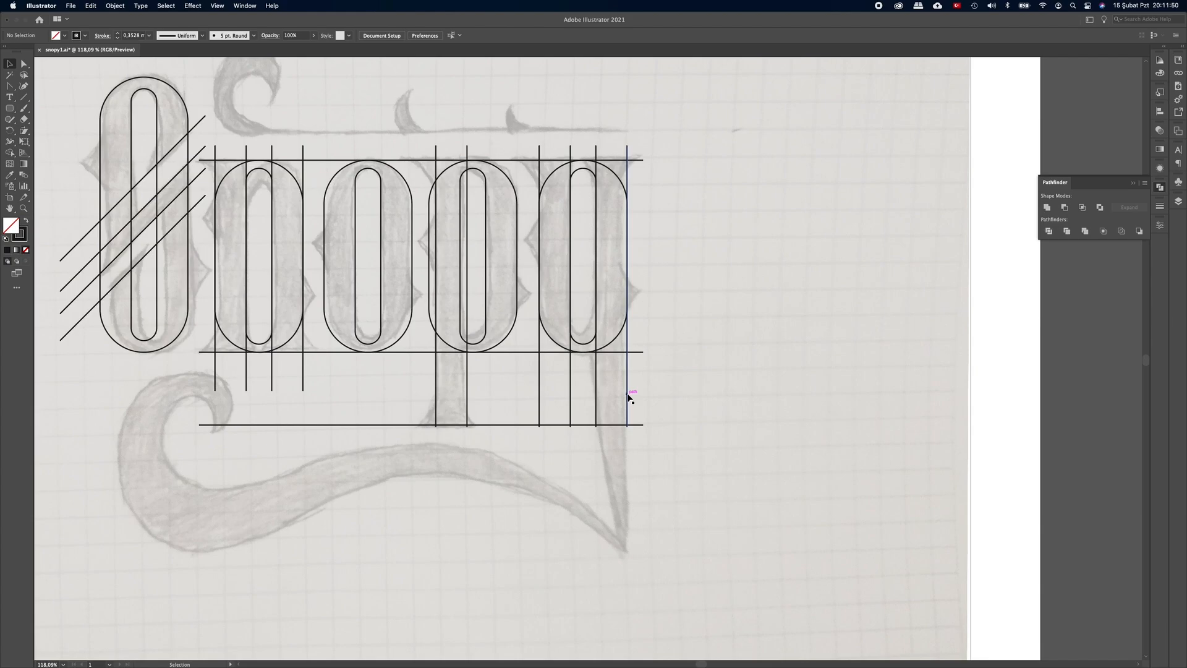
Step: Extend the y's outer right line to about 456 px at the tail tip, and join the tip to the capsule's bottom centre with a diagonal line
{"action": "left_click", "coordinate": [628, 398]}
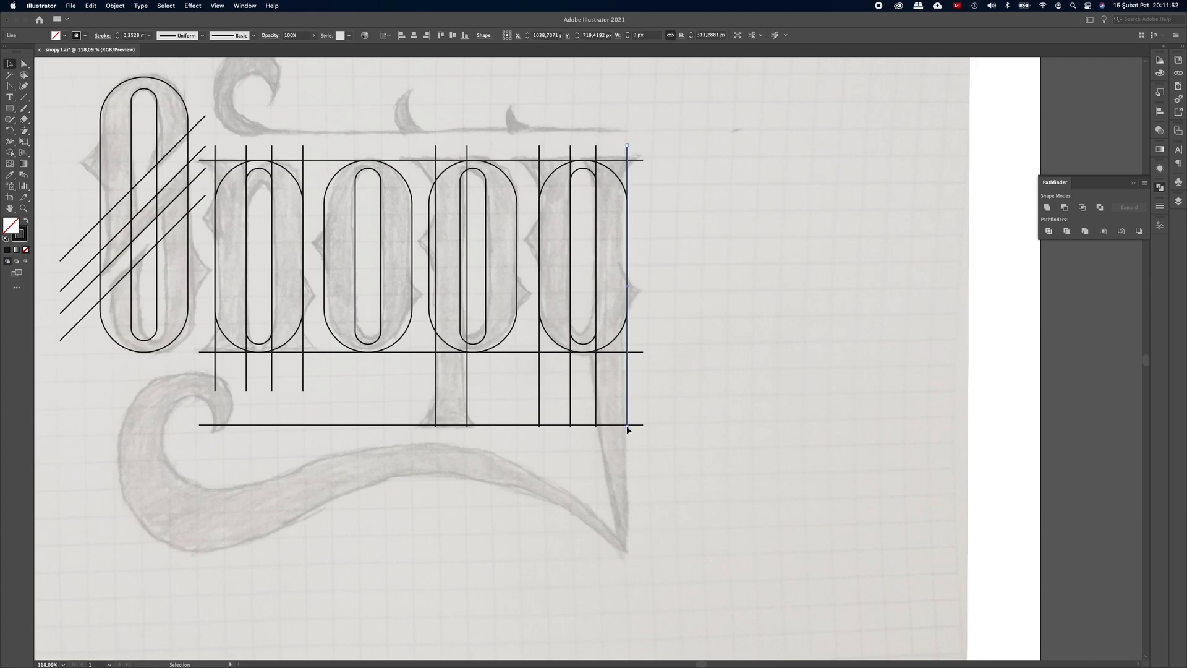
{"action": "left_click_drag", "start_coordinate": [627, 427], "coordinate": [627, 555]}
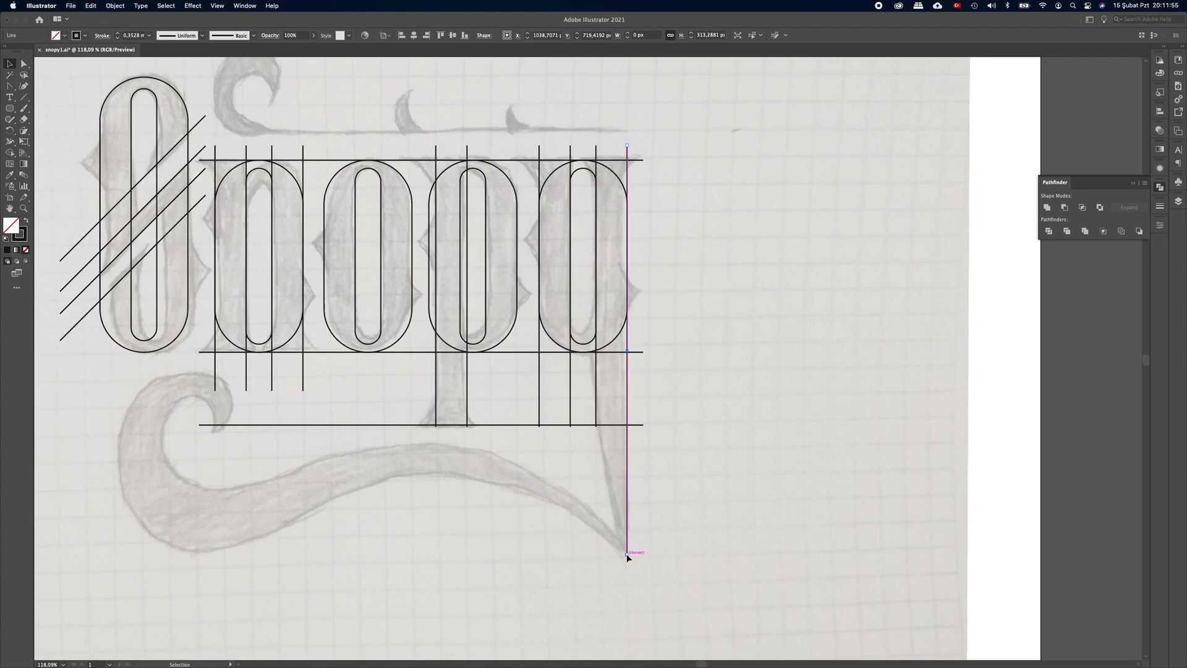
{"action": "left_click", "coordinate": [24, 99]}
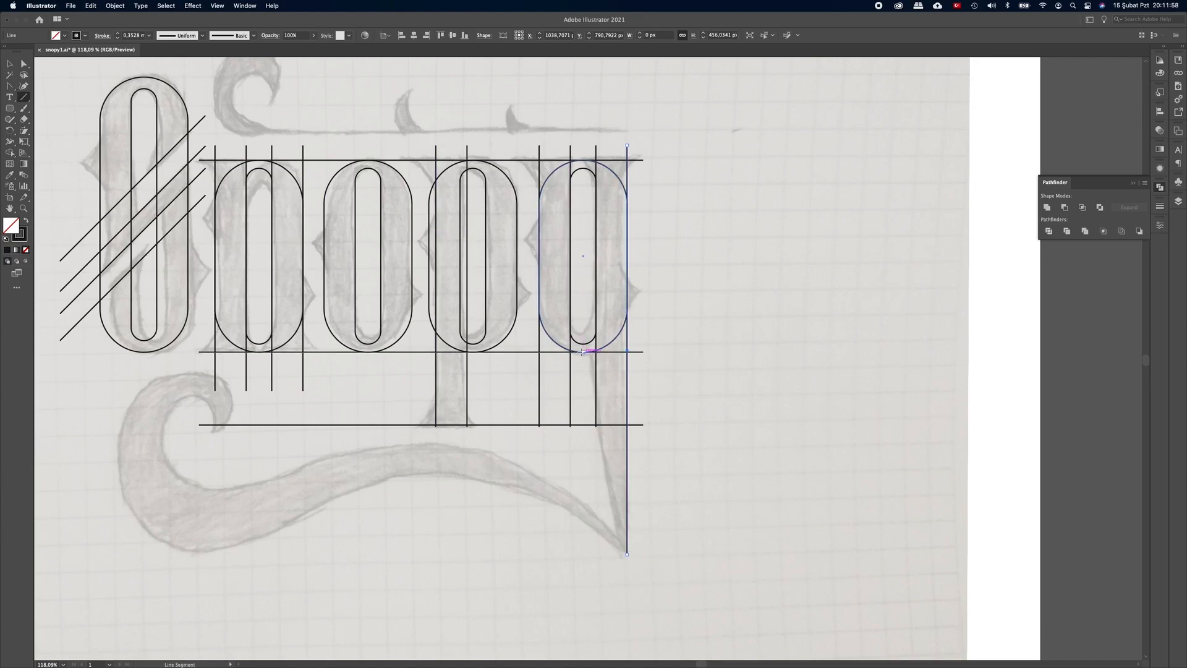
{"action": "left_click_drag", "start_coordinate": [583, 352], "coordinate": [626, 554]}
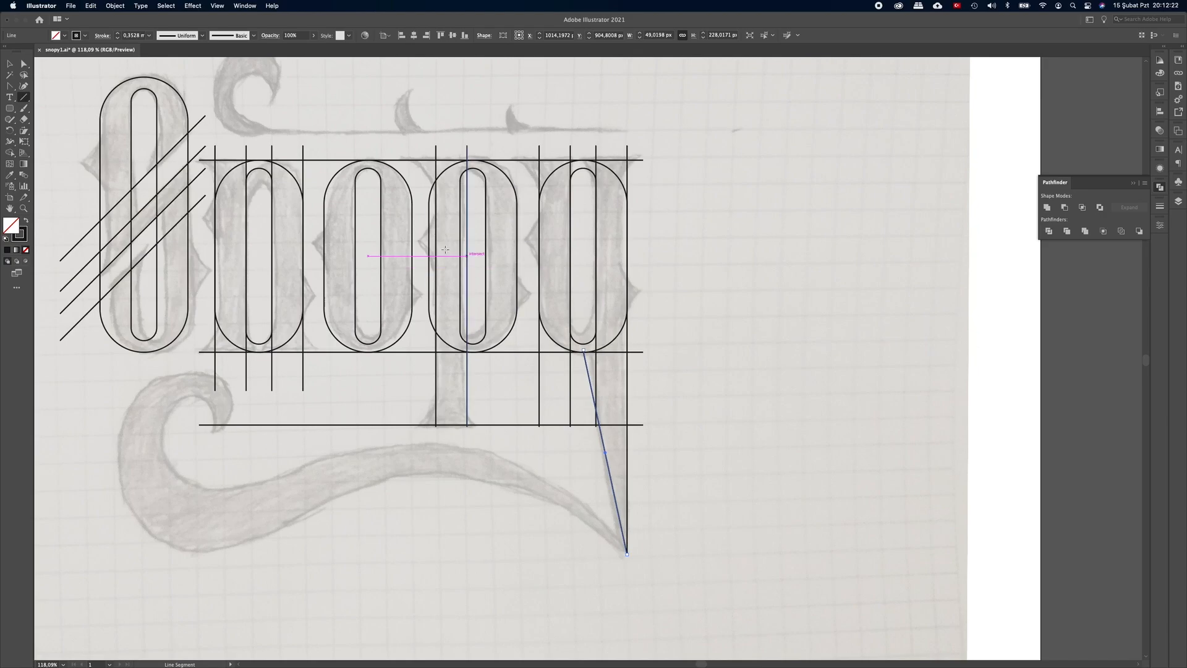
Step: Select all the lettering paths for the Shape Builder tool, swap fill and stroke, and choose a slightly lighter dark grey fill
{"action": "left_click_drag", "start_coordinate": [246, 239], "coordinate": [527, 287]}
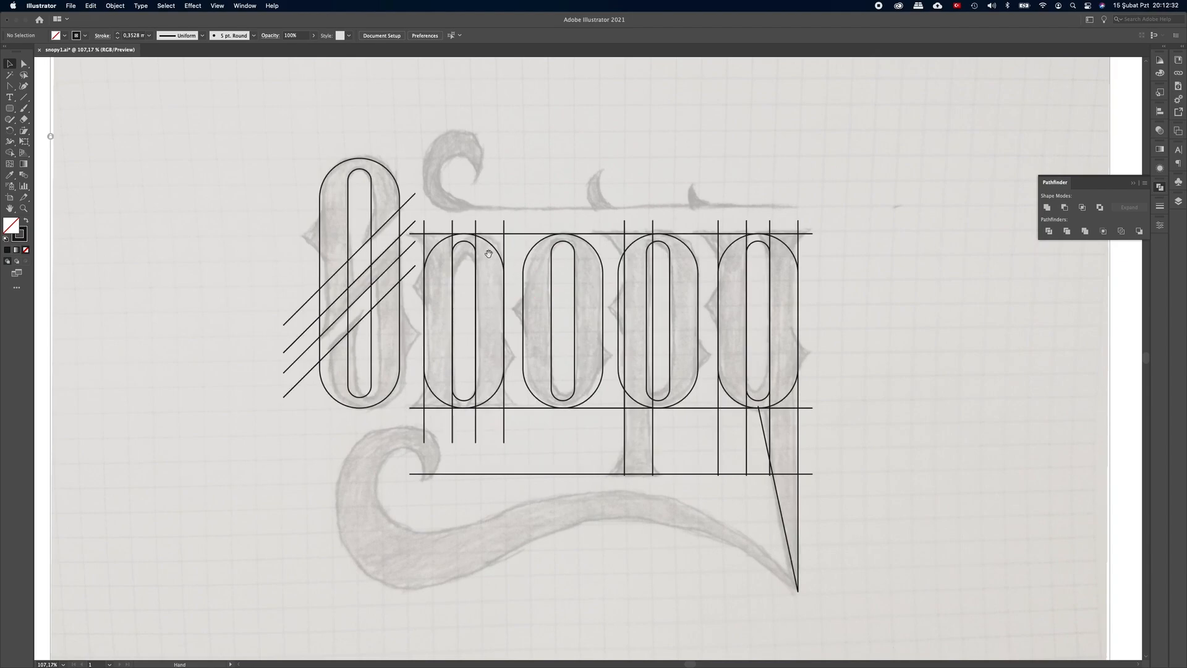
{"action": "left_click_drag", "start_coordinate": [253, 127], "coordinate": [848, 596]}
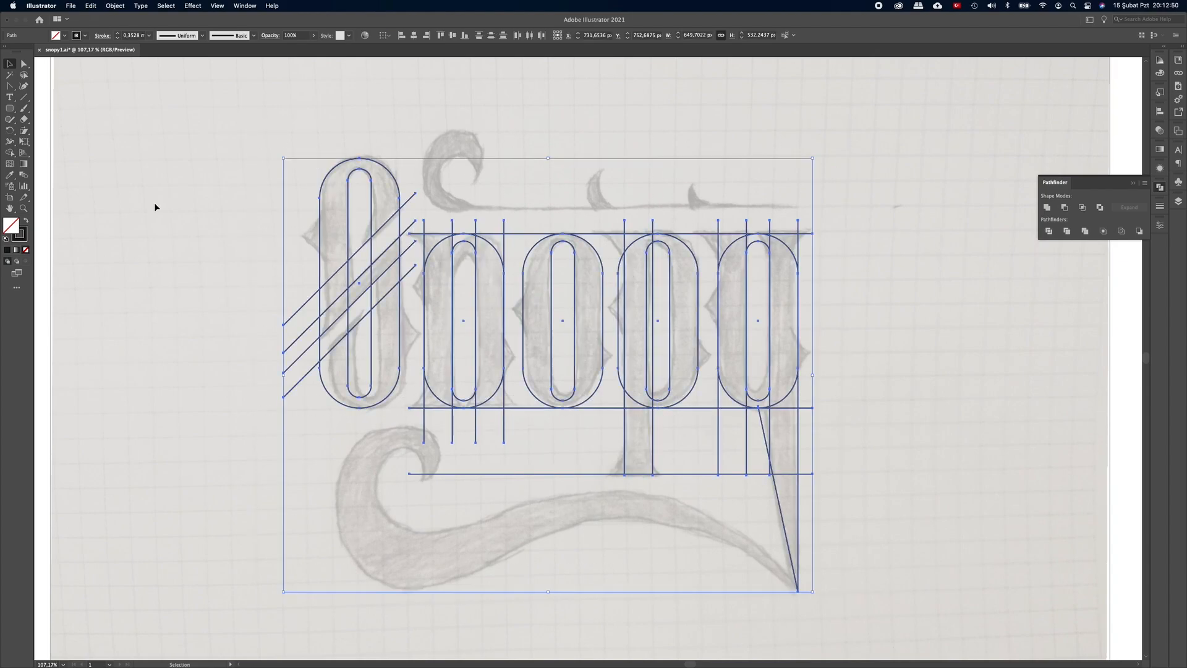
{"action": "left_click", "coordinate": [10, 154]}
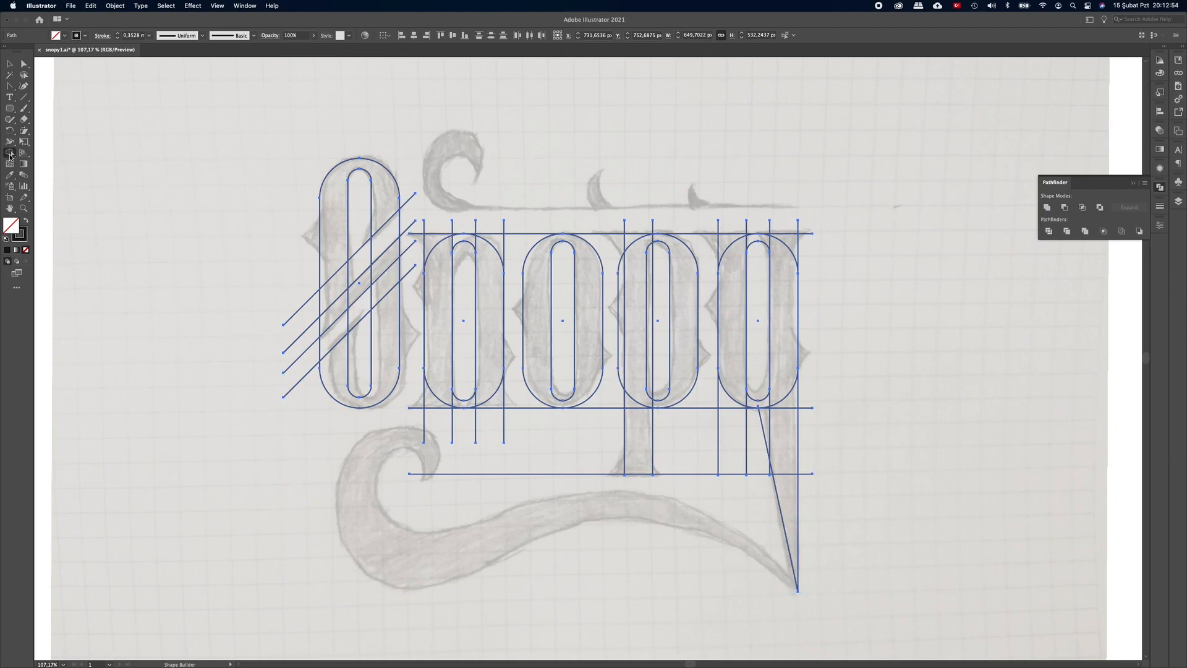
{"action": "left_click", "coordinate": [26, 222]}
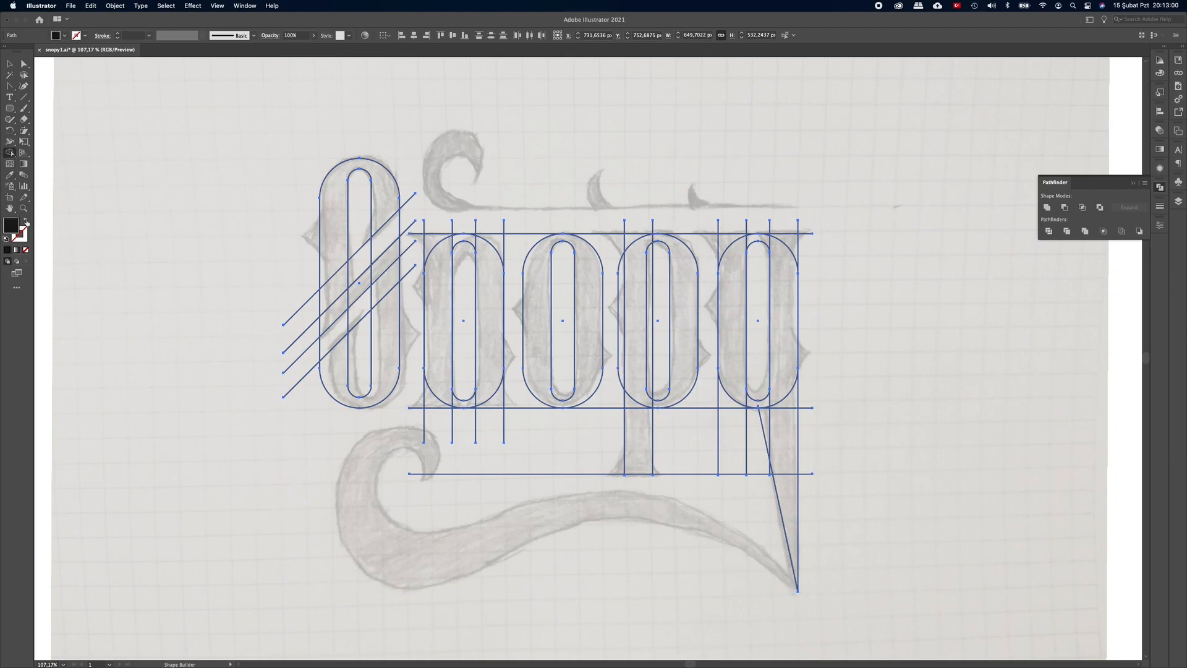
{"action": "double_click", "coordinate": [14, 228]}
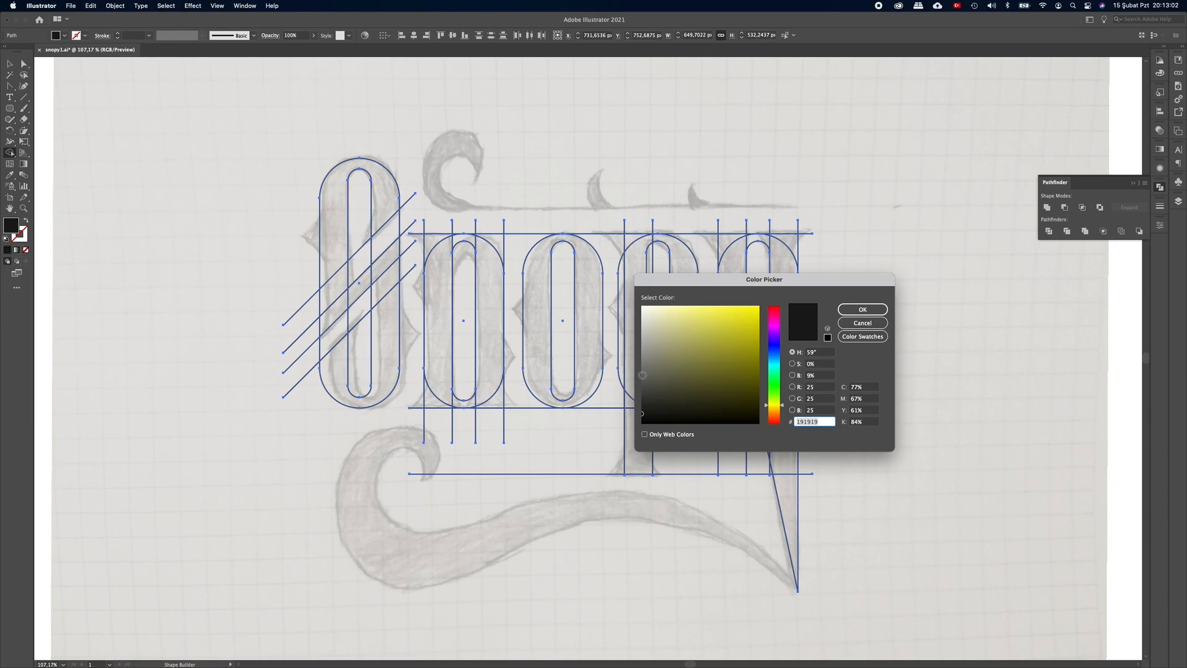
{"action": "left_click_drag", "start_coordinate": [642, 413], "coordinate": [642, 398]}
{"action": "left_click", "coordinate": [863, 309]}
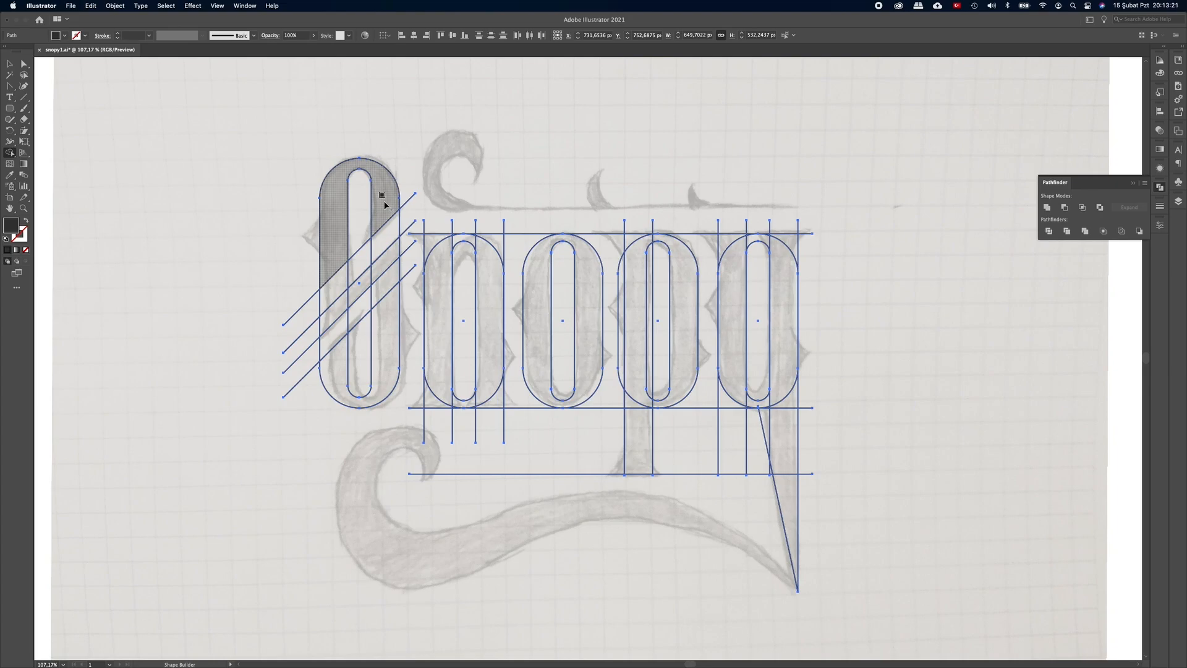
Step: Merge the S's upper arch, diagonal band and lower bowl regions into filled shapes with Shape Builder
{"action": "mouse_move", "coordinate": [384, 205]}
{"action": "left_mouse_down"}
{"action": "mouse_move", "coordinate": [382, 175]}
{"action": "mouse_move", "coordinate": [351, 167]}
{"action": "mouse_move", "coordinate": [337, 194]}
{"action": "mouse_move", "coordinate": [334, 311]}
{"action": "left_mouse_up"}
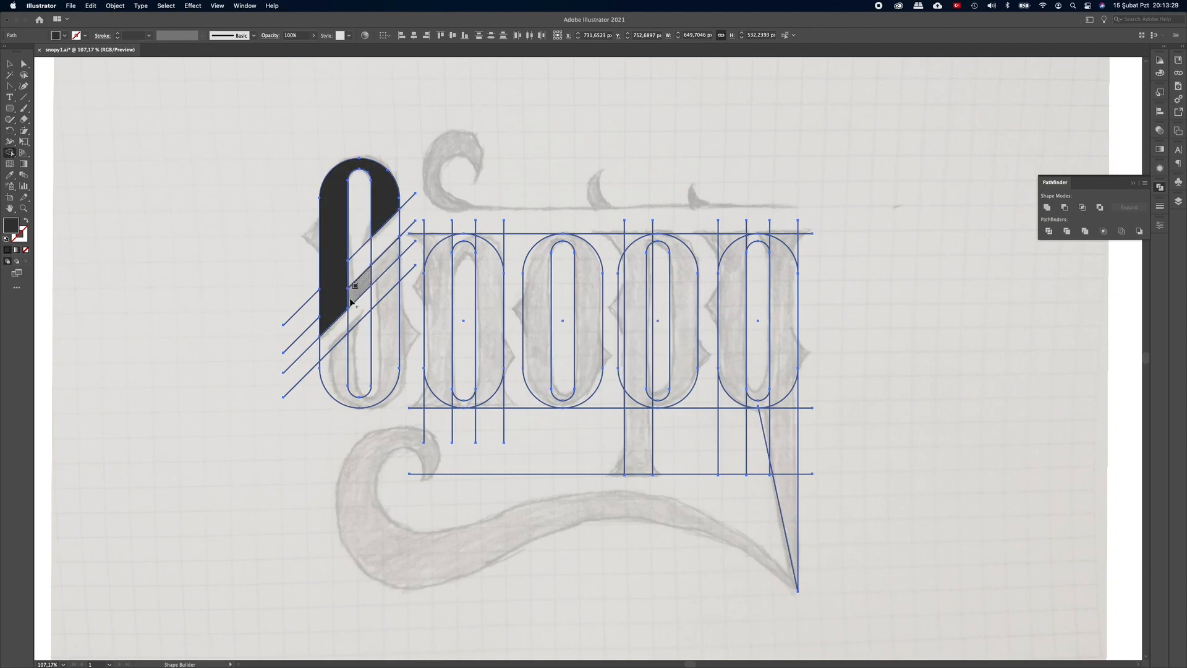
{"action": "left_click", "coordinate": [334, 311]}
{"action": "mouse_move", "coordinate": [334, 311]}
{"action": "left_mouse_down"}
{"action": "mouse_move", "coordinate": [387, 260]}
{"action": "mouse_move", "coordinate": [381, 385]}
{"action": "mouse_move", "coordinate": [362, 403]}
{"action": "left_mouse_up"}
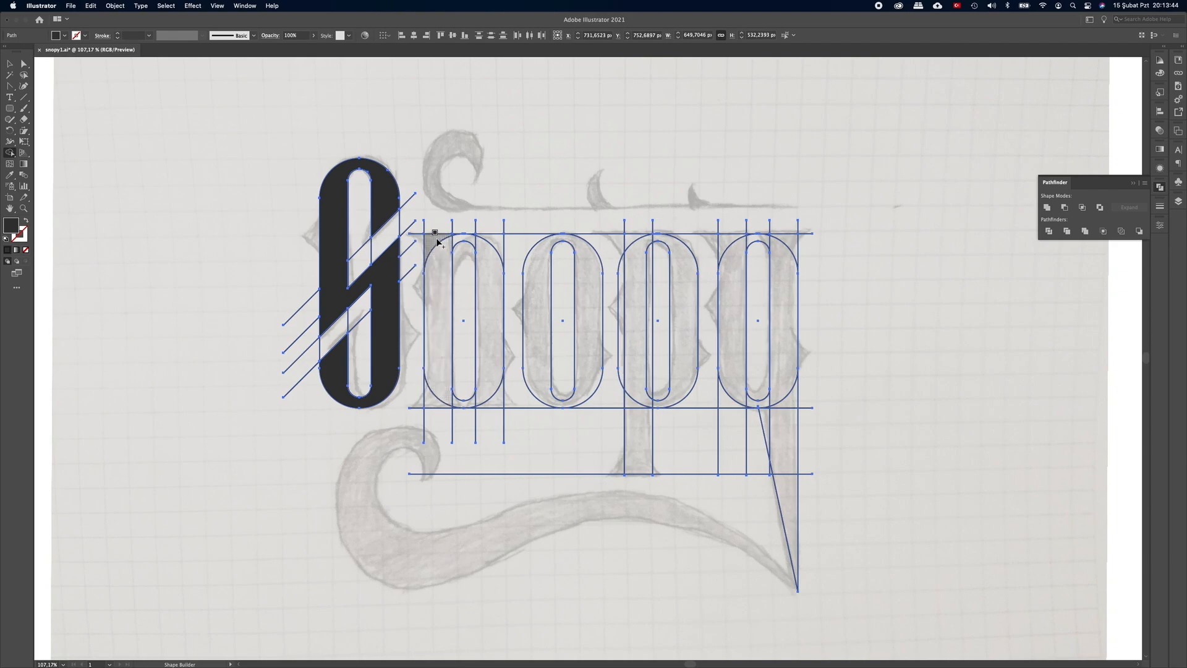
Step: Merge the n's stems and arch and the ring of the o into filled shapes with Shape Builder
{"action": "left_click_drag", "start_coordinate": [437, 244], "coordinate": [434, 400]}
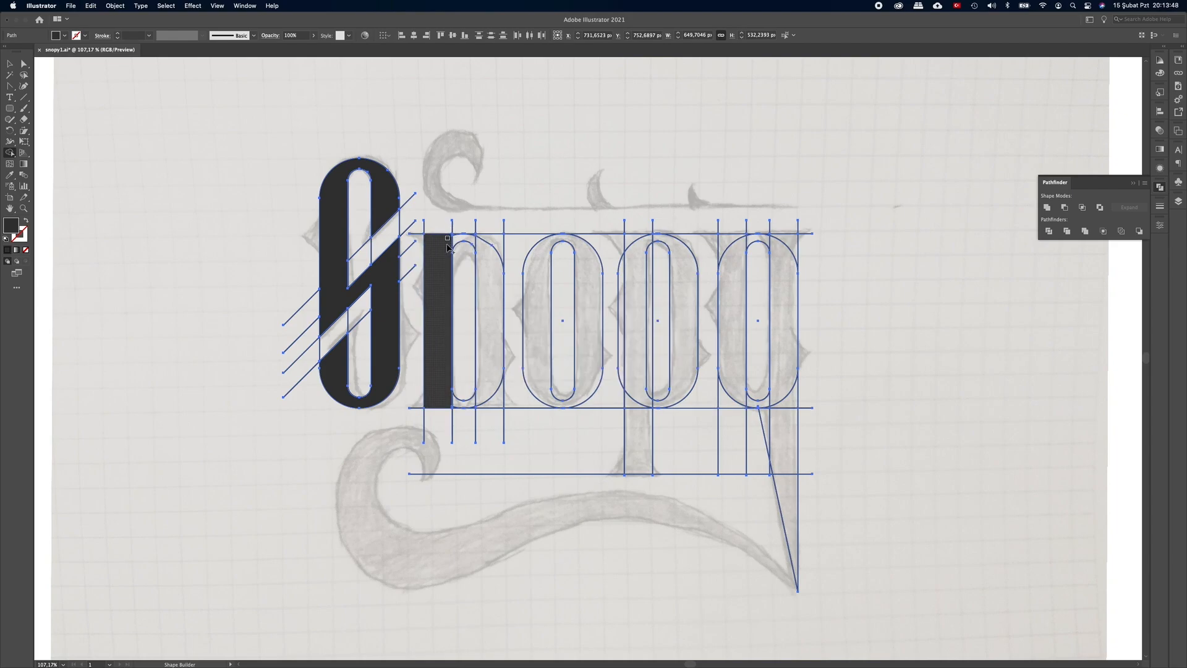
{"action": "mouse_move", "coordinate": [445, 238]}
{"action": "left_mouse_down"}
{"action": "mouse_move", "coordinate": [471, 240]}
{"action": "mouse_move", "coordinate": [489, 403]}
{"action": "left_mouse_up"}
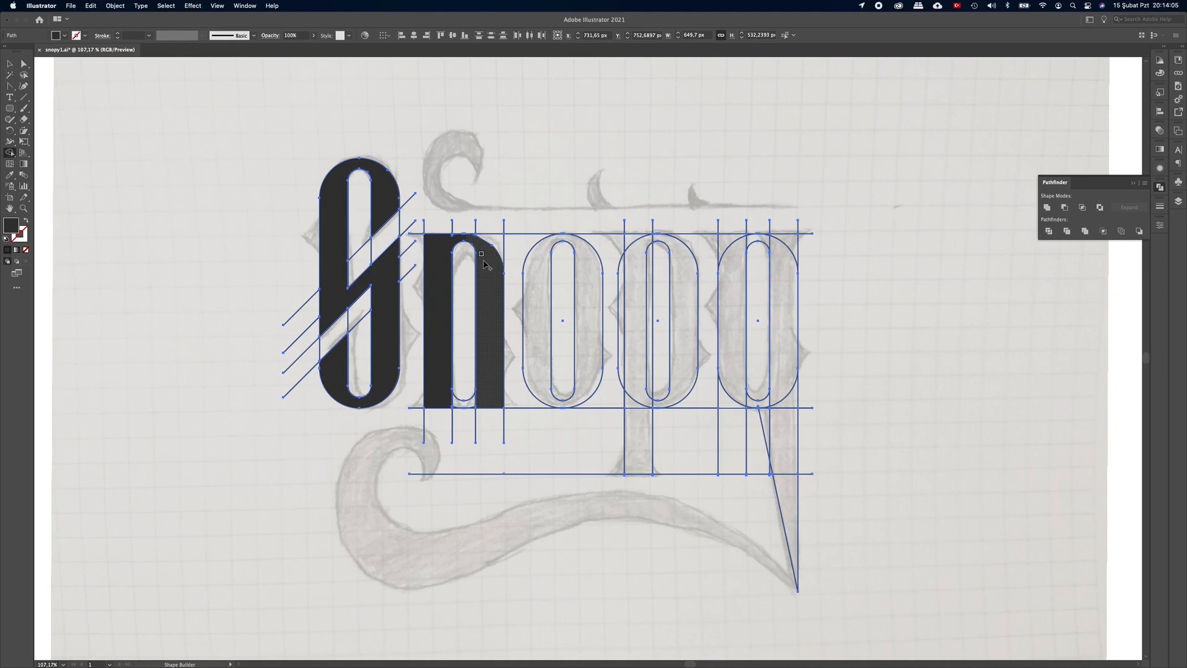
{"action": "left_click", "coordinate": [498, 264]}
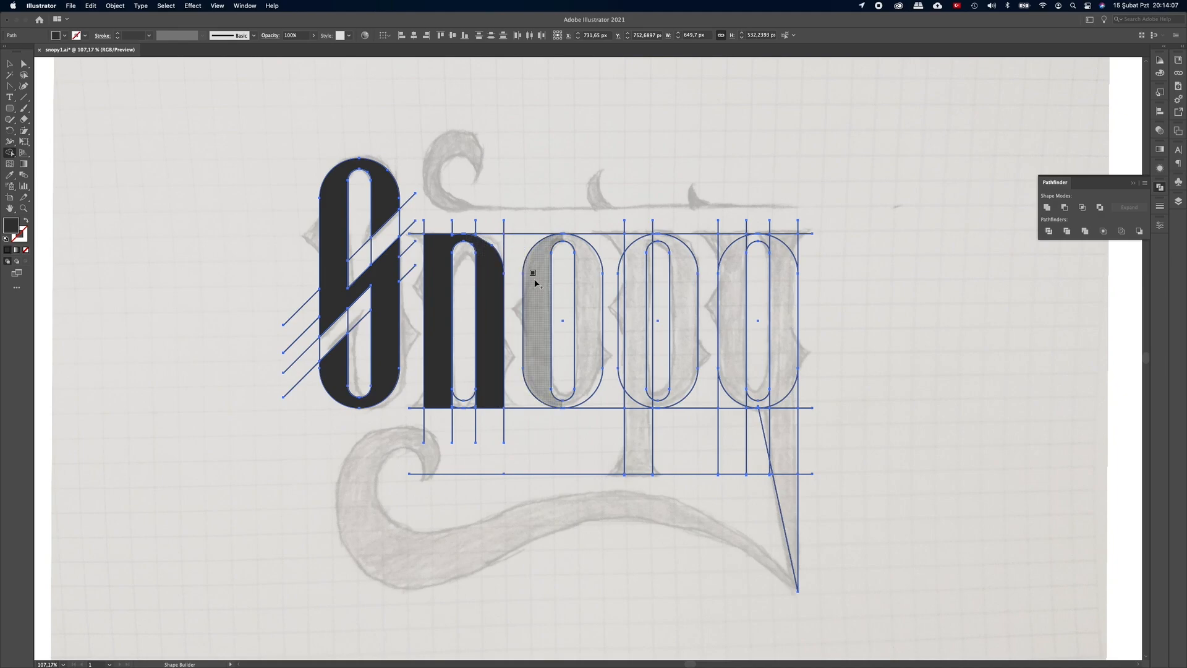
{"action": "mouse_move", "coordinate": [536, 283]}
{"action": "left_mouse_down"}
{"action": "mouse_move", "coordinate": [544, 246]}
{"action": "mouse_move", "coordinate": [560, 240]}
{"action": "mouse_move", "coordinate": [593, 272]}
{"action": "left_mouse_up"}
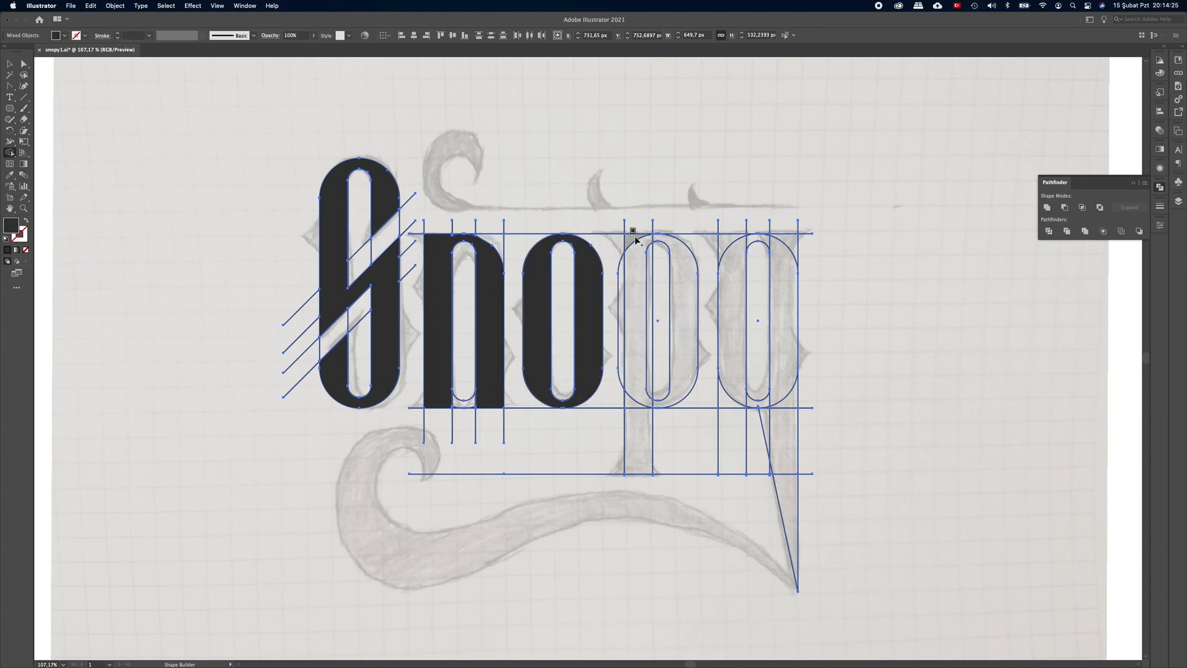
Step: Merge the p's stem and bowl and the y's stems, bowl and pointed tail into filled shapes with Shape Builder
{"action": "left_click_drag", "start_coordinate": [635, 239], "coordinate": [637, 433]}
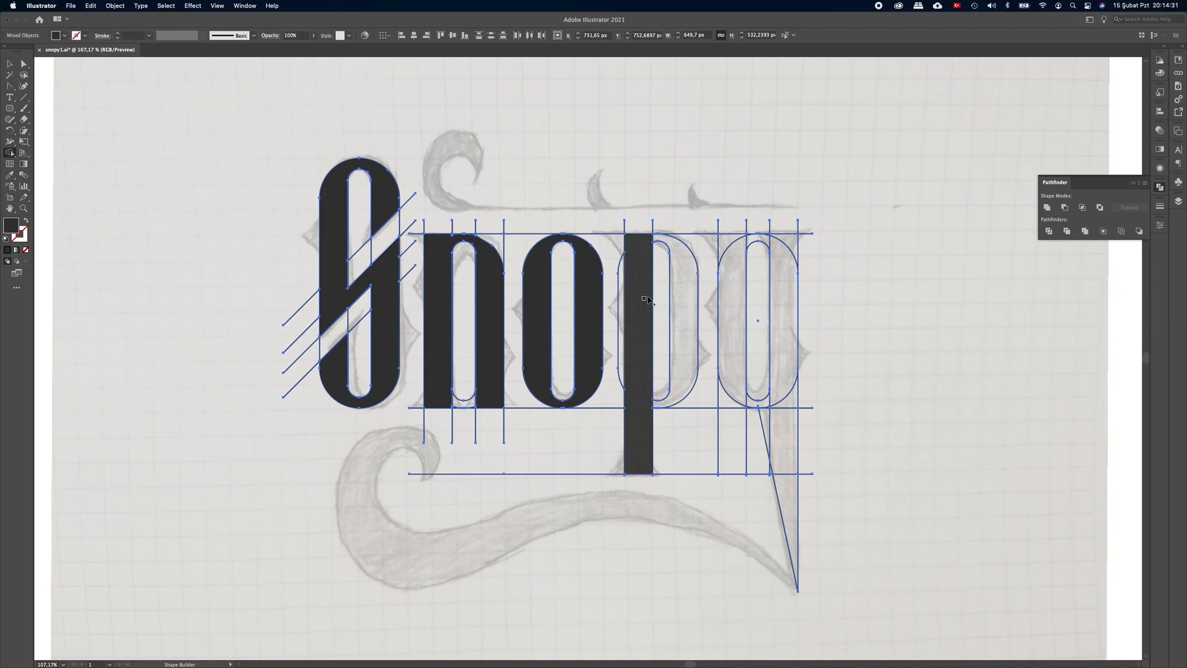
{"action": "mouse_move", "coordinate": [653, 238]}
{"action": "left_mouse_down"}
{"action": "mouse_move", "coordinate": [670, 243]}
{"action": "mouse_move", "coordinate": [684, 318]}
{"action": "left_mouse_up"}
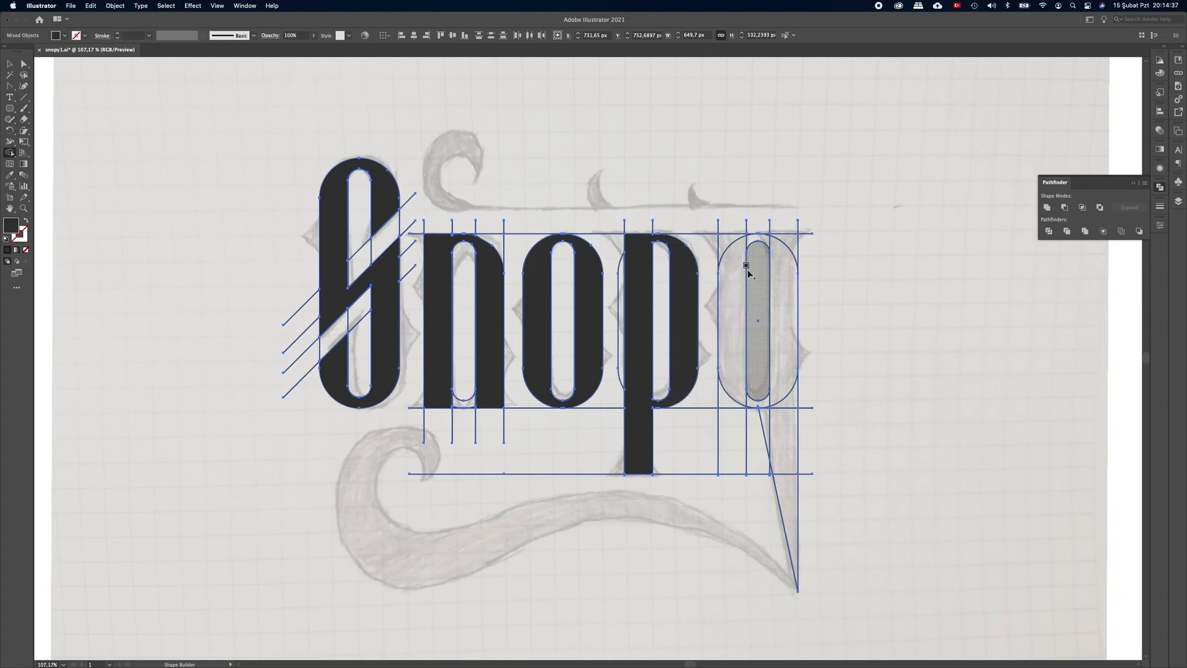
{"action": "mouse_move", "coordinate": [729, 243]}
{"action": "left_mouse_down"}
{"action": "mouse_move", "coordinate": [728, 379]}
{"action": "mouse_move", "coordinate": [760, 404]}
{"action": "mouse_move", "coordinate": [778, 396]}
{"action": "mouse_move", "coordinate": [787, 354]}
{"action": "mouse_move", "coordinate": [788, 243]}
{"action": "mouse_move", "coordinate": [785, 485]}
{"action": "left_mouse_up"}
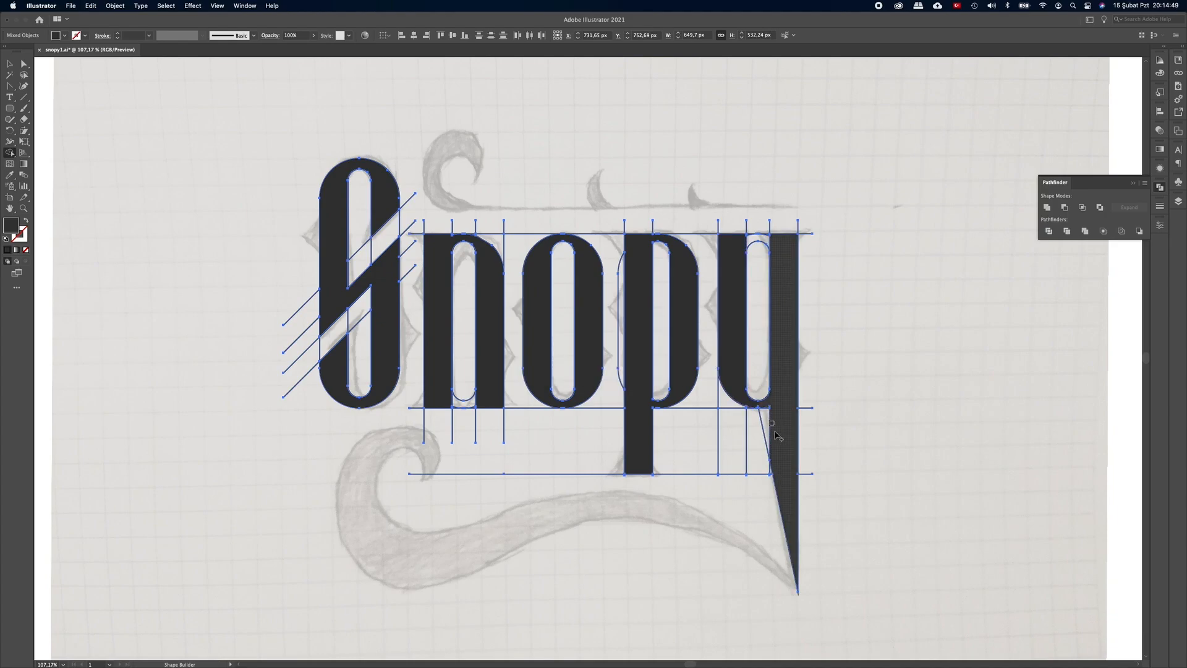
{"action": "left_click_drag", "start_coordinate": [776, 434], "coordinate": [757, 403]}
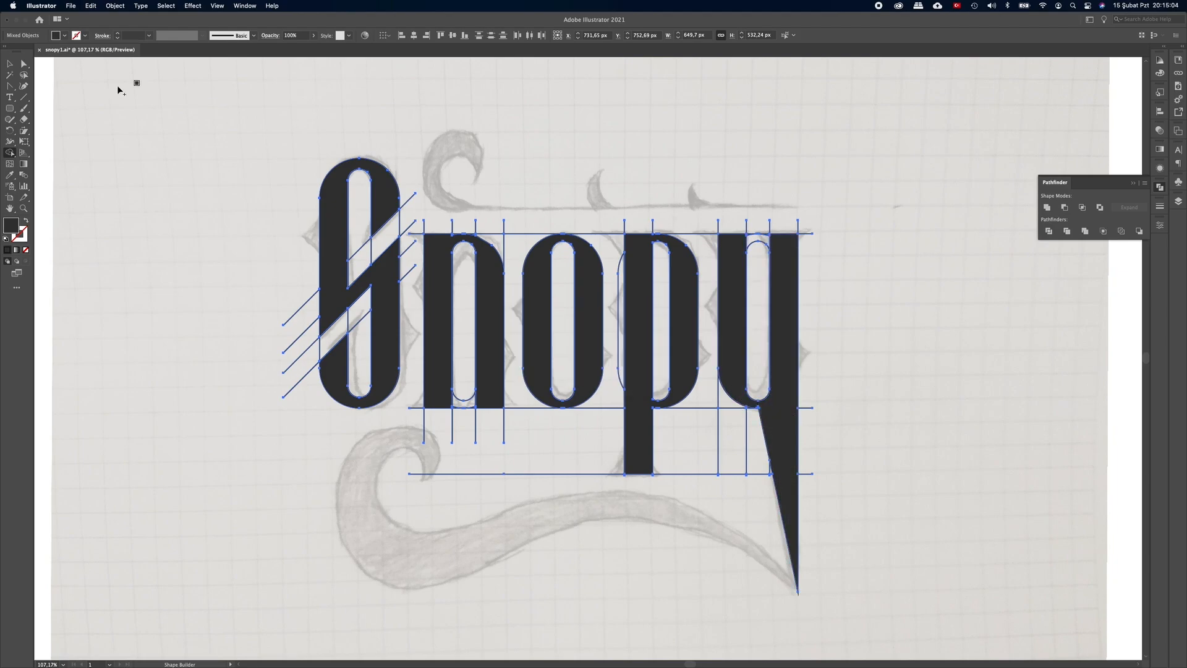
Step: Select the filled shapes of all five letters, S, n, o, p and y, and cut them from the construction
{"action": "left_click", "coordinate": [3, 63]}
{"action": "left_click", "coordinate": [318, 94]}
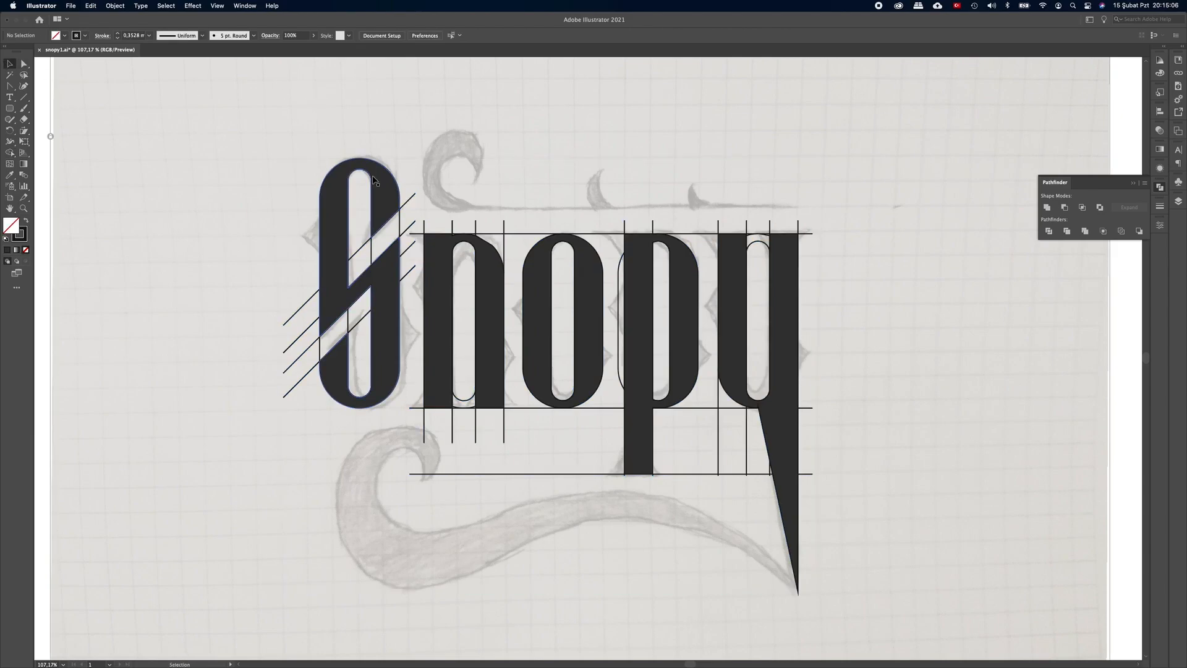
{"action": "left_click", "coordinate": [379, 179]}
{"action": "left_click", "coordinate": [436, 309], "text": "shift"}
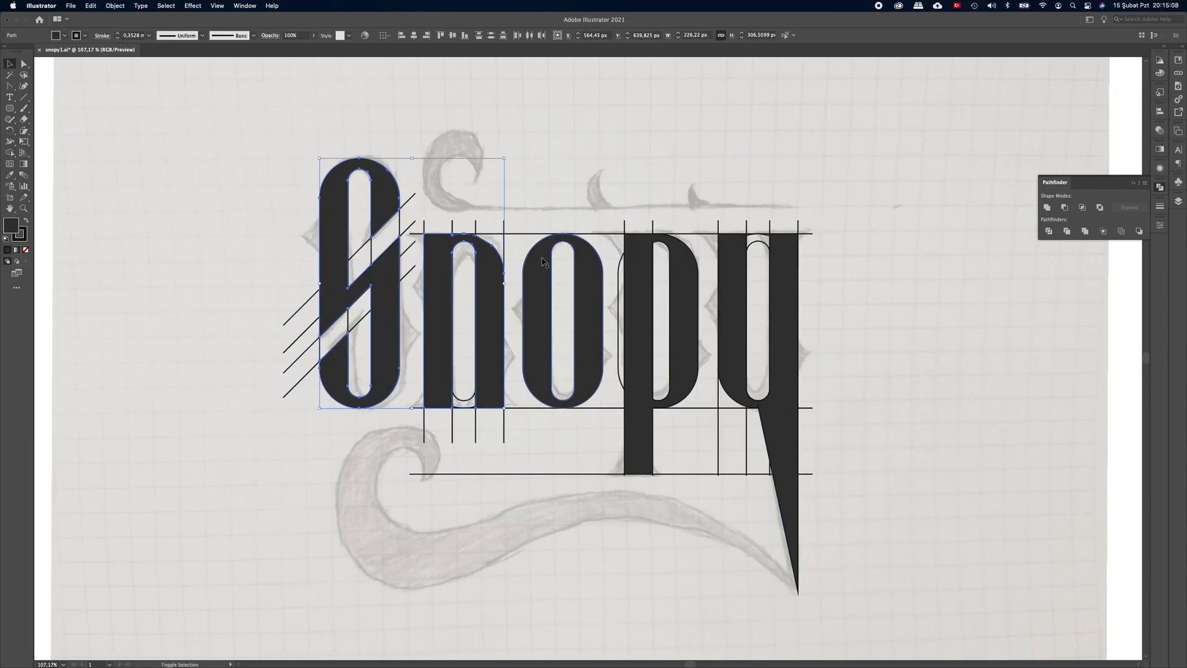
{"action": "left_click", "coordinate": [538, 309], "text": "shift"}
{"action": "left_click", "coordinate": [640, 263], "text": "shift"}
{"action": "left_click", "coordinate": [784, 272], "text": "shift"}
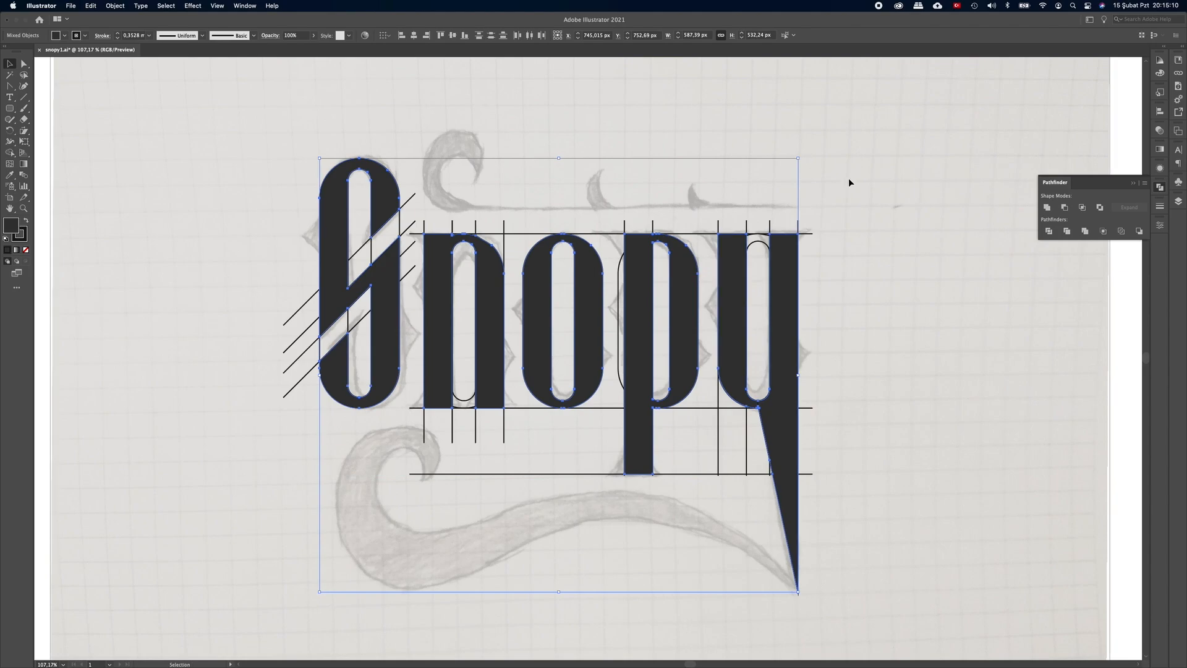
{"action": "key", "text": "Delete"}
Step: Delete all the leftover construction lines and capsules, and paste the cut letters back in place in front
{"action": "left_click_drag", "start_coordinate": [296, 111], "coordinate": [844, 537]}
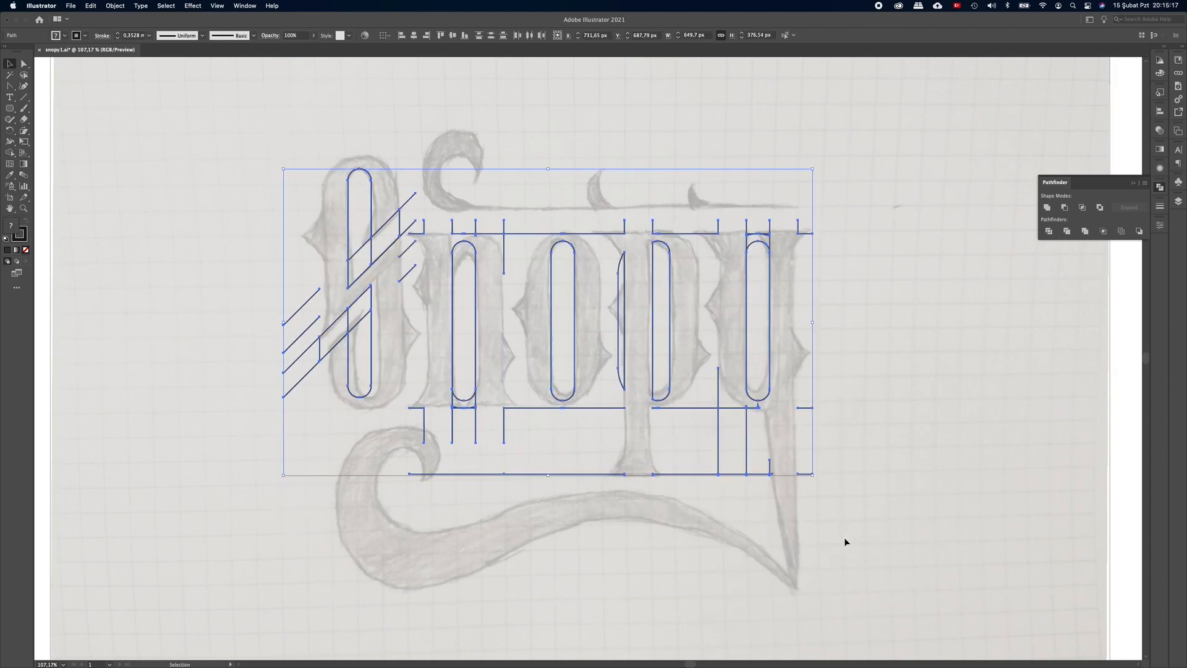
{"action": "key", "text": "Delete"}
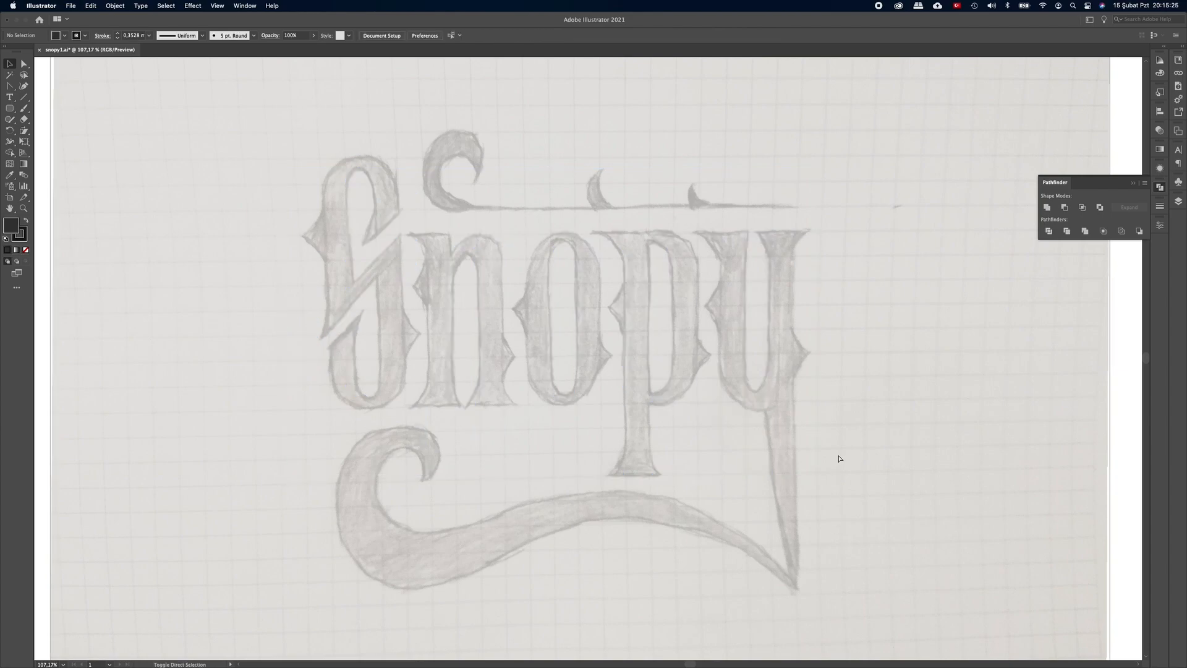
{"action": "key", "text": "super+f"}
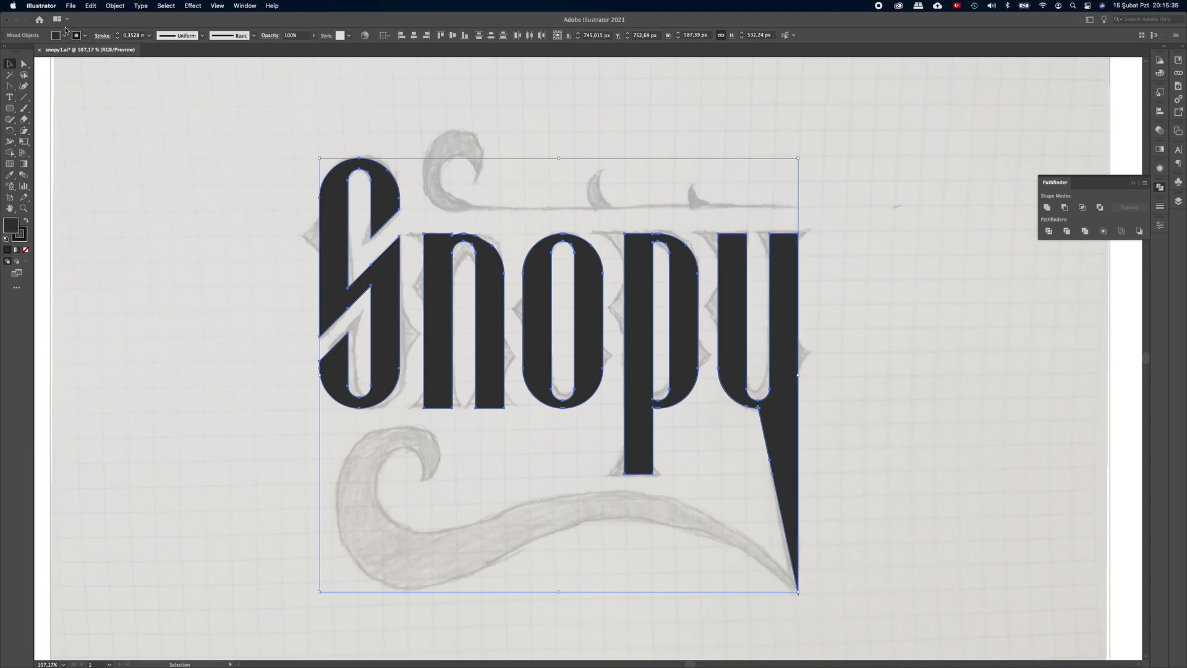
Step: Set the stroke of the pasted letters to none, leaving only their dark fill
{"action": "left_click", "coordinate": [84, 36]}
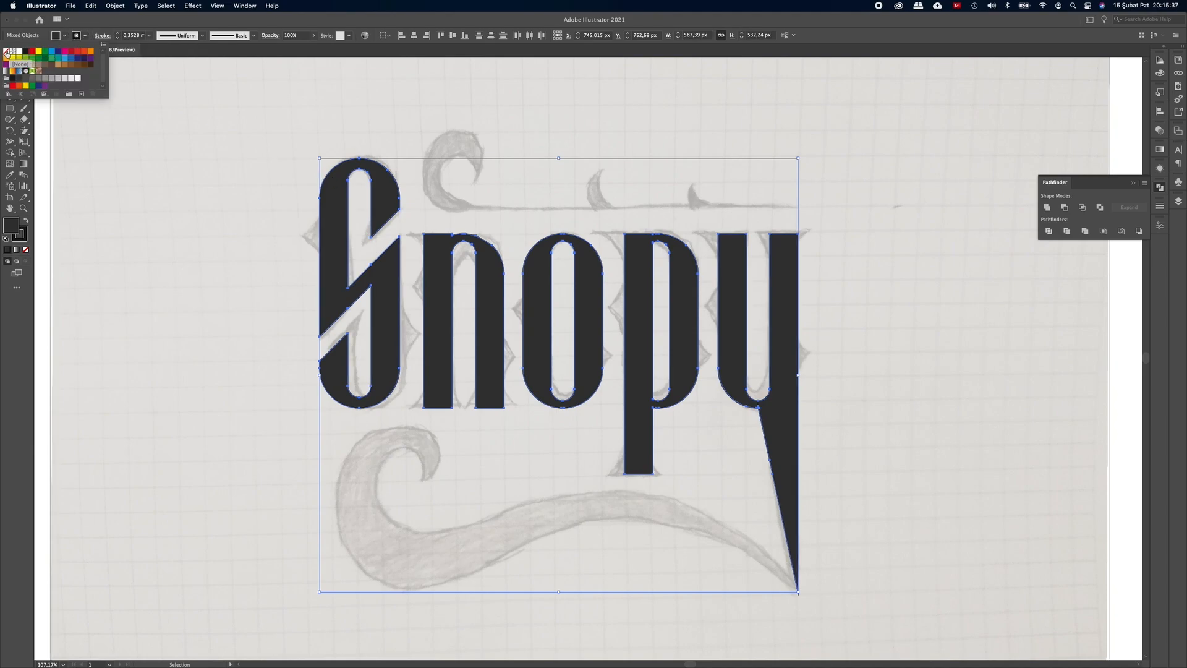
{"action": "left_click", "coordinate": [5, 52]}
{"action": "left_click", "coordinate": [207, 125]}
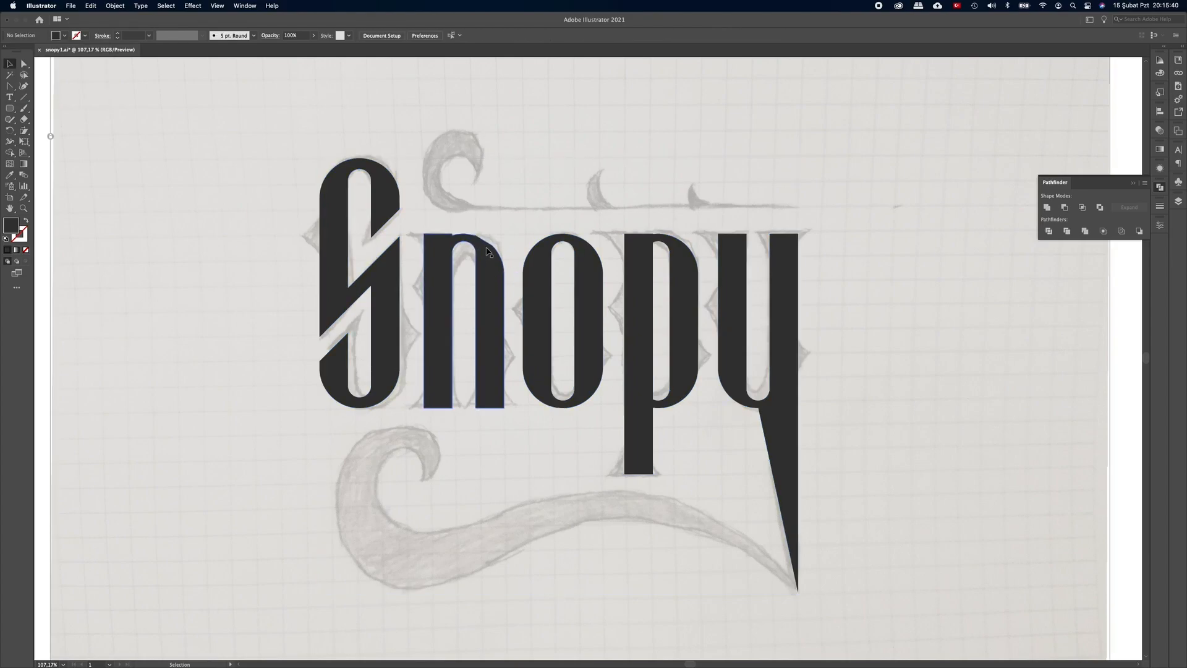
Step: Draw an unfilled, stroked rounded rectangle about 49 by 110 px from the n arch's top centre to its outer right edge
{"action": "key", "text": "space"}
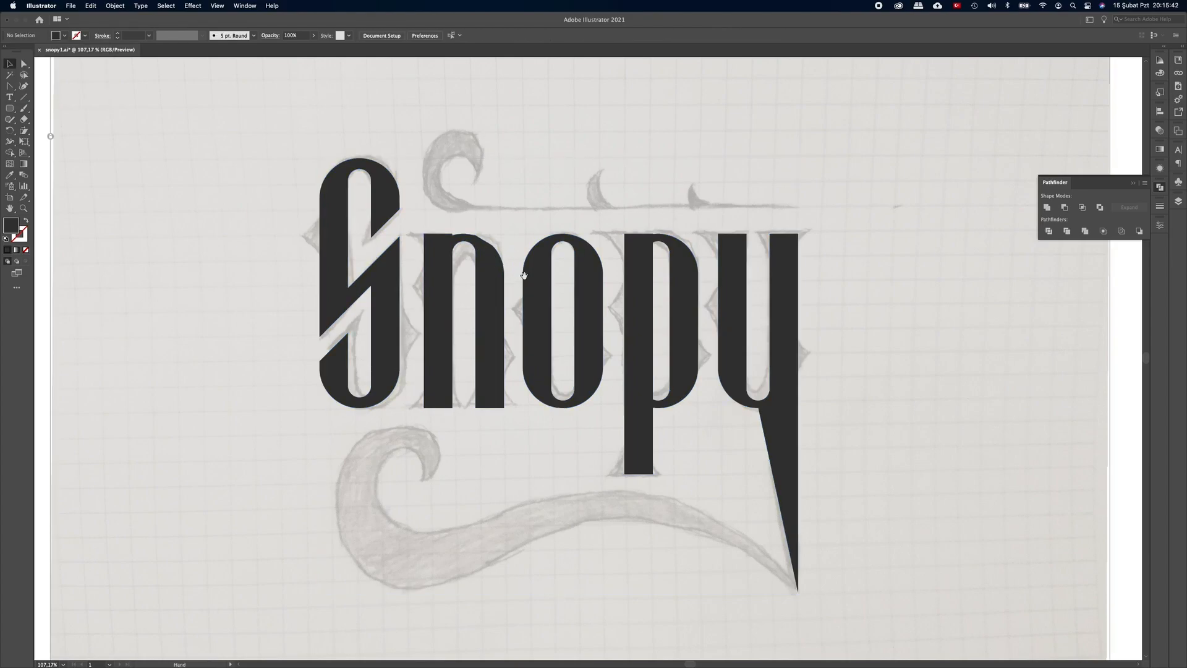
{"action": "left_click_drag", "start_coordinate": [477, 268], "coordinate": [615, 265]}
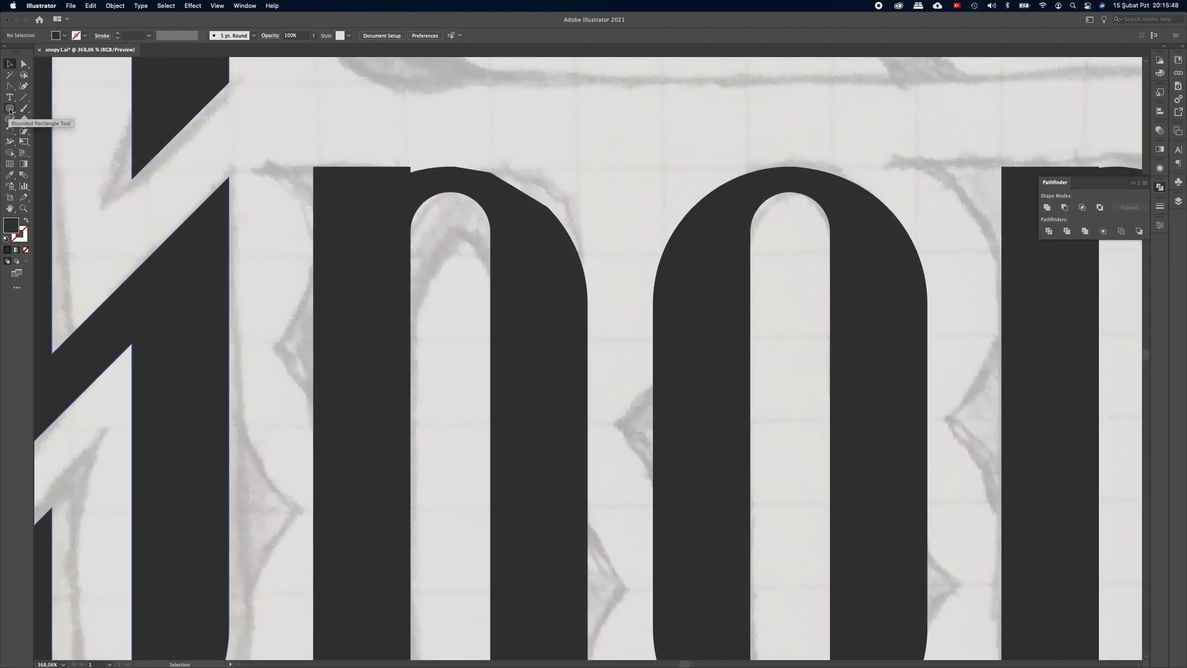
{"action": "left_click", "coordinate": [10, 109]}
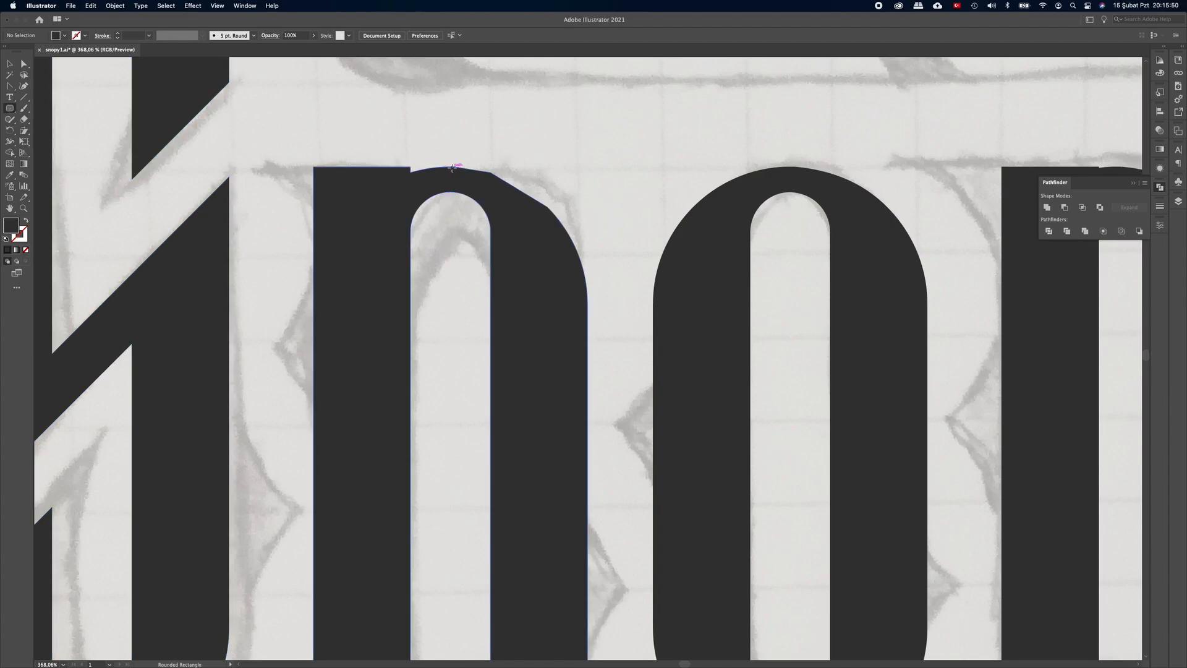
{"action": "left_click_drag", "start_coordinate": [452, 168], "coordinate": [587, 475]}
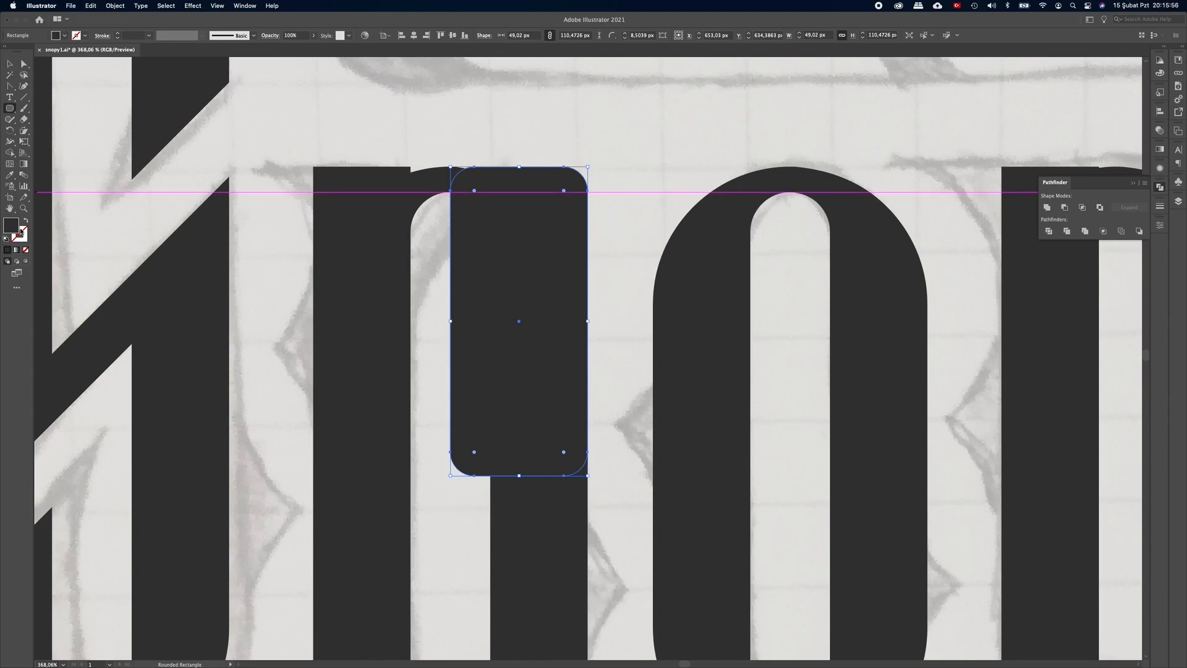
{"action": "left_click", "coordinate": [25, 221]}
Step: Widen the rounded rectangle leftward to about 59.6 px and round its upper-right corner to a radius of about 44 px
{"action": "left_click", "coordinate": [24, 64]}
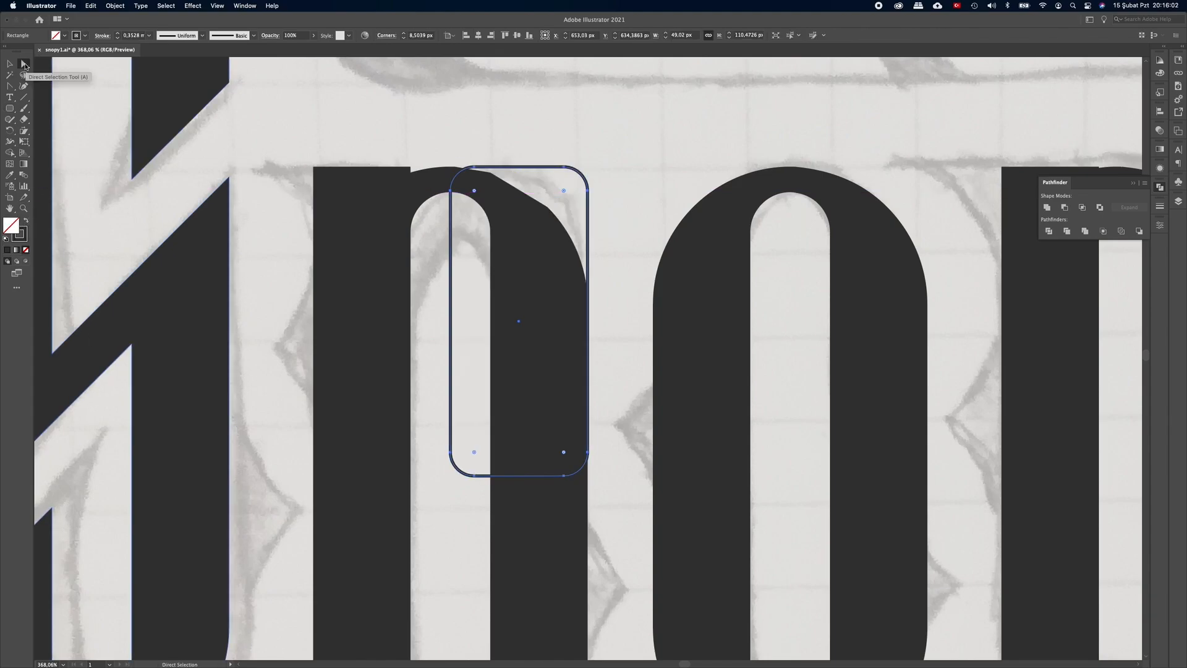
{"action": "key", "text": "v"}
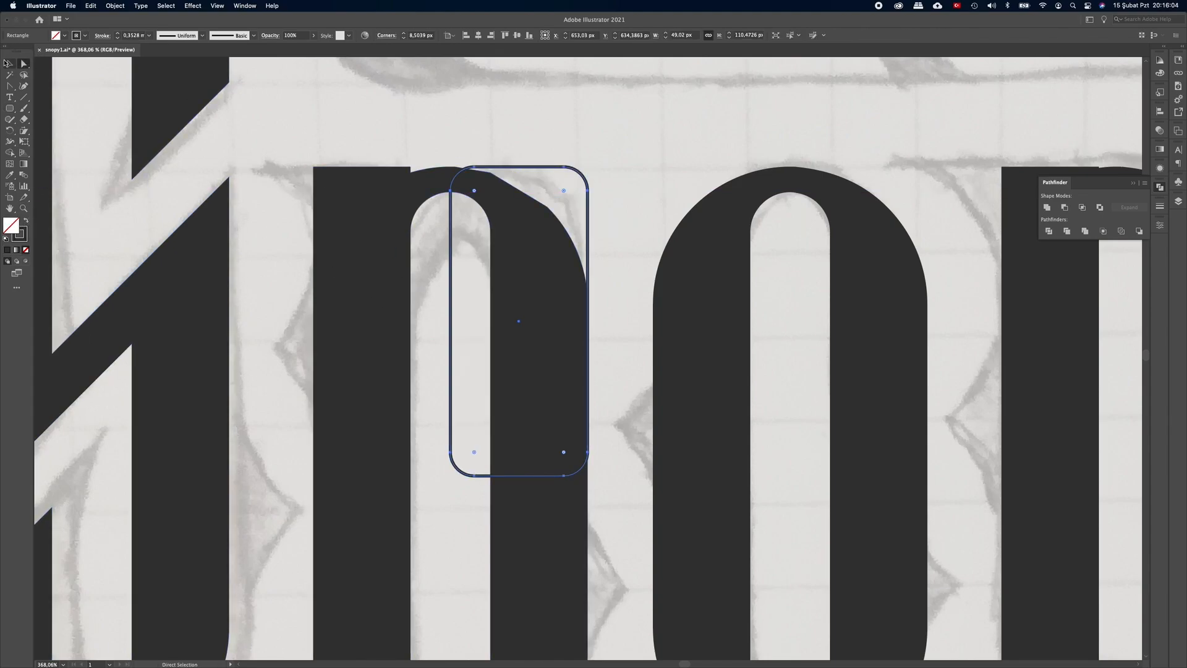
{"action": "left_click_drag", "start_coordinate": [452, 322], "coordinate": [421, 319]}
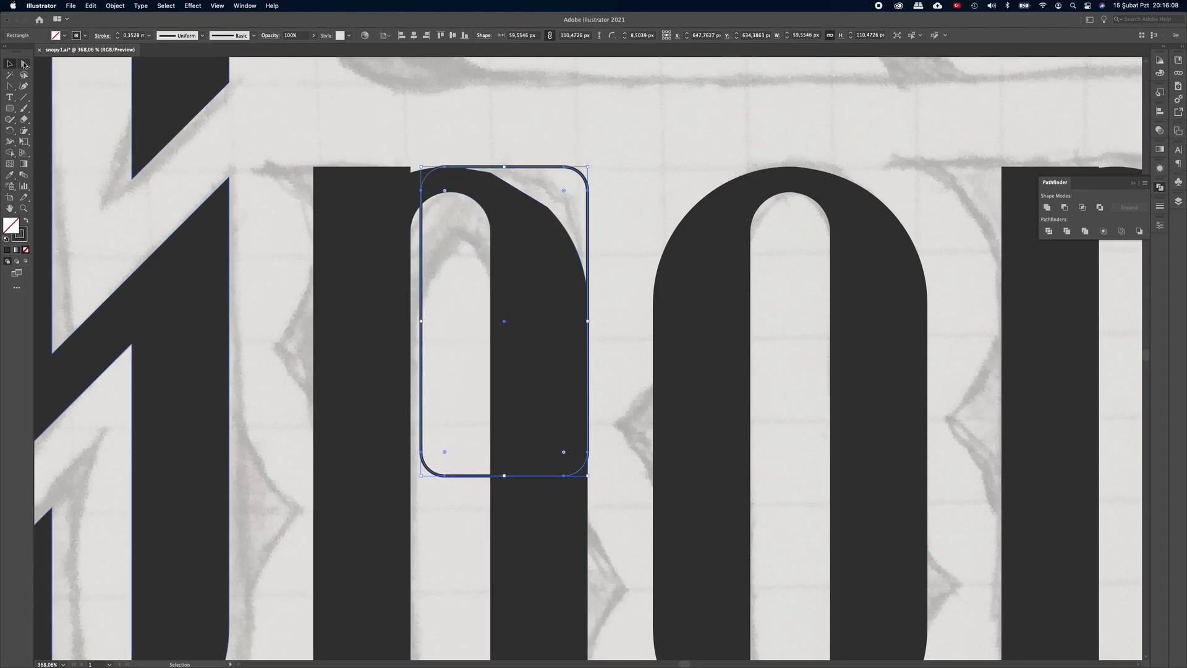
{"action": "left_click", "coordinate": [24, 64]}
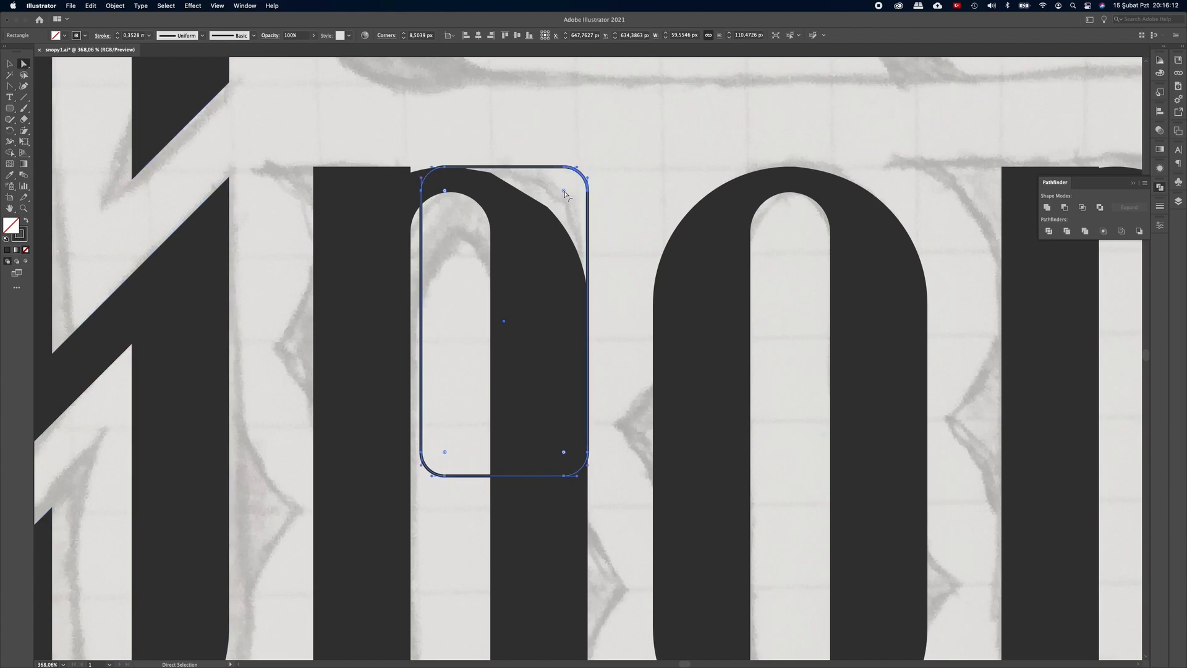
{"action": "left_click_drag", "start_coordinate": [564, 193], "coordinate": [424, 251]}
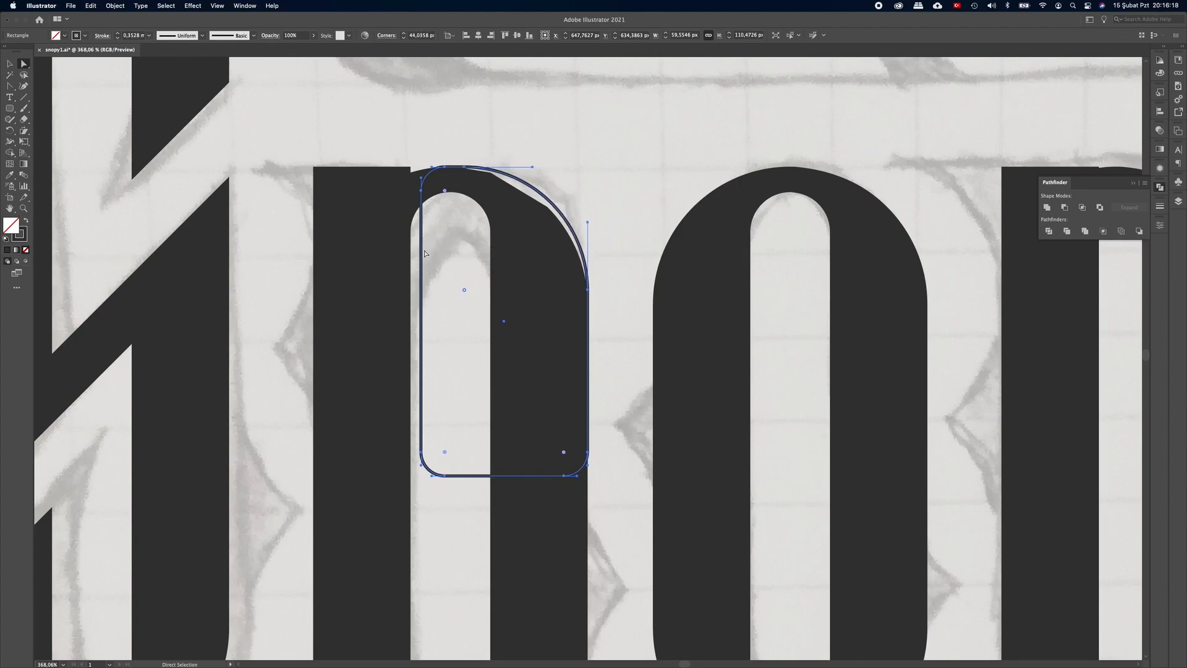
Step: Select the rounded rectangle with the n, swap to a dark fill, and merge their overlapping arch regions with Shape Builder
{"action": "left_click", "coordinate": [10, 63]}
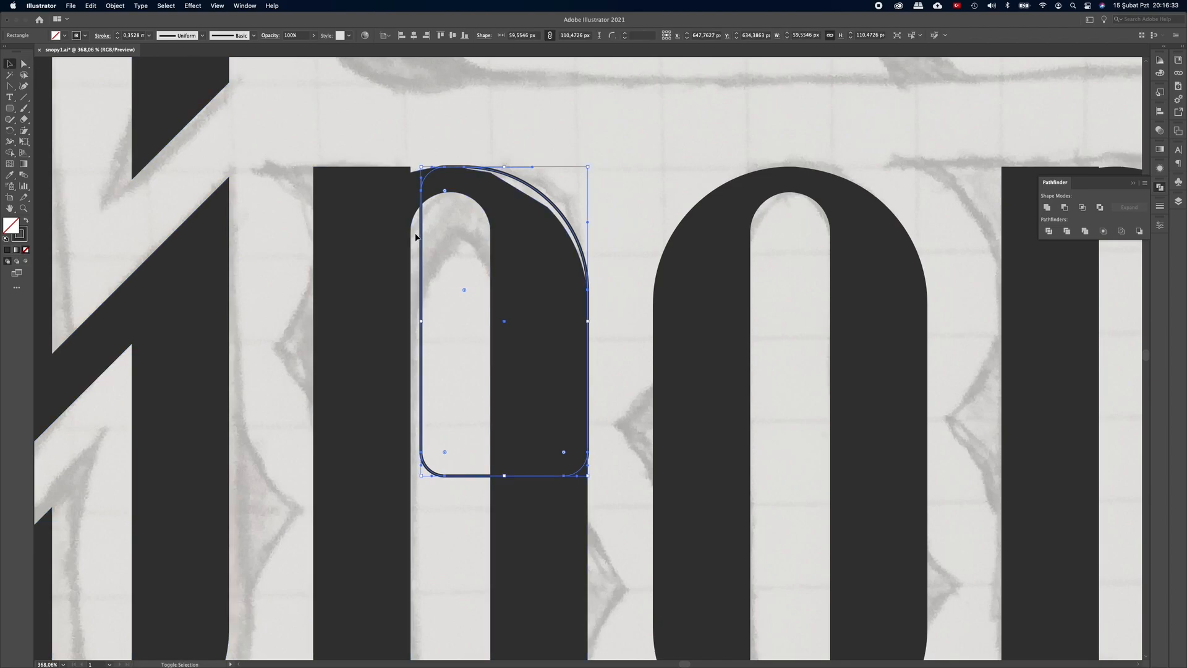
{"action": "left_click", "coordinate": [388, 247], "text": "shift"}
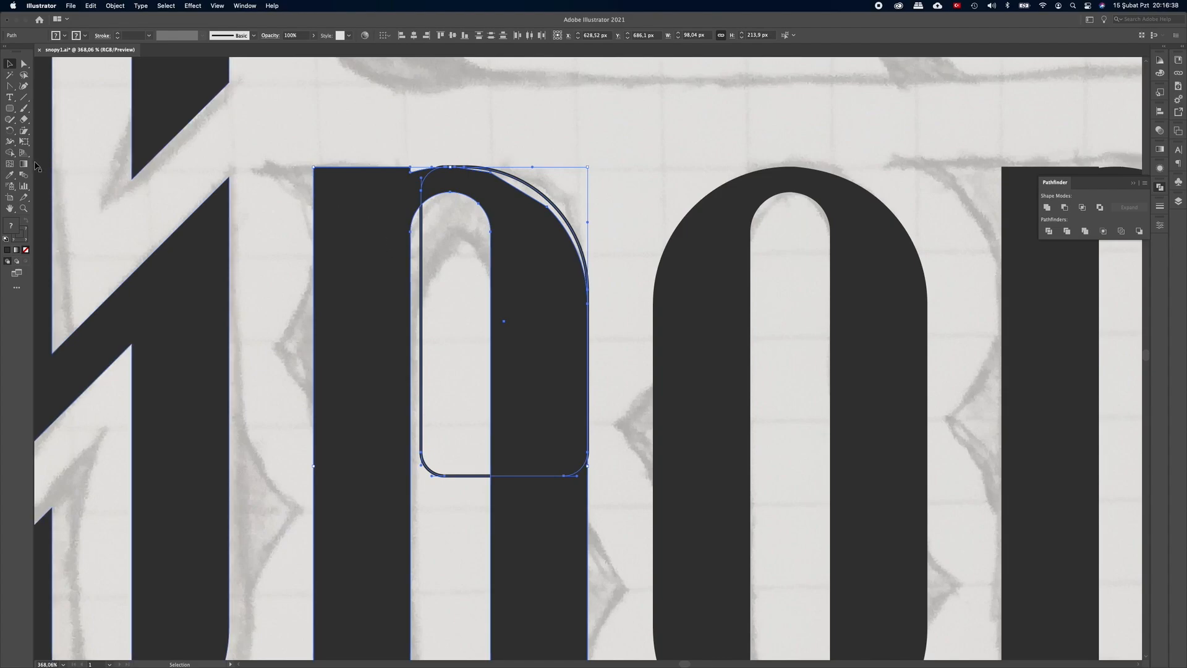
{"action": "left_click", "coordinate": [9, 153]}
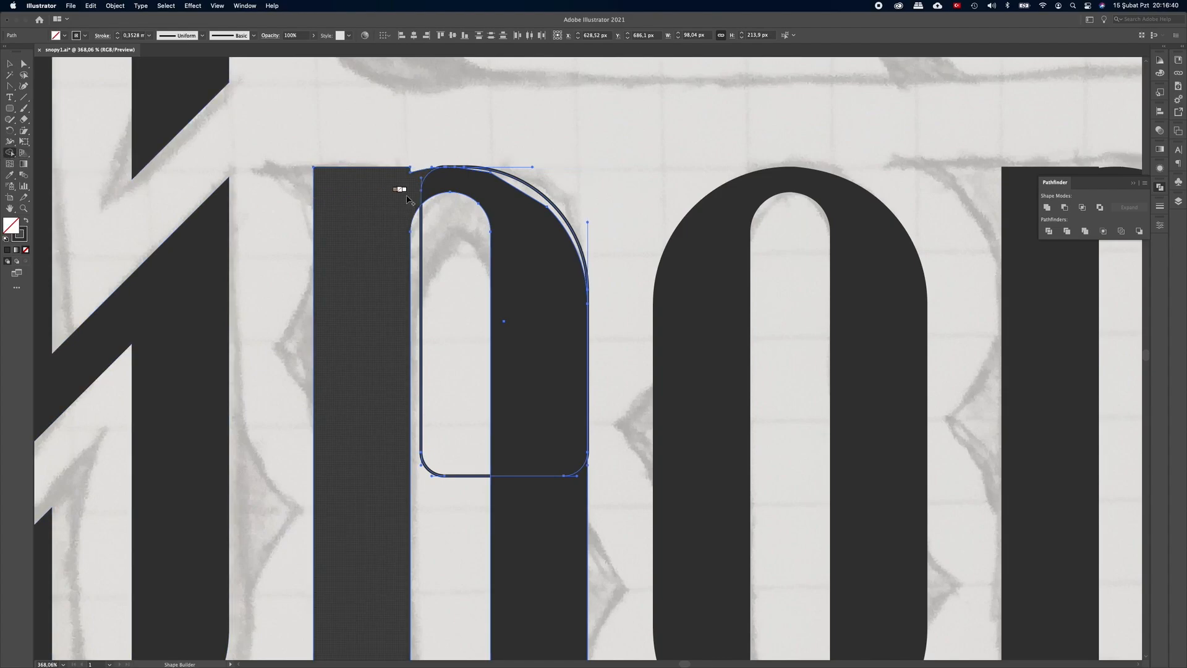
{"action": "left_click", "coordinate": [26, 221]}
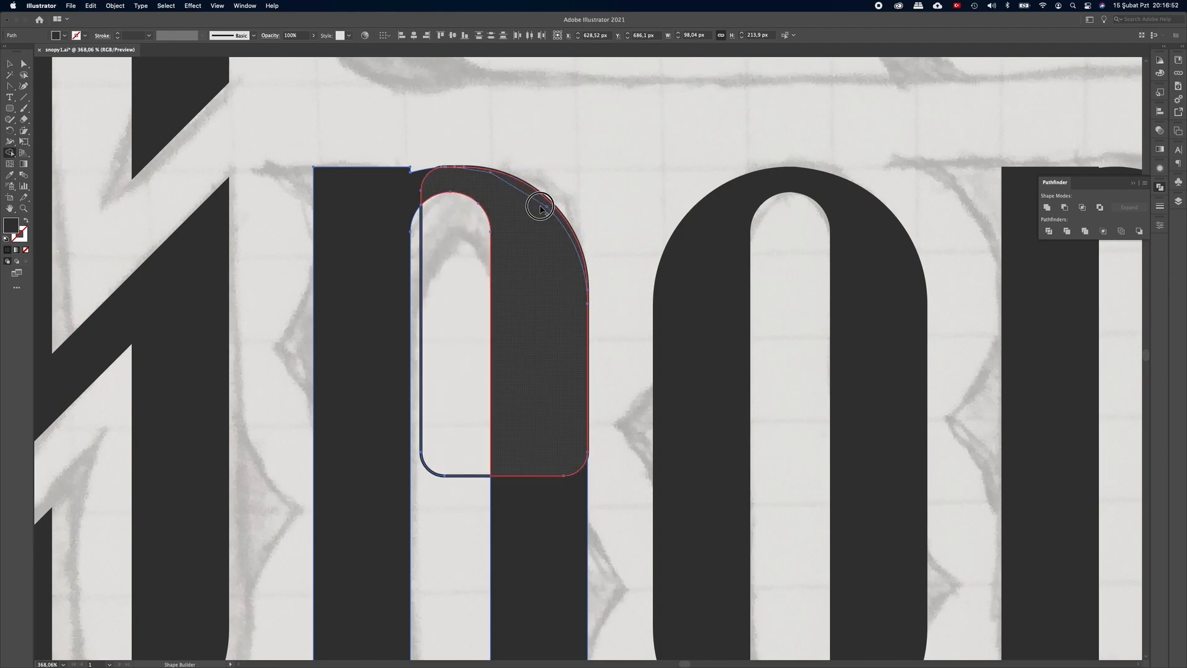
{"action": "left_click", "coordinate": [540, 209]}
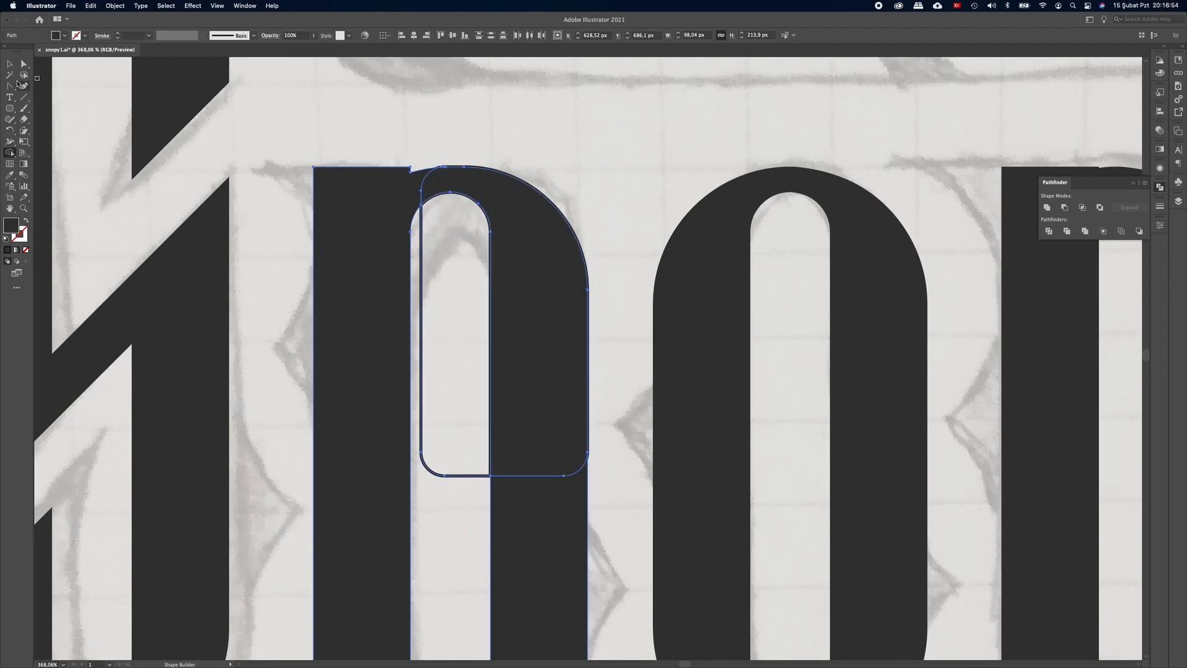
{"action": "left_click", "coordinate": [14, 64]}
{"action": "left_click", "coordinate": [414, 106]}
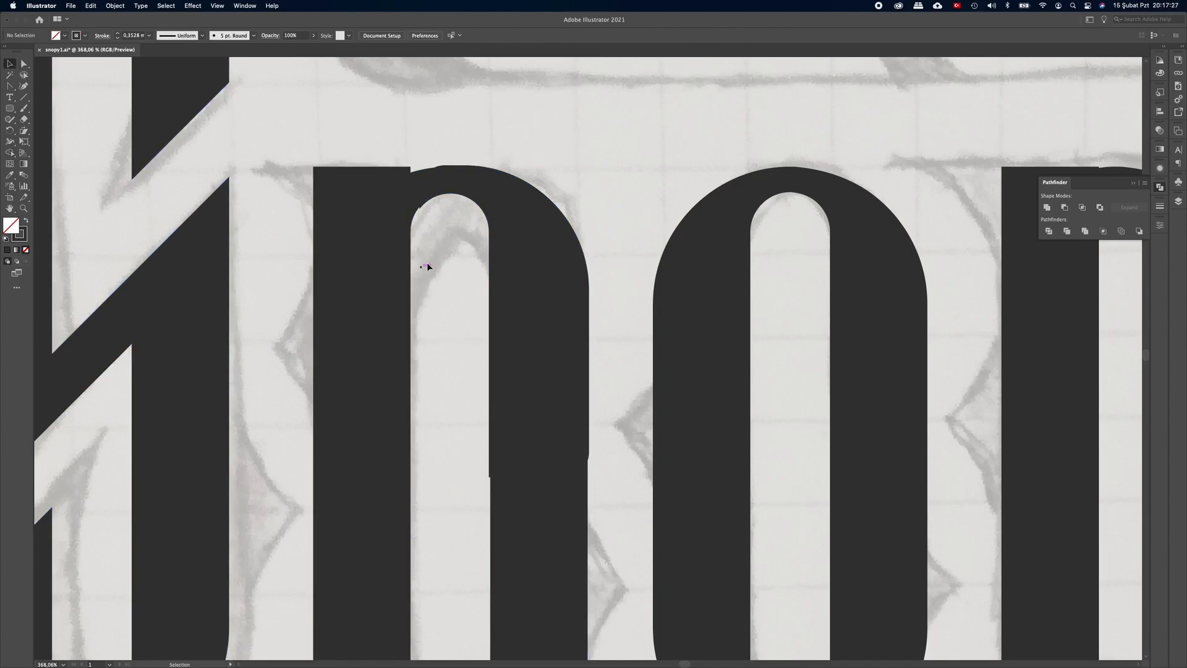
Step: Remove the stroke from the n's merged arch piece and clear the small leftover fragment at the arch's top
{"action": "left_click", "coordinate": [555, 227]}
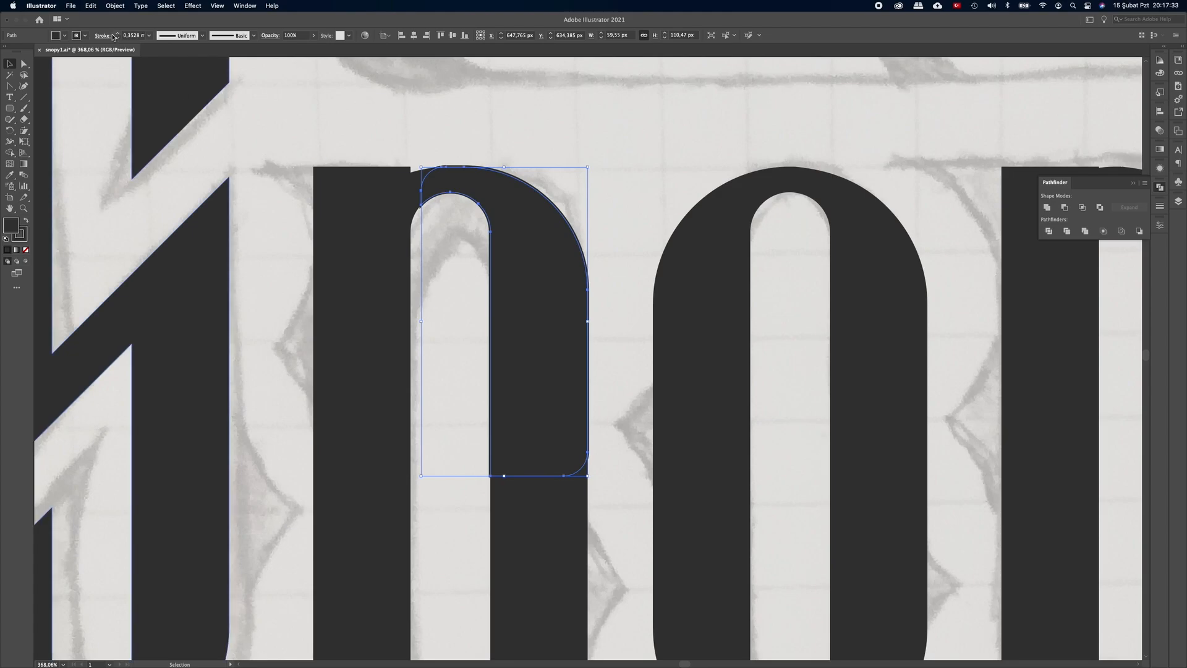
{"action": "left_click", "coordinate": [85, 36]}
{"action": "left_click", "coordinate": [7, 52]}
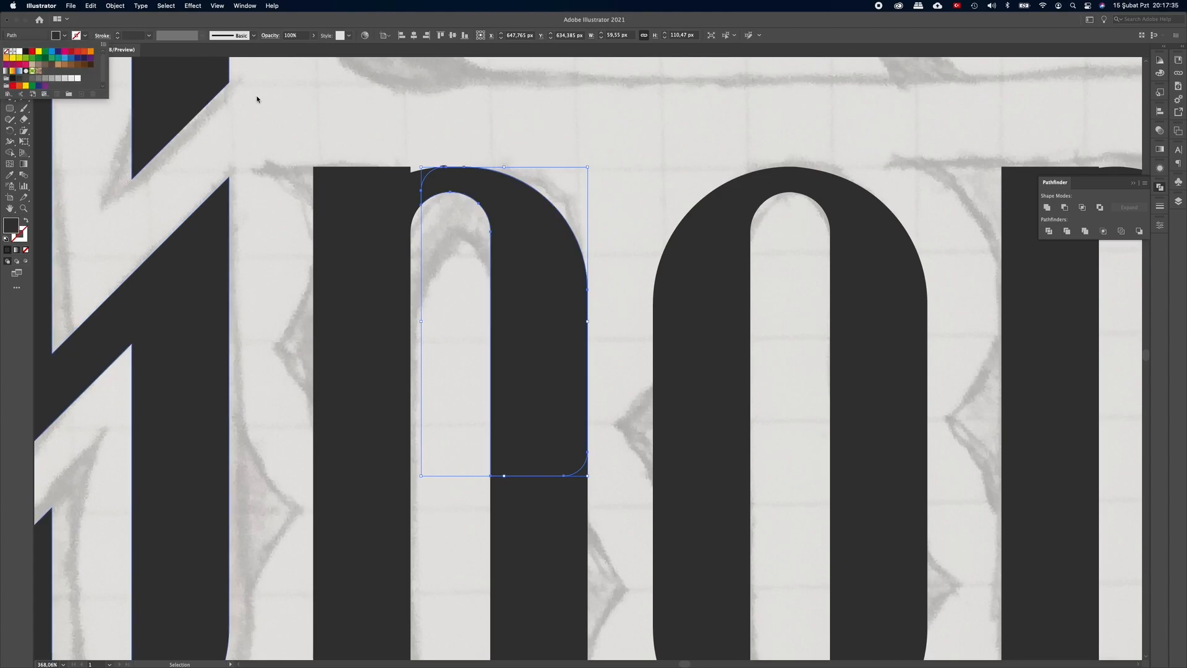
{"action": "left_click", "coordinate": [545, 123]}
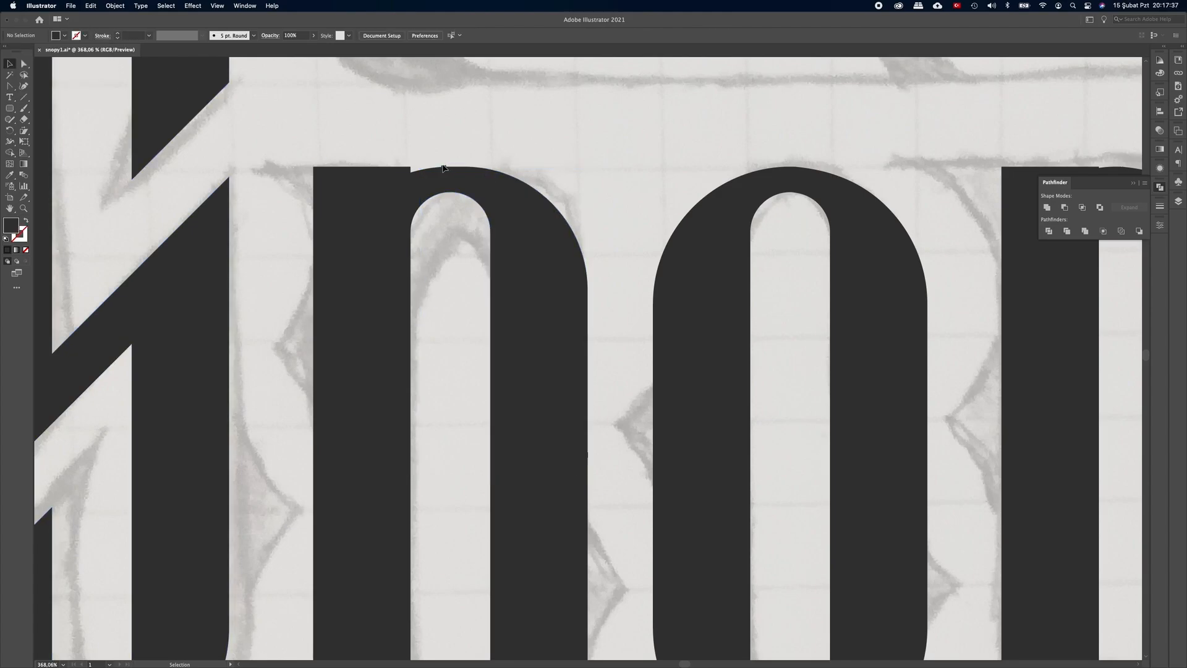
{"action": "left_click", "coordinate": [443, 166]}
{"action": "left_click", "coordinate": [499, 150]}
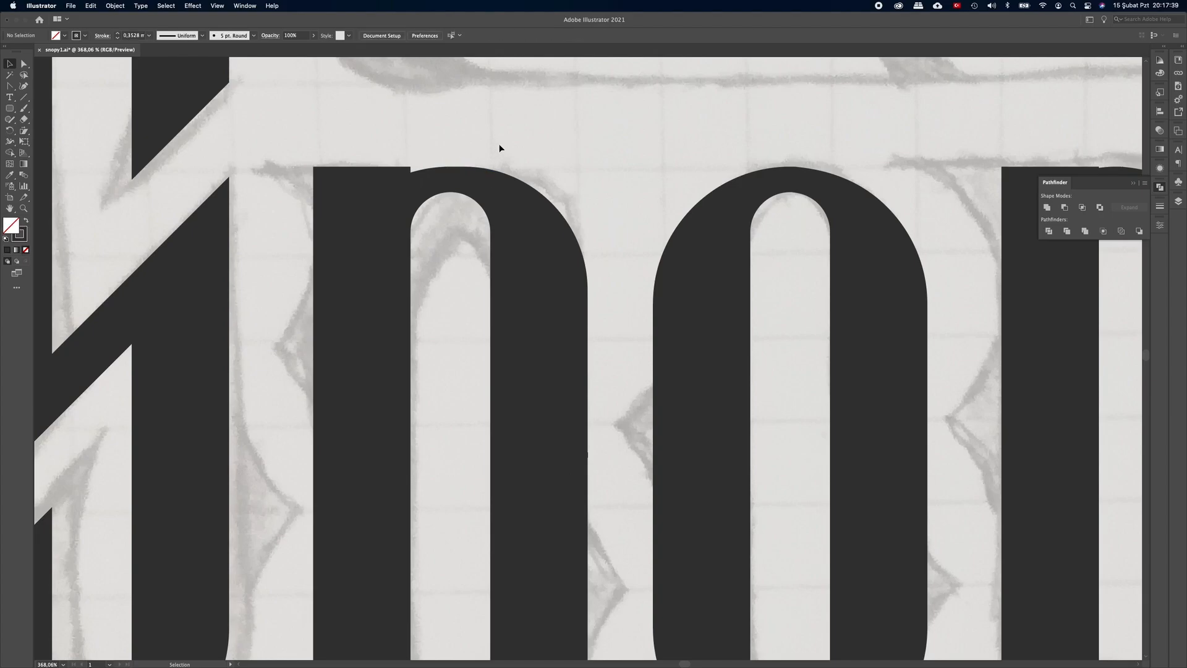
Step: Draw a circle about 84 px in diameter in the empty area left of the S, and give it a dark fill without stroke
{"action": "key", "text": "z"}
{"action": "left_click", "coordinate": [649, 159], "text": "alt"}
{"action": "left_click_drag", "start_coordinate": [610, 158], "coordinate": [538, 164]}
{"action": "left_click_drag", "start_coordinate": [691, 167], "coordinate": [579, 188]}
{"action": "left_click_drag", "start_coordinate": [621, 183], "coordinate": [603, 186]}
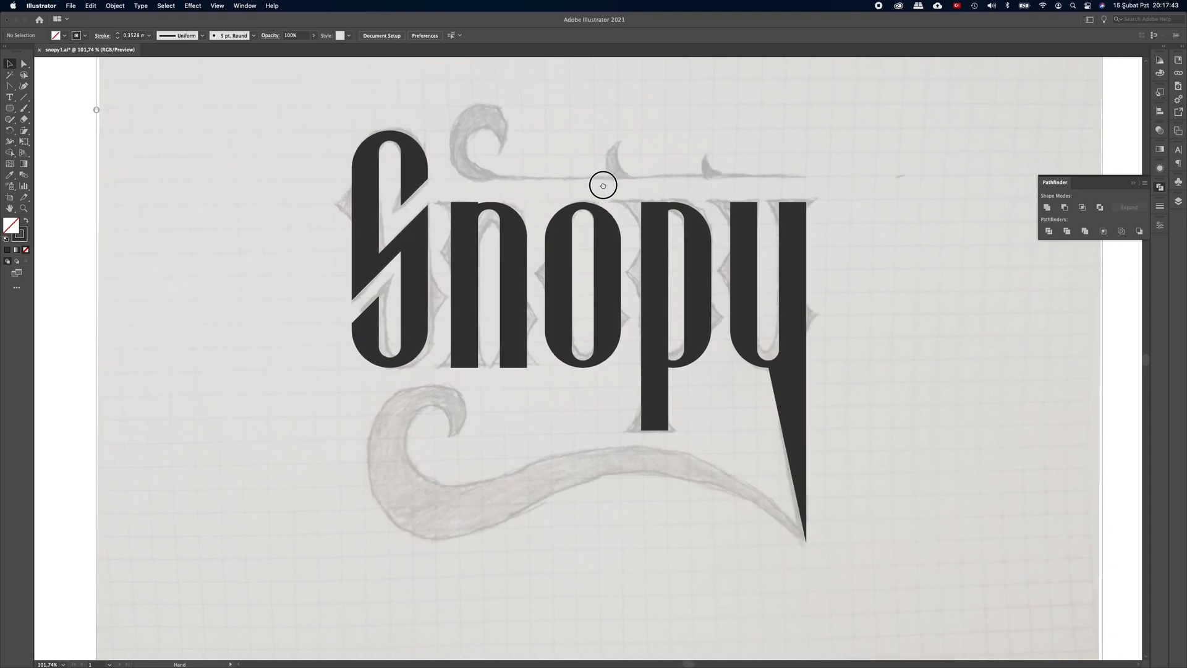
{"action": "left_click_drag", "start_coordinate": [703, 188], "coordinate": [681, 189]}
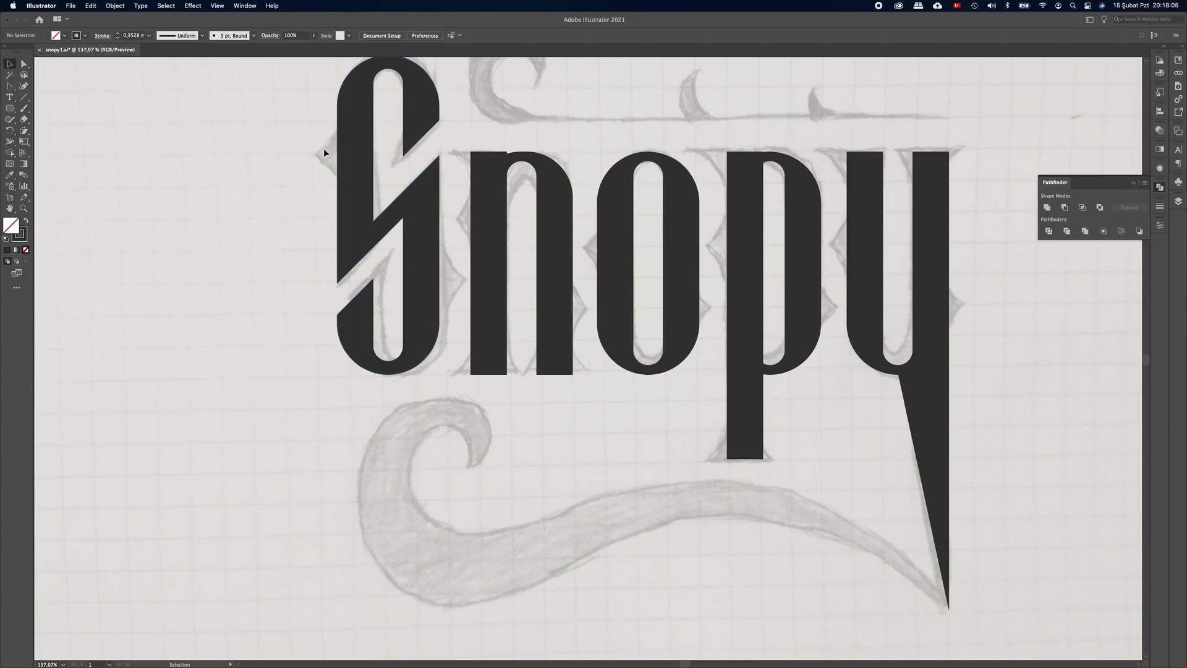
{"action": "left_click_drag", "start_coordinate": [355, 190], "coordinate": [467, 216]}
{"action": "left_click_drag", "start_coordinate": [6, 110], "coordinate": [46, 135]}
{"action": "left_click_drag", "start_coordinate": [192, 166], "coordinate": [279, 253]}
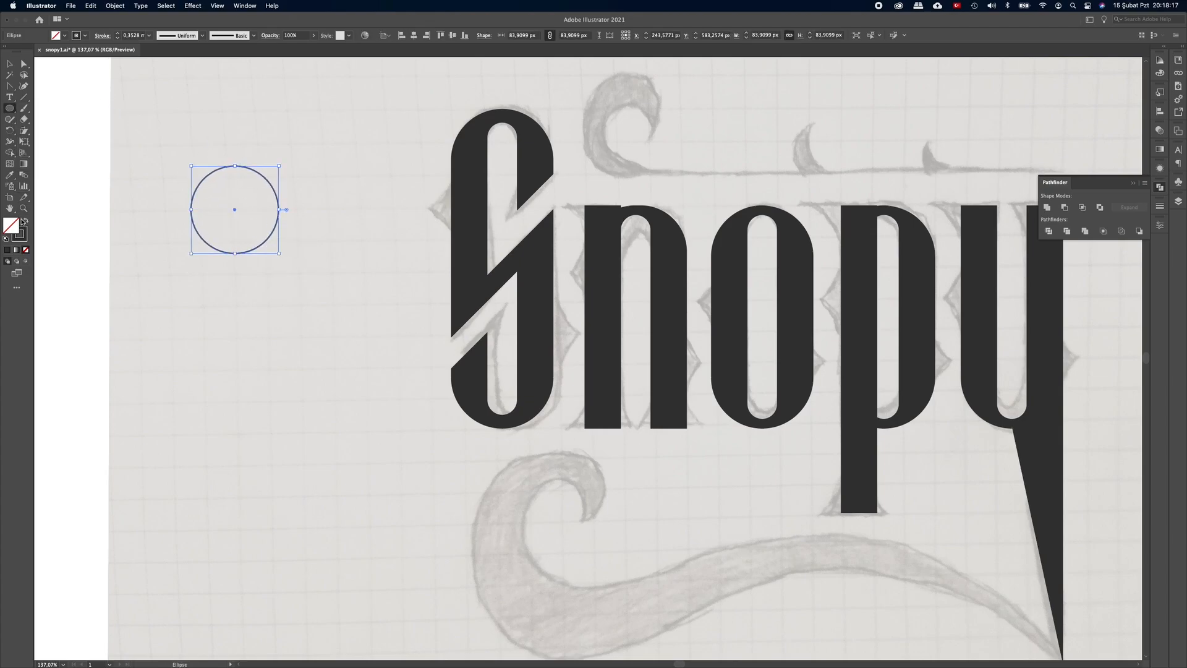
{"action": "left_click", "coordinate": [24, 221]}
{"action": "left_click", "coordinate": [9, 63]}
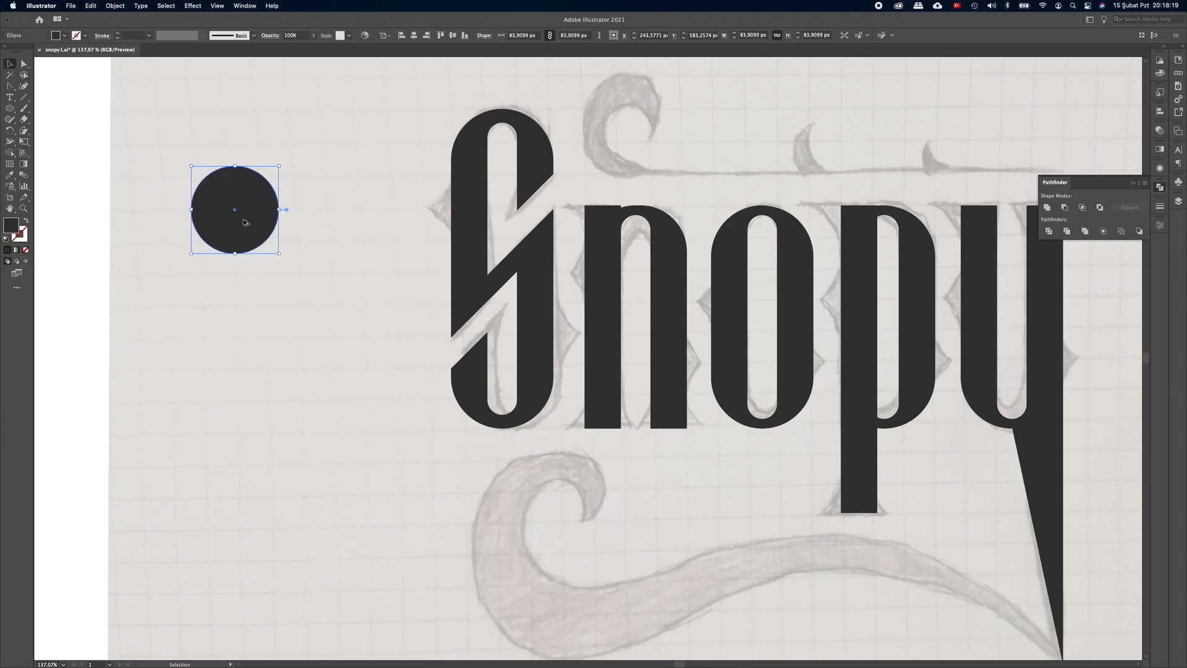
Step: Duplicate the dark circle sideways so the two overlap slightly, and add a horizontal line about 144 px long touching both tops
{"action": "left_click_drag", "start_coordinate": [240, 221], "coordinate": [318, 224]}
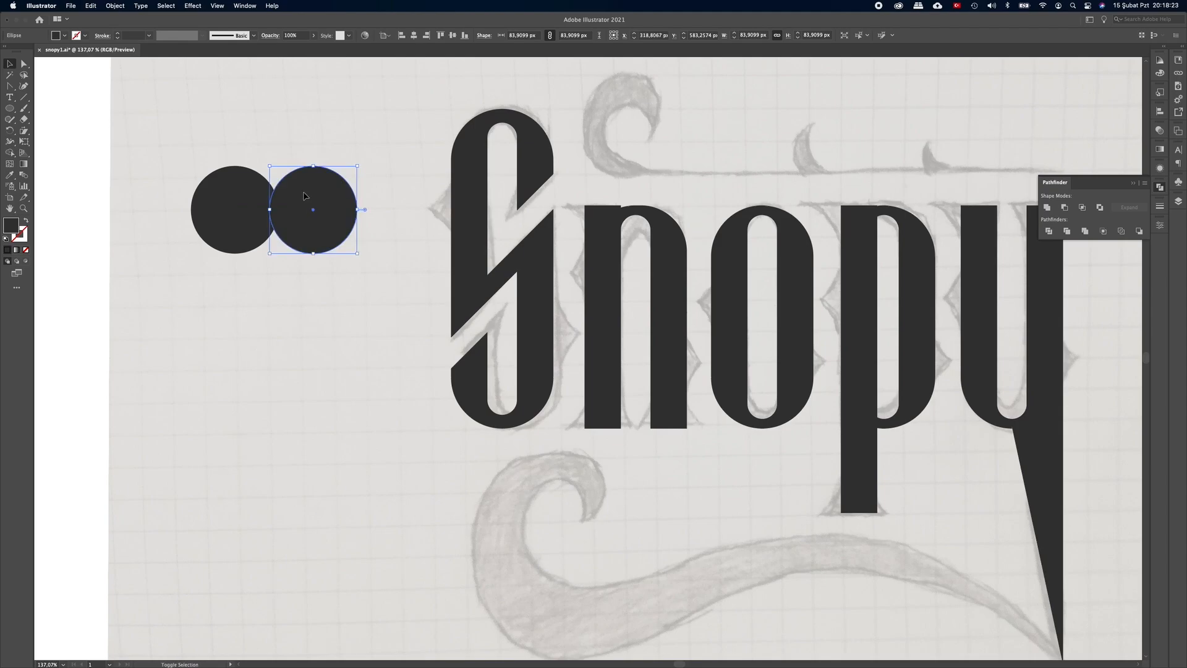
{"action": "left_click", "coordinate": [24, 99]}
{"action": "left_click_drag", "start_coordinate": [214, 166], "coordinate": [365, 166]}
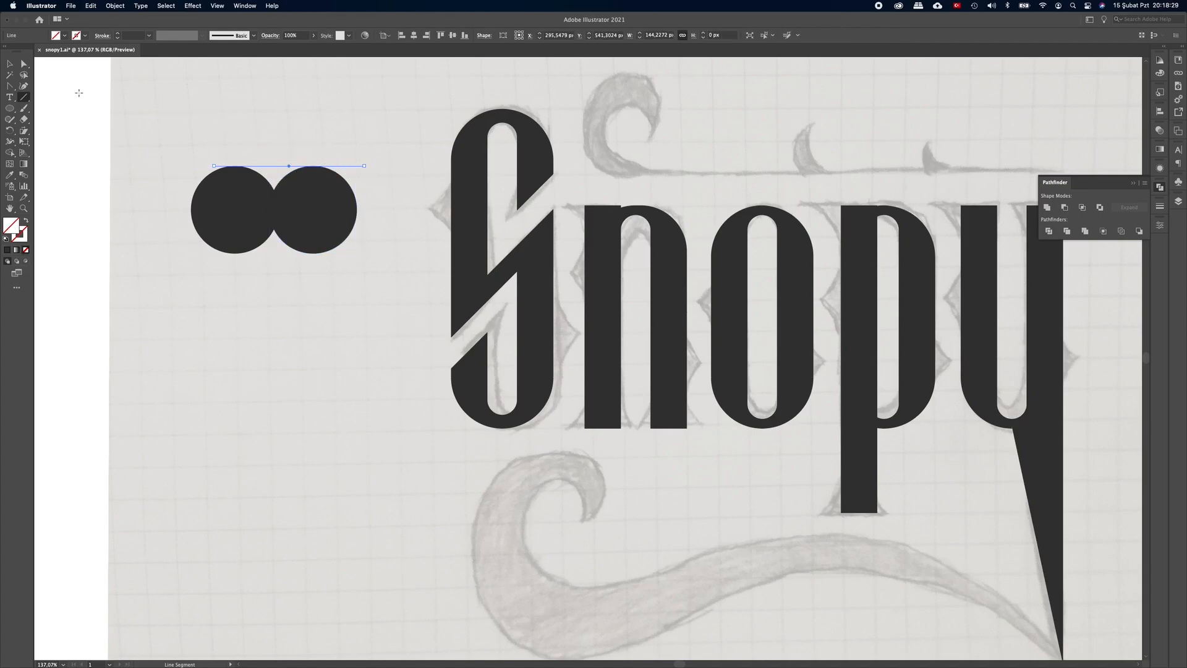
Step: Select both circles and the line, set the fill to #282828, and fill the gap beneath the line with Shape Builder
{"action": "left_click", "coordinate": [14, 68]}
{"action": "left_click_drag", "start_coordinate": [301, 141], "coordinate": [247, 220]}
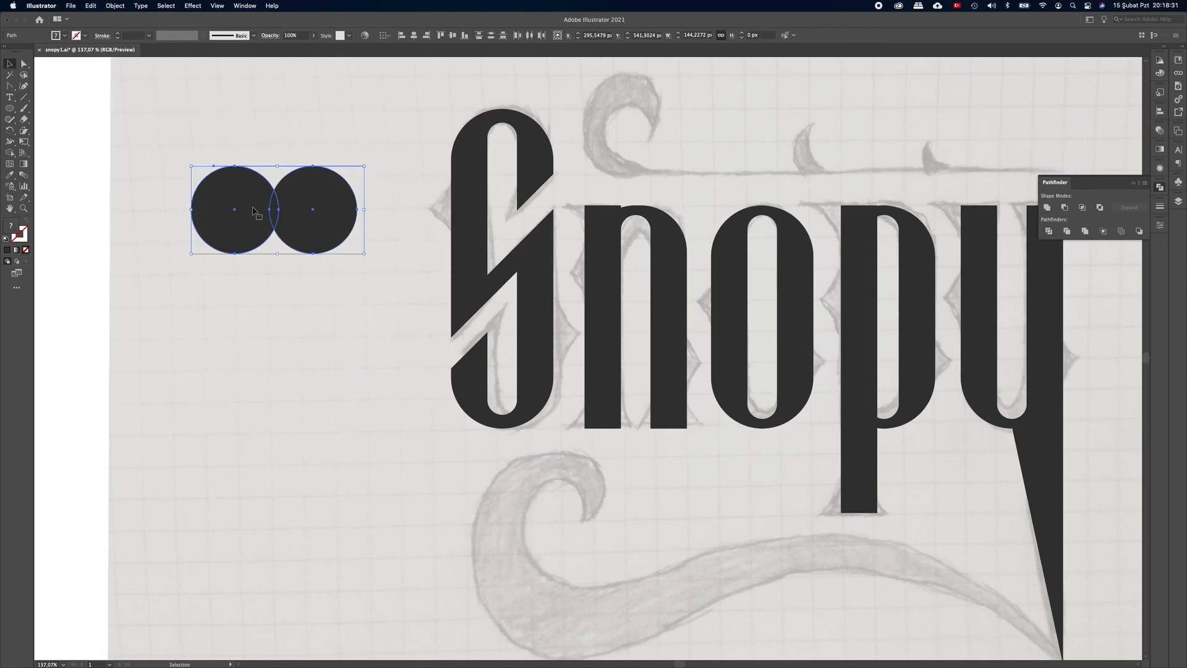
{"action": "left_click", "coordinate": [11, 153]}
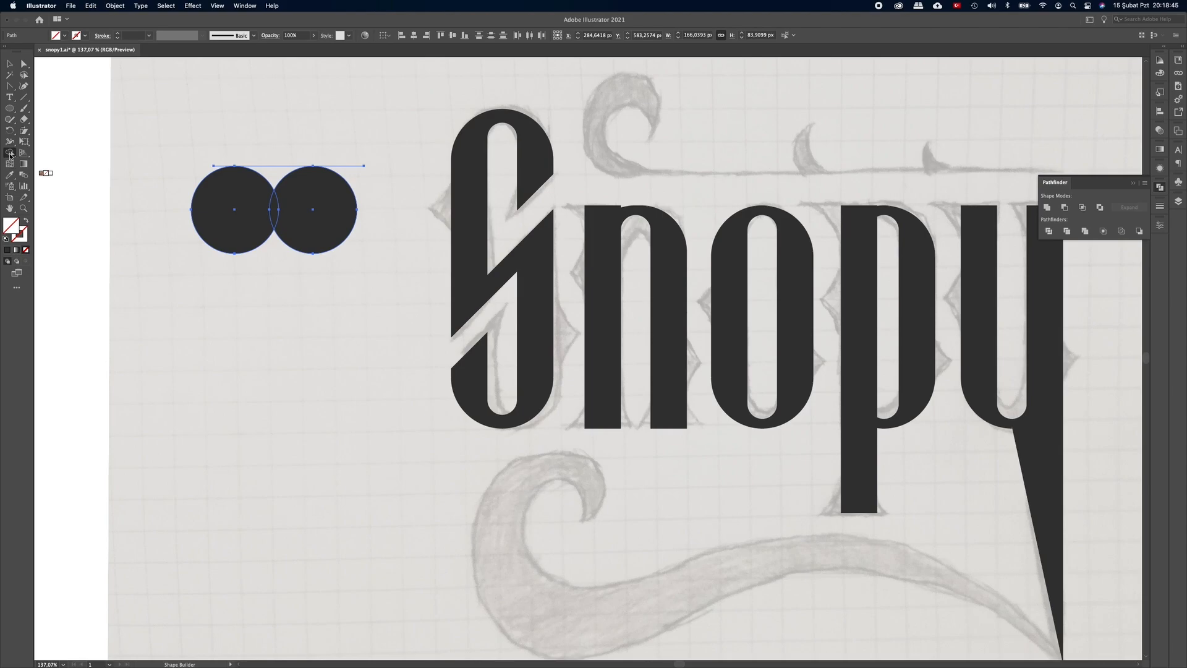
{"action": "double_click", "coordinate": [16, 228]}
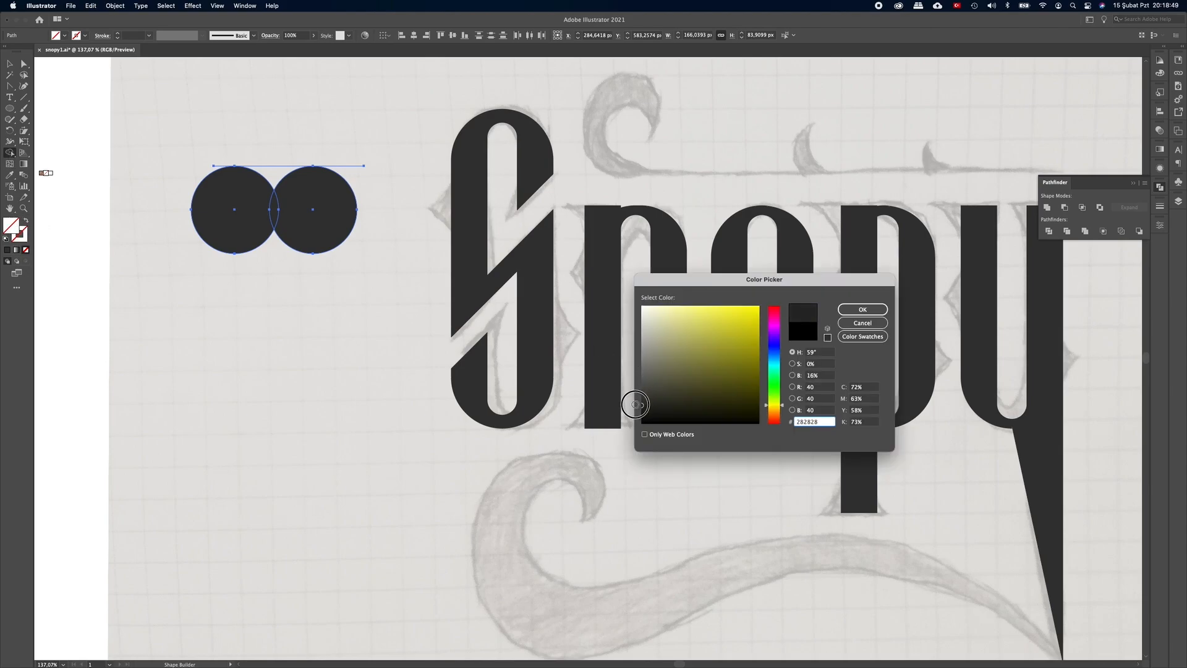
{"action": "left_click", "coordinate": [863, 309]}
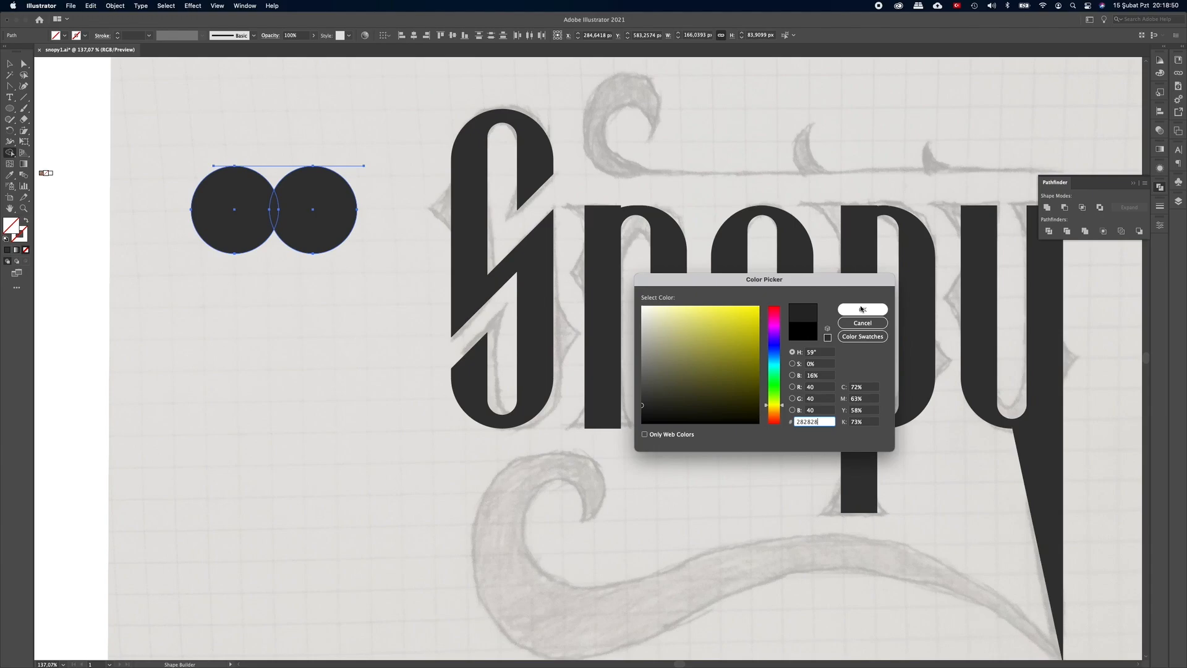
{"action": "left_click", "coordinate": [283, 174]}
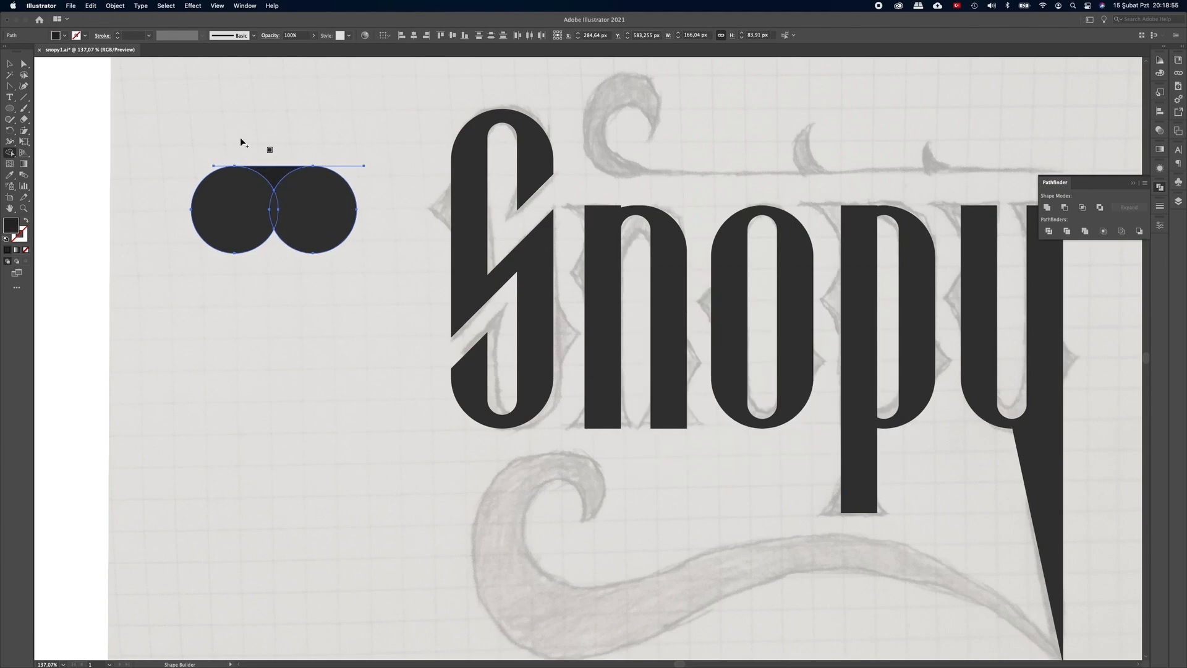
Step: Delete both circles so only the pointed spur shape and the line remain
{"action": "left_click", "coordinate": [11, 63]}
{"action": "left_click", "coordinate": [251, 150]}
{"action": "left_click", "coordinate": [247, 209]}
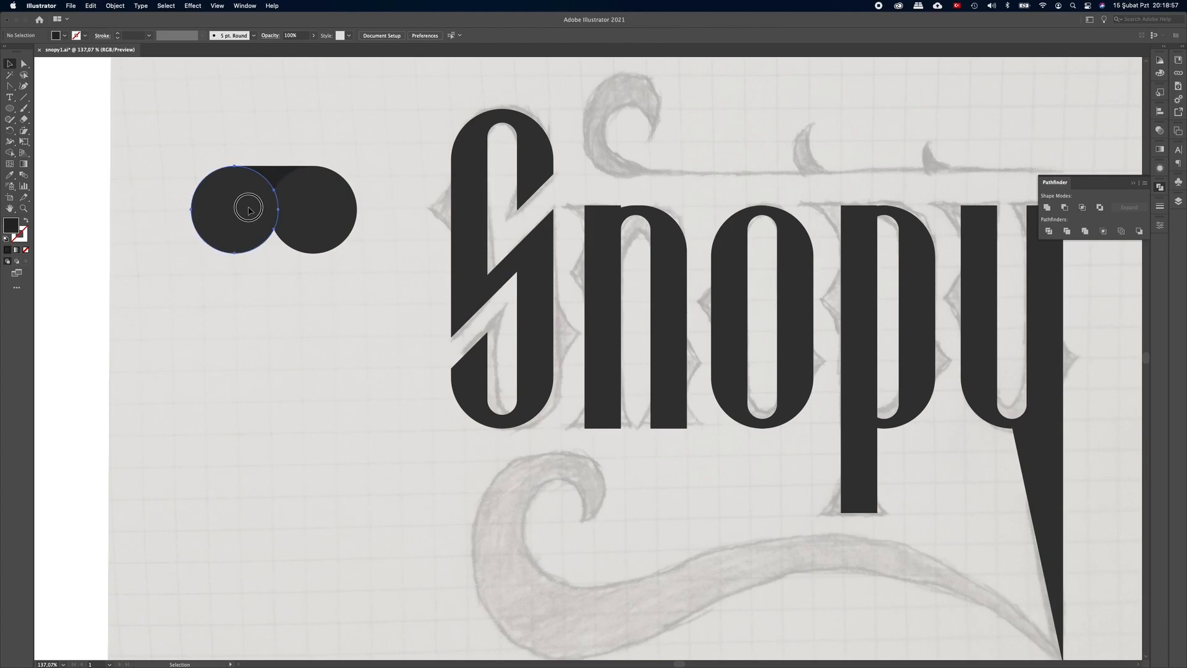
{"action": "key", "text": "Delete"}
{"action": "left_click", "coordinate": [319, 219]}
{"action": "key", "text": "Delete"}
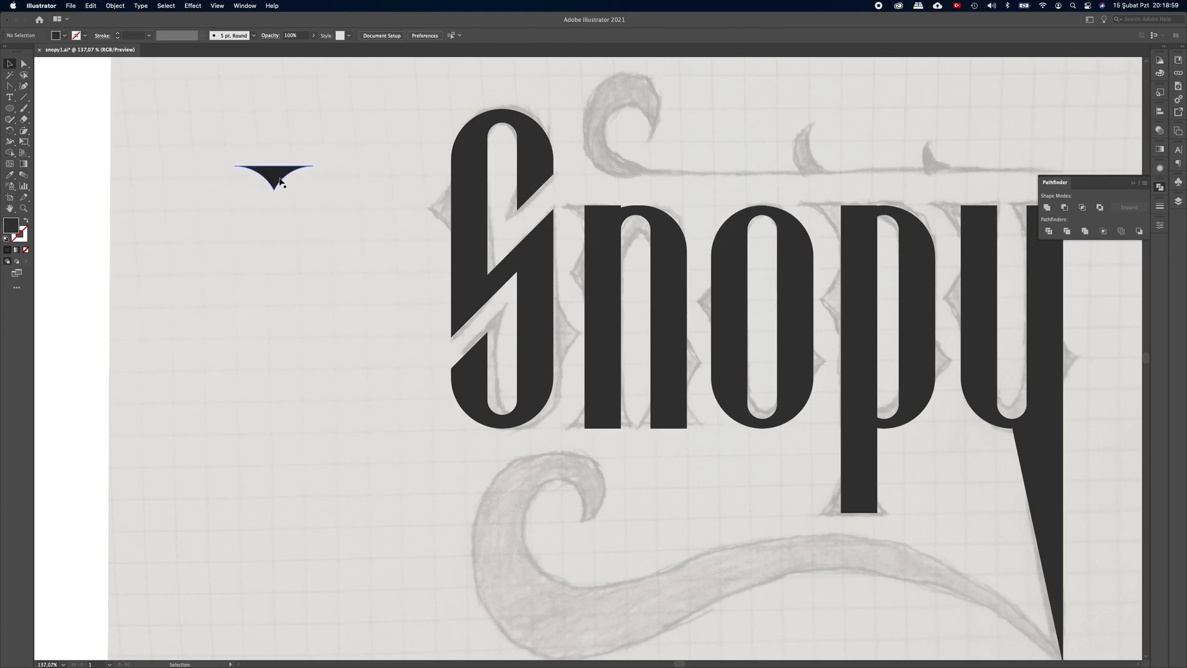
Step: Separate the spur from the leftover line, clear the line, and match the spur's fill to the letters with the Eyedropper
{"action": "left_click_drag", "start_coordinate": [279, 178], "coordinate": [281, 215]}
{"action": "left_click_drag", "start_coordinate": [345, 128], "coordinate": [209, 188]}
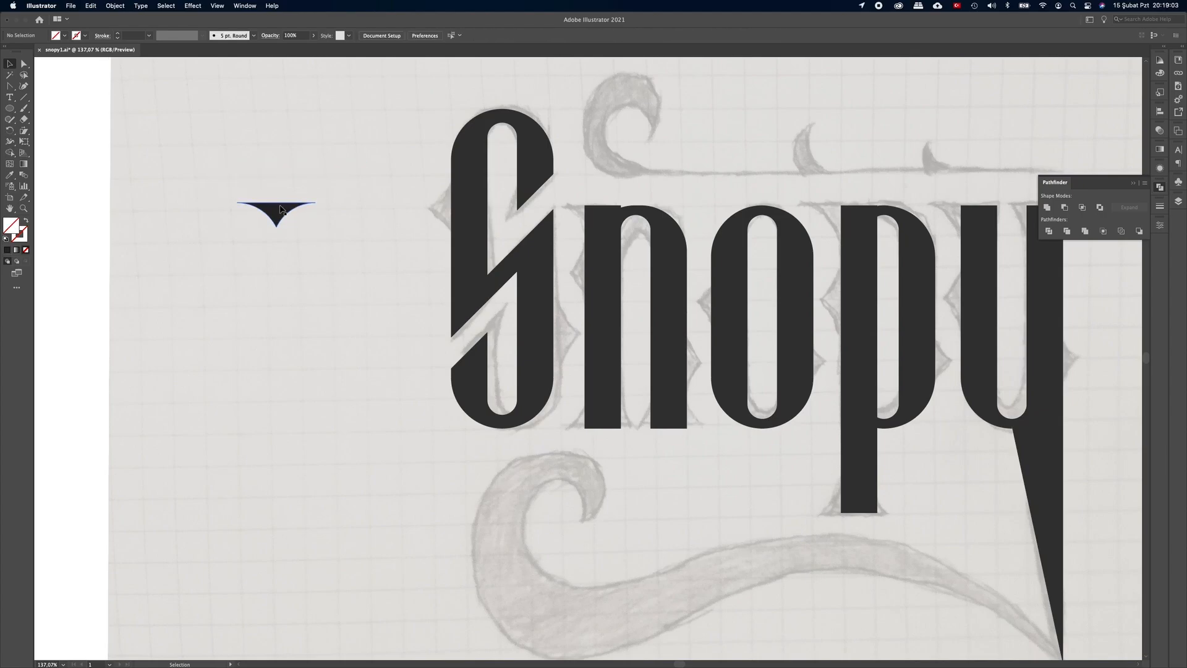
{"action": "left_click", "coordinate": [280, 207]}
{"action": "left_click", "coordinate": [10, 175]}
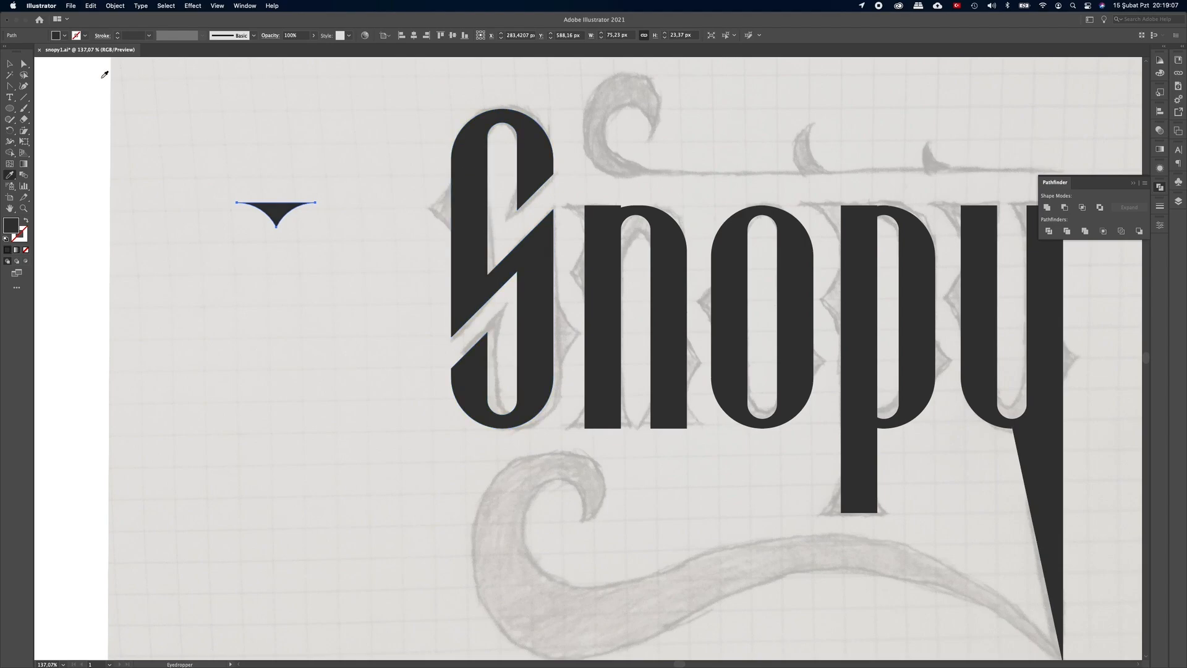
Step: Rotate the spur a quarter turn to point outward and attach it to the upper left edge of the S
{"action": "key", "text": "v"}
{"action": "left_click_drag", "start_coordinate": [319, 200], "coordinate": [543, 215]}
{"action": "left_click", "coordinate": [369, 190]}
{"action": "left_click_drag", "start_coordinate": [451, 203], "coordinate": [334, 179]}
{"action": "left_click", "coordinate": [411, 165]}
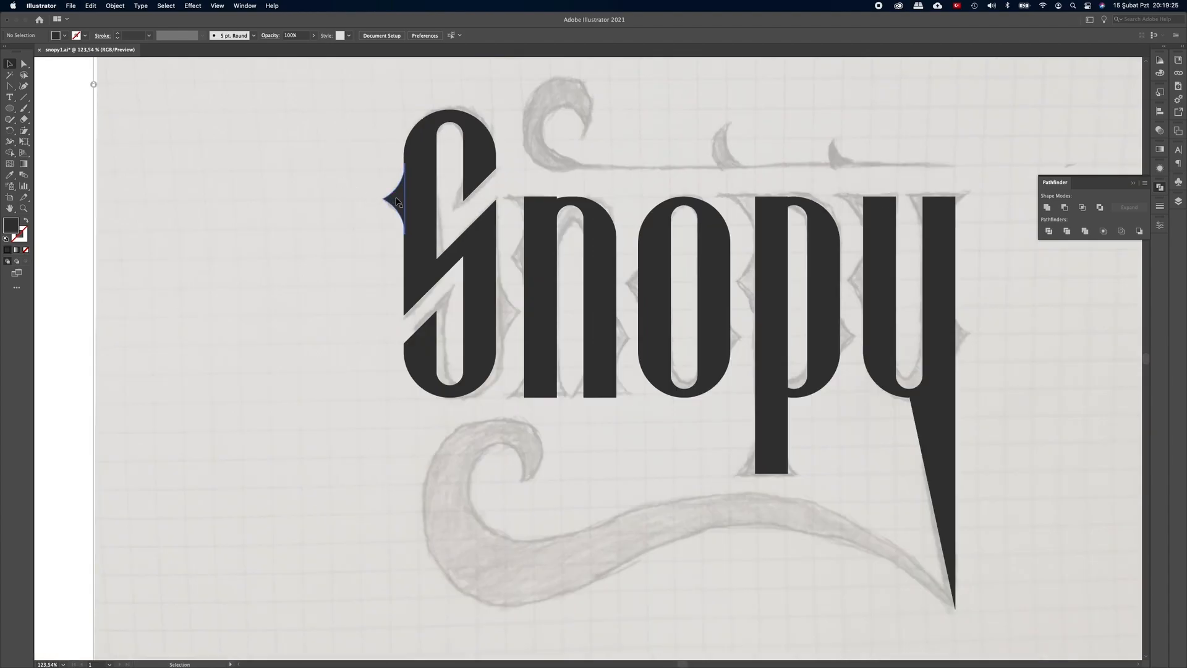
Step: Copy the spur to the lower right side of the S, flip it outward, and set it flush against the edge
{"action": "left_click_drag", "start_coordinate": [396, 202], "coordinate": [501, 314]}
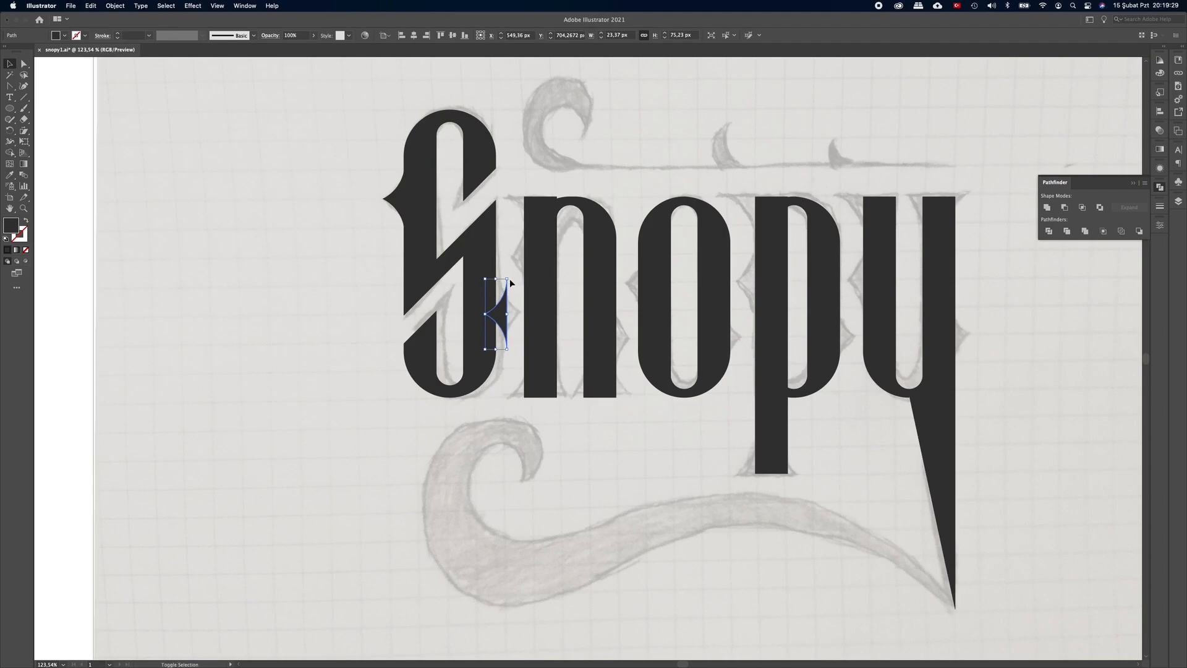
{"action": "left_click_drag", "start_coordinate": [512, 278], "coordinate": [484, 354]}
{"action": "scroll", "coordinate": [485, 334], "scroll_direction": "up", "scroll_amount": 5}
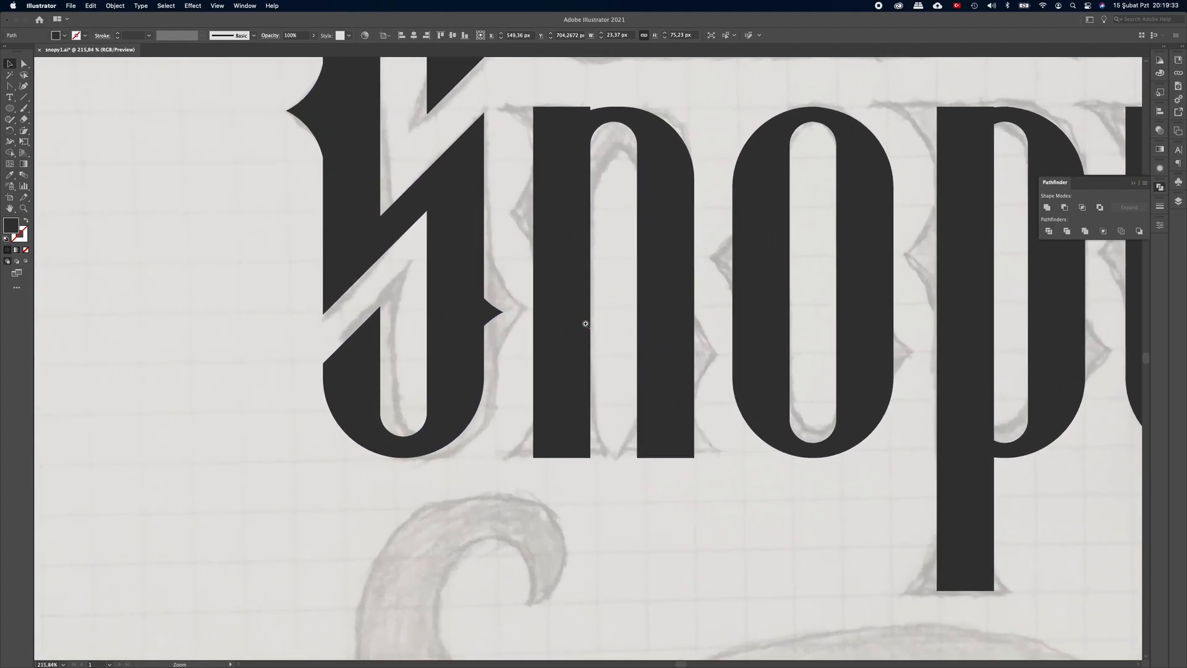
{"action": "left_click_drag", "start_coordinate": [486, 312], "coordinate": [502, 311]}
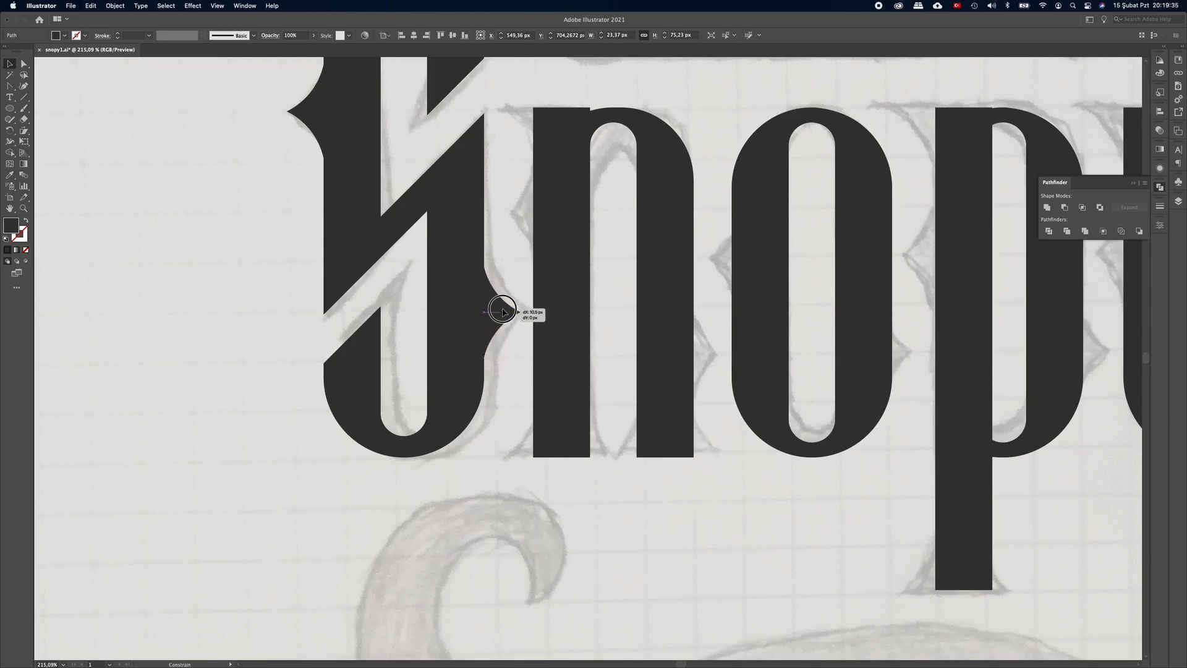
{"action": "left_click", "coordinate": [510, 224]}
{"action": "left_click_drag", "start_coordinate": [510, 224], "coordinate": [482, 230]}
Step: Copy the S's right-hand spur across to the right edges of the n, o, p and y at the same height
{"action": "scroll", "coordinate": [484, 236], "scroll_direction": "down", "scroll_amount": 5}
{"action": "left_click", "coordinate": [432, 310]}
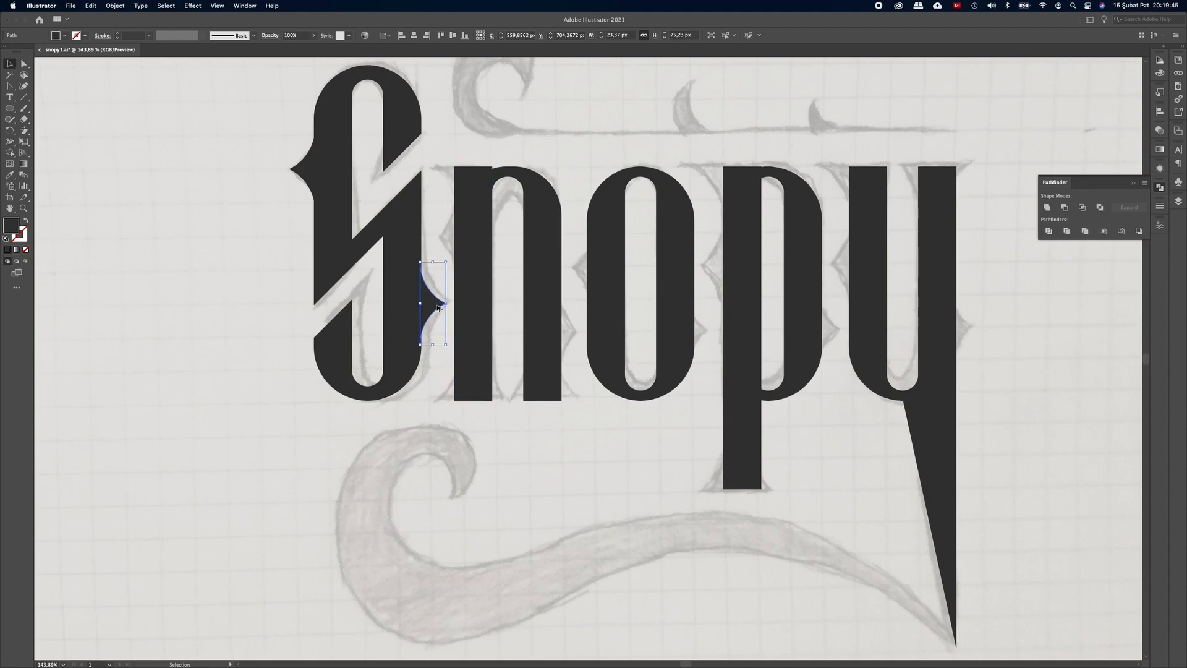
{"action": "left_click_drag", "start_coordinate": [435, 307], "coordinate": [958, 302]}
{"action": "left_click", "coordinate": [446, 238]}
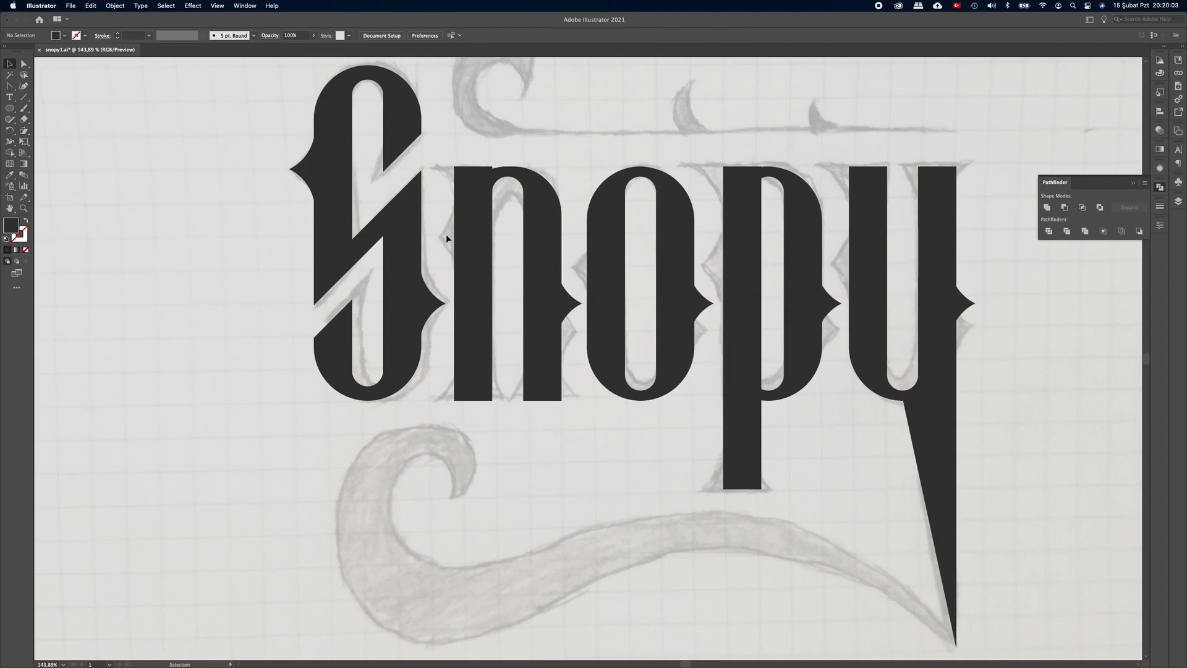
Step: Copy the S's left-hand spur onto the left edges of the n, o, p and y, nudging the last three slightly left
{"action": "left_click_drag", "start_coordinate": [311, 168], "coordinate": [843, 239]}
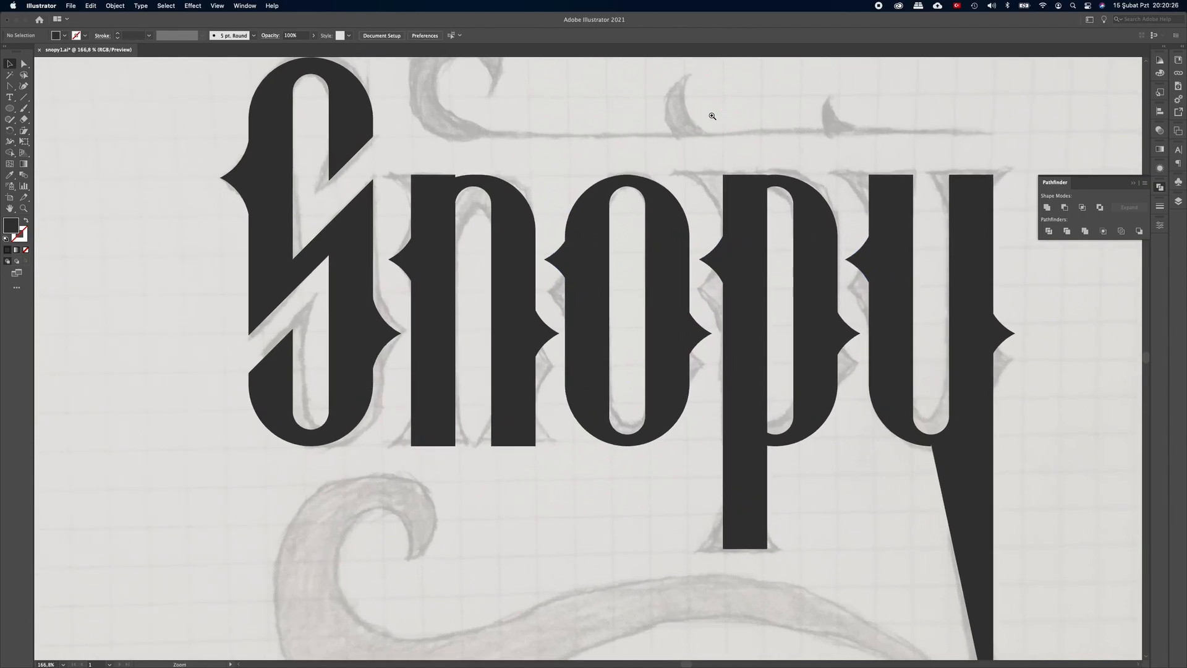
{"action": "left_click", "coordinate": [503, 269]}
{"action": "key", "text": "Left"}
{"action": "key", "text": "Left"}
{"action": "left_click", "coordinate": [655, 253]}
{"action": "left_click", "coordinate": [612, 266]}
{"action": "key", "text": "Left"}
{"action": "key", "text": "Left"}
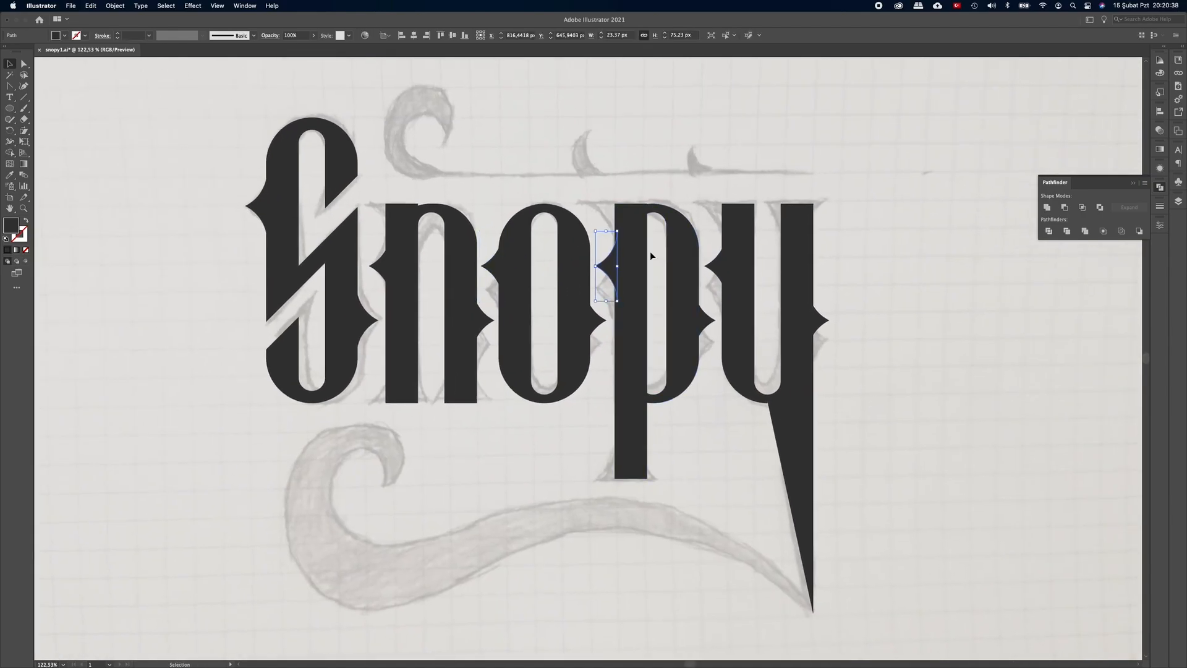
{"action": "left_click", "coordinate": [720, 265]}
{"action": "key", "text": "Left"}
{"action": "key", "text": "Left"}
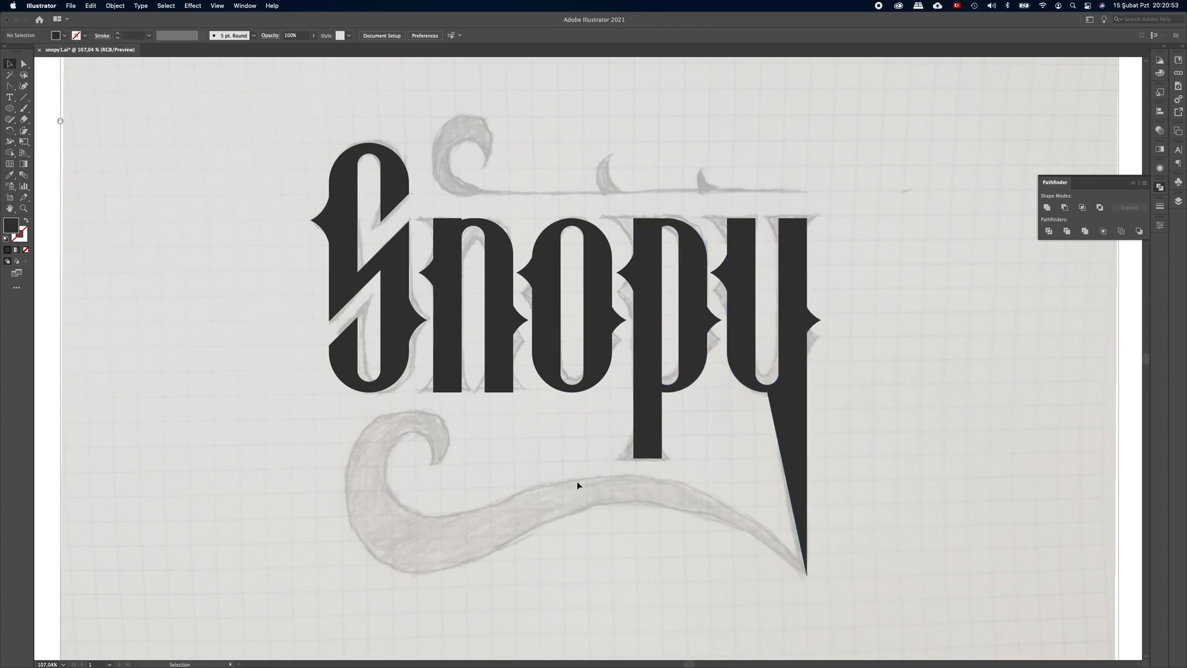
Step: Draw a dark square about 41 px wide in the empty area below the n
{"action": "left_click_drag", "start_coordinate": [424, 423], "coordinate": [437, 423]}
{"action": "left_click_drag", "start_coordinate": [9, 108], "coordinate": [53, 106]}
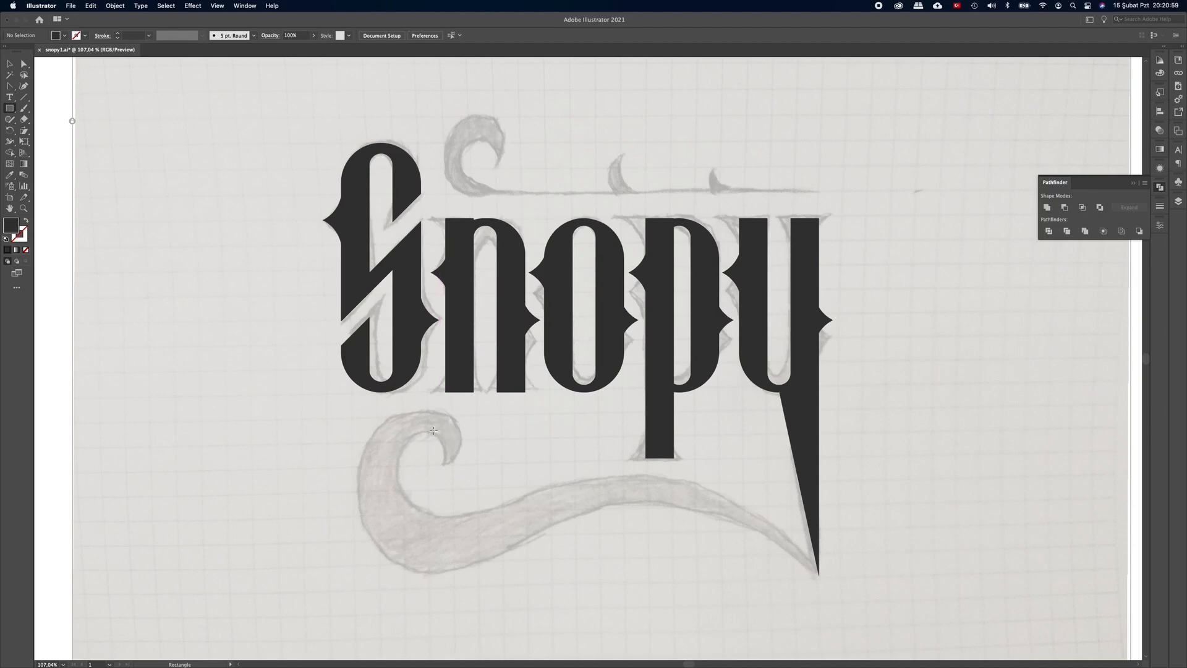
{"action": "mouse_move", "coordinate": [434, 431]}
{"action": "left_mouse_down"}
{"action": "mouse_move", "coordinate": [469, 457]}
{"action": "mouse_move", "coordinate": [439, 464]}
{"action": "mouse_move", "coordinate": [544, 470]}
{"action": "left_mouse_up"}
{"action": "left_click", "coordinate": [10, 64]}
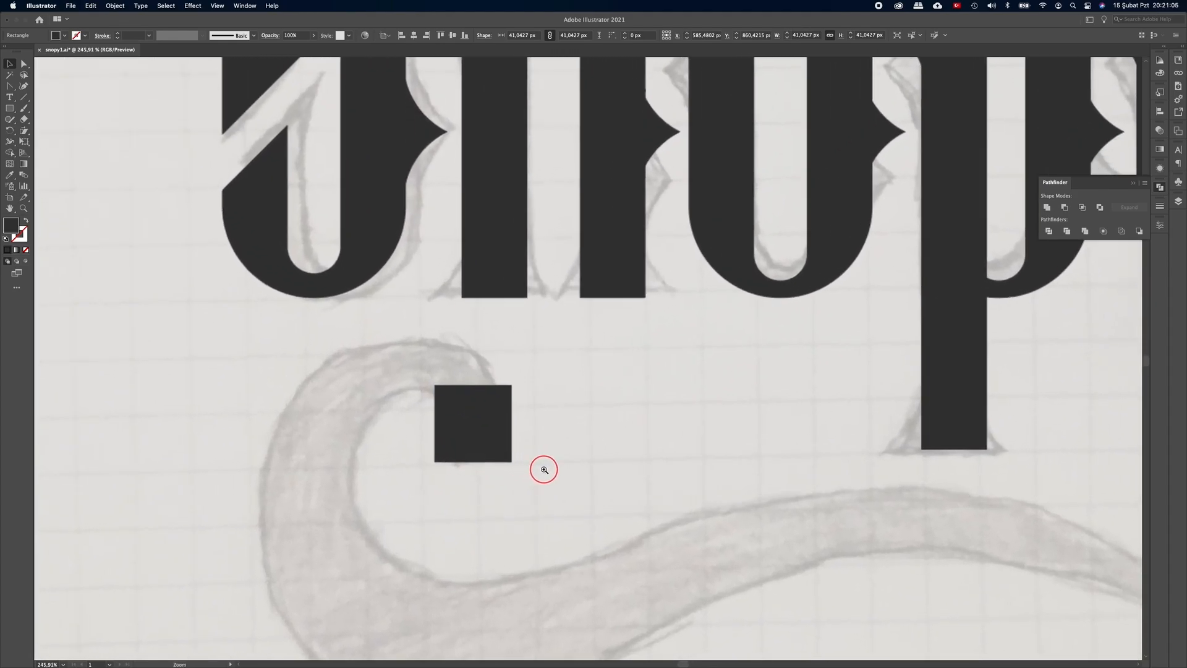
Step: Align the square with the base of the n's left stem and widen it symmetrically to about 46 px
{"action": "left_click_drag", "start_coordinate": [456, 427], "coordinate": [640, 437]}
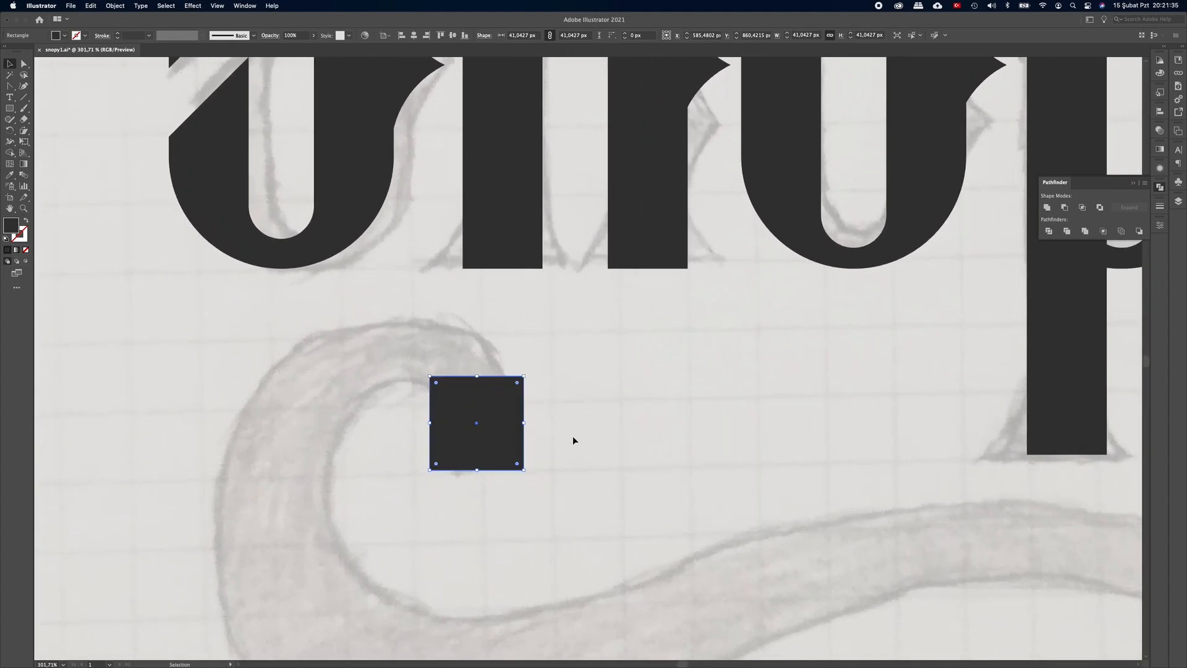
{"action": "left_click_drag", "start_coordinate": [488, 448], "coordinate": [512, 248]}
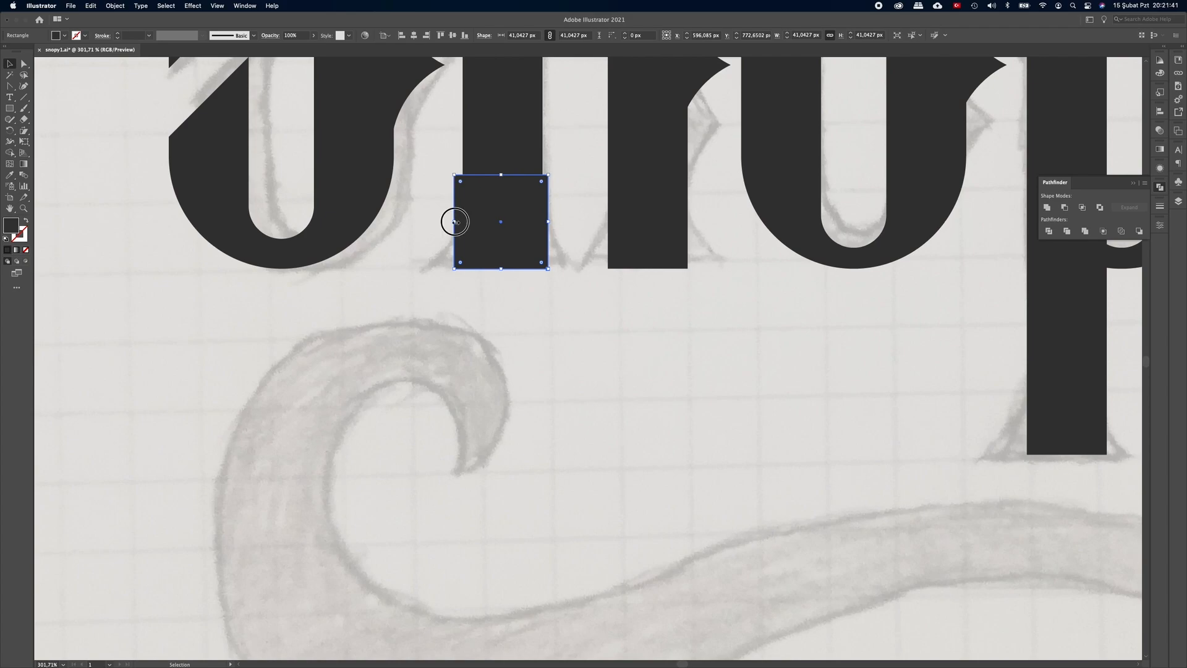
{"action": "left_click_drag", "start_coordinate": [455, 222], "coordinate": [507, 207]}
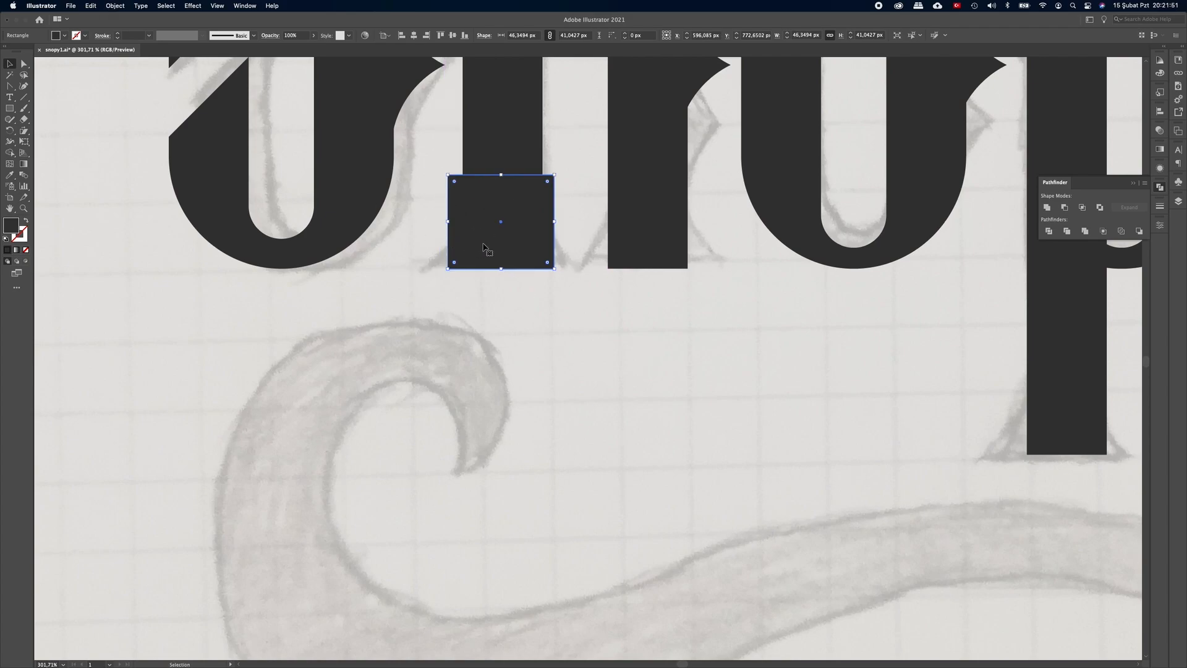
Step: Add anchor points midway along the rectangle's sides and widen it to about 52 px
{"action": "left_click", "coordinate": [113, 8]}
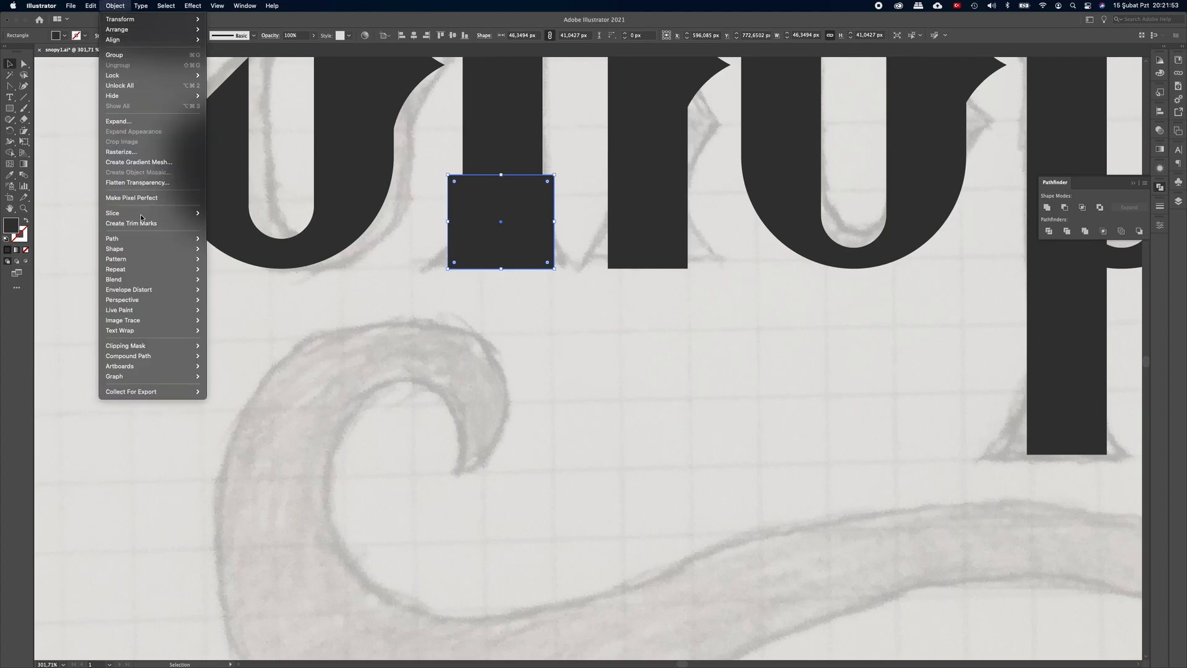
{"action": "mouse_move", "coordinate": [191, 242]}
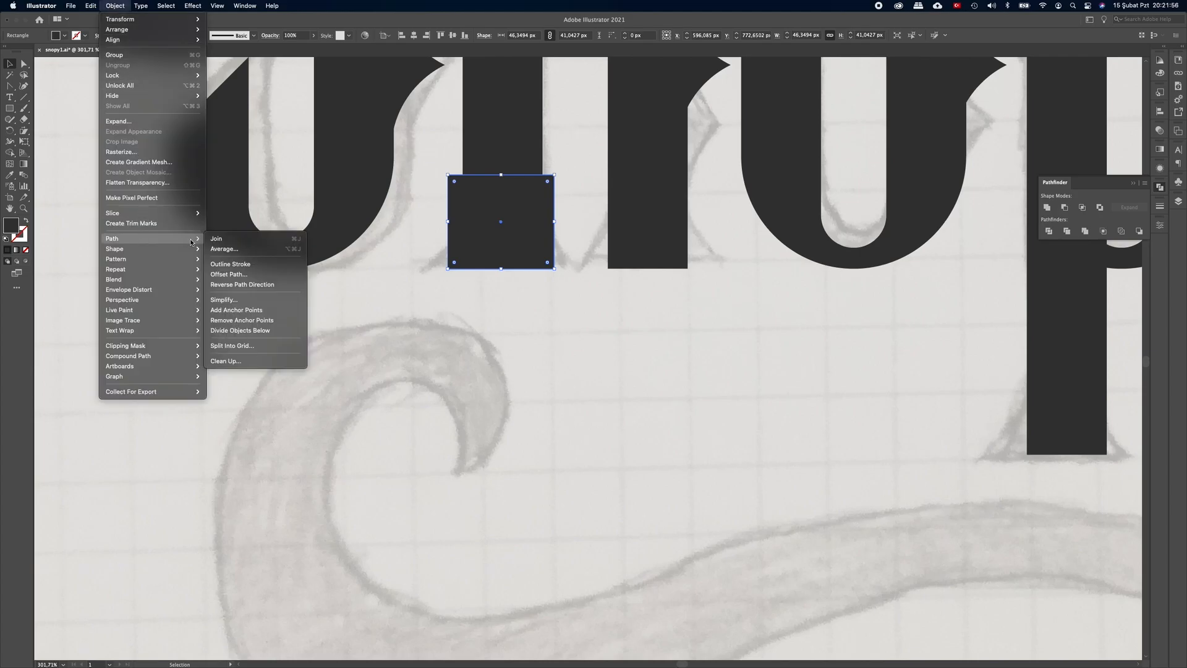
{"action": "left_click", "coordinate": [256, 311]}
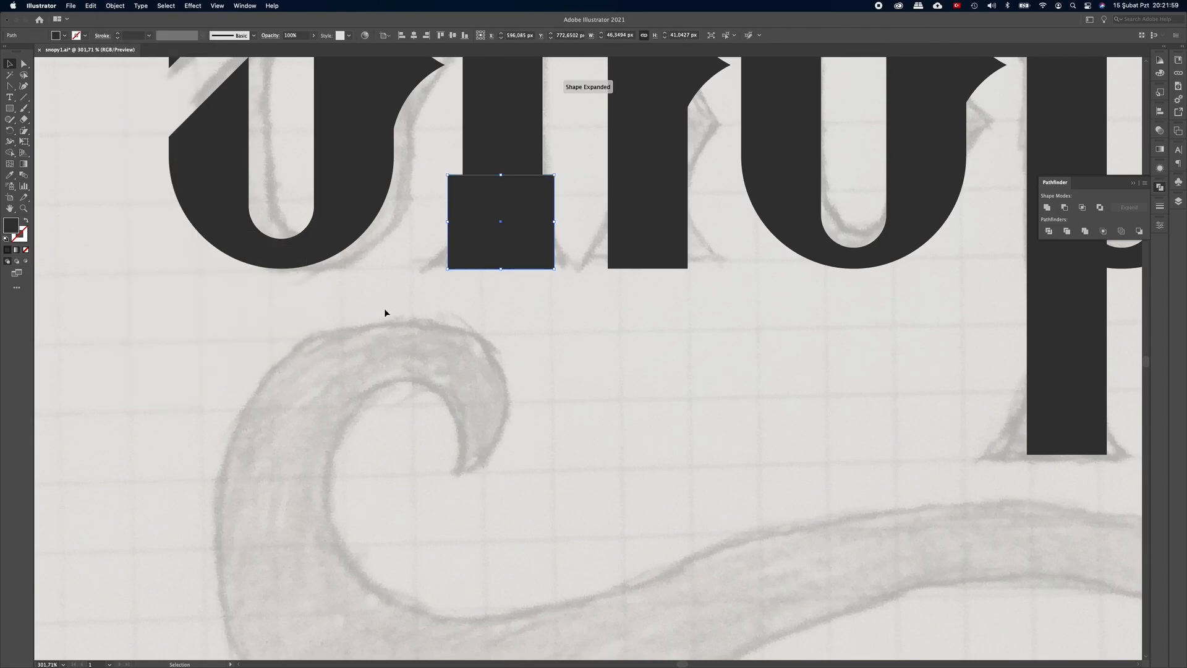
{"action": "left_click", "coordinate": [23, 64]}
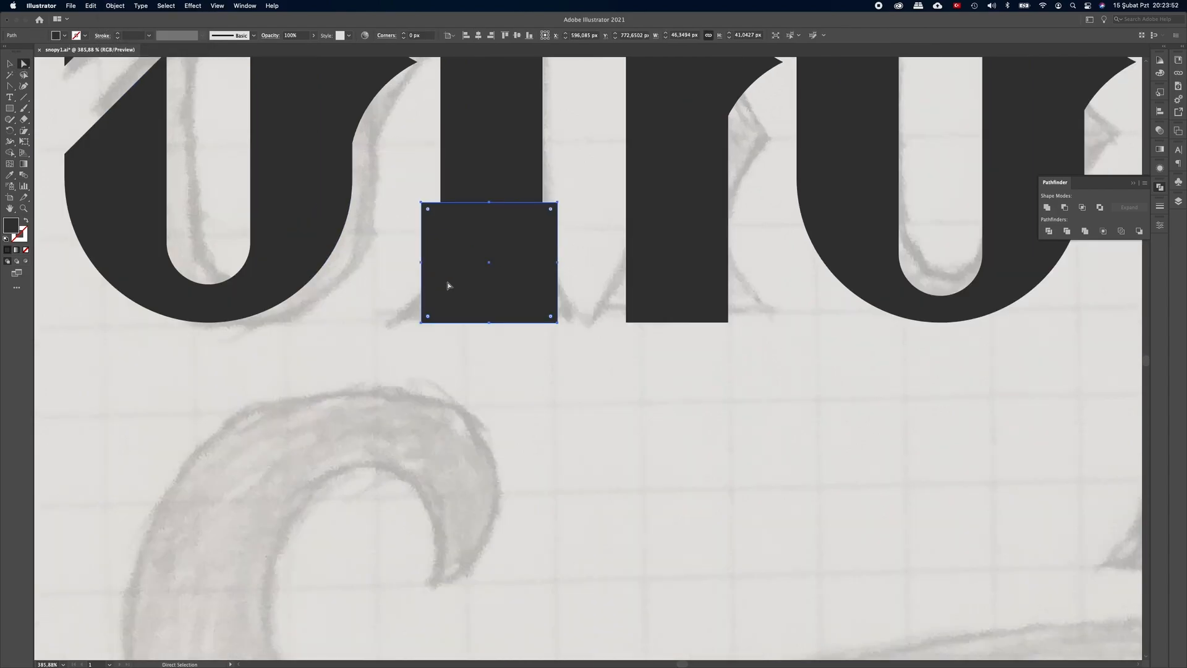
{"action": "key", "text": "v"}
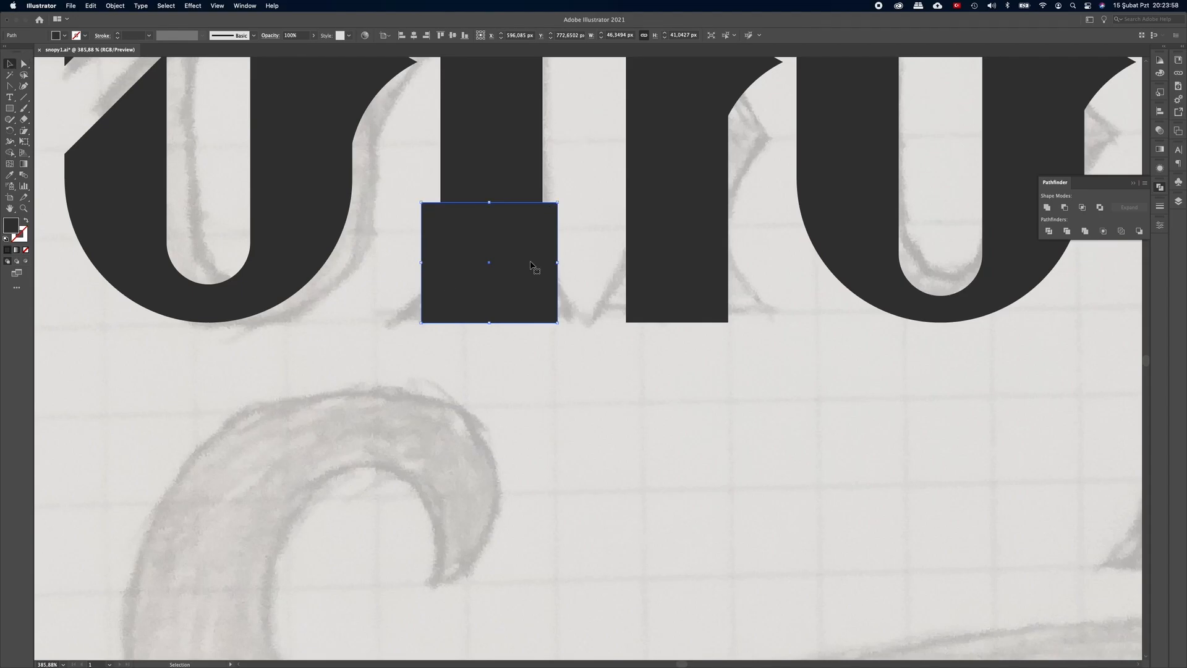
{"action": "left_click_drag", "start_coordinate": [556, 263], "coordinate": [575, 263]}
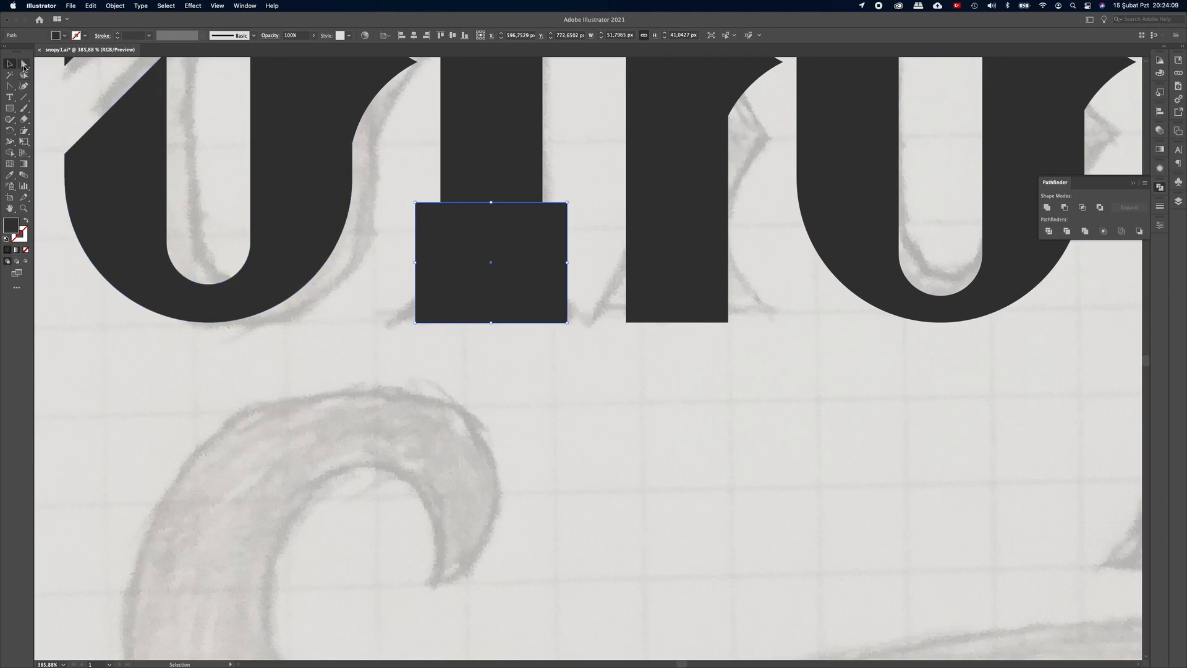
Step: Pull the rectangle's upper corner and mid-side anchor points in to the n's stem edges, leaving a flared foot
{"action": "left_click", "coordinate": [23, 64]}
{"action": "left_click_drag", "start_coordinate": [415, 203], "coordinate": [416, 205]}
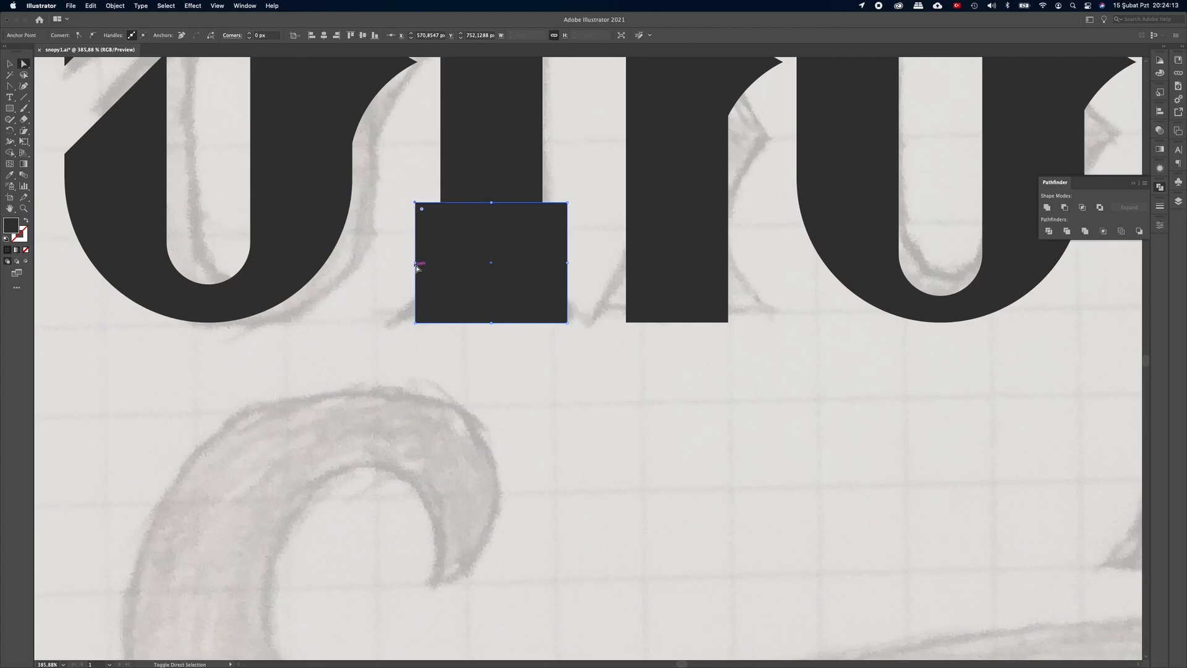
{"action": "left_click_drag", "start_coordinate": [417, 267], "coordinate": [442, 267]}
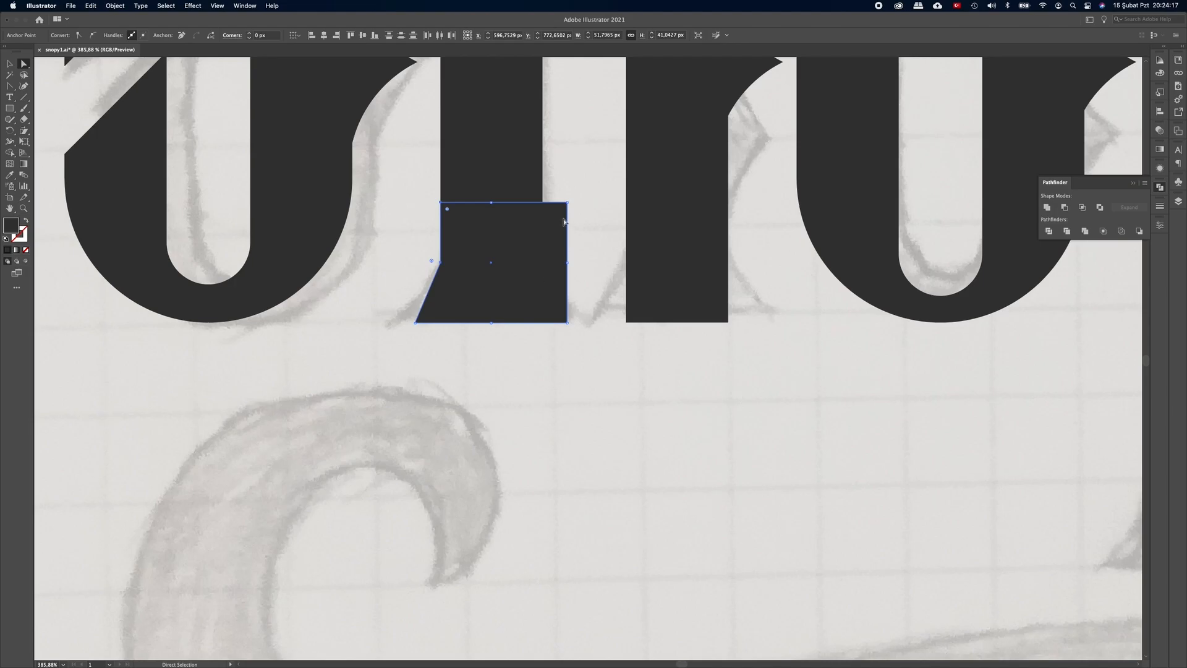
{"action": "left_click", "coordinate": [568, 203]}
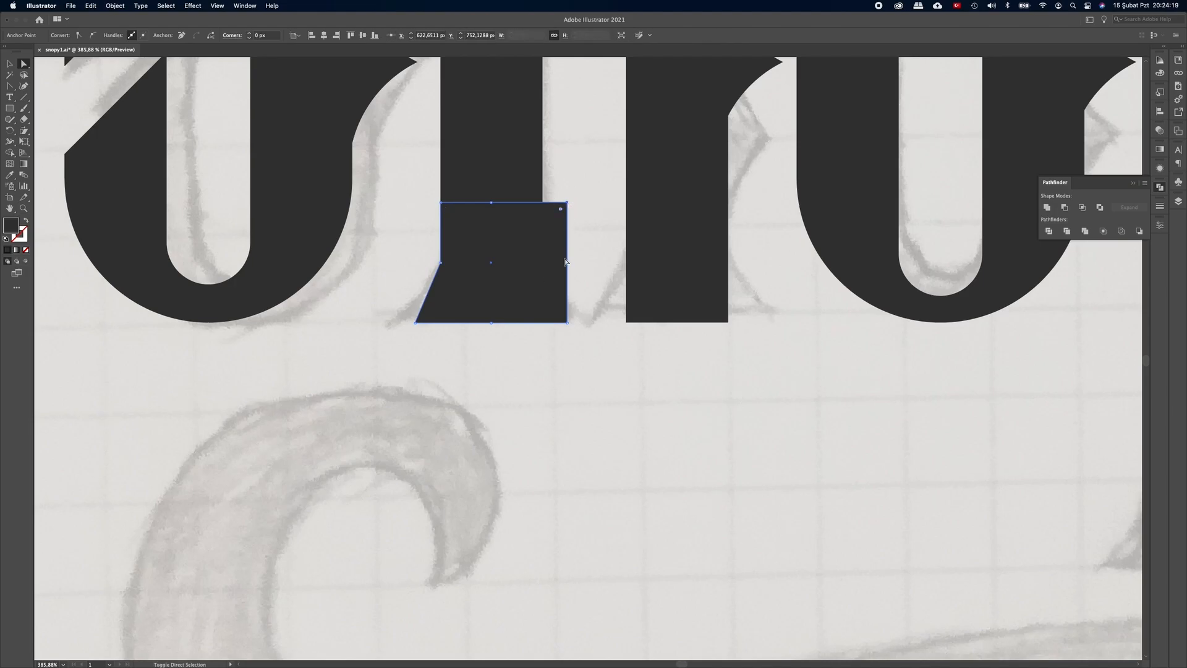
{"action": "left_click_drag", "start_coordinate": [567, 262], "coordinate": [543, 264]}
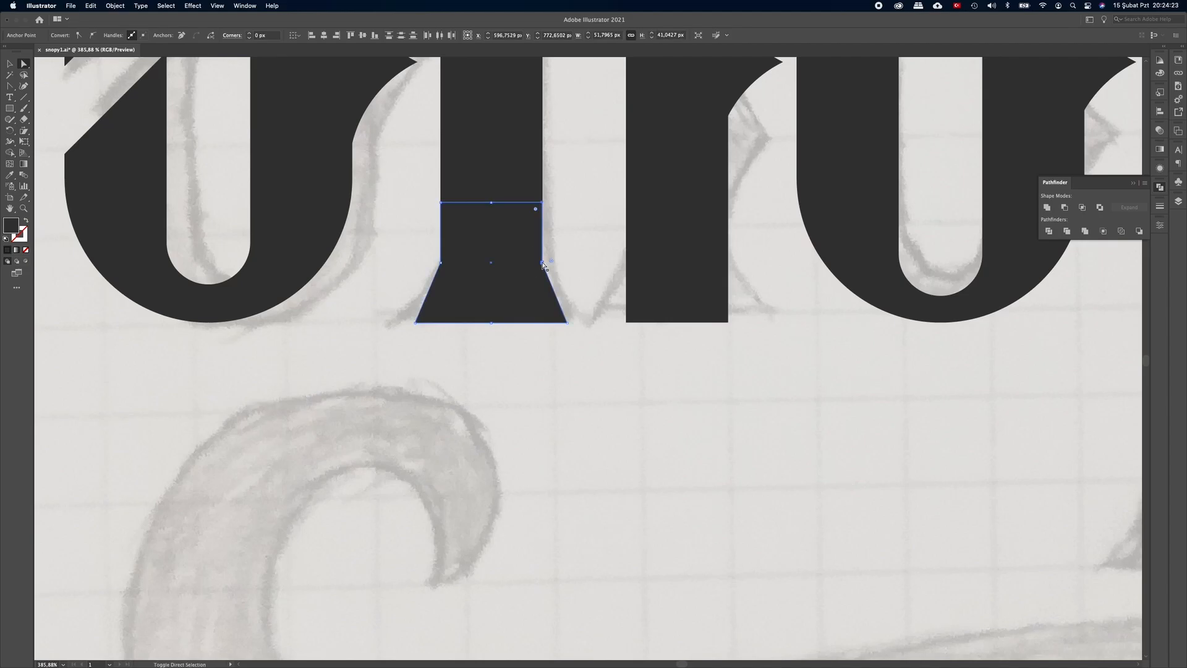
Step: Lower both mid-side anchor points of the n's flared foot along the stem edges, making the flare shorter
{"action": "left_click", "coordinate": [440, 263]}
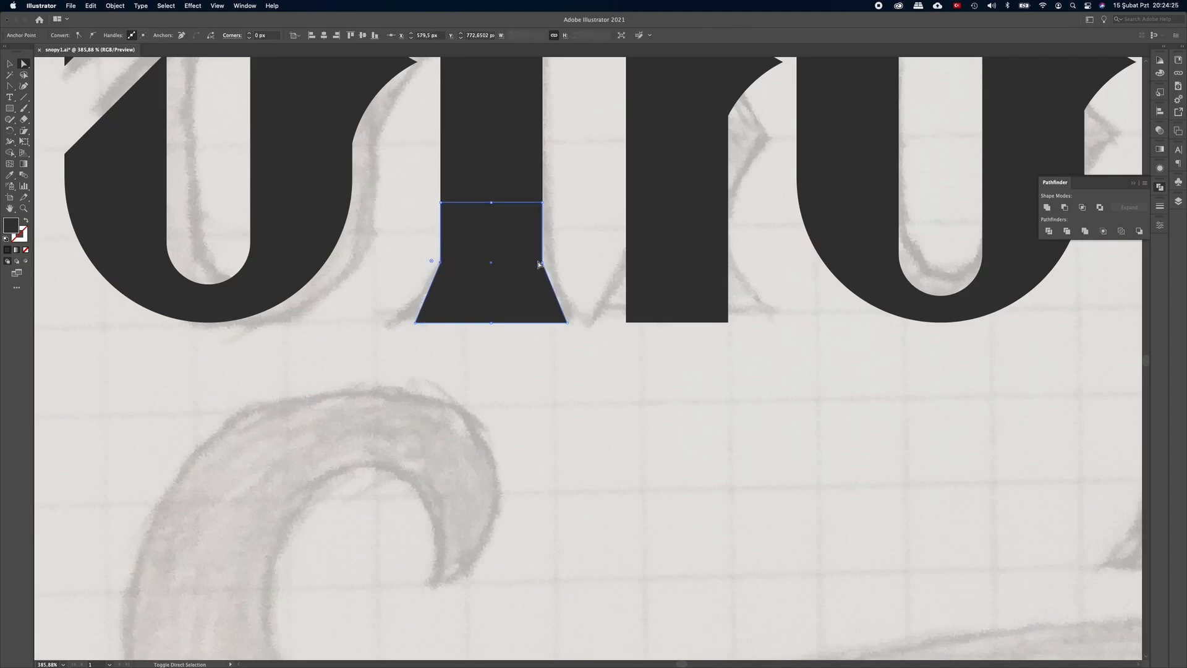
{"action": "left_click_drag", "start_coordinate": [540, 263], "coordinate": [542, 289]}
{"action": "left_click", "coordinate": [593, 273]}
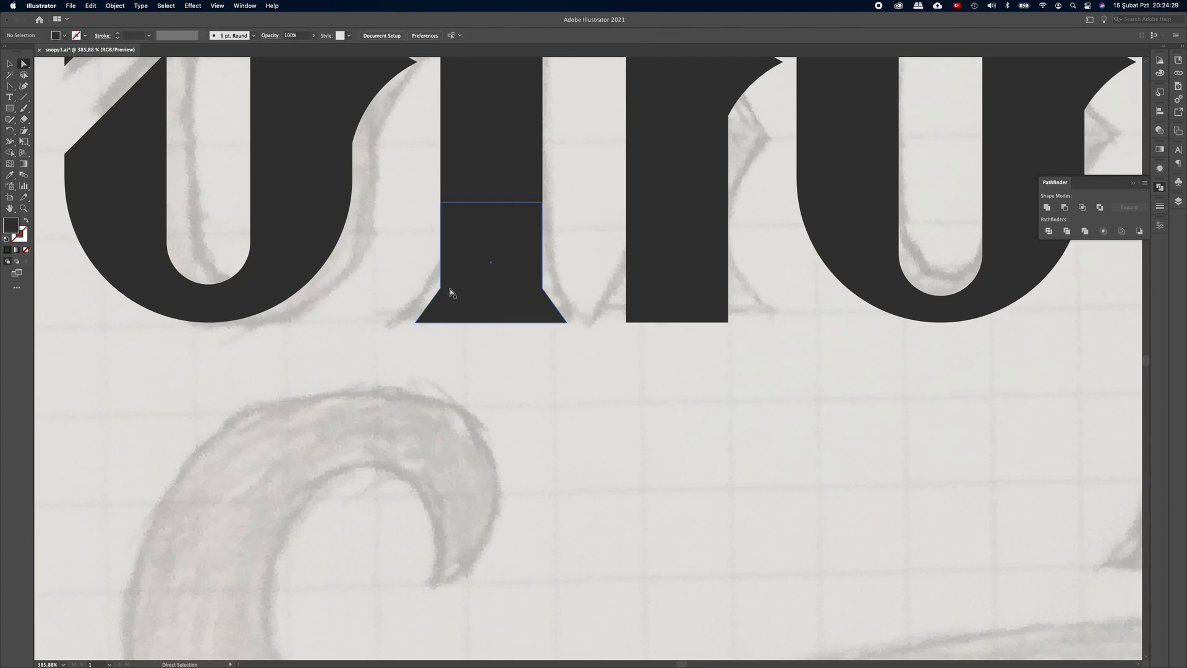
Step: Round the inner corner where the n's left stem meets the left side of the flare to 15 px
{"action": "left_click", "coordinate": [441, 288]}
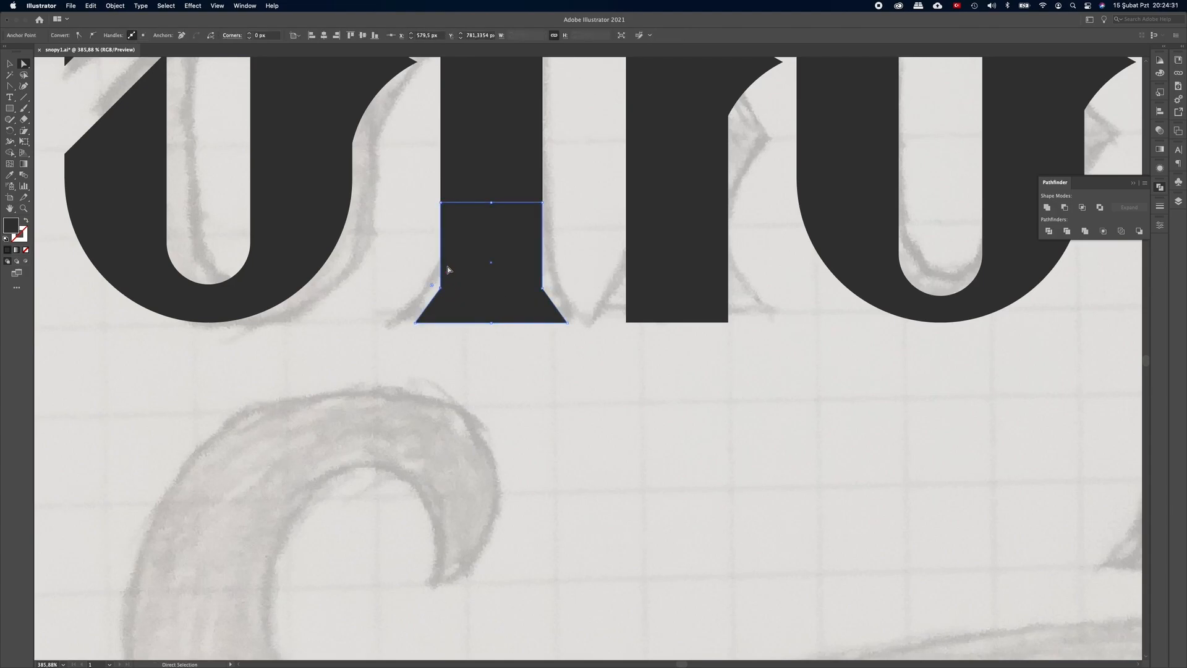
{"action": "left_click_drag", "start_coordinate": [432, 288], "coordinate": [396, 274]}
{"action": "left_click", "coordinate": [266, 34]}
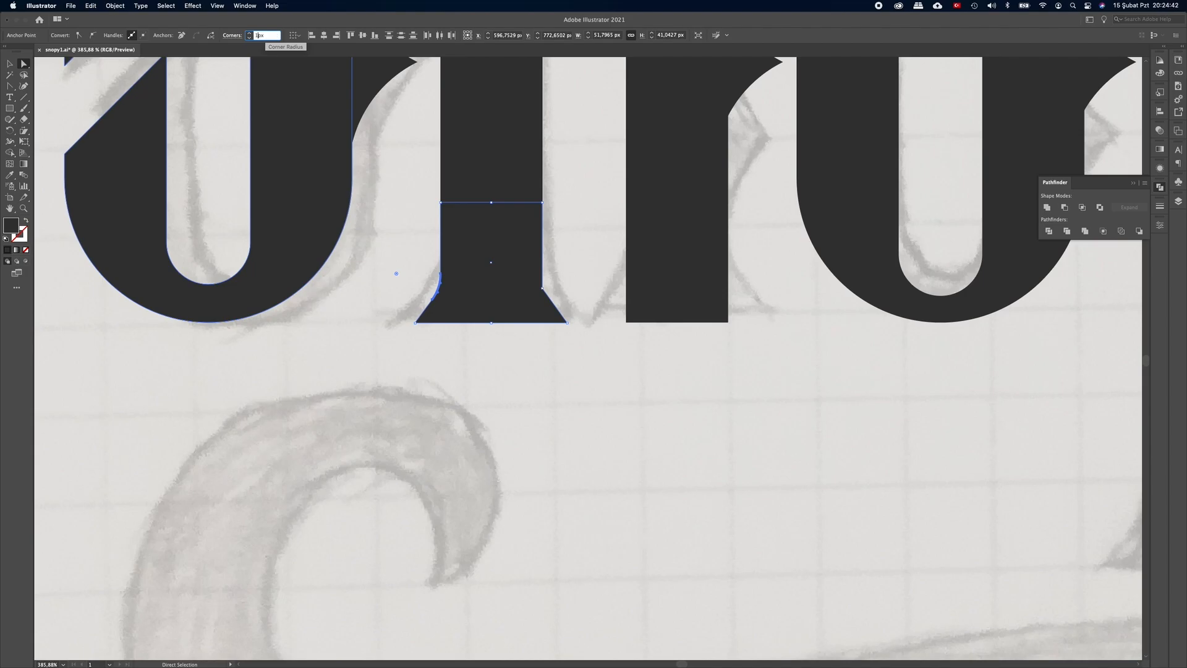
{"action": "key", "text": "Tab"}
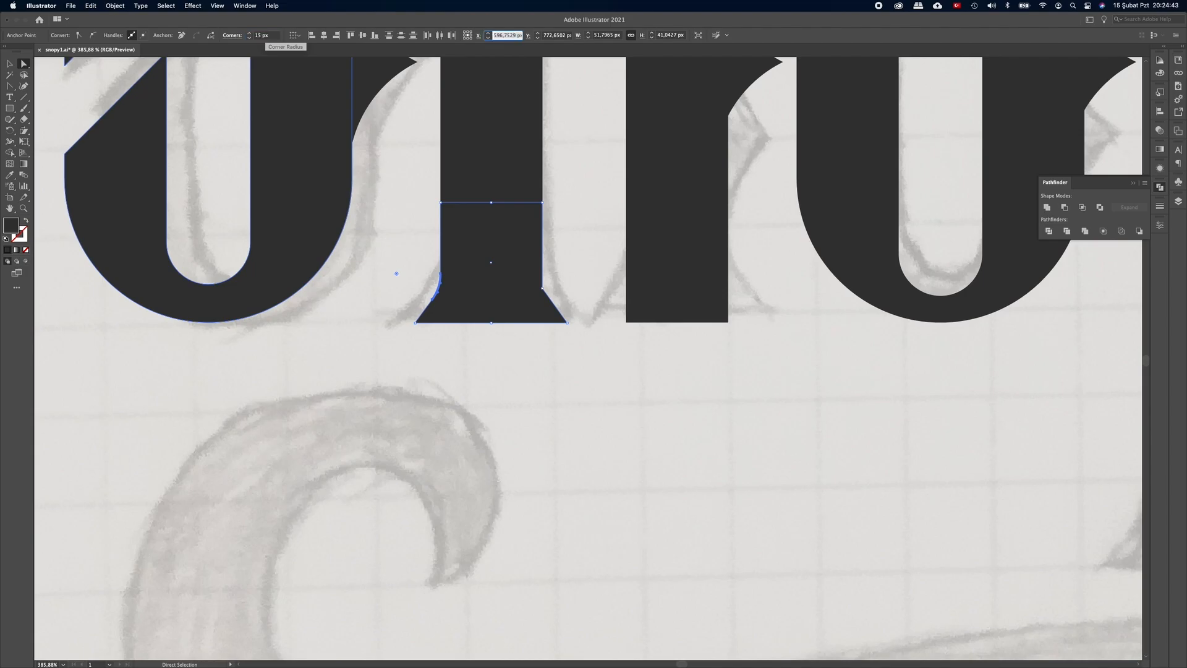
Step: Round the matching corner on the right side of the flared foot to 15 px
{"action": "left_click", "coordinate": [543, 288]}
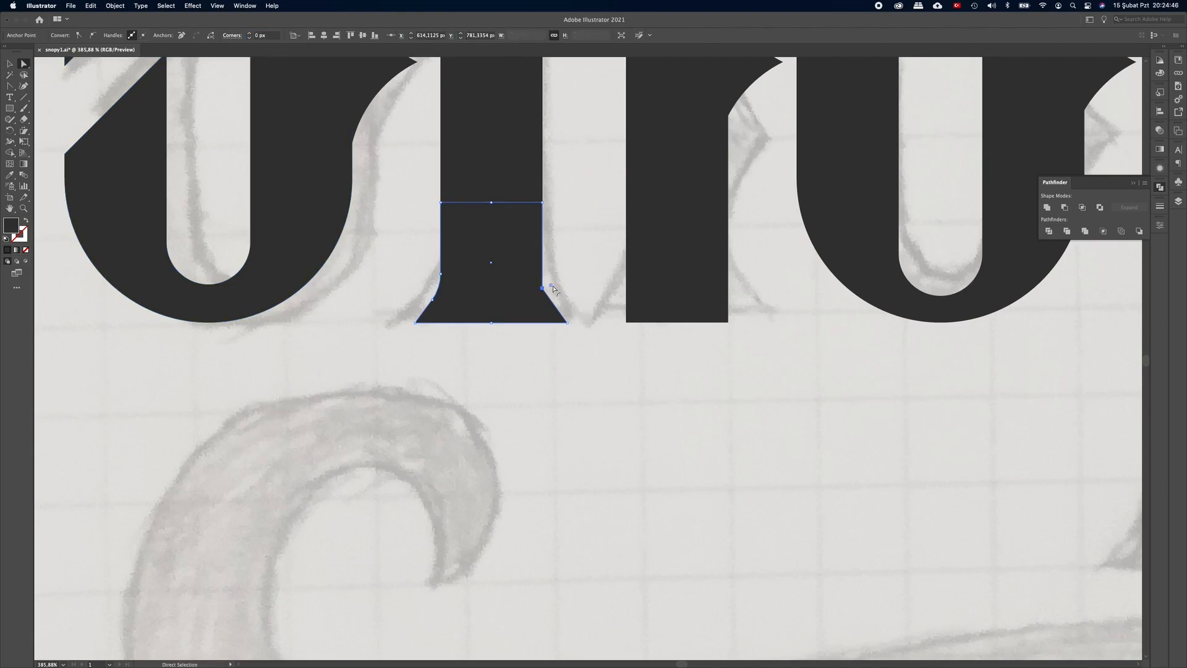
{"action": "left_click_drag", "start_coordinate": [551, 286], "coordinate": [583, 274]}
{"action": "left_click", "coordinate": [256, 35]}
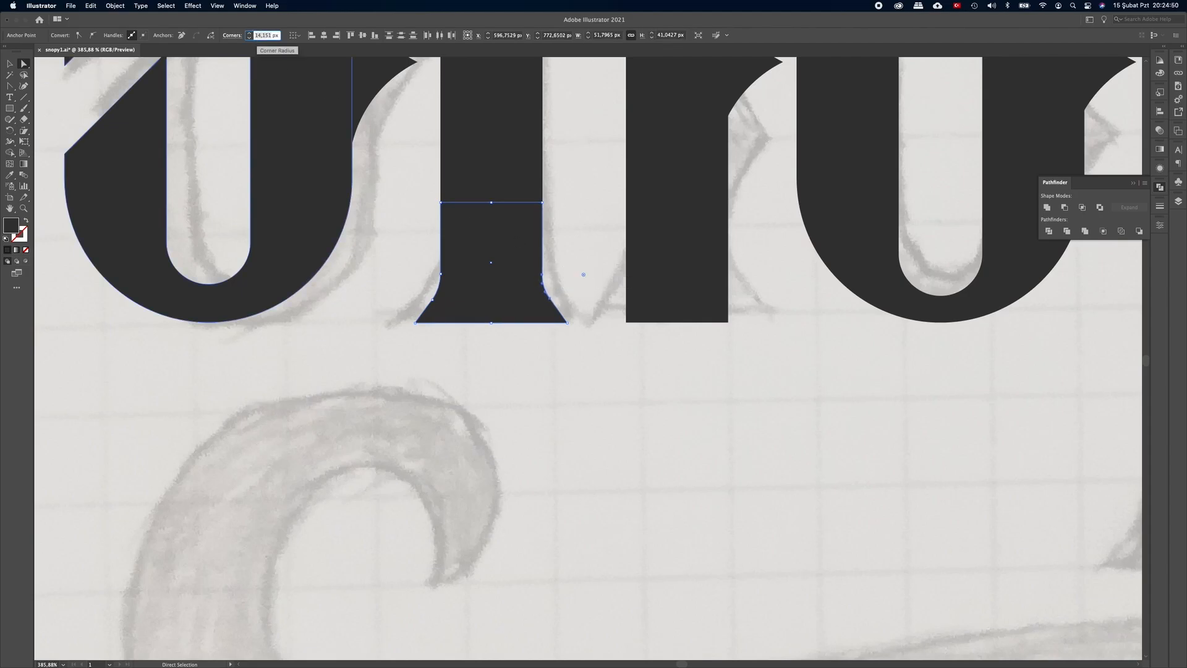
{"action": "type", "text": "15"}
{"action": "key", "text": "Tab"}
{"action": "left_click", "coordinate": [10, 63]}
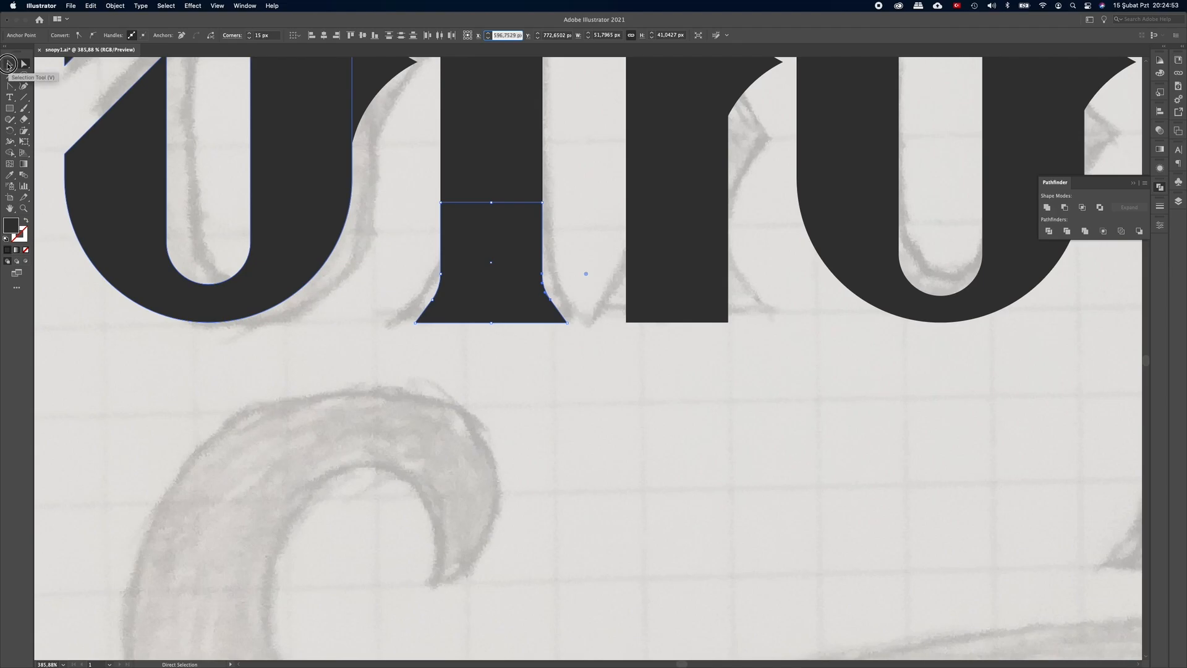
Step: Place a copy of the flared foot at the base of the n's right stem, flush with the stem edges
{"action": "left_click", "coordinate": [437, 350]}
{"action": "left_click_drag", "start_coordinate": [549, 350], "coordinate": [398, 373]}
{"action": "left_click_drag", "start_coordinate": [496, 366], "coordinate": [439, 383]}
{"action": "left_click_drag", "start_coordinate": [495, 358], "coordinate": [549, 360]}
{"action": "left_click", "coordinate": [479, 355]}
{"action": "left_click_drag", "start_coordinate": [478, 355], "coordinate": [604, 355]}
{"action": "left_click", "coordinate": [643, 402]}
{"action": "left_click_drag", "start_coordinate": [674, 407], "coordinate": [667, 408]}
{"action": "left_click_drag", "start_coordinate": [667, 408], "coordinate": [509, 357]}
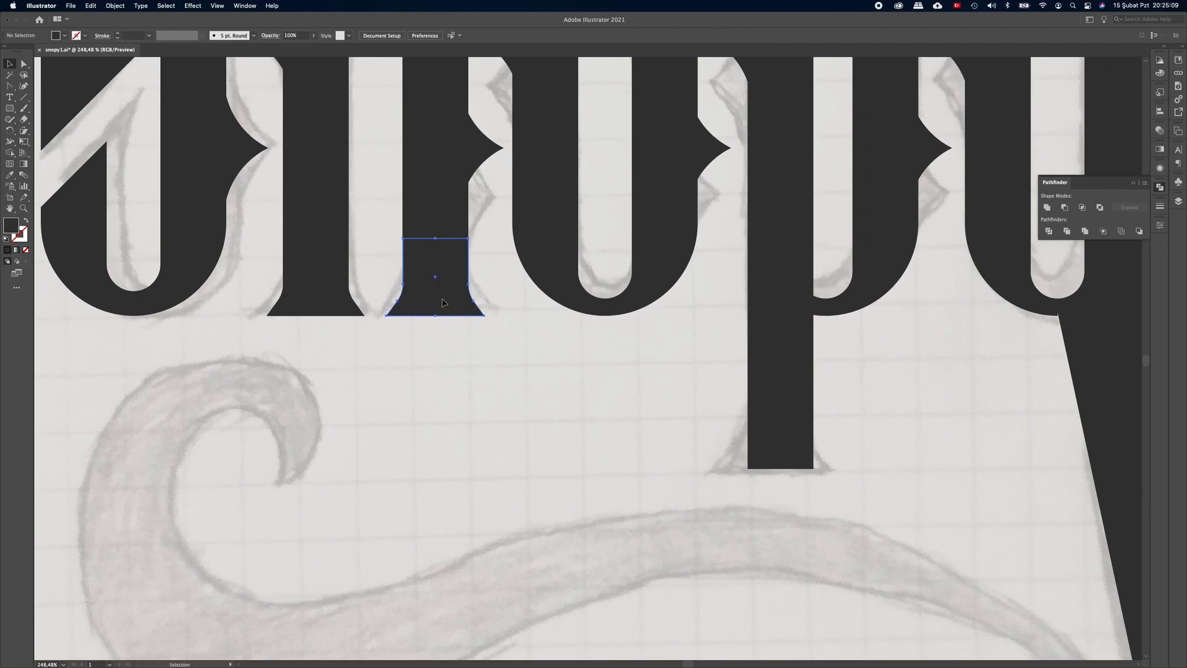
Step: Copy the flared foot to the base of the p's long stem and align it with the stem edges
{"action": "left_click_drag", "start_coordinate": [443, 302], "coordinate": [787, 455]}
{"action": "scroll", "coordinate": [880, 392], "scroll_direction": "right", "scroll_amount": 5}
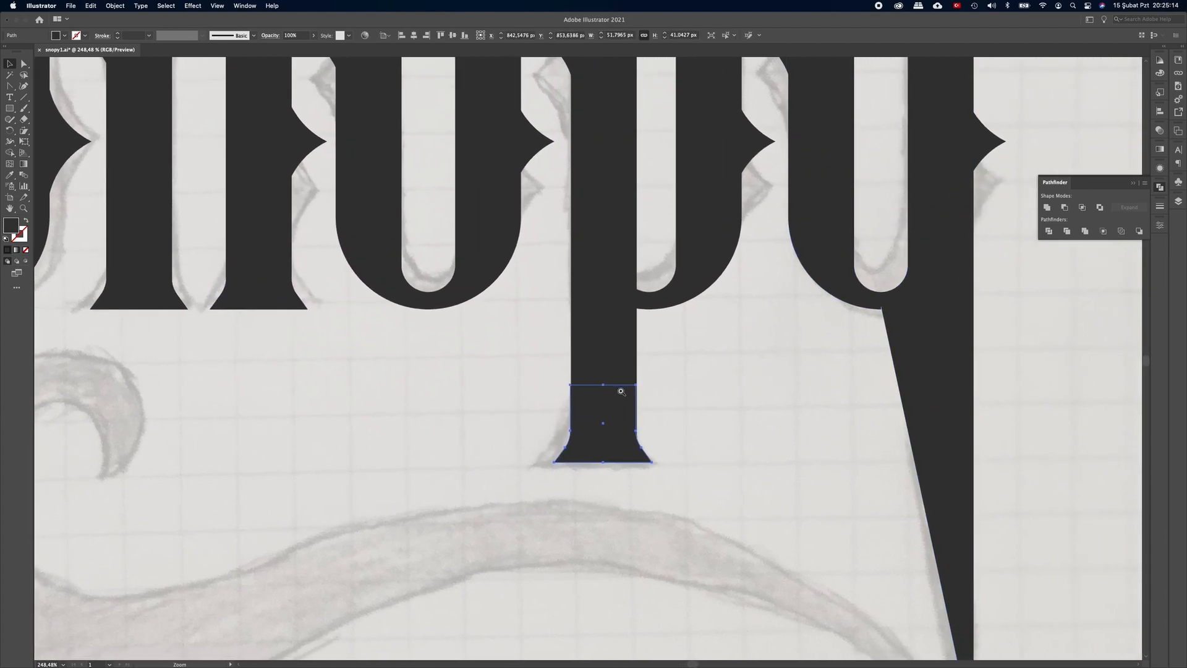
{"action": "left_click_drag", "start_coordinate": [621, 391], "coordinate": [804, 408]}
{"action": "left_click_drag", "start_coordinate": [602, 390], "coordinate": [602, 389]}
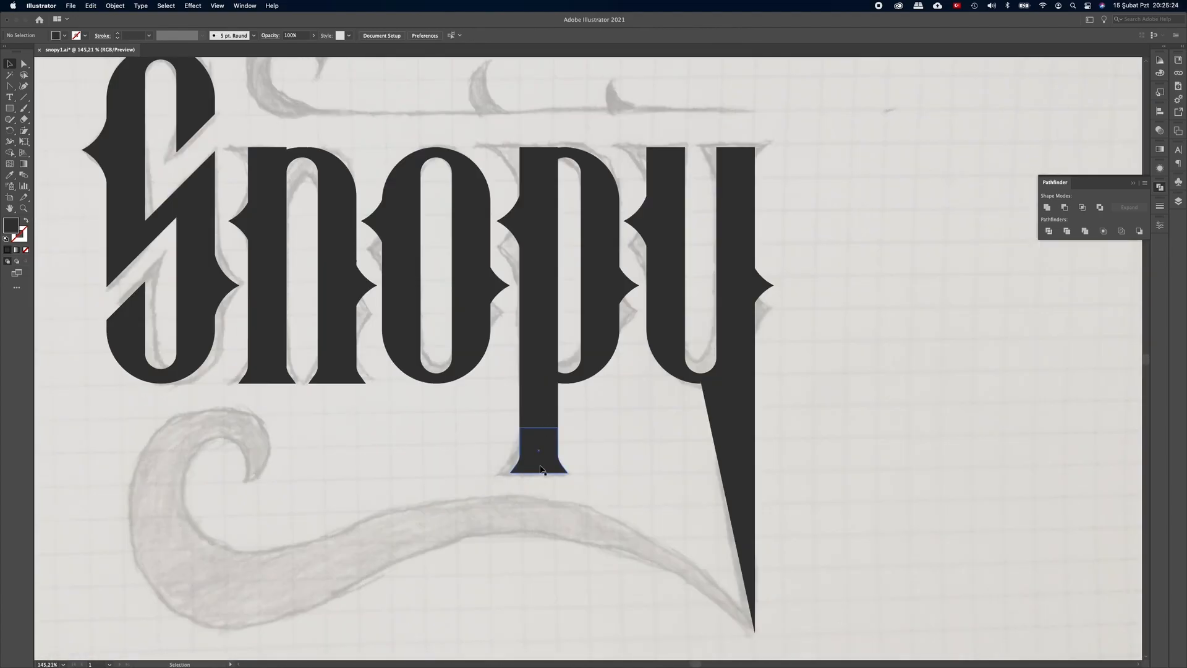
Step: Copy the p's flared foot to the empty area beside the y and turn the copy upside down
{"action": "left_click", "coordinate": [541, 468]}
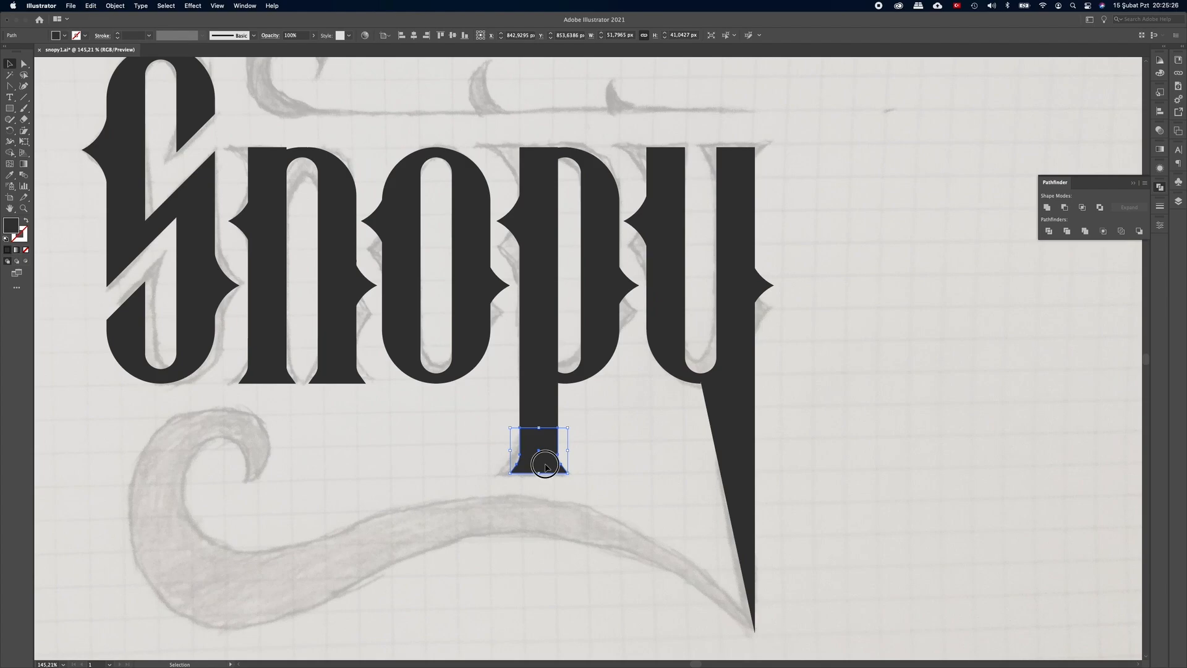
{"action": "left_click_drag", "start_coordinate": [546, 467], "coordinate": [820, 189]}
{"action": "left_click_drag", "start_coordinate": [847, 145], "coordinate": [778, 234]}
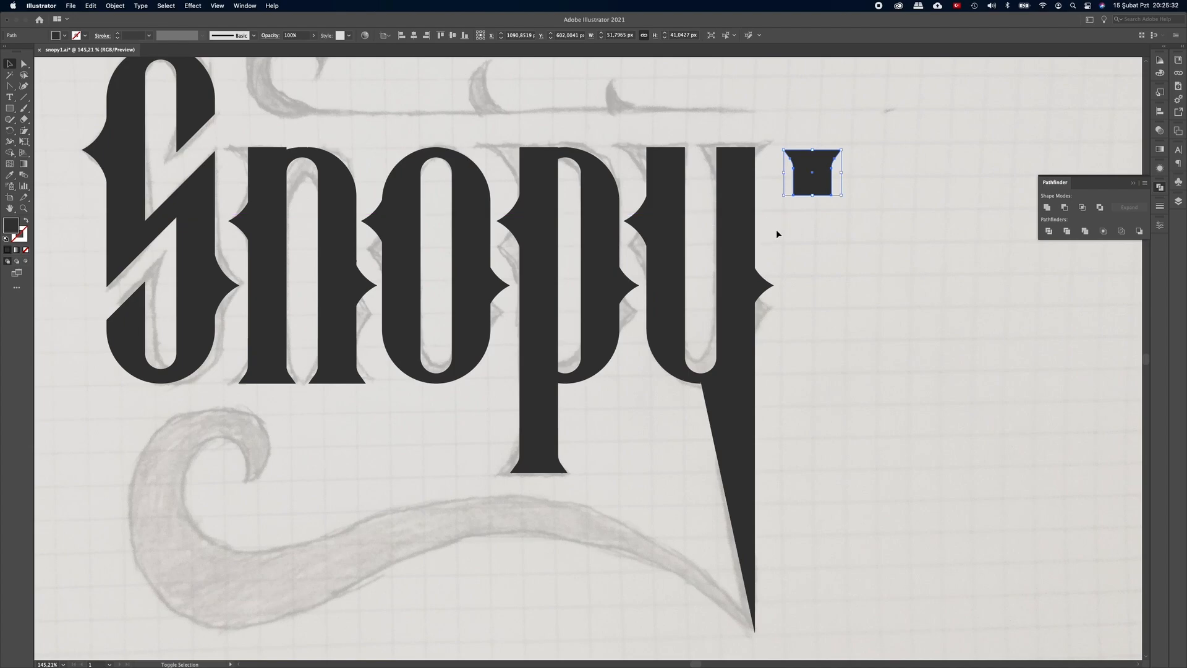
Step: Move the inverted serif onto the top of the y's right stem and align it with the stem edges
{"action": "left_click", "coordinate": [819, 172]}
{"action": "left_click_drag", "start_coordinate": [815, 186], "coordinate": [684, 183]}
{"action": "scroll", "coordinate": [682, 173], "scroll_direction": "up", "scroll_amount": 5}
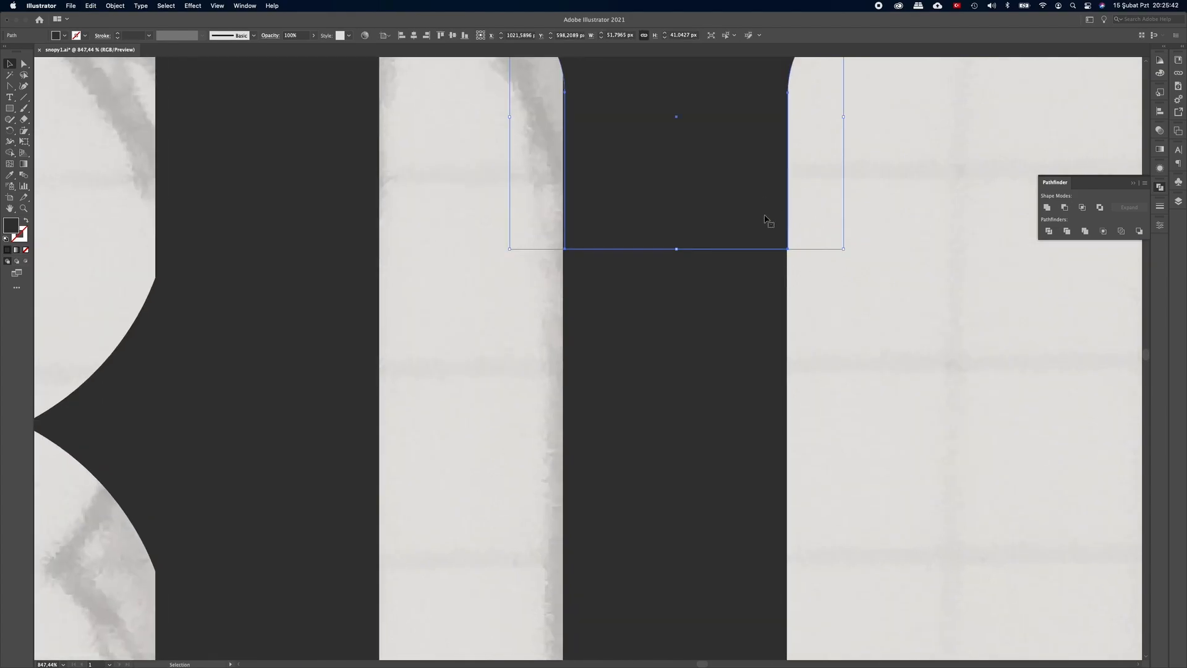
{"action": "scroll", "coordinate": [859, 251], "scroll_direction": "up", "scroll_amount": 4}
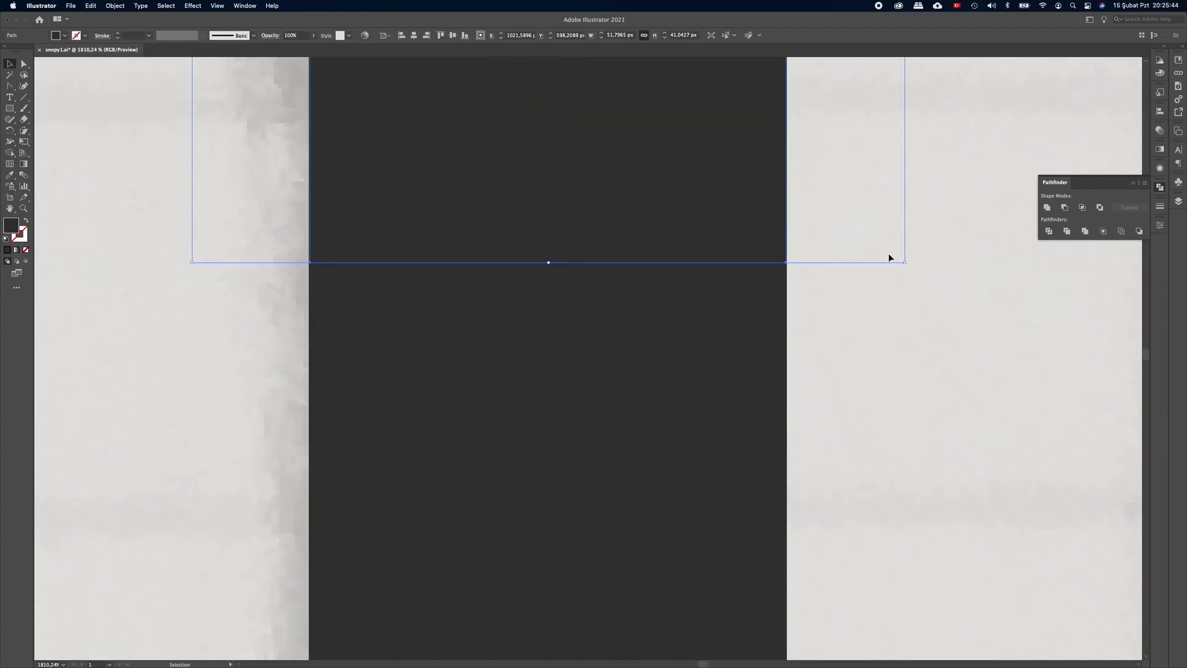
{"action": "left_click", "coordinate": [883, 284]}
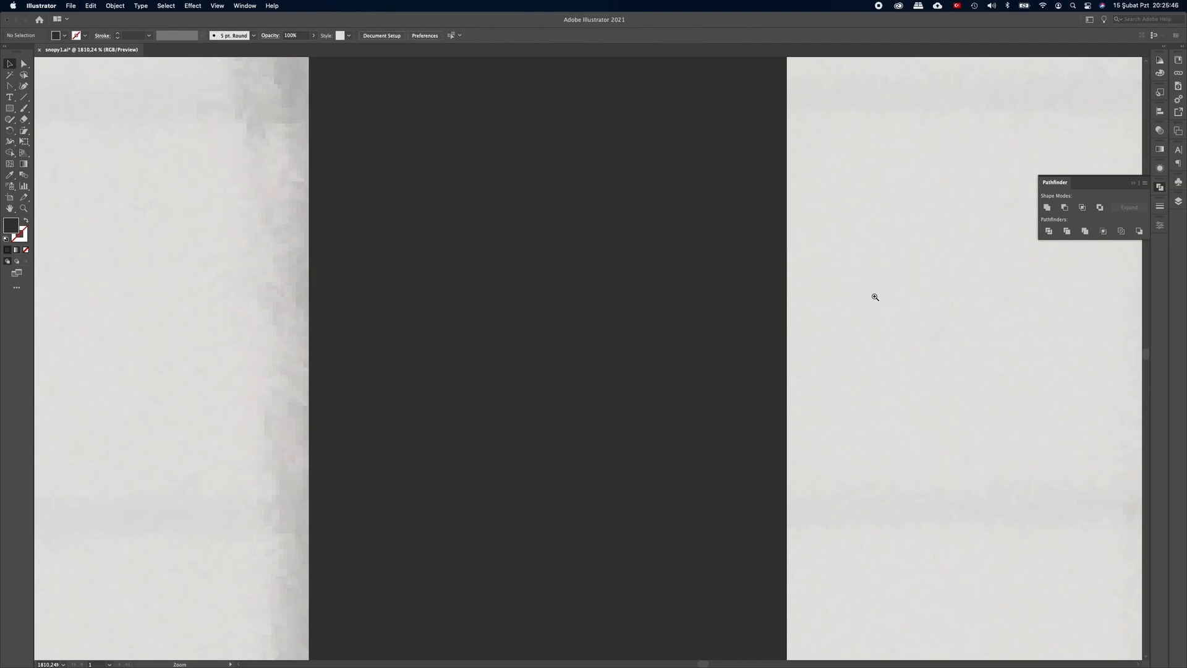
{"action": "left_click_drag", "start_coordinate": [873, 297], "coordinate": [567, 279]}
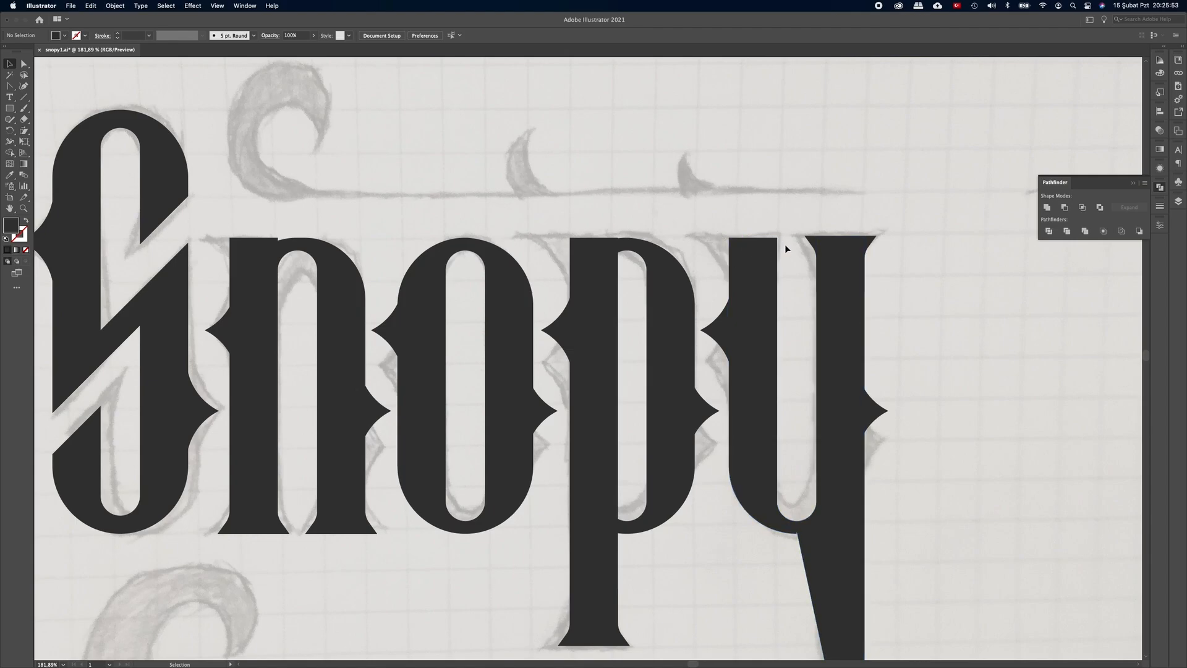
Step: Copy the inverted serif to the top of the y's left stem, flush with the stem edges
{"action": "left_click", "coordinate": [833, 245]}
{"action": "left_click_drag", "start_coordinate": [851, 249], "coordinate": [874, 287]}
{"action": "left_click_drag", "start_coordinate": [803, 298], "coordinate": [882, 315]}
{"action": "left_click_drag", "start_coordinate": [798, 451], "coordinate": [731, 326]}
{"action": "left_click_drag", "start_coordinate": [657, 323], "coordinate": [665, 322]}
{"action": "left_click_drag", "start_coordinate": [746, 276], "coordinate": [634, 276]}
{"action": "scroll", "coordinate": [633, 276], "scroll_direction": "right", "scroll_amount": 4}
{"action": "scroll", "coordinate": [633, 276], "scroll_direction": "up", "scroll_amount": 1}
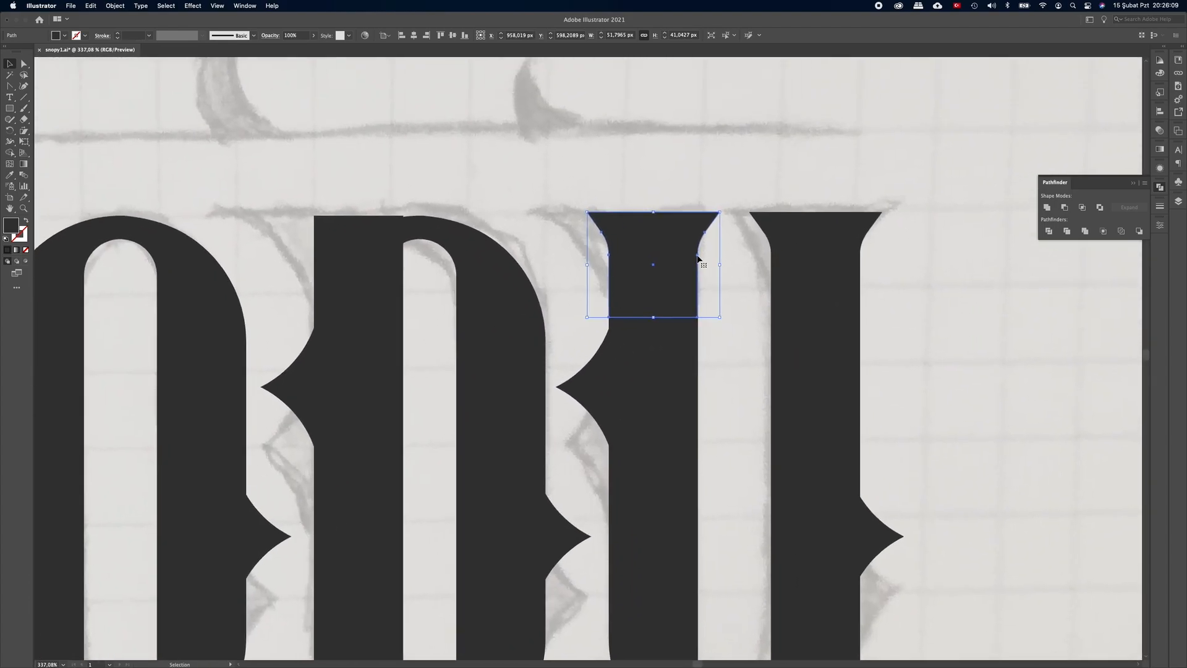
Step: Erase the right half of the serif on the y's left stem, keeping only its left flare
{"action": "left_click", "coordinate": [24, 120]}
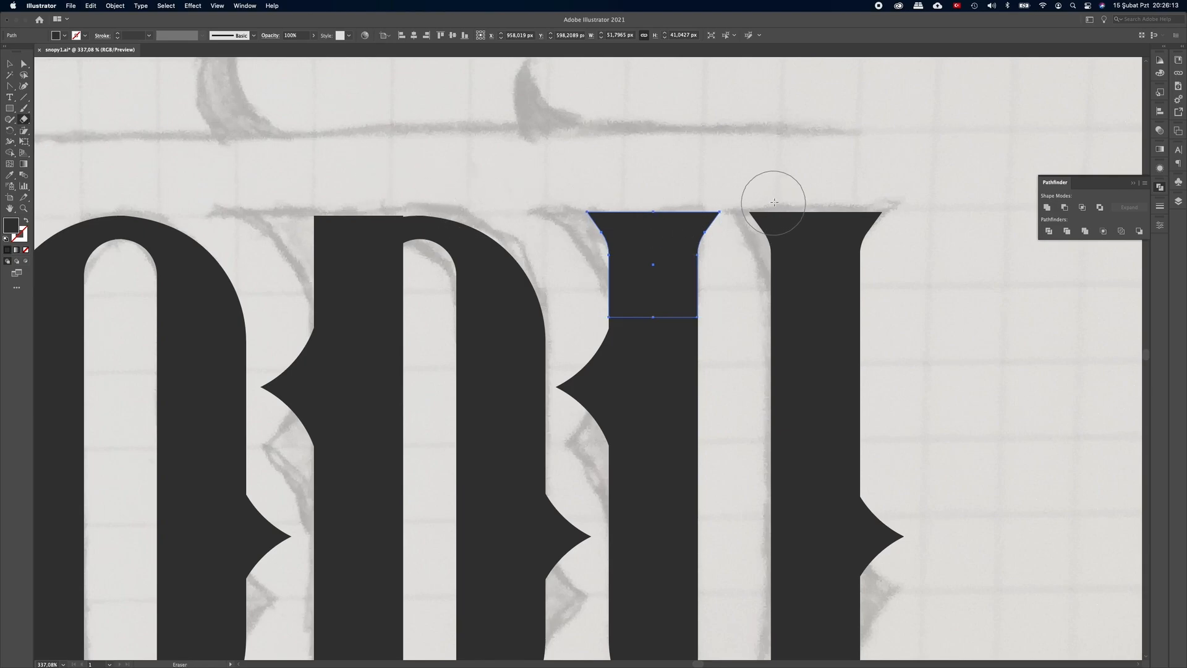
{"action": "left_click_drag", "start_coordinate": [780, 172], "coordinate": [649, 363]}
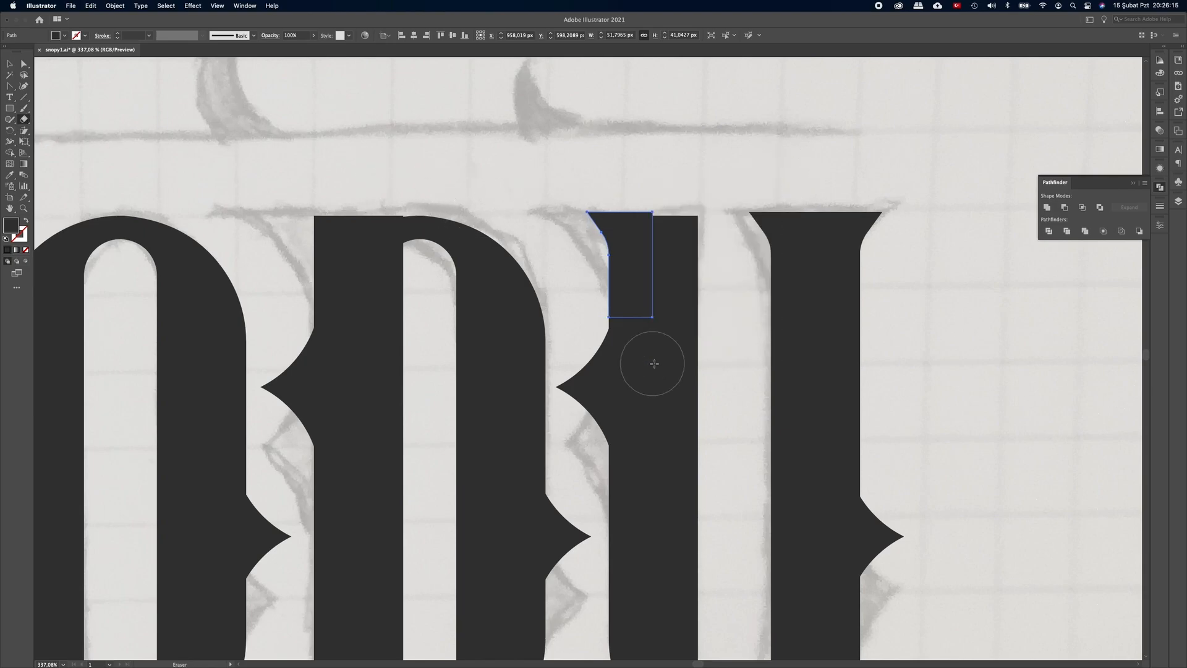
{"action": "left_click", "coordinate": [9, 64]}
{"action": "left_click", "coordinate": [675, 259]}
{"action": "left_click", "coordinate": [901, 204]}
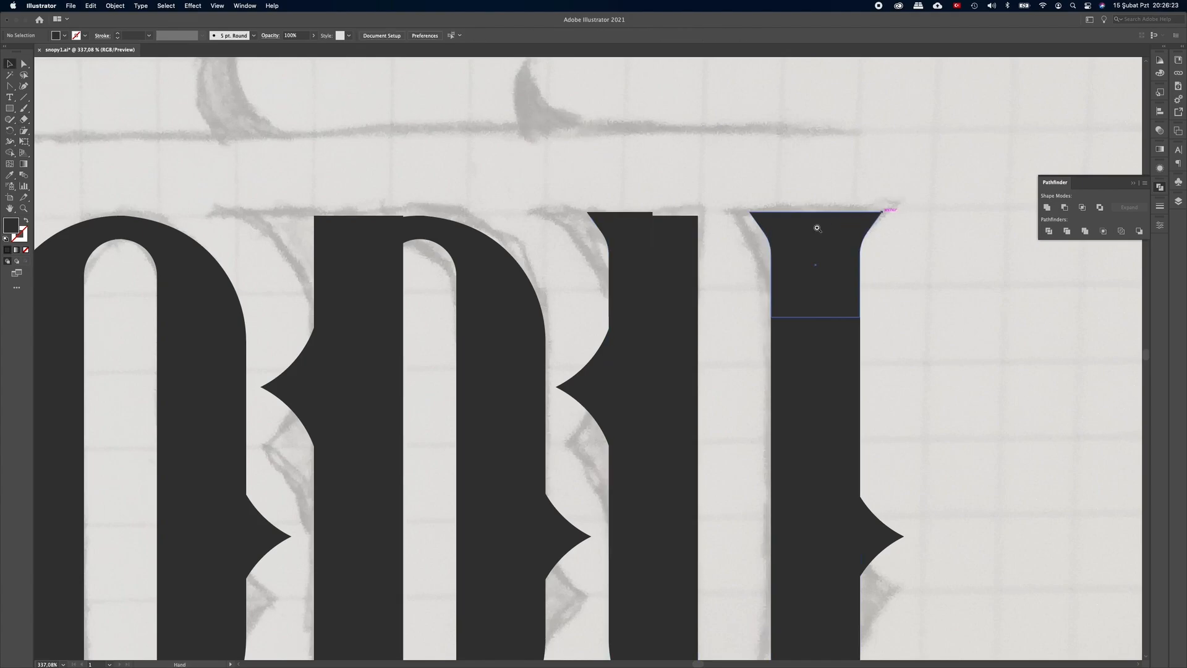
Step: Lower both top serifs of the y together so they line up with the top edge of the letters
{"action": "left_click_drag", "start_coordinate": [755, 235], "coordinate": [804, 240]}
{"action": "left_click", "coordinate": [530, 209]}
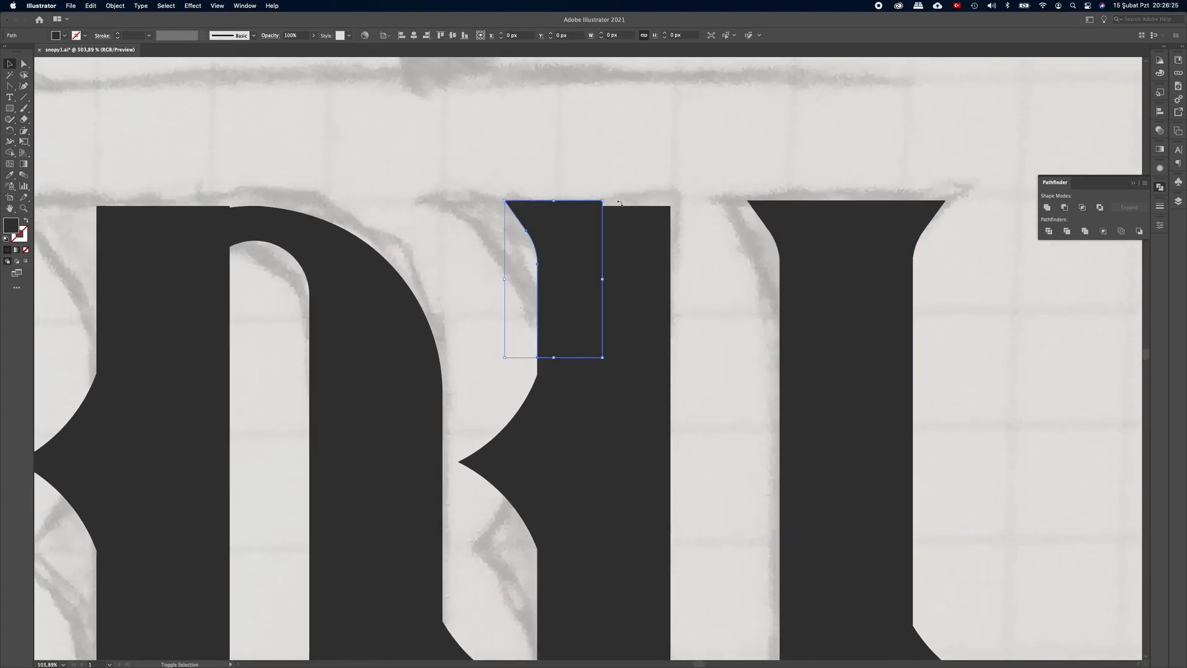
{"action": "left_click", "coordinate": [921, 213], "text": "shift"}
{"action": "left_click_drag", "start_coordinate": [510, 207], "coordinate": [511, 210]}
{"action": "left_click", "coordinate": [617, 147]}
{"action": "left_click_drag", "start_coordinate": [762, 159], "coordinate": [629, 162]}
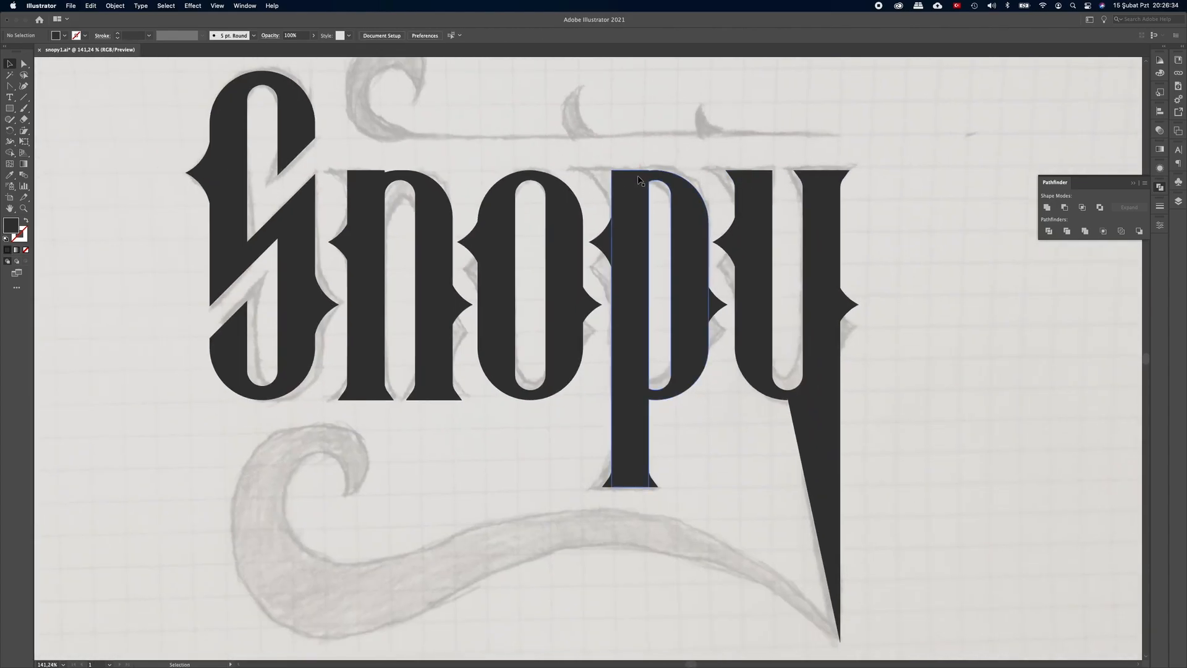
Step: Copy the half serif to the top of the p's stem and align it with the stem's left edge
{"action": "left_click_drag", "start_coordinate": [740, 180], "coordinate": [798, 223]}
{"action": "mouse_move", "coordinate": [622, 249]}
{"action": "left_mouse_down"}
{"action": "mouse_move", "coordinate": [685, 249]}
{"action": "mouse_move", "coordinate": [633, 264]}
{"action": "left_mouse_up"}
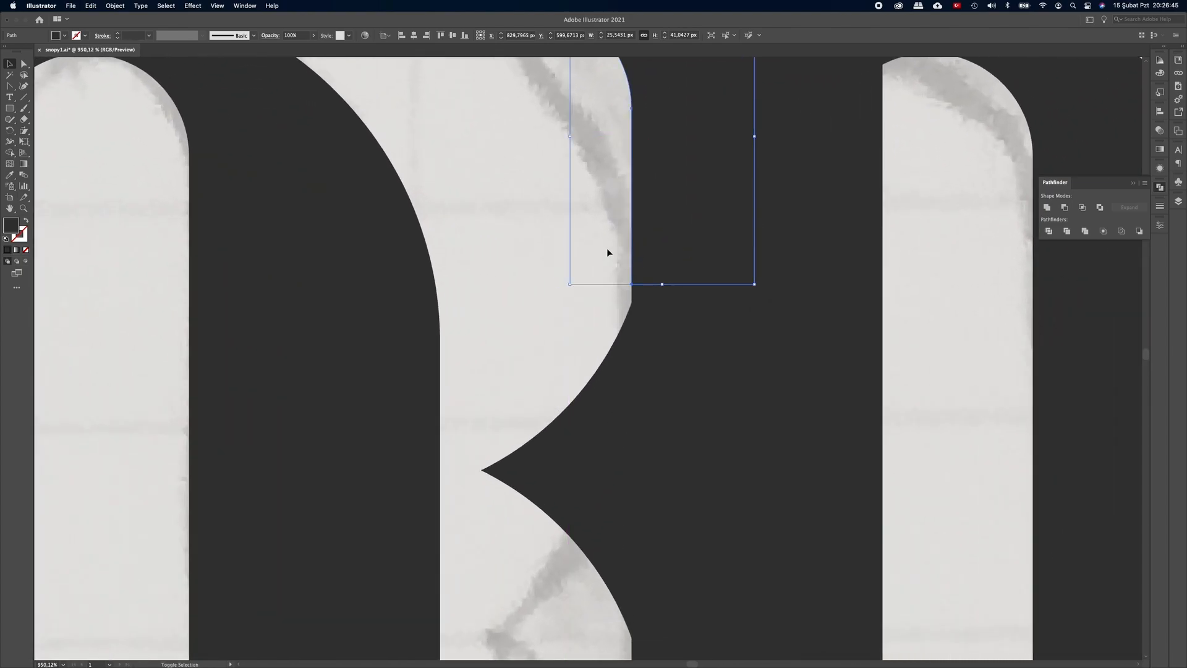
{"action": "left_click", "coordinate": [589, 235]}
{"action": "left_click_drag", "start_coordinate": [711, 226], "coordinate": [538, 236]}
{"action": "left_click_drag", "start_coordinate": [623, 237], "coordinate": [555, 232]}
{"action": "mouse_move", "coordinate": [638, 241]}
{"action": "left_mouse_down"}
{"action": "mouse_move", "coordinate": [624, 240]}
{"action": "mouse_move", "coordinate": [636, 250]}
{"action": "left_mouse_up"}
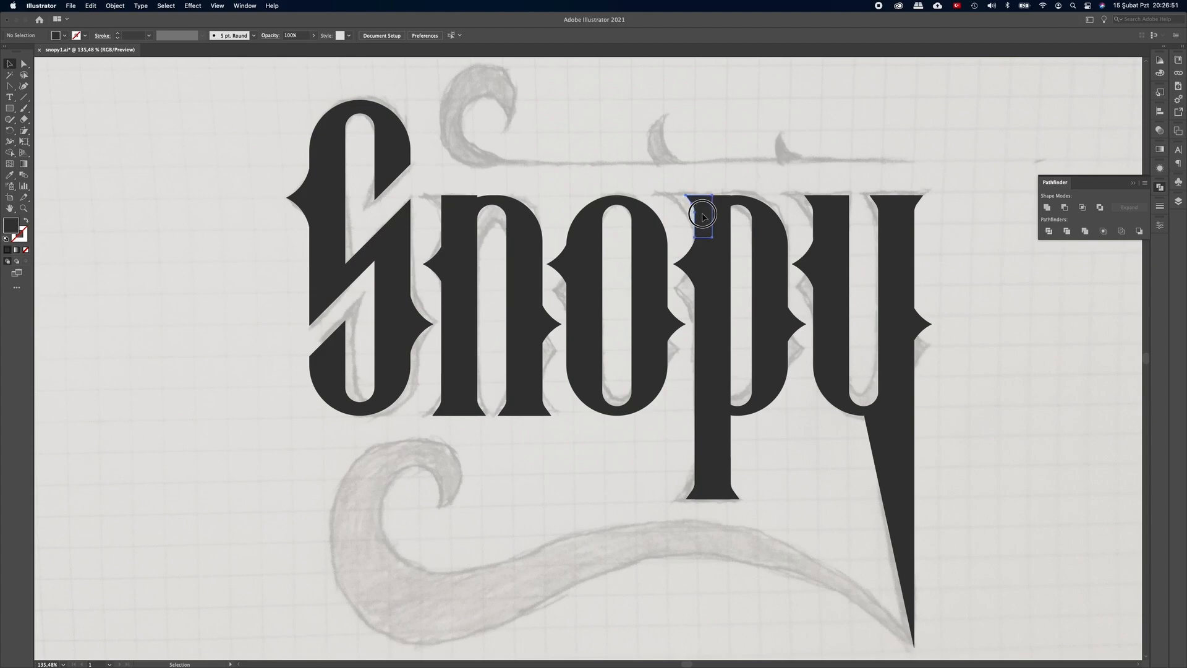
Step: Place a copy of the half serif at the top of the n's left stem, flush with the stem's left edge
{"action": "left_click_drag", "start_coordinate": [703, 217], "coordinate": [450, 212]}
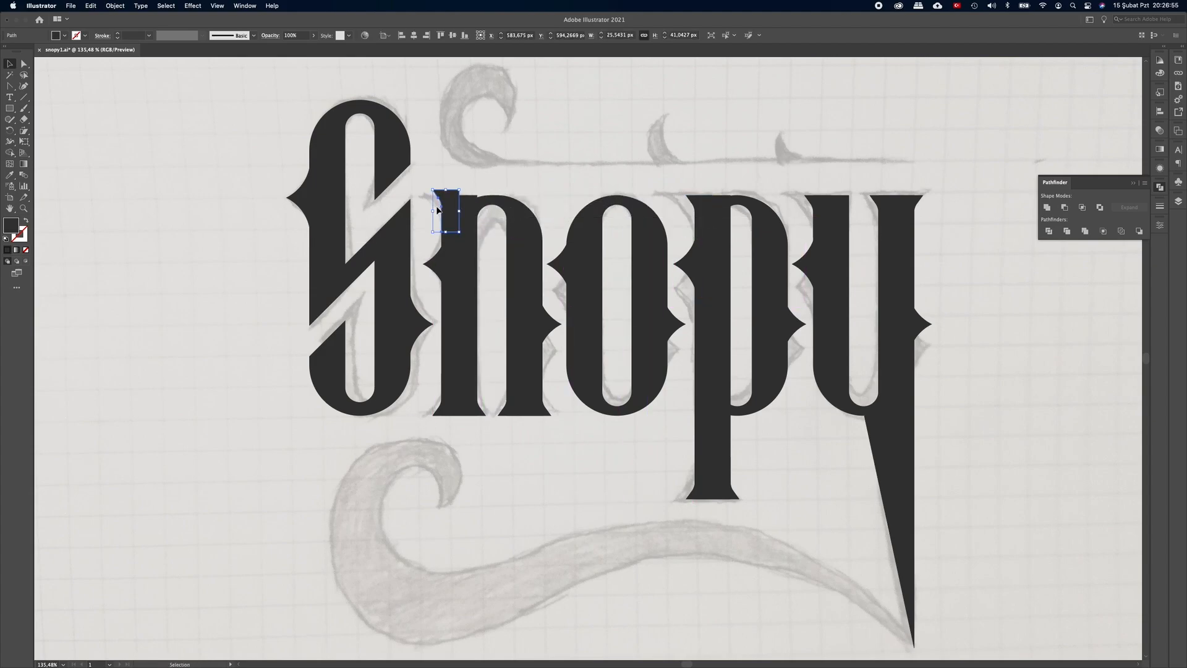
{"action": "key", "text": "super+z"}
{"action": "left_click_drag", "start_coordinate": [703, 218], "coordinate": [652, 238]}
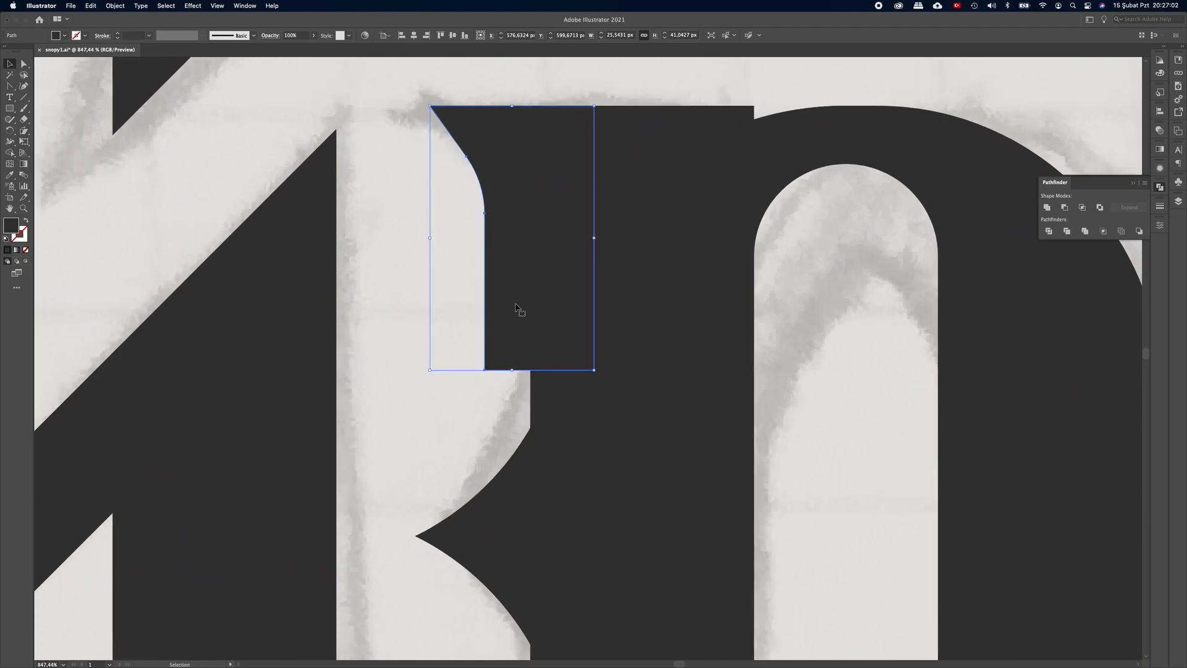
{"action": "left_click_drag", "start_coordinate": [518, 310], "coordinate": [559, 302]}
{"action": "left_click_drag", "start_coordinate": [740, 228], "coordinate": [546, 232]}
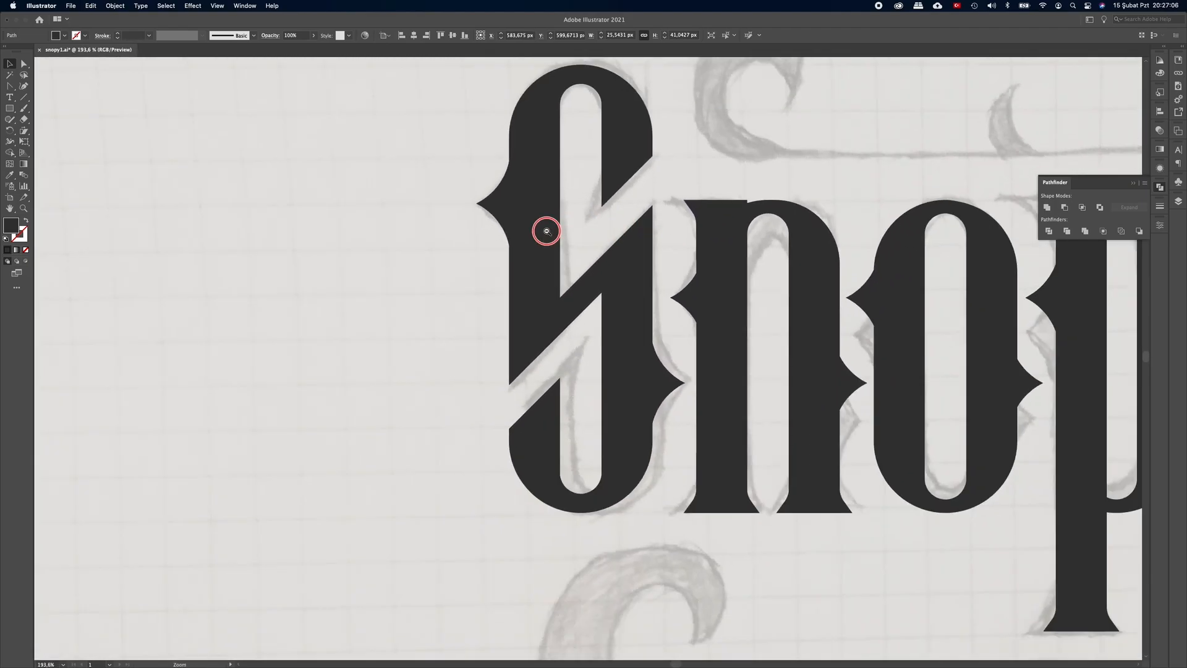
{"action": "left_click_drag", "start_coordinate": [673, 239], "coordinate": [562, 244]}
{"action": "left_click_drag", "start_coordinate": [722, 240], "coordinate": [652, 242]}
{"action": "left_click_drag", "start_coordinate": [807, 240], "coordinate": [634, 242]}
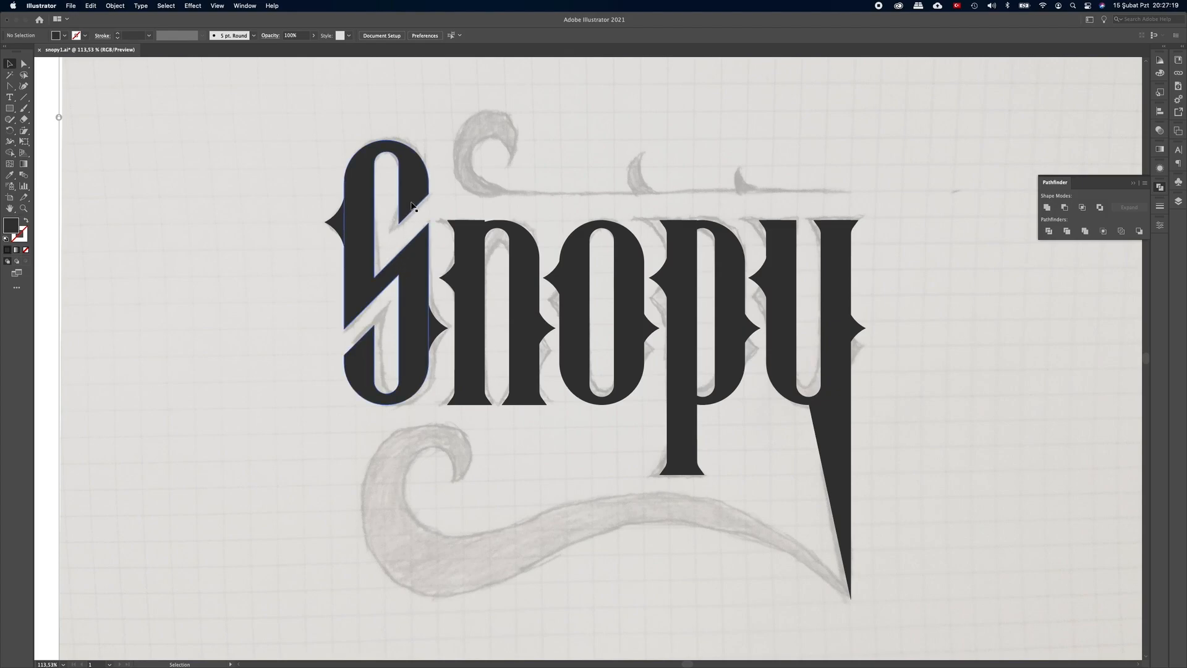
Step: Pull the inner tip anchor of the S's upper hook outward to the lower left, along the line of the diagonal cut
{"action": "key", "text": "super+space"}
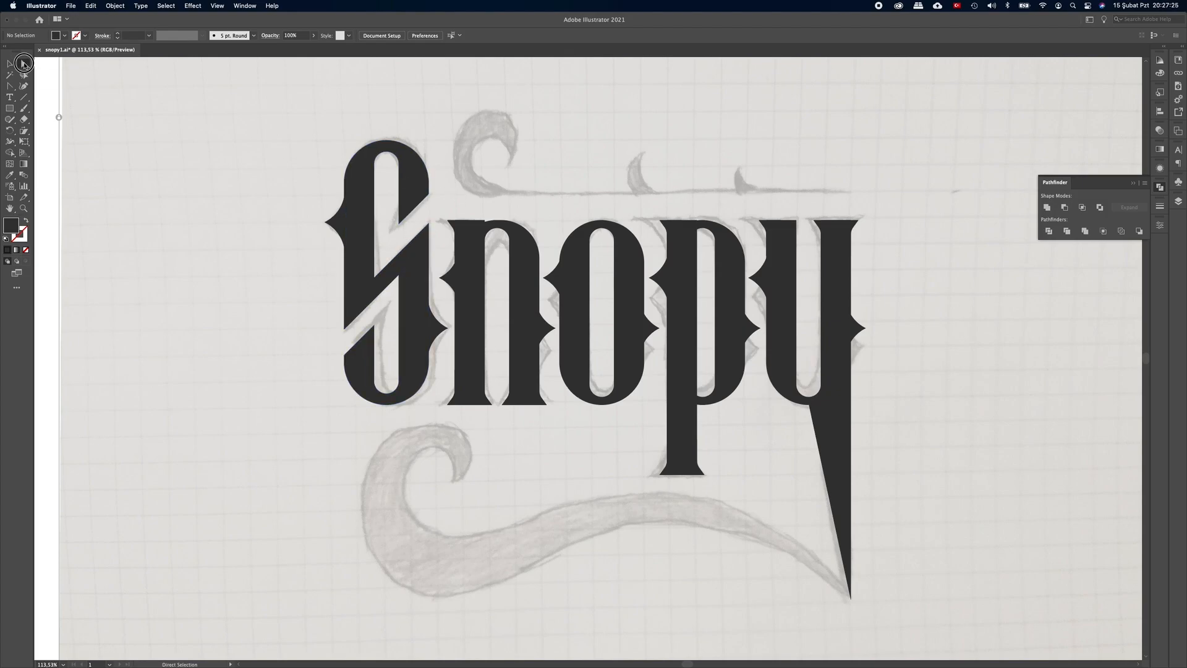
{"action": "left_click_drag", "start_coordinate": [384, 211], "coordinate": [424, 274]}
{"action": "left_click", "coordinate": [439, 258]}
{"action": "left_click_drag", "start_coordinate": [422, 274], "coordinate": [424, 276]}
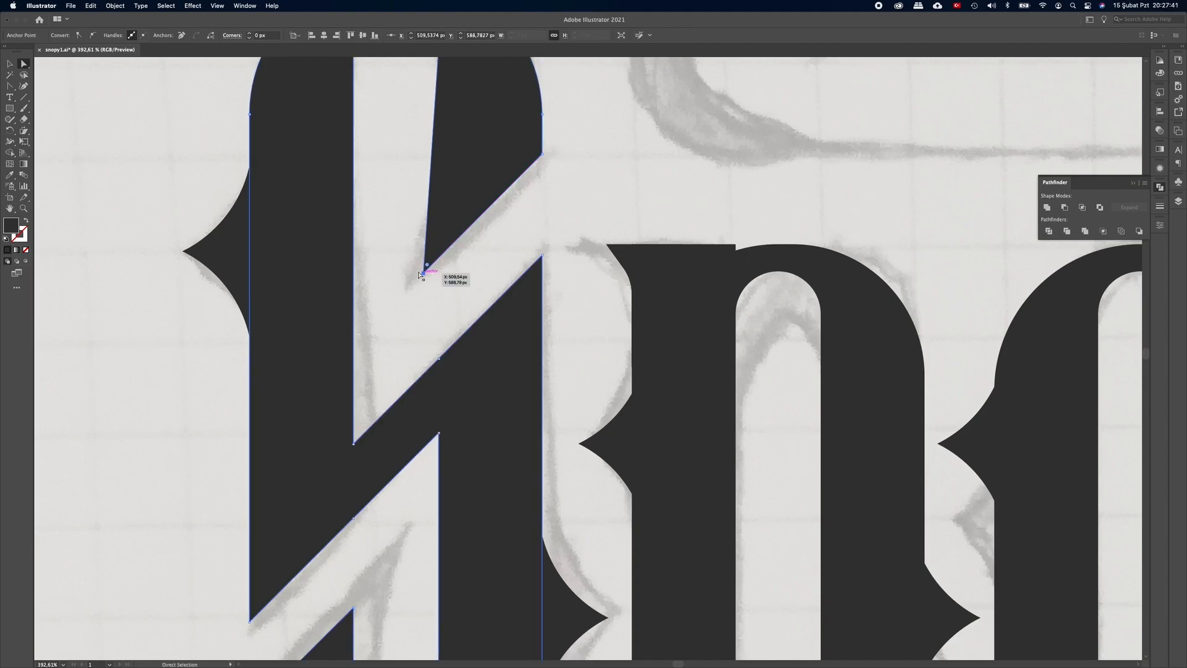
Step: Bend the inner edge of the S's upper hook into a smooth curve ending at the tip, using the Anchor Point tool
{"action": "left_click", "coordinate": [11, 87]}
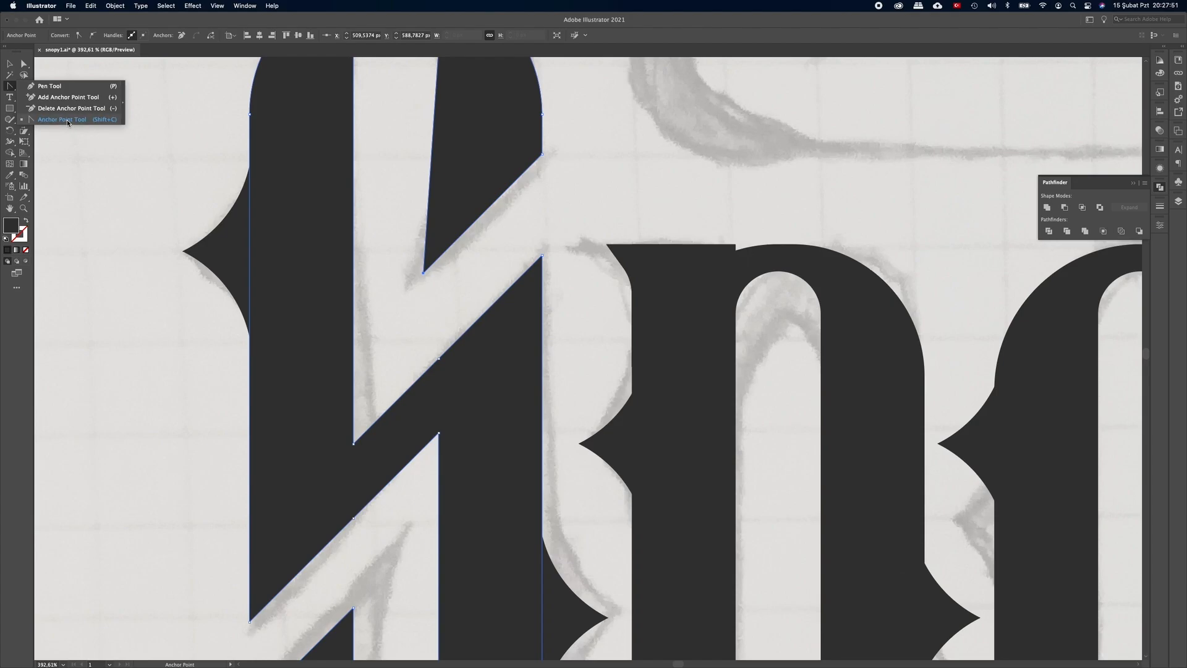
{"action": "left_click", "coordinate": [68, 121]}
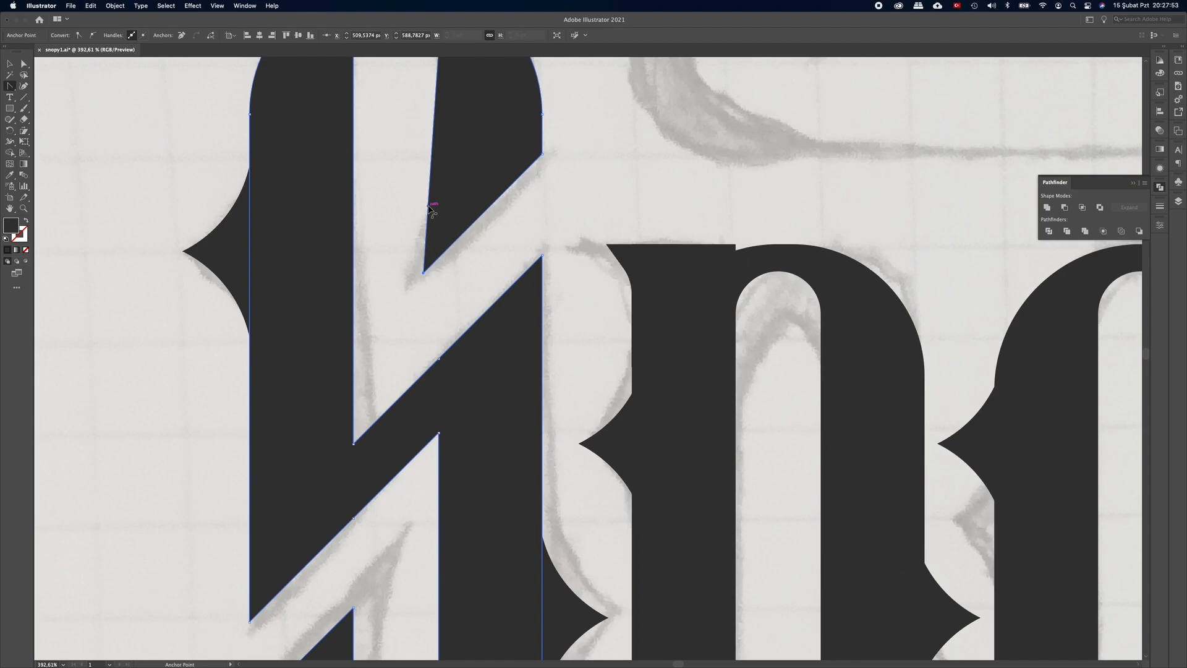
{"action": "left_click_drag", "start_coordinate": [430, 207], "coordinate": [439, 205]}
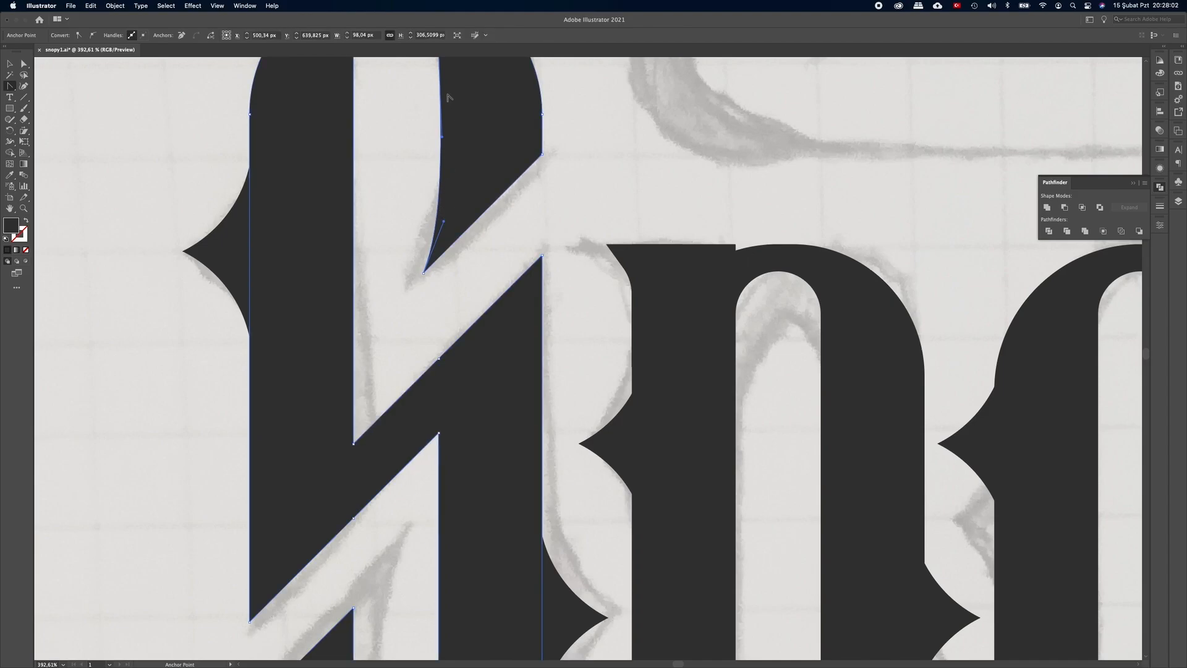
{"action": "left_click_drag", "start_coordinate": [443, 137], "coordinate": [440, 139]}
{"action": "left_click_drag", "start_coordinate": [639, 201], "coordinate": [553, 200]}
{"action": "left_click_drag", "start_coordinate": [544, 297], "coordinate": [546, 228]}
{"action": "left_click_drag", "start_coordinate": [493, 450], "coordinate": [559, 366]}
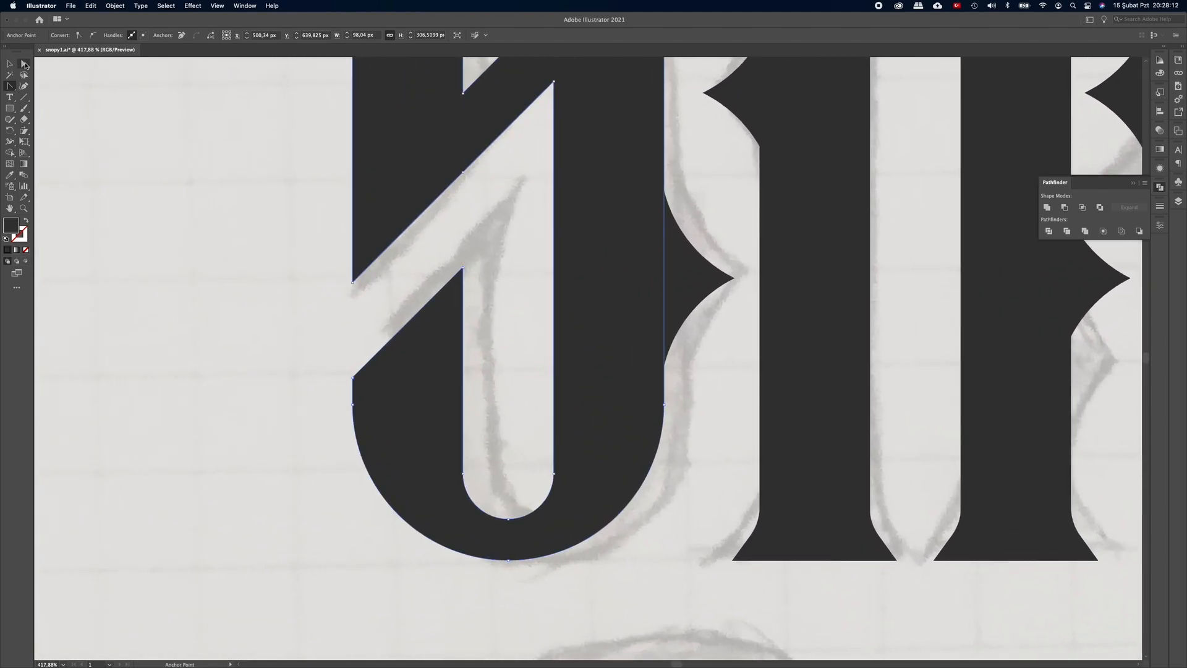
Step: Extend the inner tip anchor of the S's lower hook to the upper right along the diagonal cut and bend the hook's inner edge into a curve
{"action": "left_click", "coordinate": [24, 64]}
{"action": "left_click_drag", "start_coordinate": [464, 268], "coordinate": [490, 240]}
{"action": "left_click", "coordinate": [11, 89]}
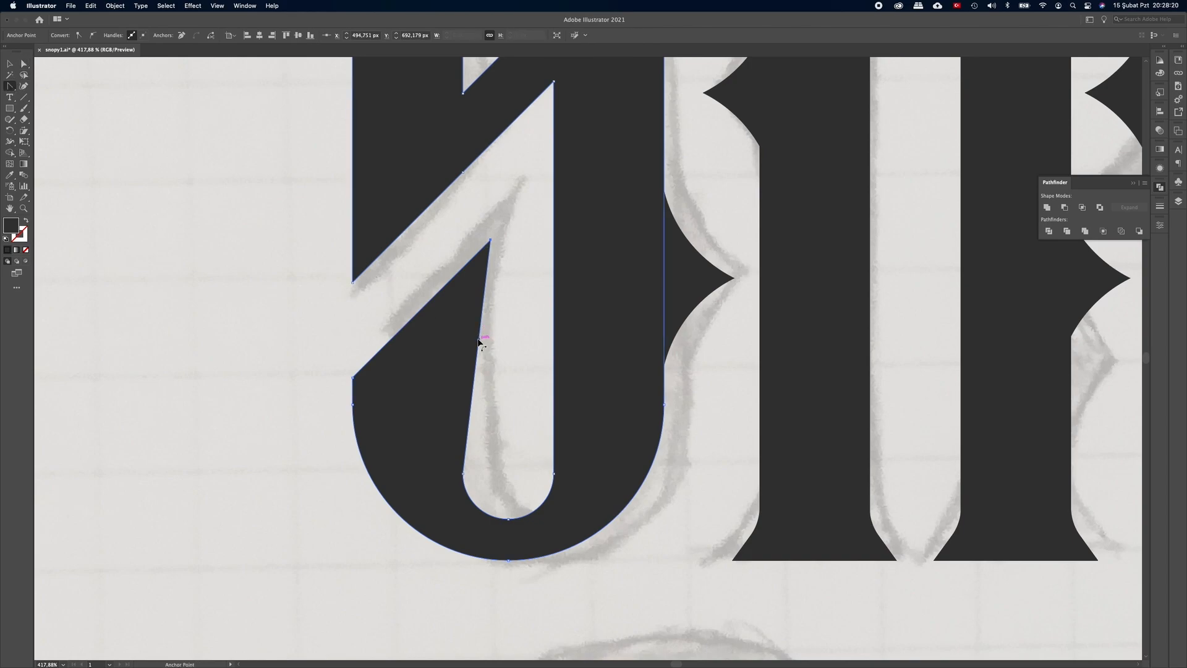
{"action": "left_click_drag", "start_coordinate": [480, 341], "coordinate": [461, 391]}
{"action": "key", "text": "v"}
{"action": "left_click", "coordinate": [165, 194]}
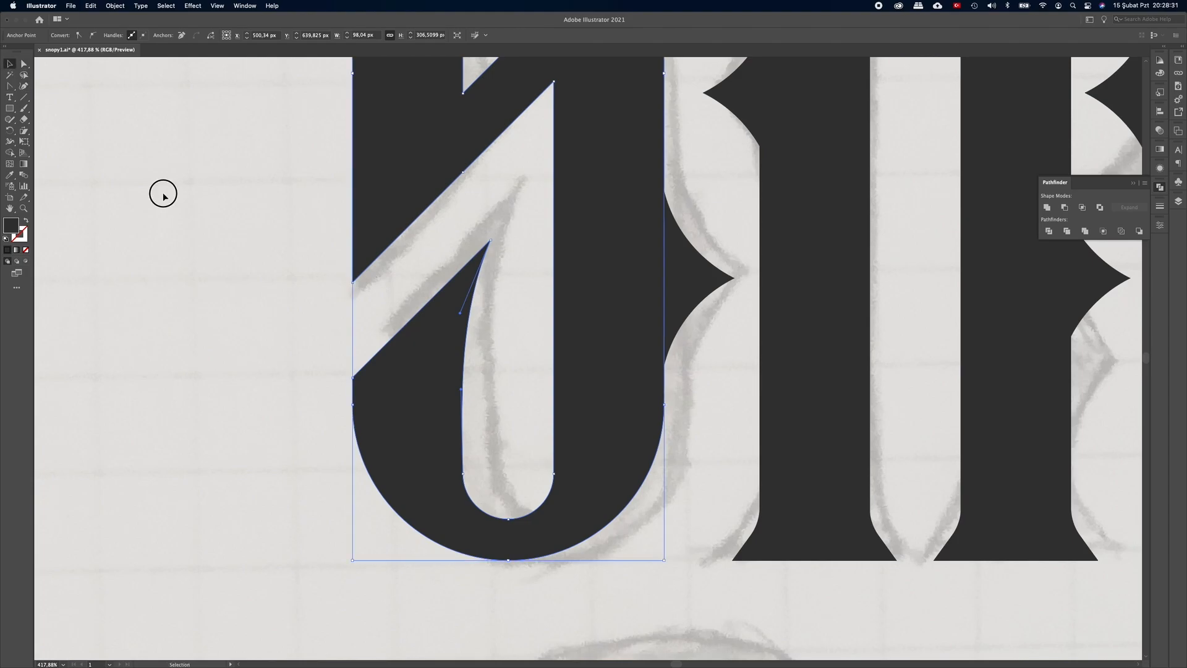
Step: Unite all the overlapping letter, spur and serif shapes of the Snopy lettering with Pathfinder
{"action": "left_click_drag", "start_coordinate": [527, 297], "coordinate": [397, 297]}
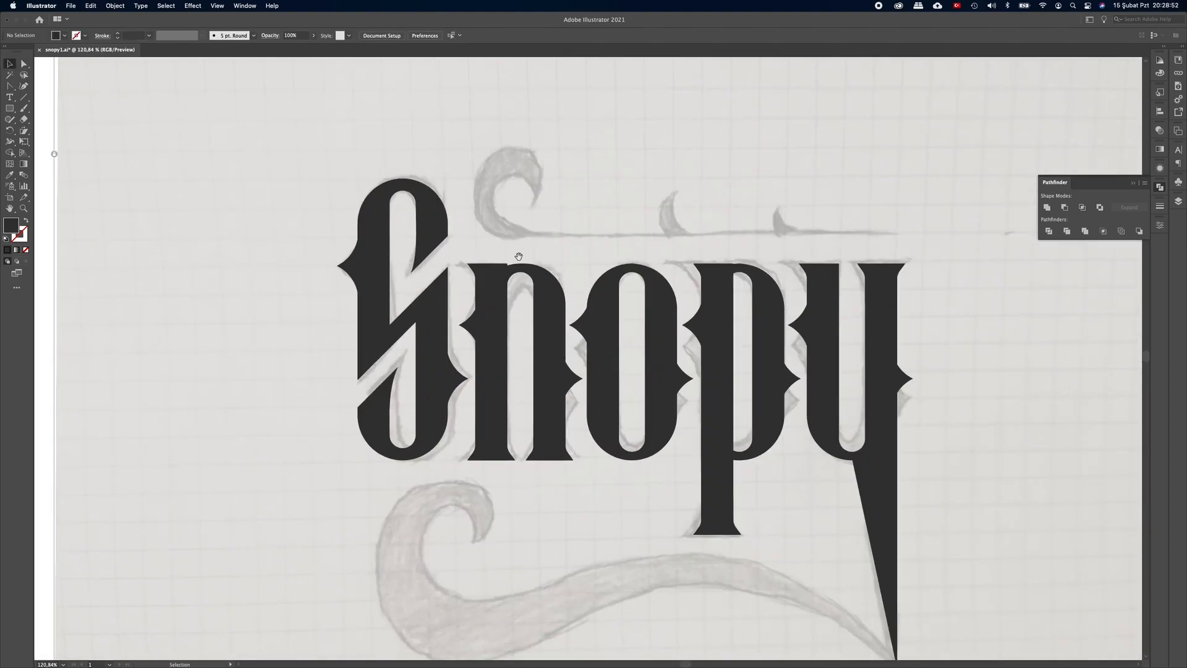
{"action": "left_click_drag", "start_coordinate": [662, 347], "coordinate": [608, 279]}
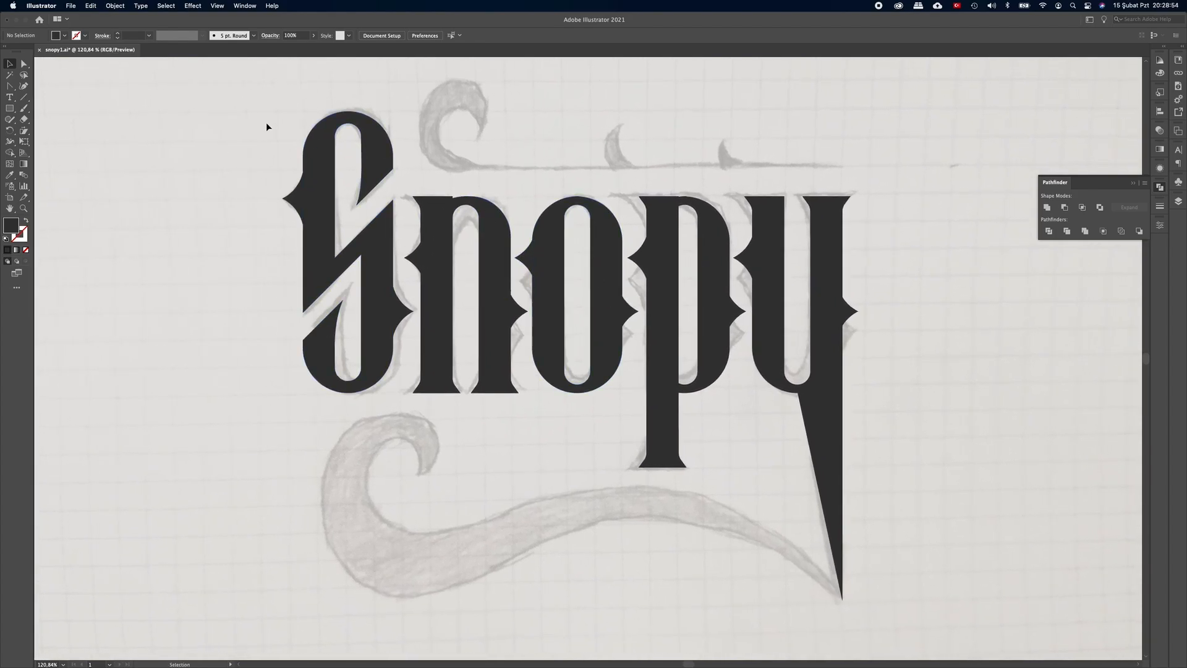
{"action": "left_click_drag", "start_coordinate": [240, 92], "coordinate": [908, 525]}
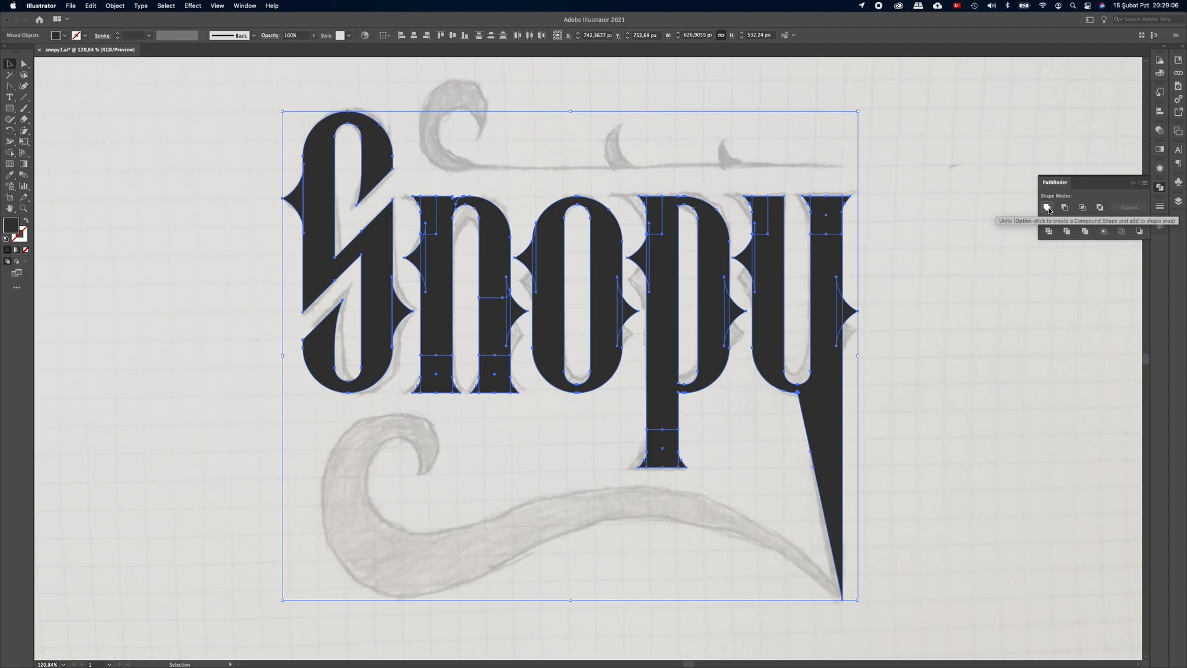
{"action": "left_click", "coordinate": [1047, 208]}
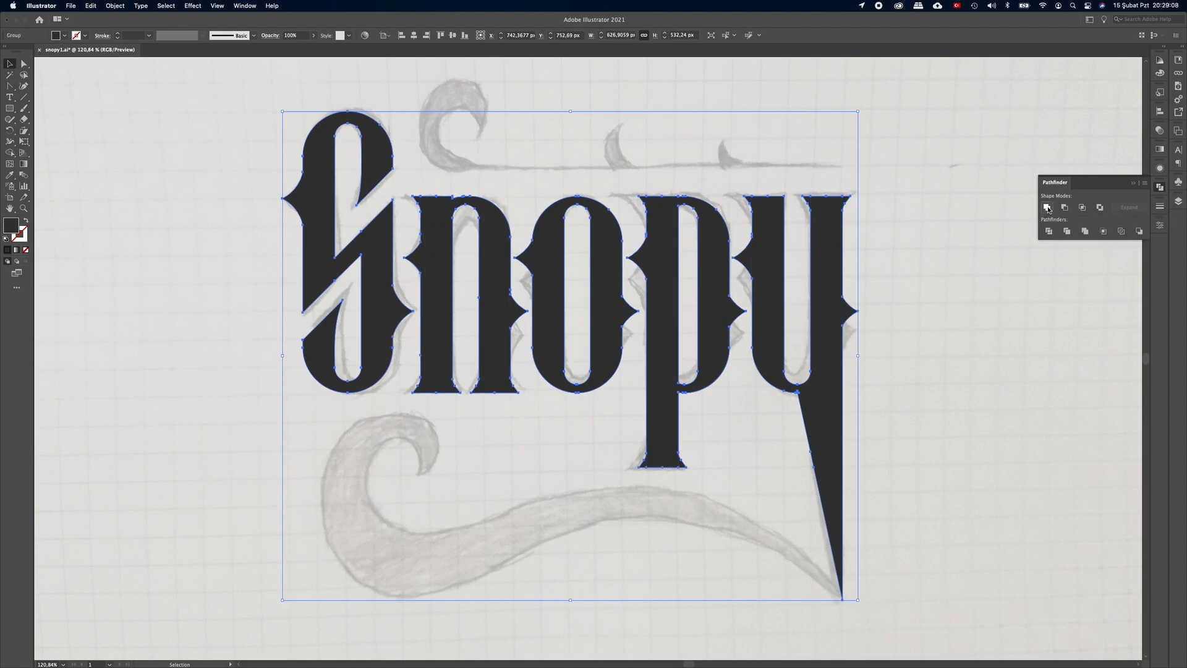
{"action": "left_click", "coordinate": [826, 595]}
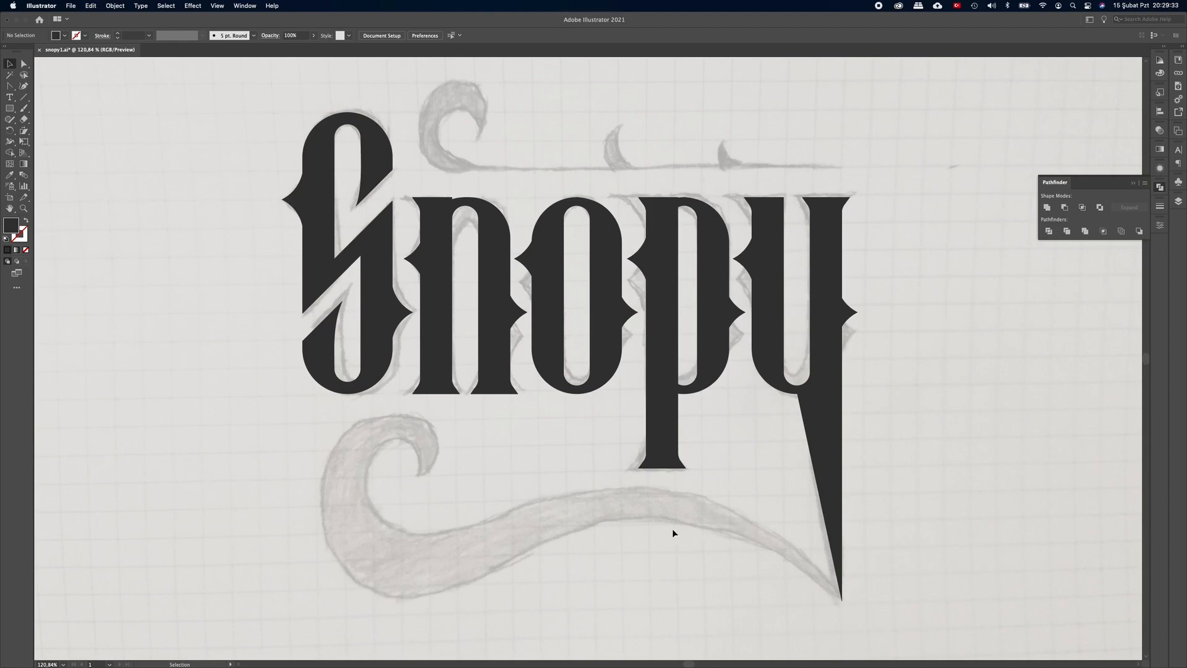
Step: Lock the united lettering group
{"action": "left_click", "coordinate": [835, 518]}
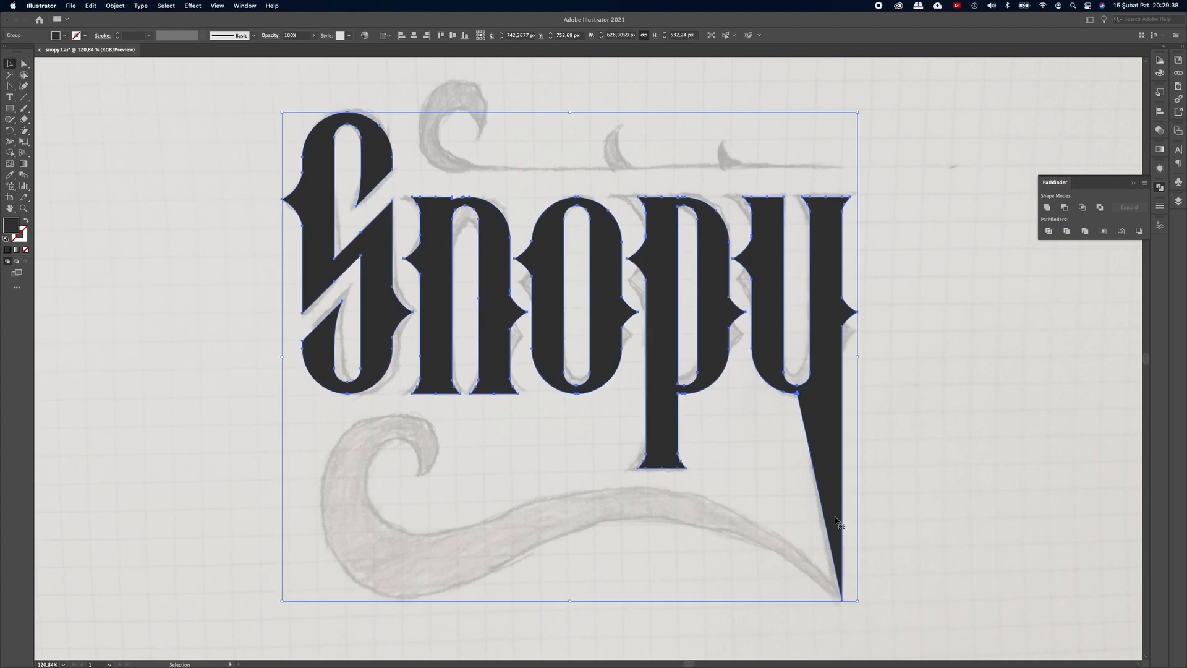
{"action": "key", "text": "a"}
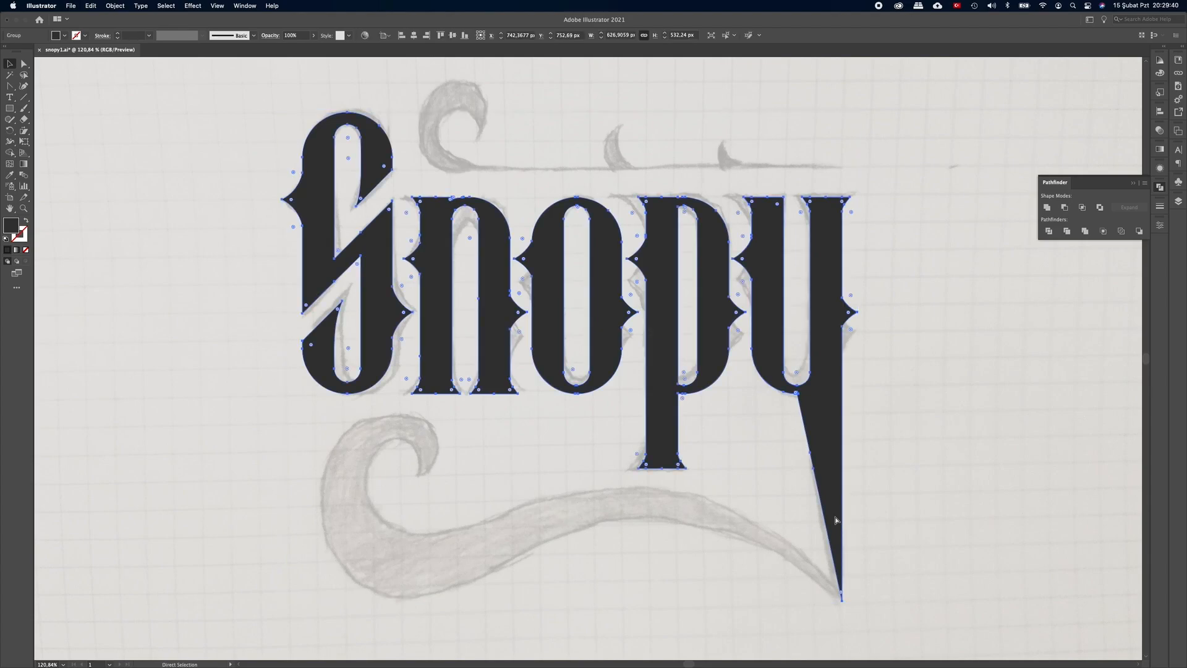
{"action": "key", "text": "super+2"}
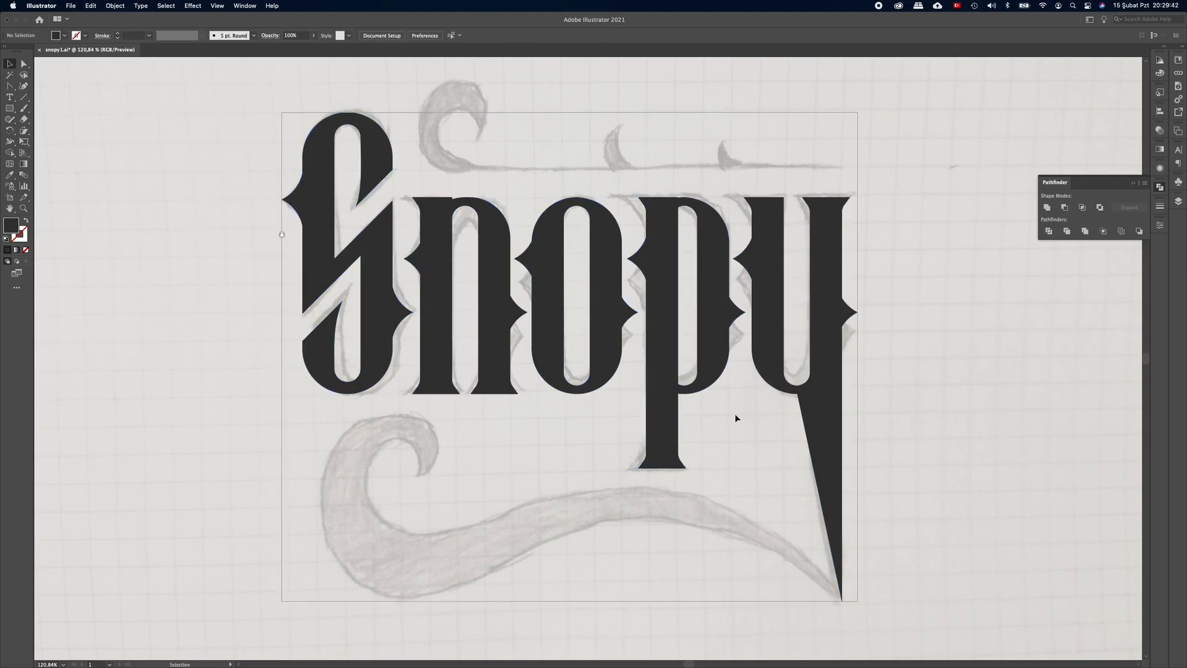
Step: Start an unfilled, stroked Curvature path at the y's tail tip and follow the middle of the sketched swash leftward over its hump
{"action": "left_click", "coordinate": [24, 86]}
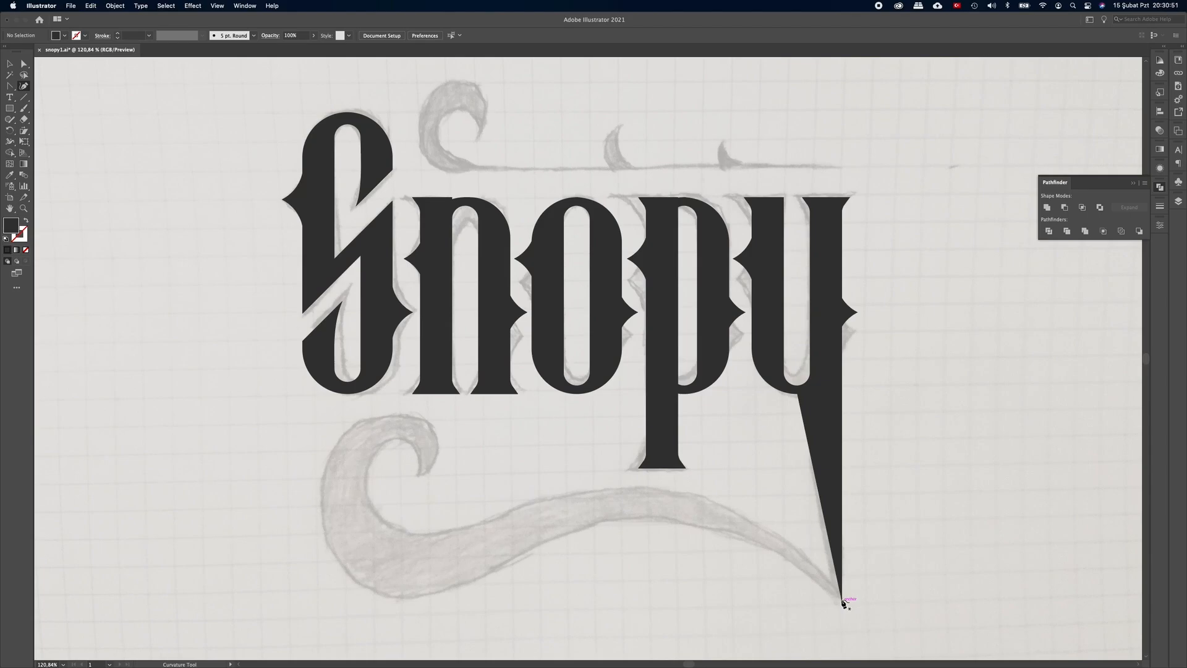
{"action": "left_click", "coordinate": [843, 601]}
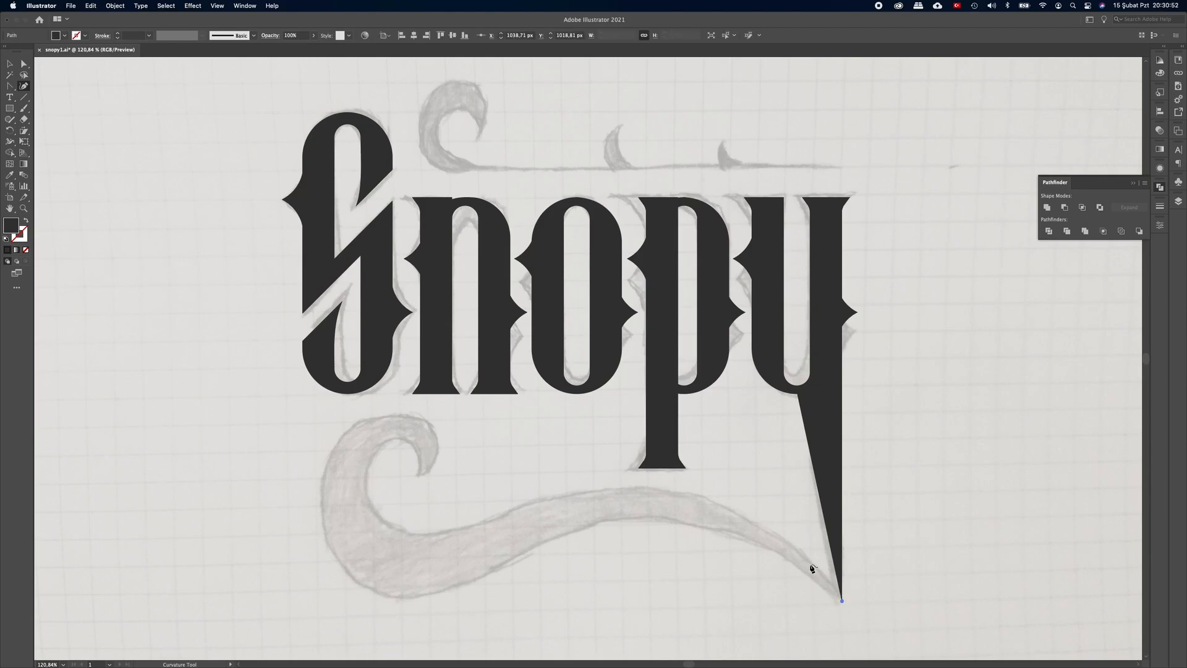
{"action": "left_click", "coordinate": [743, 528]}
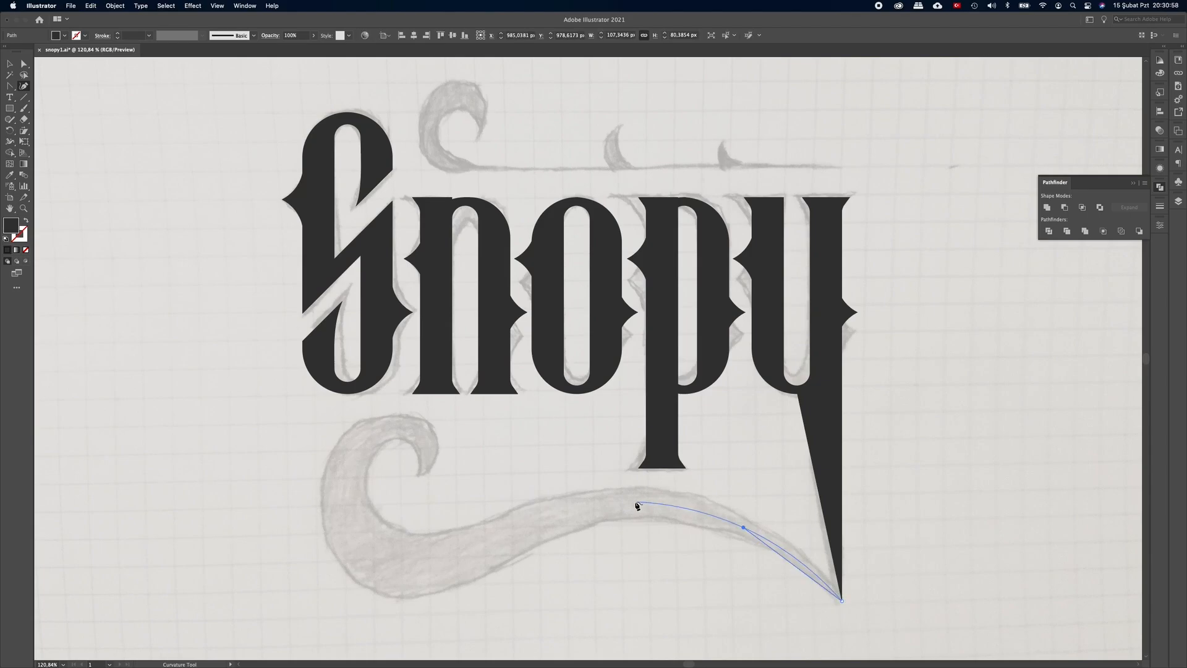
{"action": "left_click", "coordinate": [631, 502]}
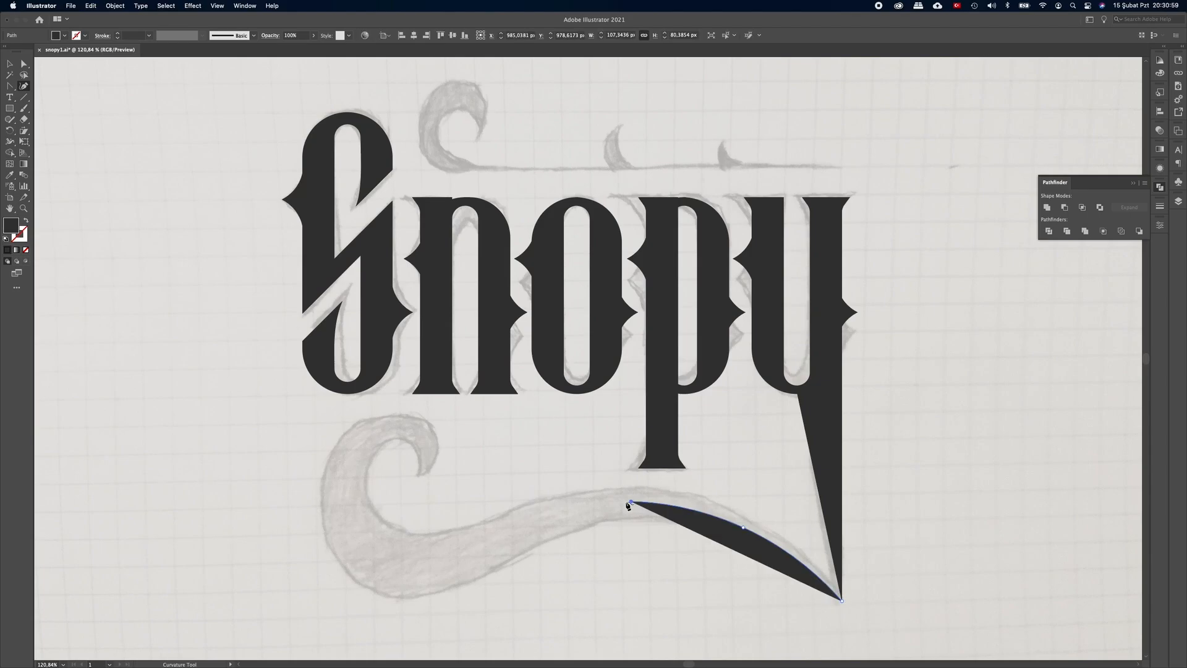
{"action": "left_click", "coordinate": [25, 220]}
{"action": "left_click", "coordinate": [509, 540]}
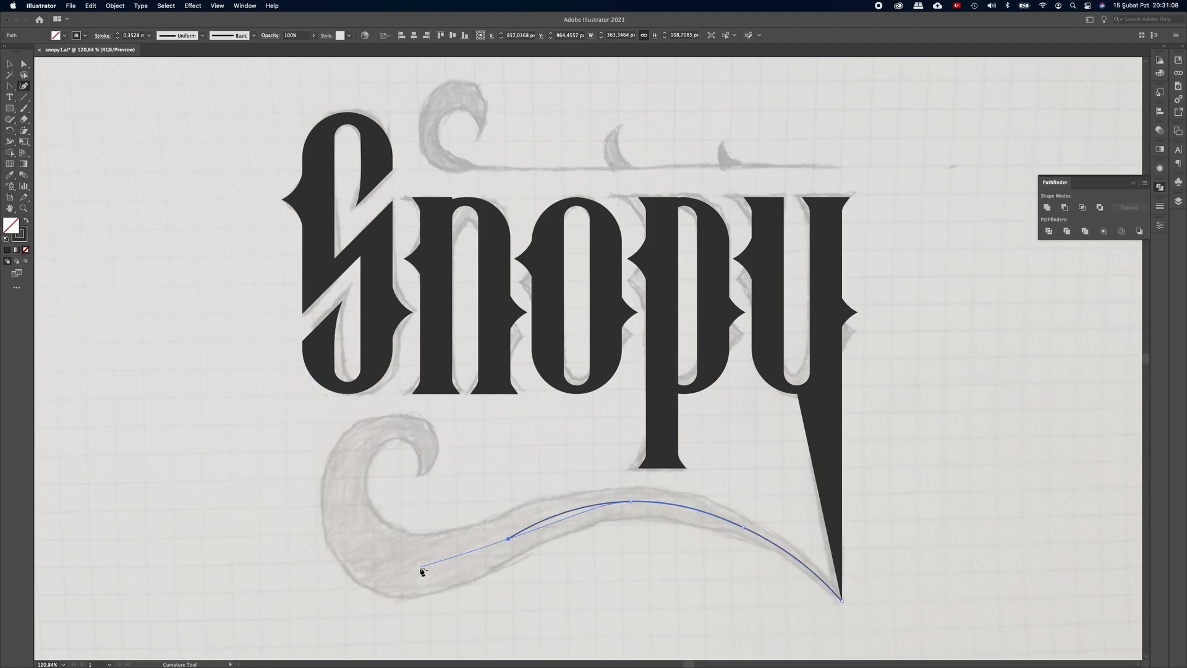
Step: Continue the swash centerline through its lower bend and around the curl to the tip of the hook
{"action": "left_click", "coordinate": [420, 567]}
{"action": "left_click", "coordinate": [358, 536]}
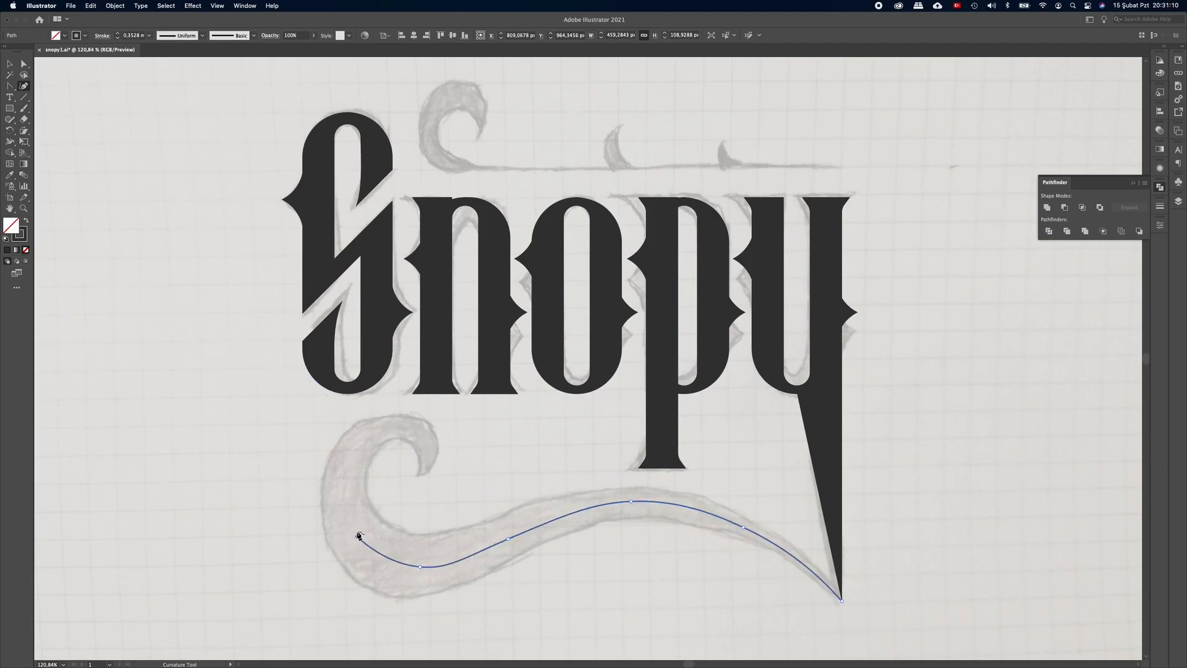
{"action": "left_click", "coordinate": [349, 452]}
{"action": "left_click", "coordinate": [385, 427]}
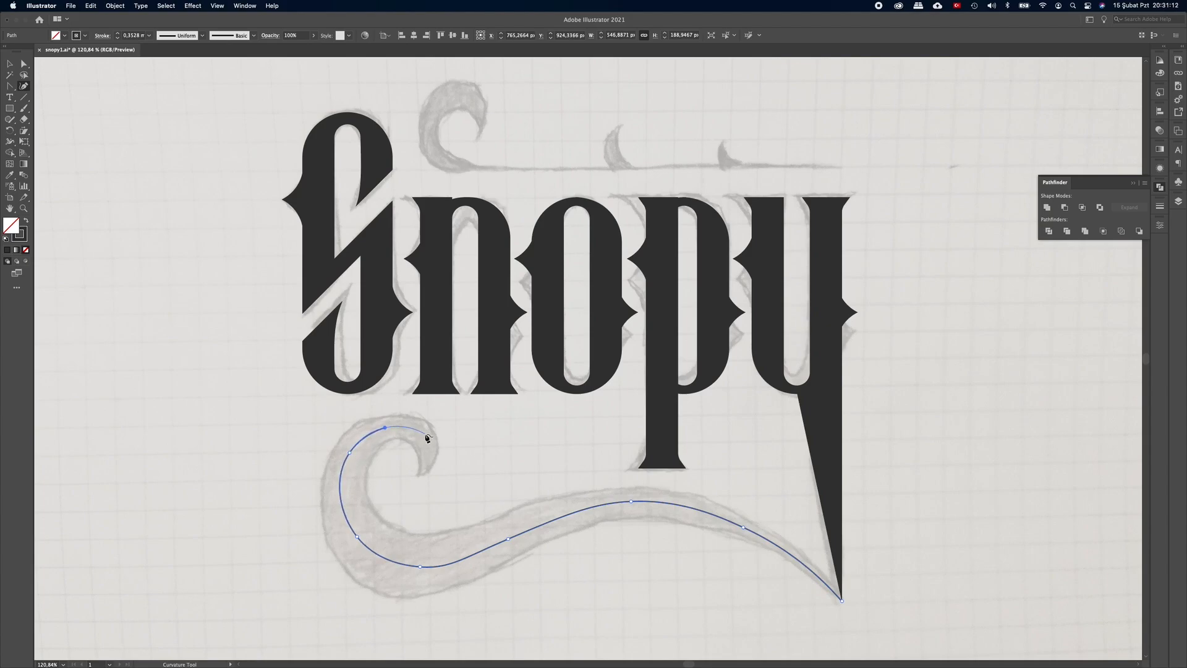
{"action": "left_click", "coordinate": [424, 434]}
{"action": "left_click", "coordinate": [434, 452]}
{"action": "left_click", "coordinate": [434, 453]}
{"action": "key", "text": "a"}
Step: Smooth the swash path along the curl, the lower bend and the hump with the Smooth tool
{"action": "left_click", "coordinate": [11, 120]}
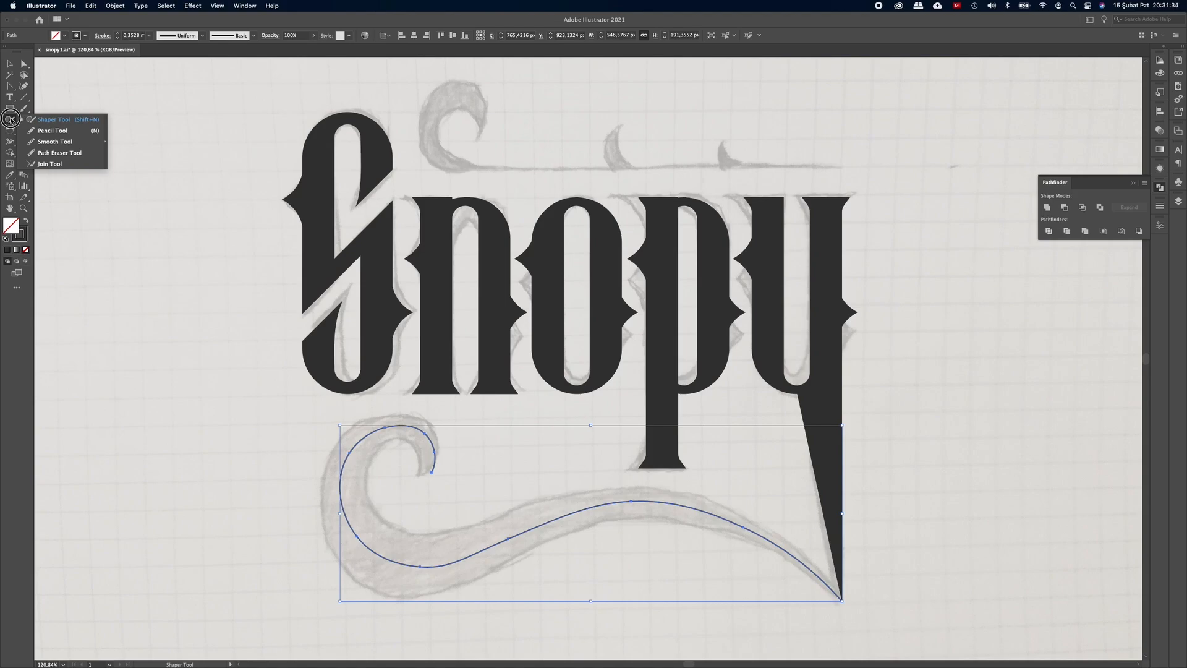
{"action": "left_click", "coordinate": [59, 142]}
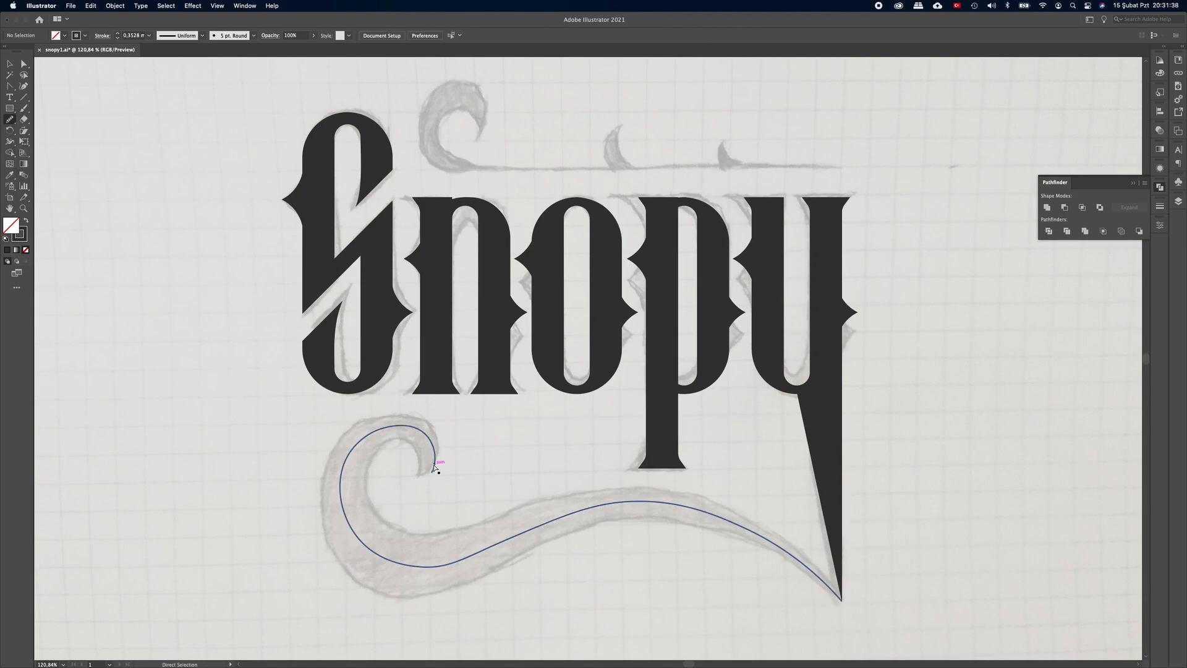
{"action": "left_click", "coordinate": [433, 466], "text": "ctrl"}
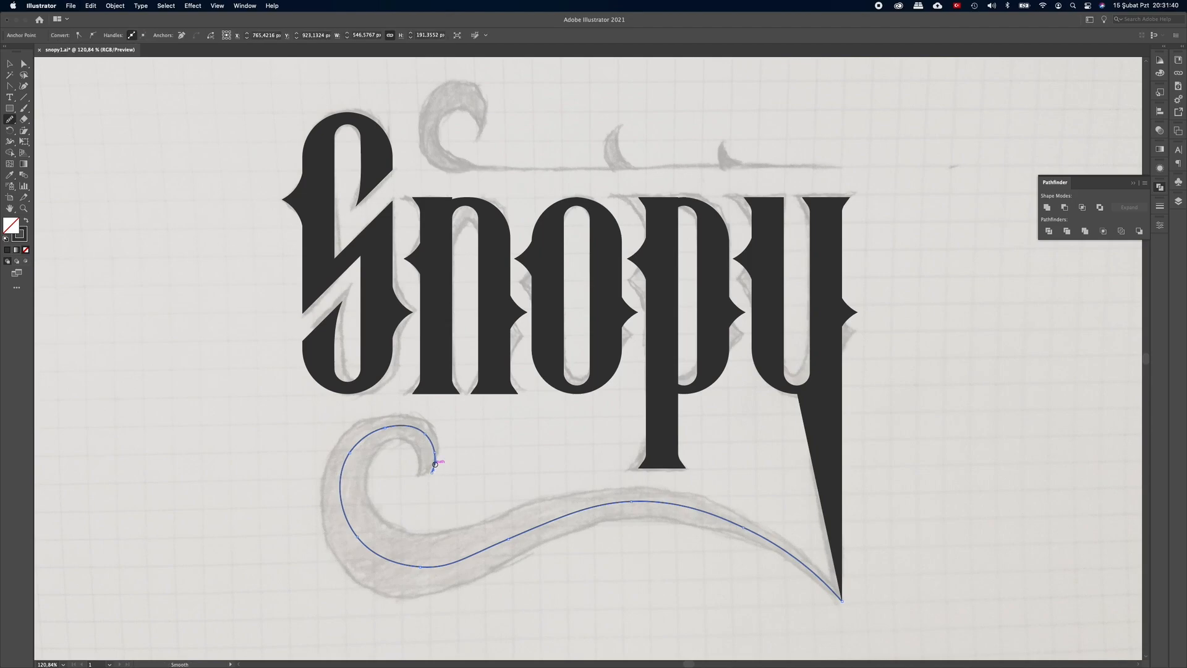
{"action": "mouse_move", "coordinate": [426, 432]}
{"action": "left_mouse_down"}
{"action": "mouse_move", "coordinate": [365, 435]}
{"action": "mouse_move", "coordinate": [347, 462]}
{"action": "mouse_move", "coordinate": [361, 436]}
{"action": "mouse_move", "coordinate": [355, 453]}
{"action": "mouse_move", "coordinate": [398, 426]}
{"action": "mouse_move", "coordinate": [435, 442]}
{"action": "mouse_move", "coordinate": [435, 468]}
{"action": "mouse_move", "coordinate": [430, 442]}
{"action": "mouse_move", "coordinate": [378, 431]}
{"action": "left_mouse_up"}
{"action": "left_click_drag", "start_coordinate": [407, 566], "coordinate": [538, 530]}
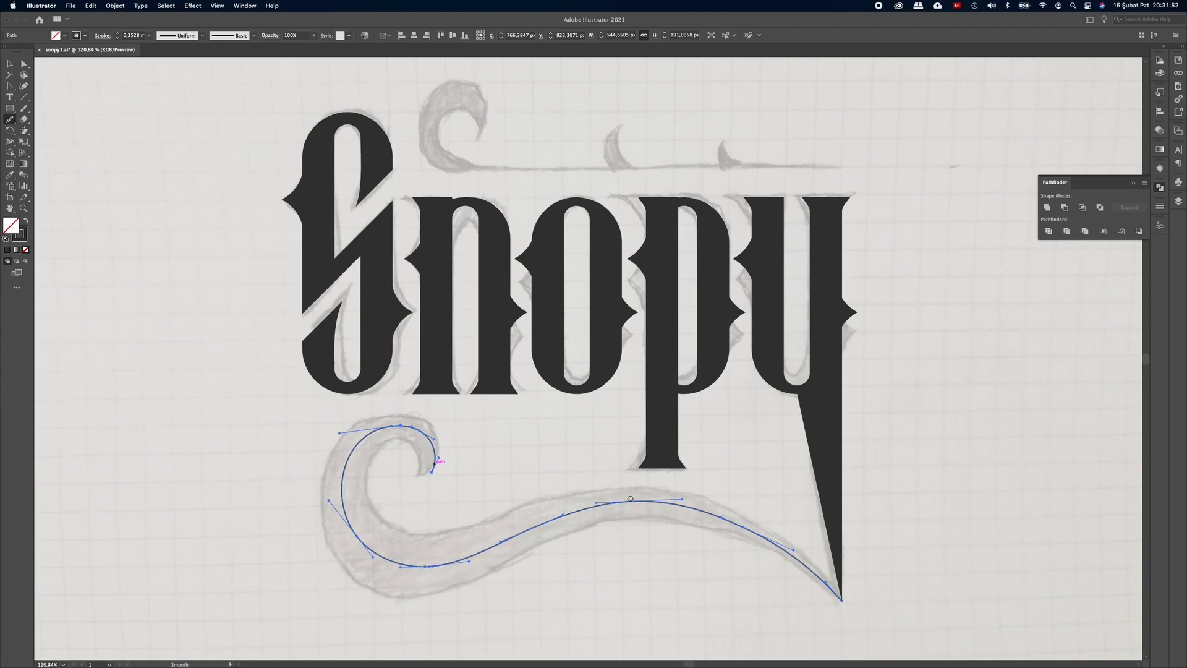
{"action": "left_click_drag", "start_coordinate": [630, 498], "coordinate": [677, 504]}
Step: Widen the swash stroke at its lower-left bend with the Width tool so it fills the sketched swash and tapers toward both ends
{"action": "left_click", "coordinate": [16, 65]}
{"action": "key", "text": "z"}
{"action": "left_click", "coordinate": [486, 474]}
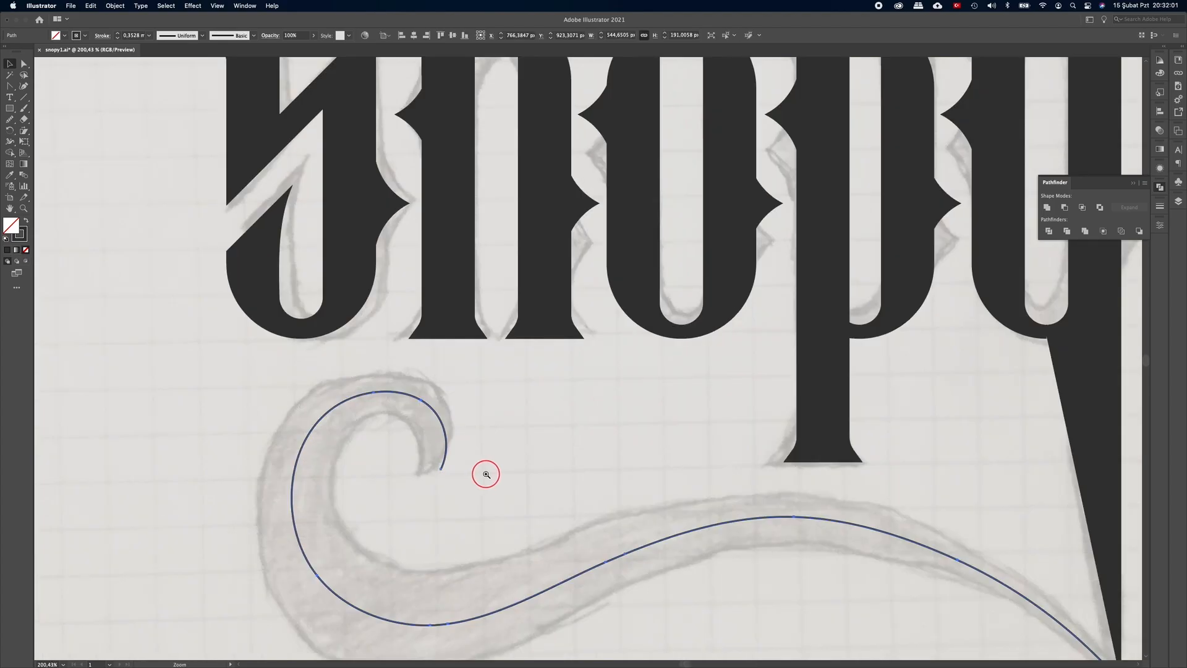
{"action": "left_click", "coordinate": [532, 503], "text": "alt"}
{"action": "left_click_drag", "start_coordinate": [575, 510], "coordinate": [527, 428]}
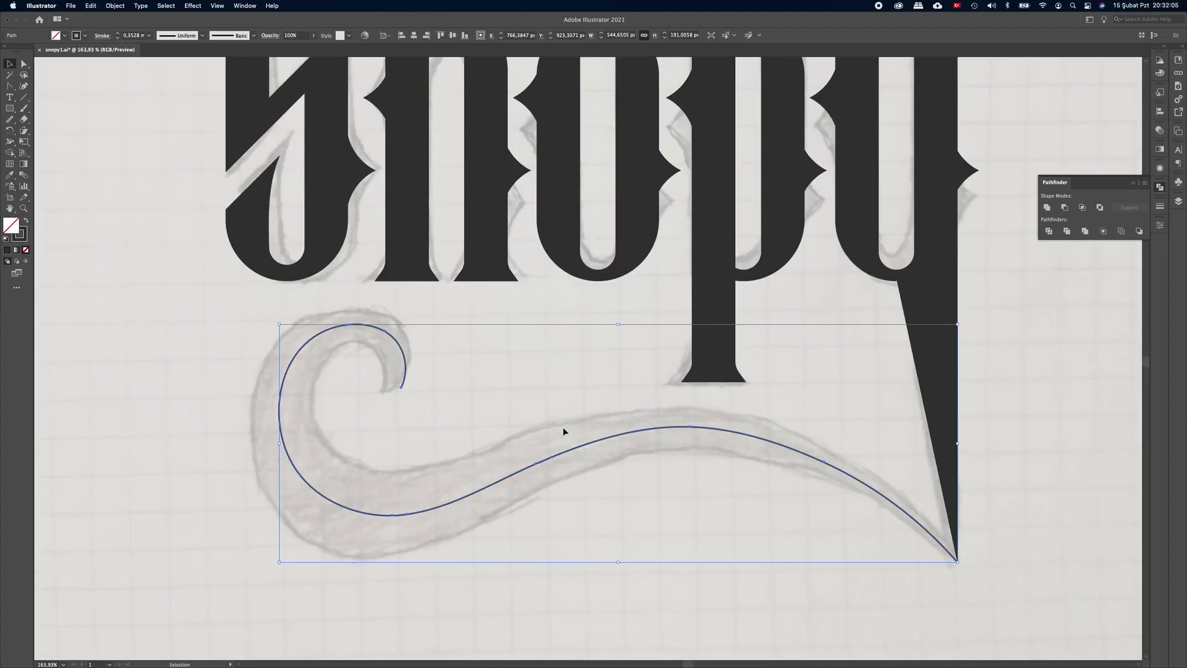
{"action": "left_click", "coordinate": [10, 143]}
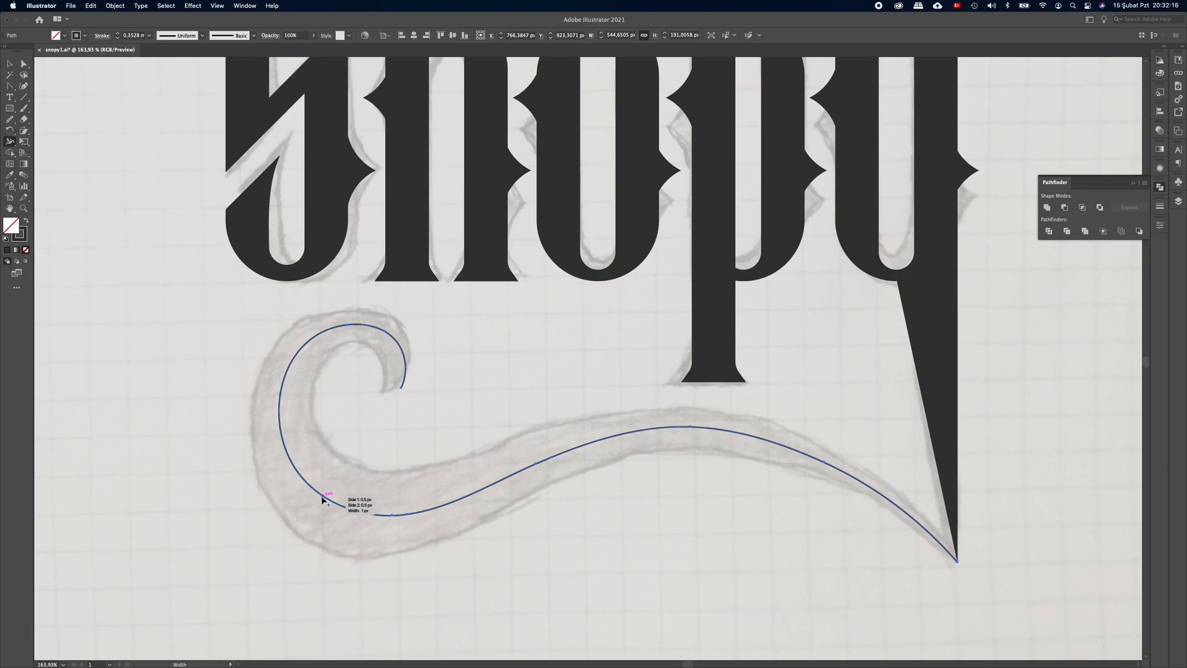
{"action": "left_click_drag", "start_coordinate": [326, 501], "coordinate": [354, 470]}
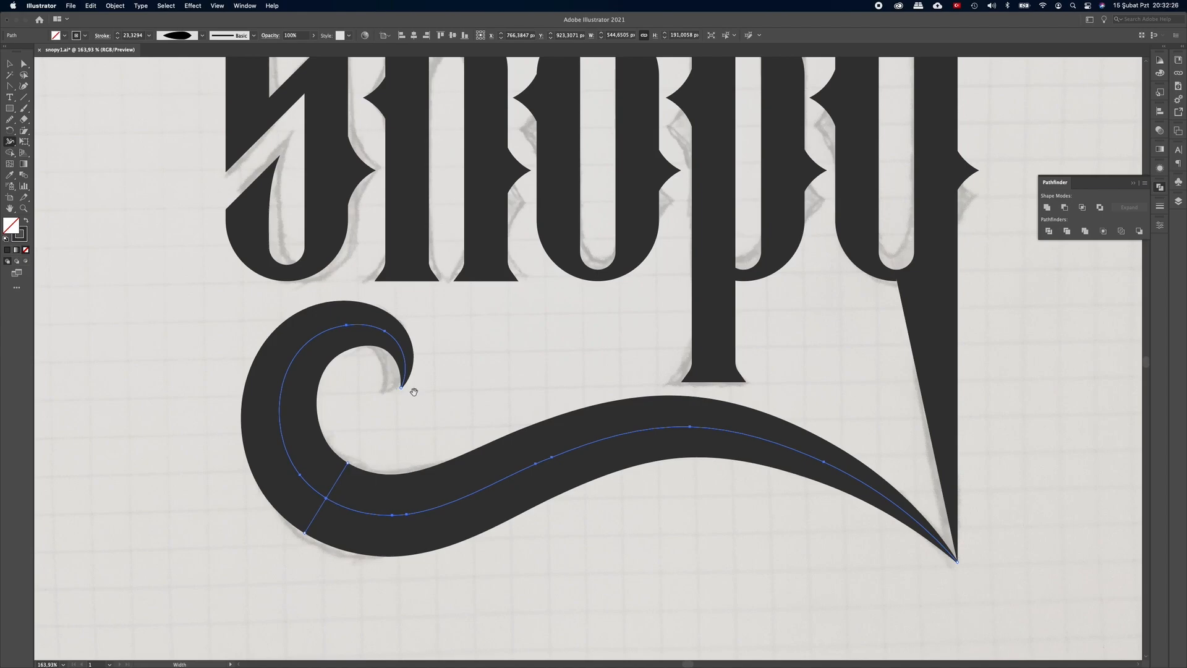
Step: Narrow the stroke width at the end of the swash's curl to a sharp point with the Width tool
{"action": "left_click_drag", "start_coordinate": [397, 381], "coordinate": [488, 390]}
{"action": "left_click_drag", "start_coordinate": [407, 401], "coordinate": [456, 421]}
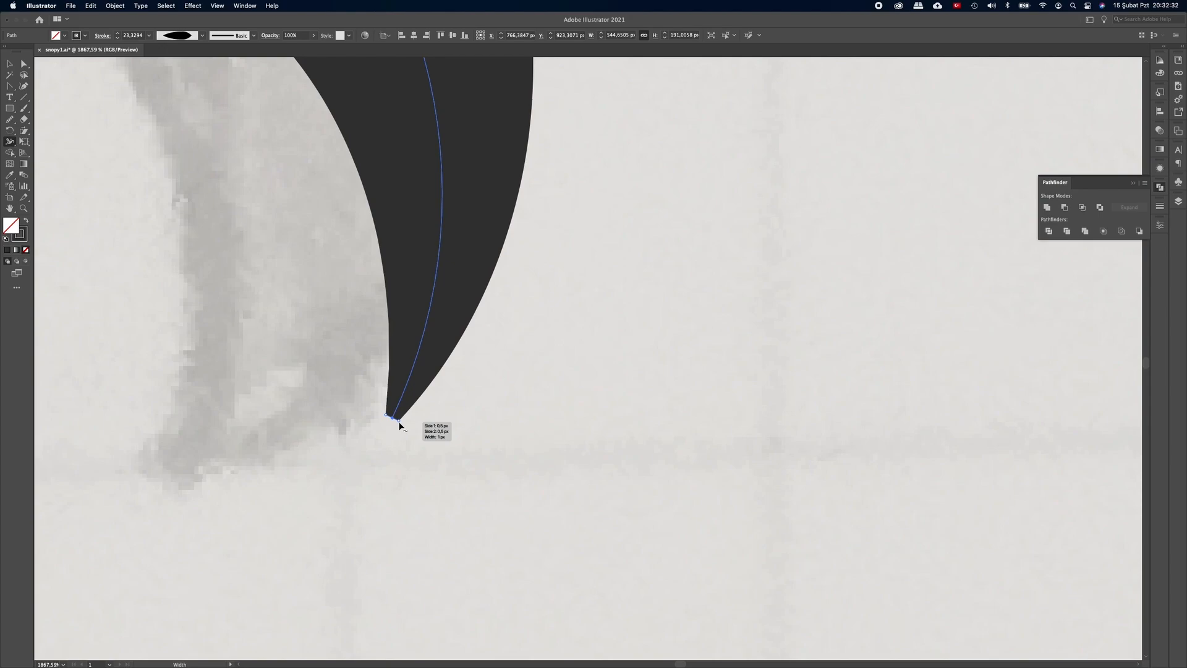
{"action": "left_click_drag", "start_coordinate": [400, 426], "coordinate": [394, 420]}
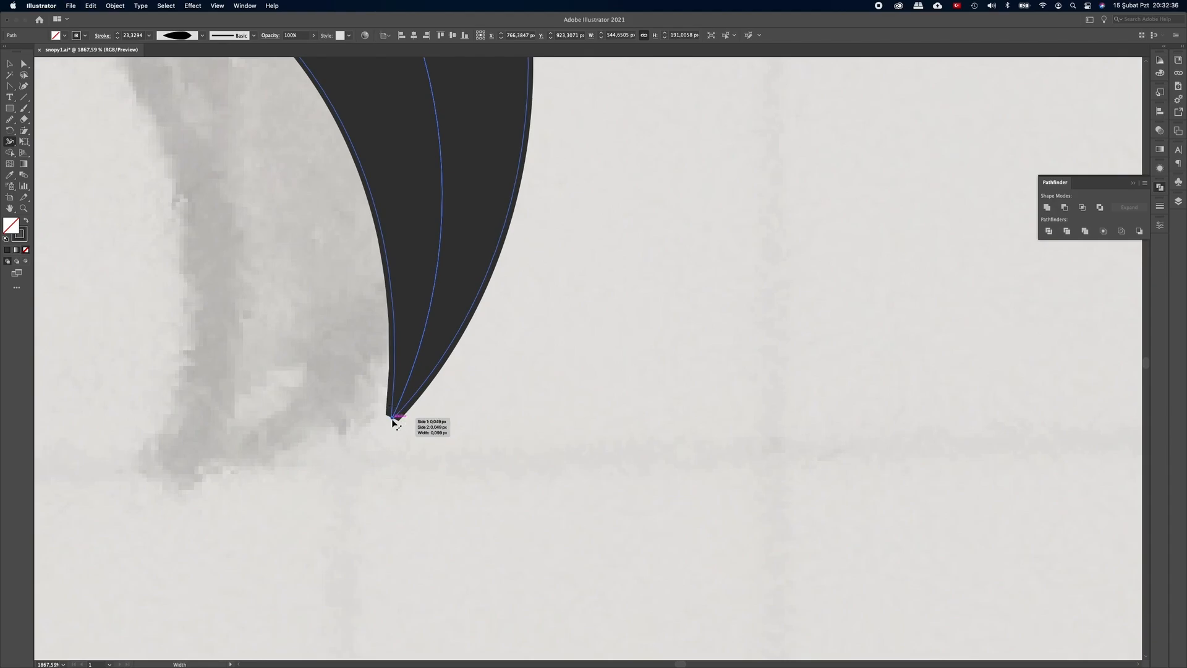
{"action": "left_click_drag", "start_coordinate": [582, 420], "coordinate": [734, 494]}
{"action": "mouse_move", "coordinate": [636, 474]}
{"action": "left_mouse_down"}
{"action": "mouse_move", "coordinate": [800, 502]}
{"action": "mouse_move", "coordinate": [668, 505]}
{"action": "left_mouse_up"}
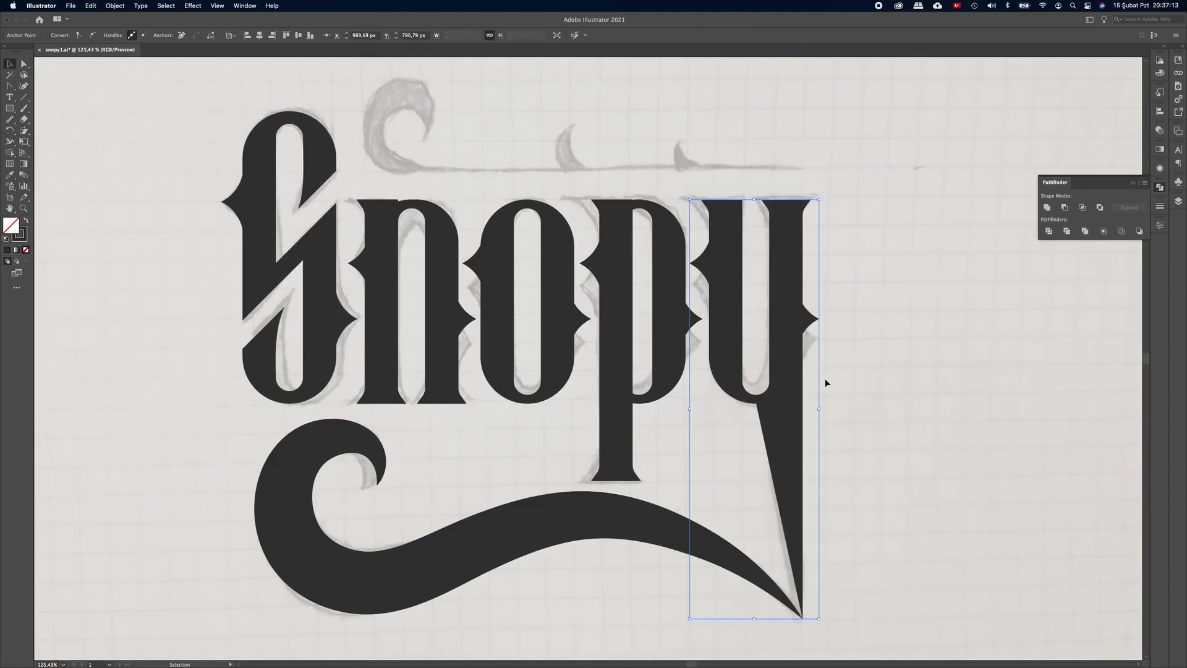
Step: Remove the inner anchor of the small notch where the y's bowl meets its pointed tail
{"action": "left_click_drag", "start_coordinate": [947, 279], "coordinate": [152, 329]}
{"action": "left_click", "coordinate": [223, 239]}
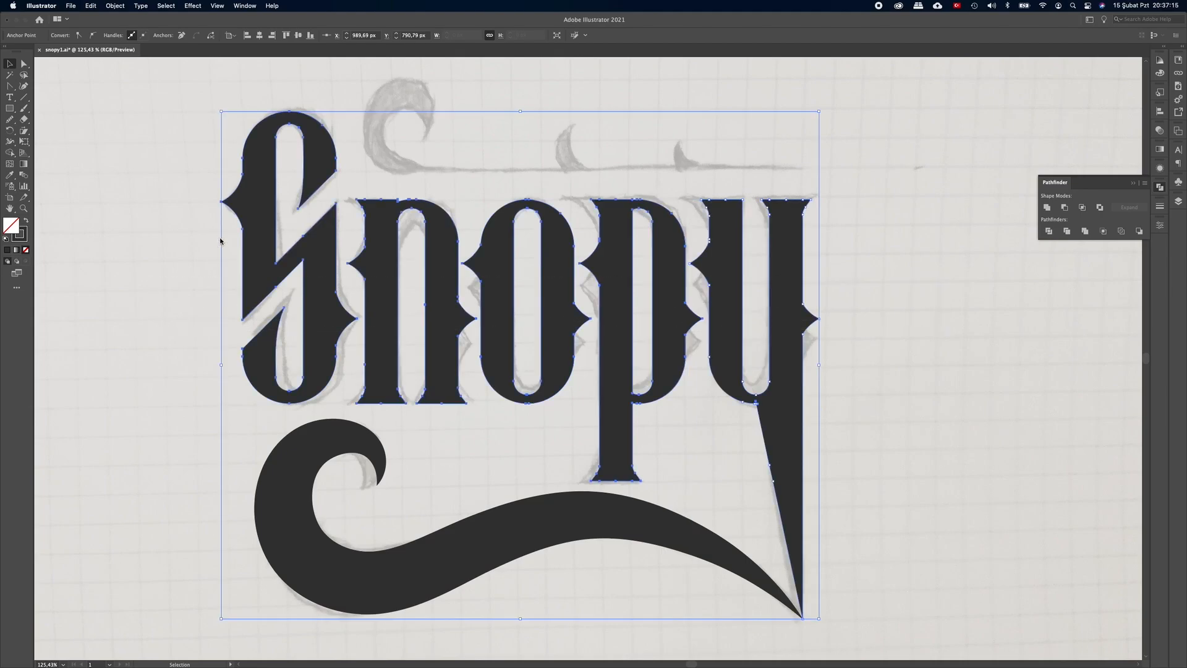
{"action": "key", "text": "z"}
{"action": "left_click_drag", "start_coordinate": [755, 410], "coordinate": [719, 397]}
{"action": "left_click_drag", "start_coordinate": [792, 421], "coordinate": [718, 370]}
{"action": "key", "text": "v"}
{"action": "left_click", "coordinate": [689, 331]}
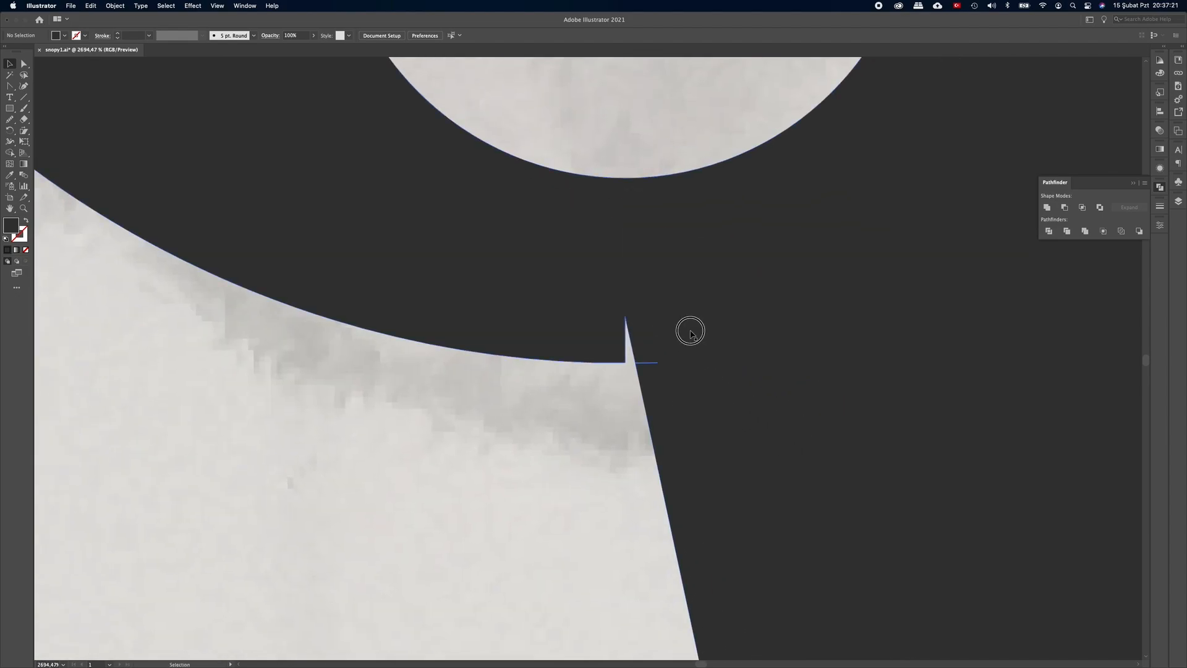
{"action": "left_click", "coordinate": [24, 65]}
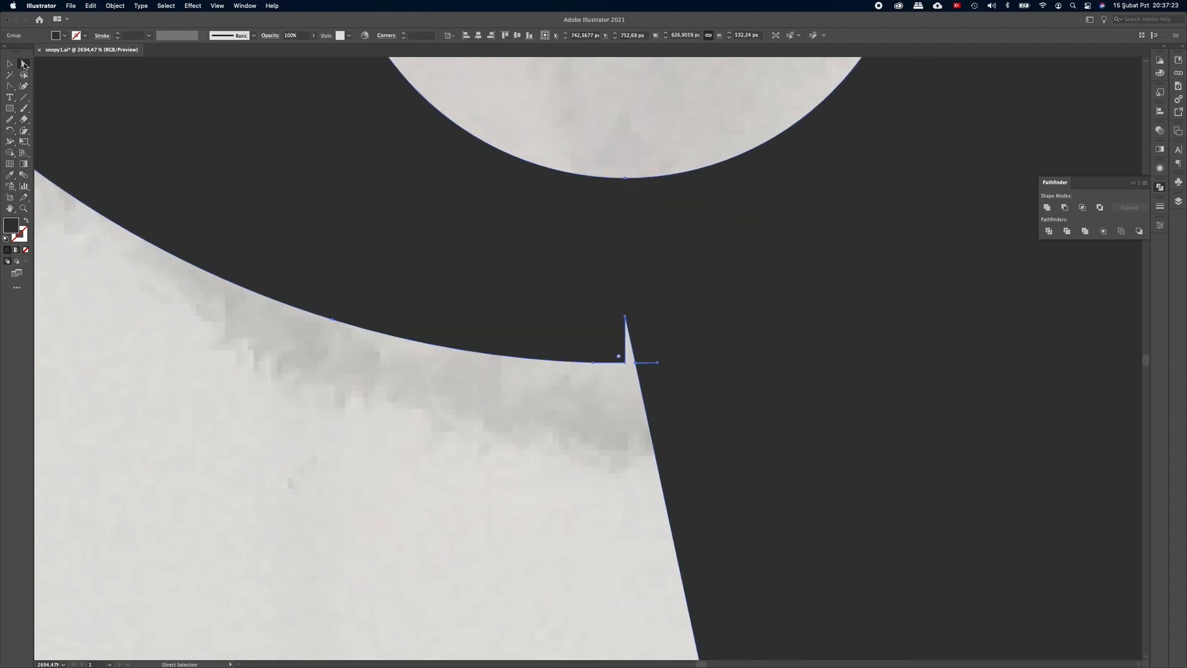
{"action": "left_click", "coordinate": [626, 316]}
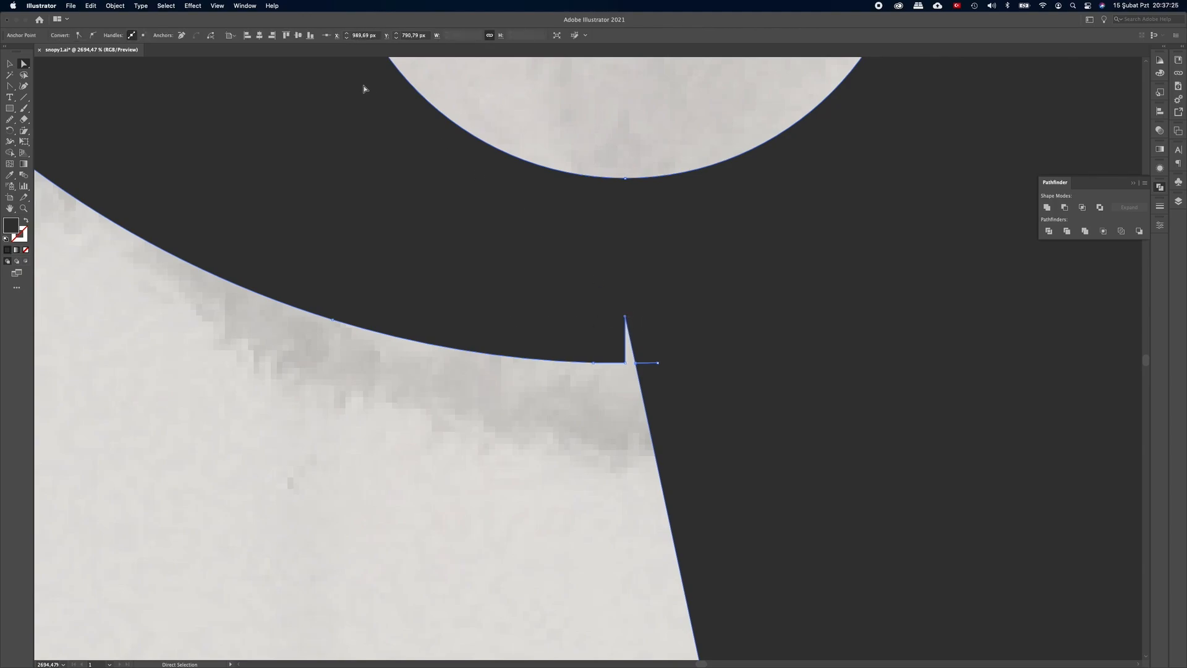
{"action": "left_click", "coordinate": [181, 35]}
Step: Remove the stray anchor overshooting the corner between the y's bowl and tail so the two edges meet cleanly
{"action": "key", "text": "super+space"}
{"action": "left_click_drag", "start_coordinate": [772, 392], "coordinate": [786, 394]}
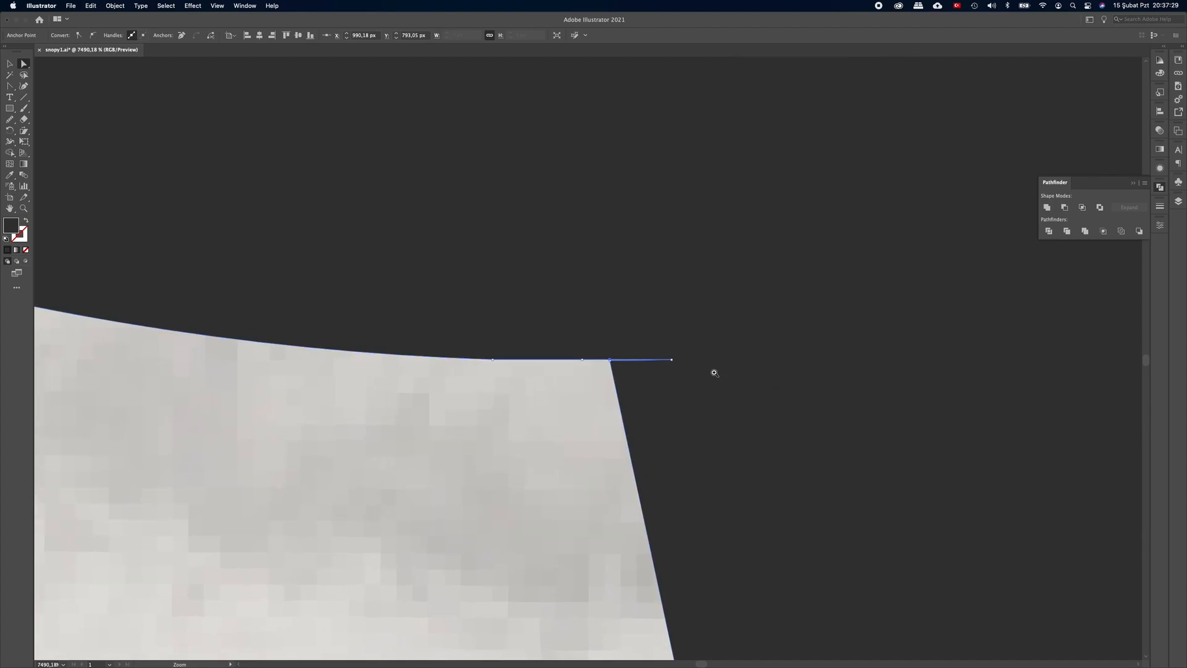
{"action": "left_click", "coordinate": [672, 360]}
{"action": "left_click_drag", "start_coordinate": [628, 374], "coordinate": [732, 389]}
{"action": "left_click", "coordinate": [588, 343]}
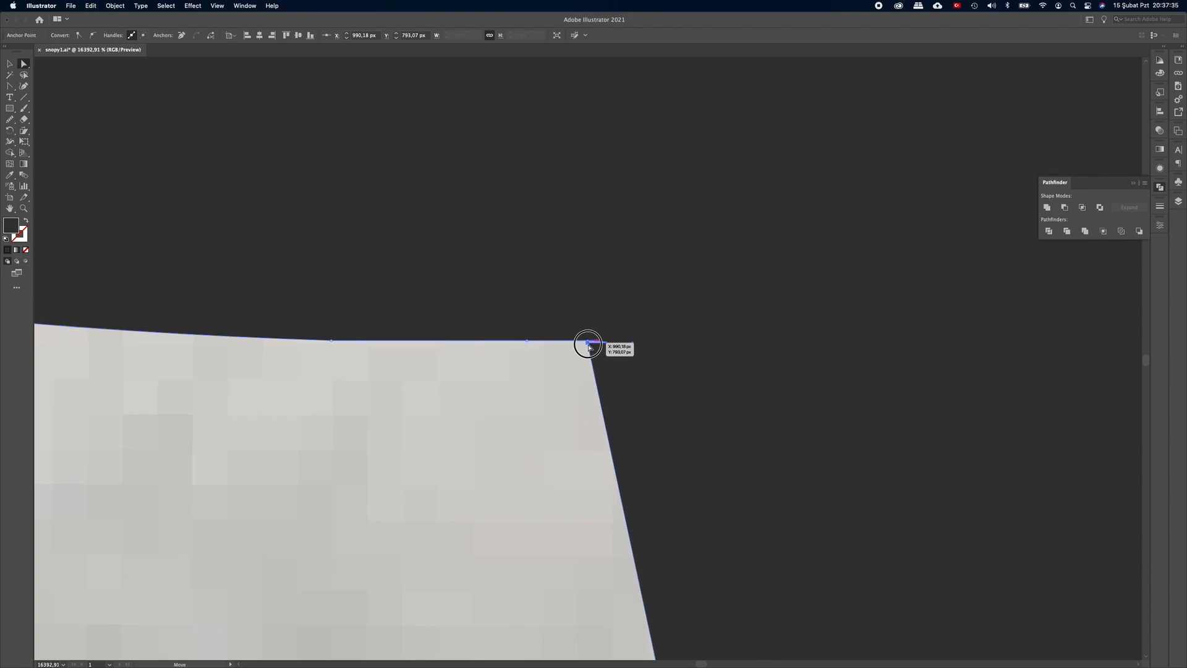
{"action": "left_click", "coordinate": [183, 36]}
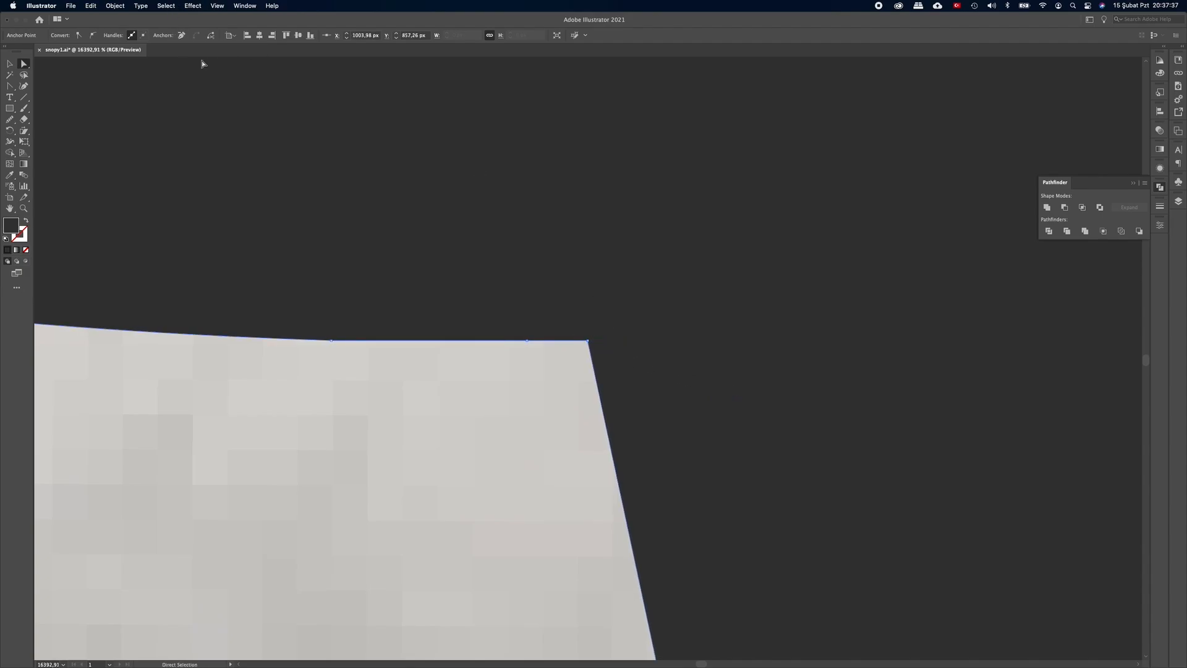
Step: Remove the outermost anchor of the short flat edge where the y's bowl meets its tail
{"action": "left_click_drag", "start_coordinate": [685, 341], "coordinate": [618, 338]}
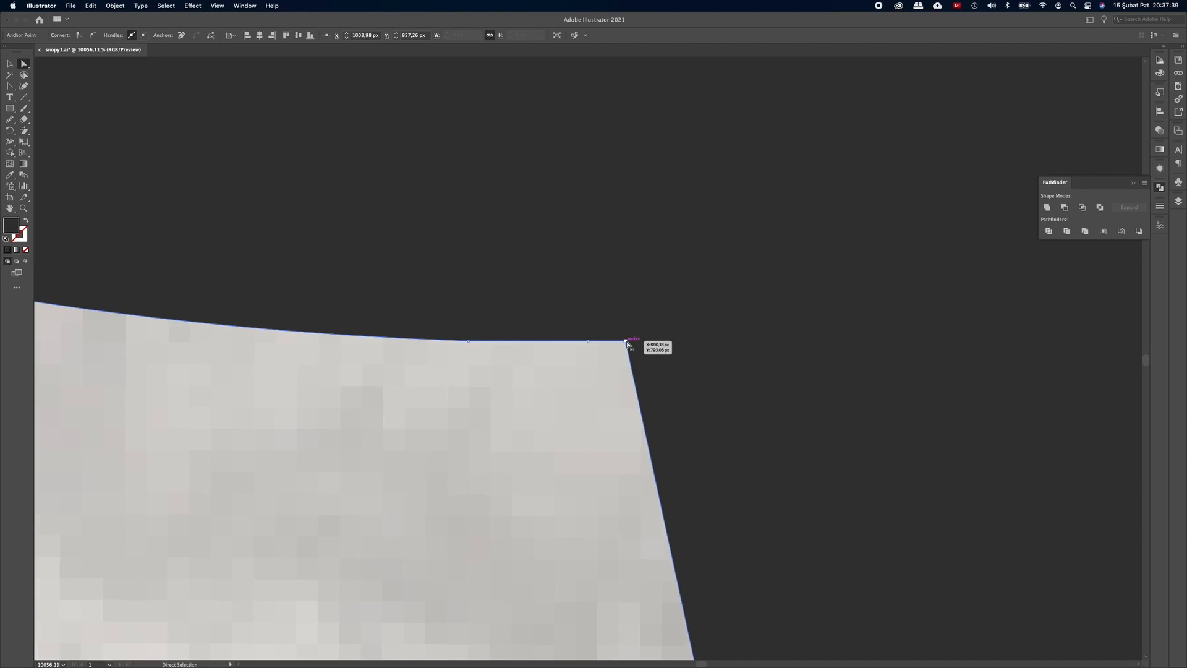
{"action": "left_click", "coordinate": [626, 341]}
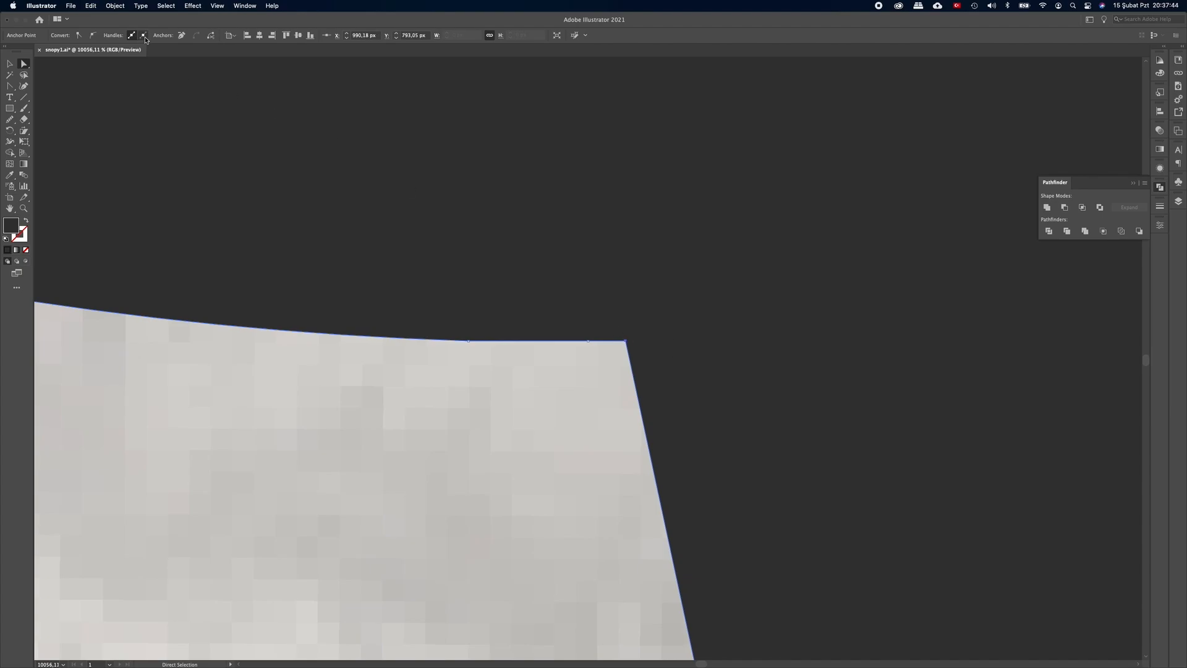
{"action": "left_click", "coordinate": [183, 35]}
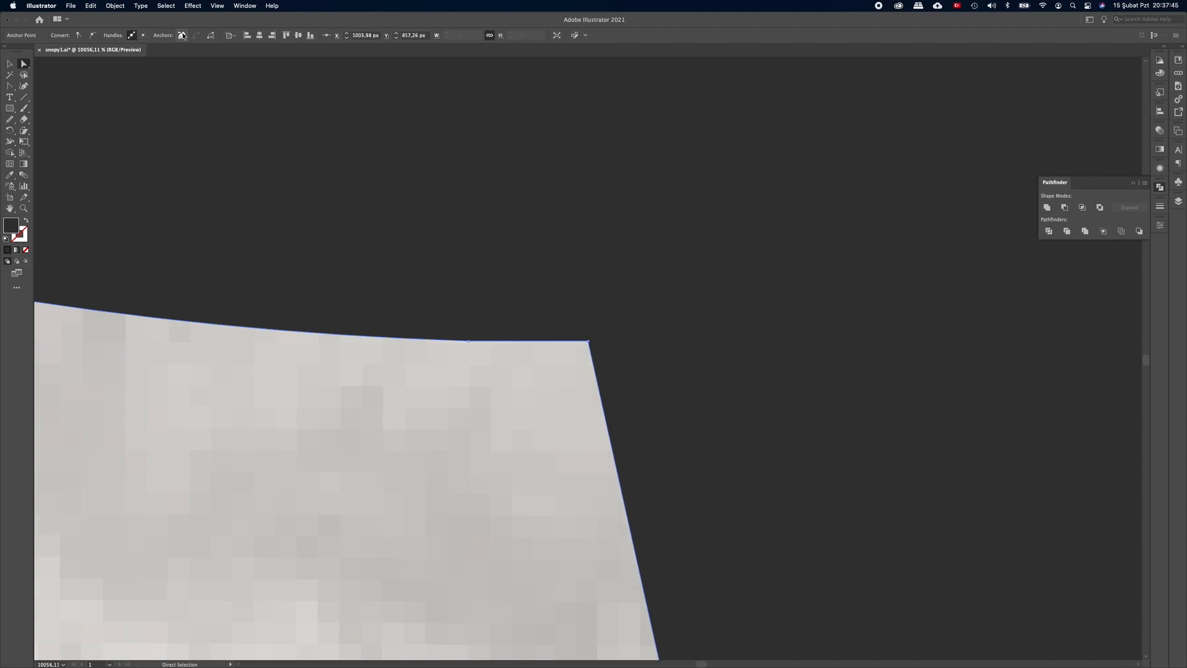
Step: Round the corner between the y's bowl and tail with a radius of about 1.96 px
{"action": "left_click", "coordinate": [590, 344]}
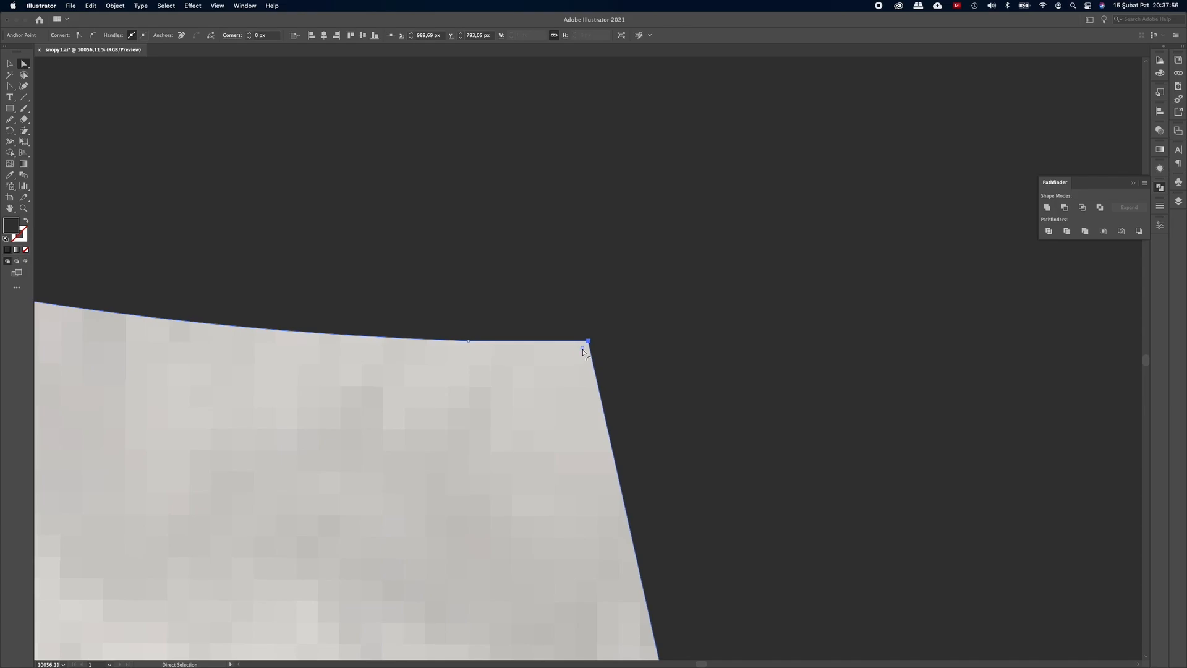
{"action": "left_click_drag", "start_coordinate": [685, 335], "coordinate": [432, 344]}
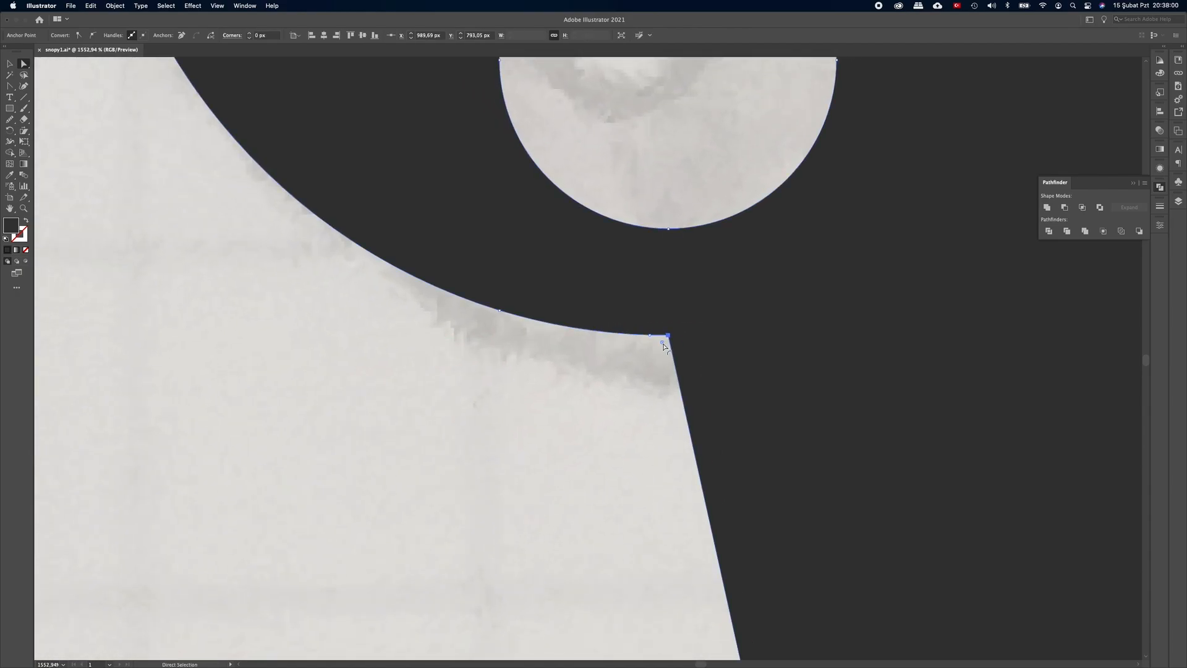
{"action": "left_click_drag", "start_coordinate": [662, 342], "coordinate": [631, 385]}
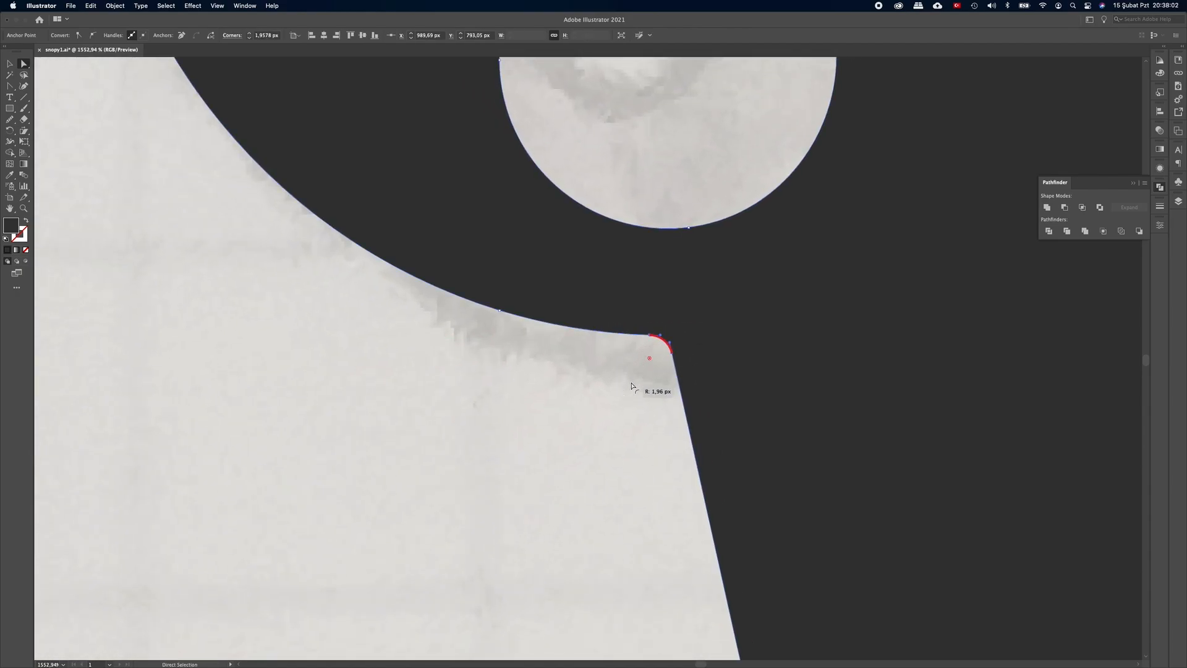
{"action": "left_click", "coordinate": [607, 354]}
{"action": "left_click_drag", "start_coordinate": [702, 355], "coordinate": [572, 356]}
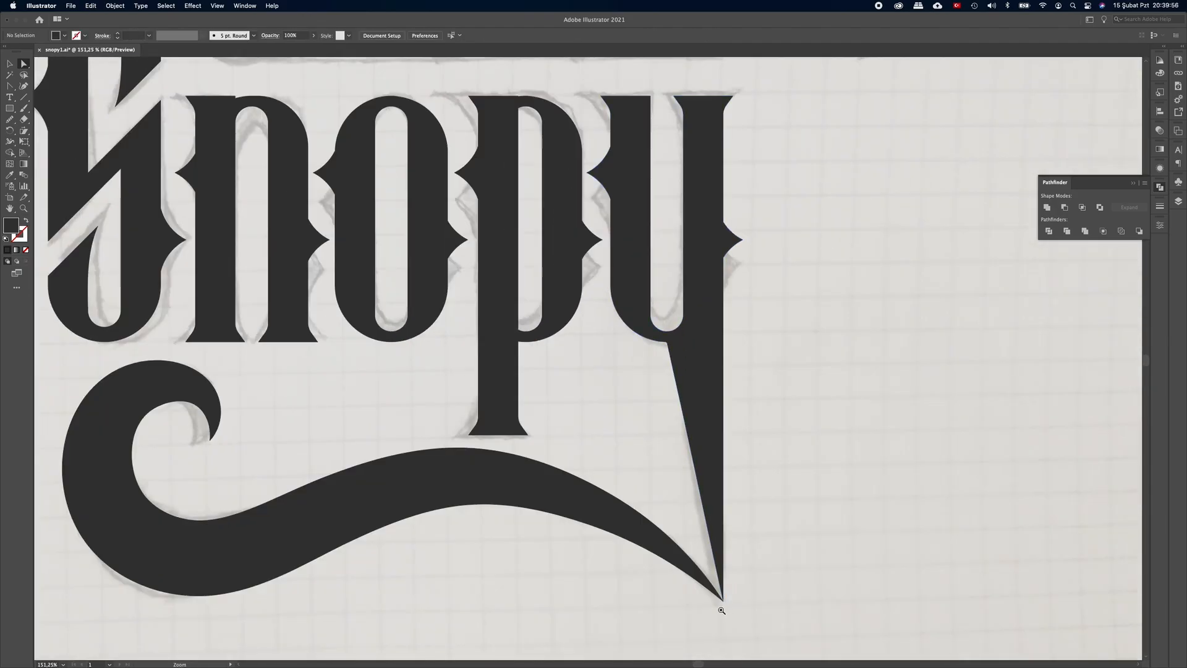
Step: Expand the appearance of the swash stroke into a filled outline
{"action": "left_click_drag", "start_coordinate": [722, 605], "coordinate": [765, 615]}
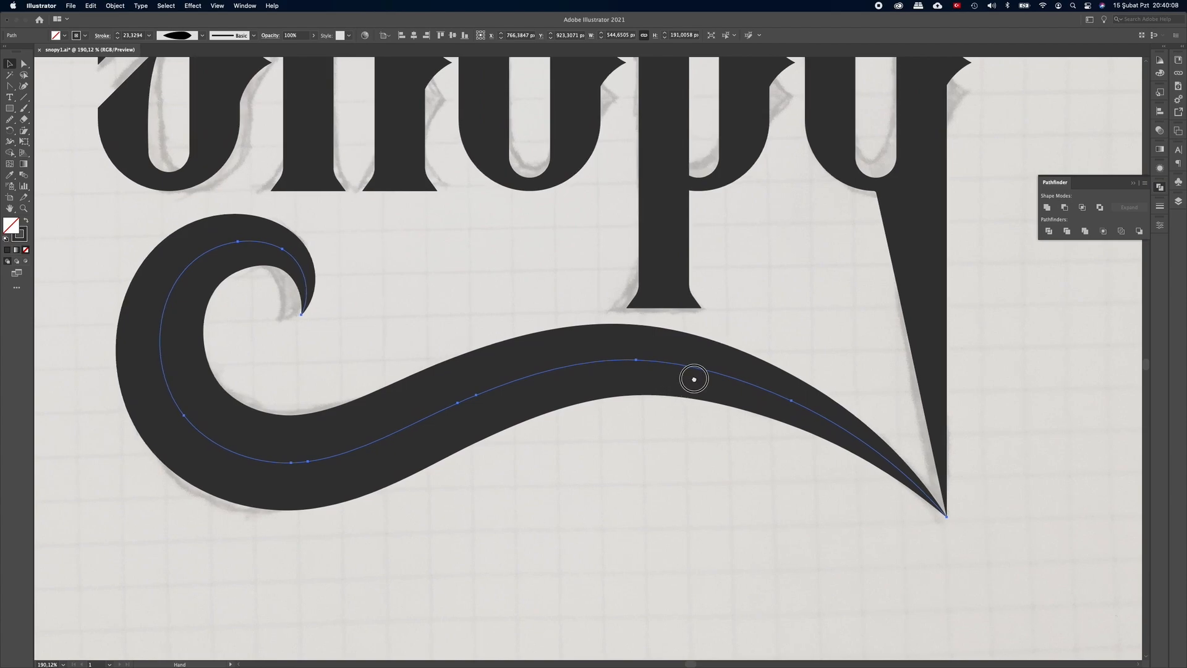
{"action": "left_click_drag", "start_coordinate": [694, 379], "coordinate": [633, 379]}
{"action": "left_click", "coordinate": [117, 5]}
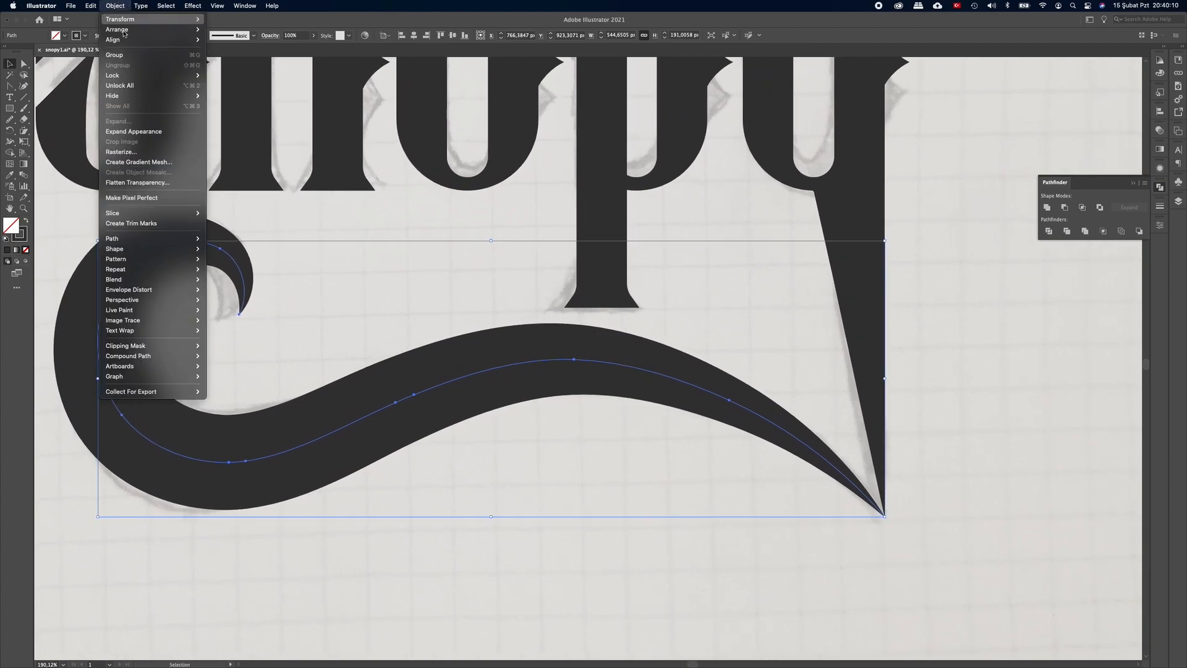
{"action": "left_click", "coordinate": [158, 135]}
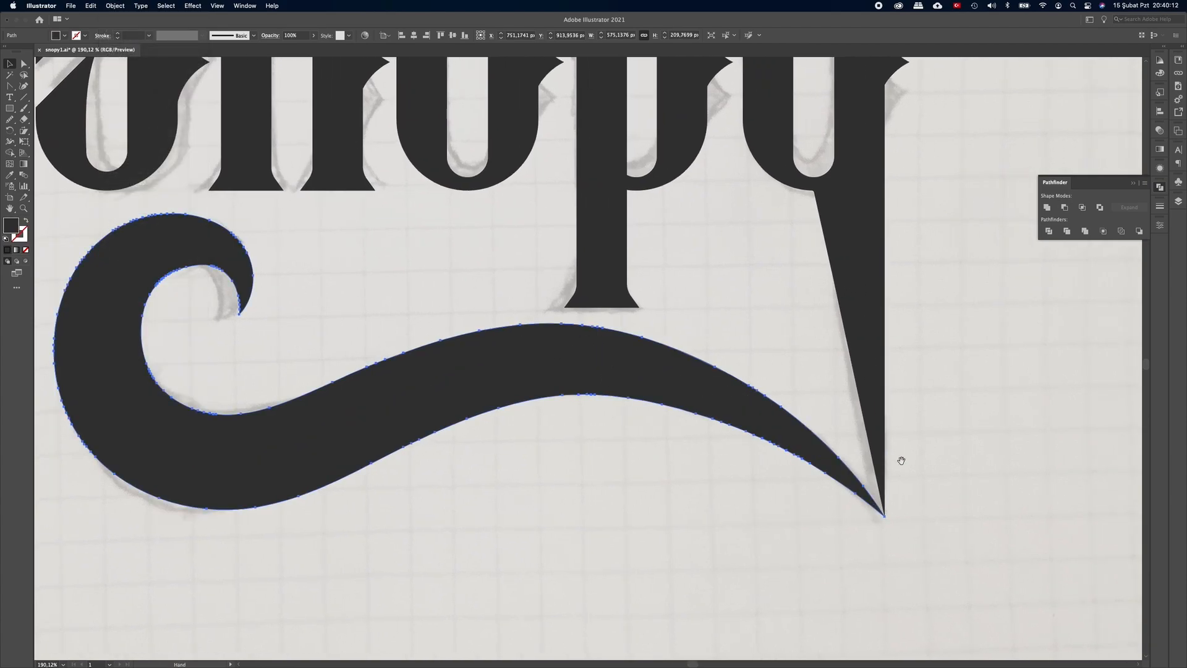
Step: Move the expanded swash about 3 px to the right so its tip crosses the point of the y's tail
{"action": "mouse_move", "coordinate": [898, 458]}
{"action": "left_mouse_down"}
{"action": "mouse_move", "coordinate": [710, 455]}
{"action": "mouse_move", "coordinate": [853, 488]}
{"action": "left_mouse_up"}
{"action": "left_click", "coordinate": [727, 478]}
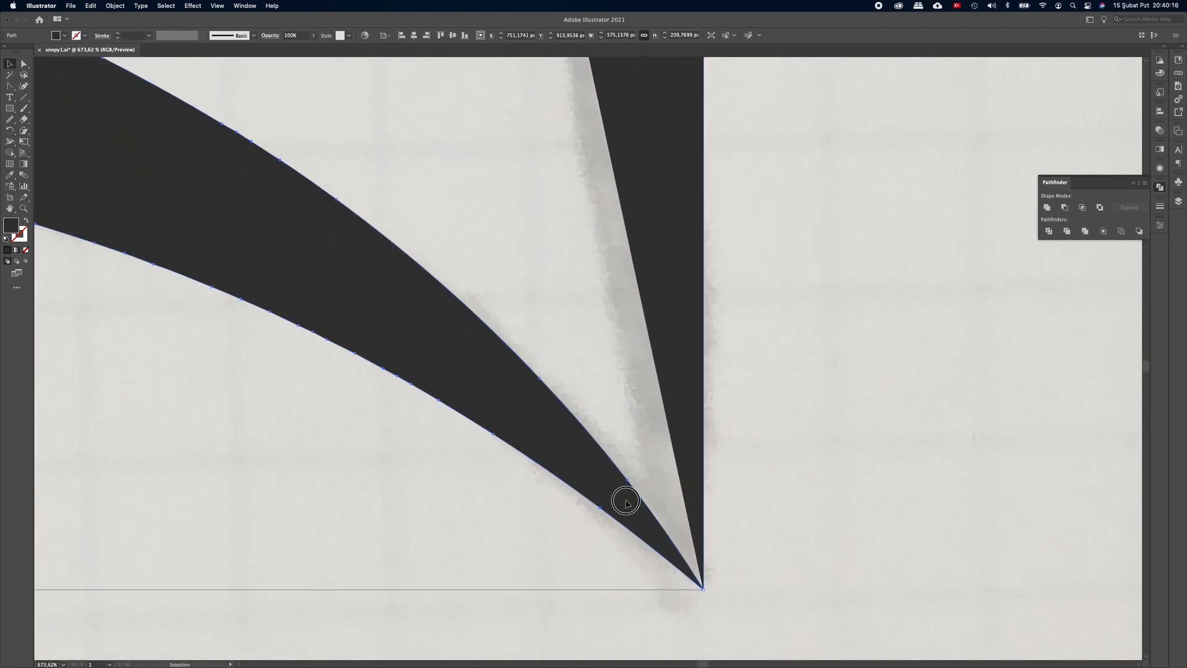
{"action": "left_click_drag", "start_coordinate": [628, 498], "coordinate": [643, 504]}
Step: Select the swash and lettering and trim the protruding tips where the swash crosses the y's tail with the Shape Builder tool
{"action": "left_click_drag", "start_coordinate": [792, 514], "coordinate": [674, 609]}
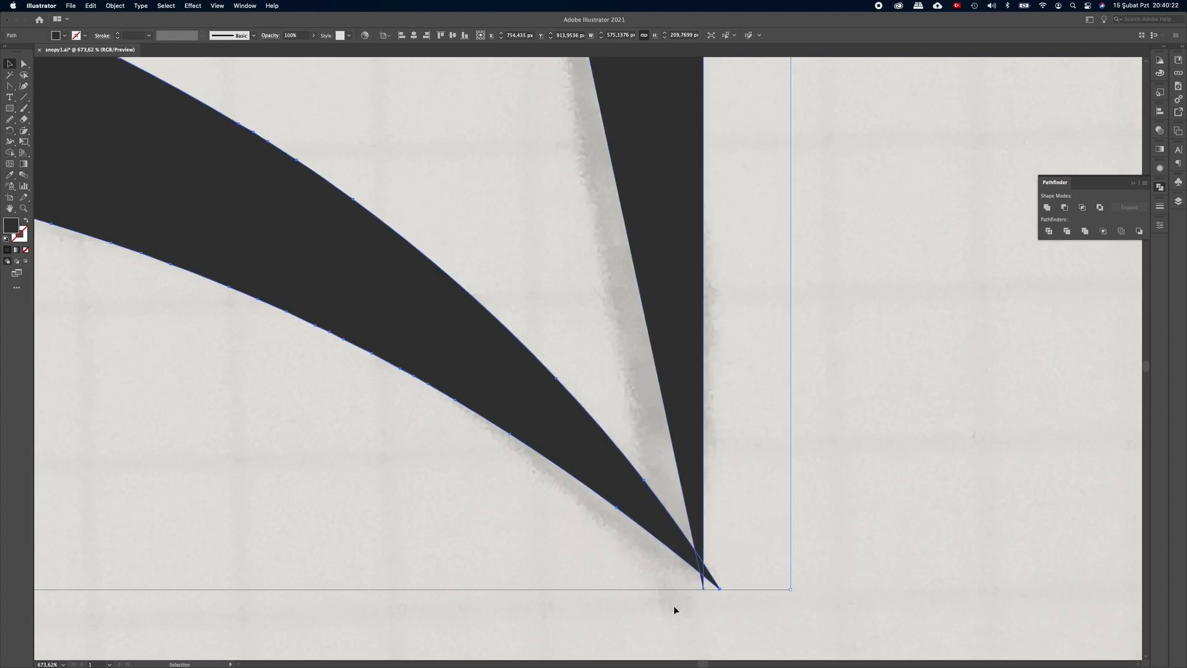
{"action": "left_click", "coordinate": [10, 153]}
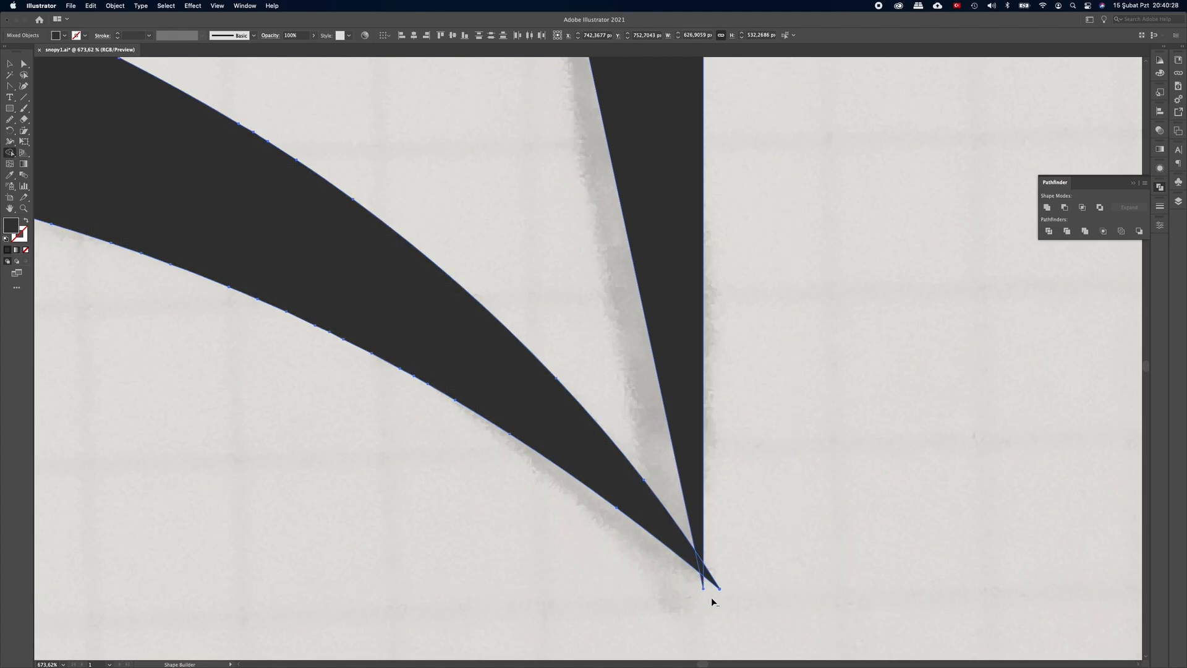
{"action": "scroll", "coordinate": [712, 594], "scroll_direction": "up", "scroll_amount": 3}
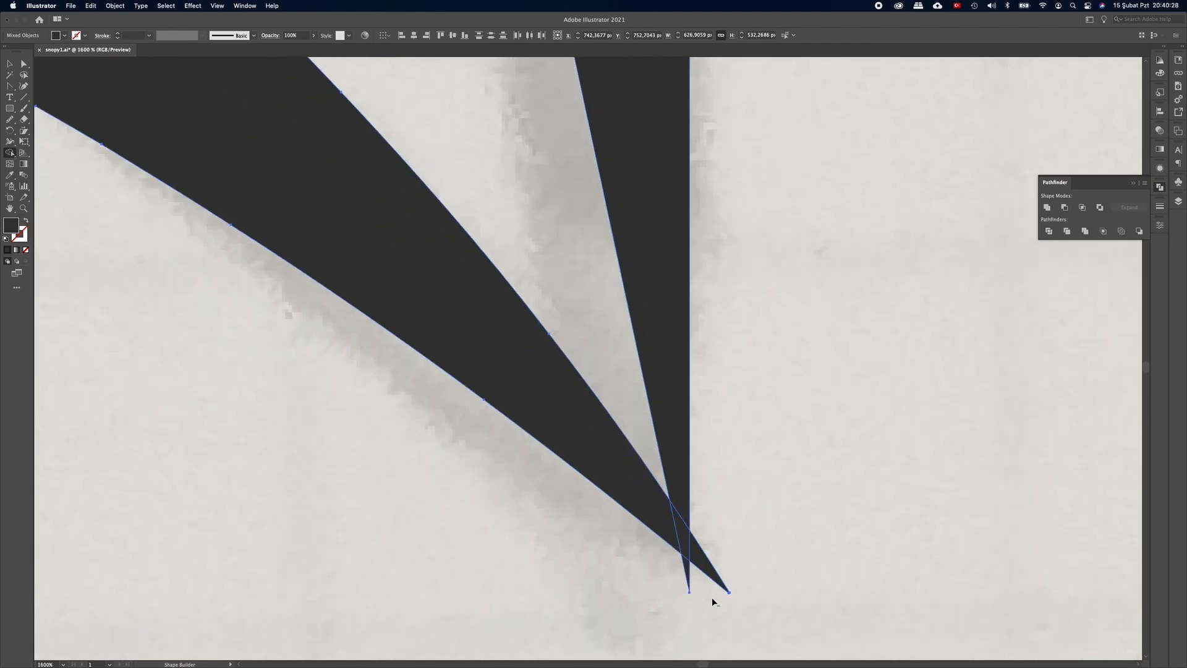
{"action": "left_click", "coordinate": [702, 565]}
{"action": "left_click_drag", "start_coordinate": [808, 518], "coordinate": [485, 519]}
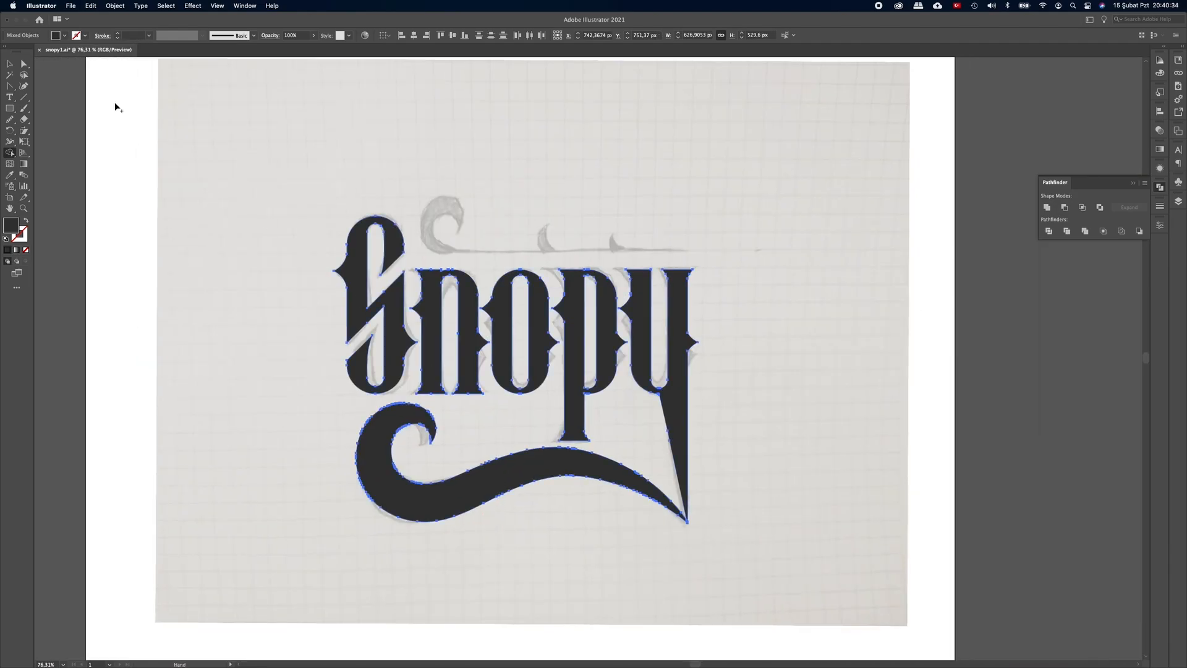
Step: Unite the lettering and the swash into one shape with Pathfinder and deselect it
{"action": "key", "text": "v"}
{"action": "left_click", "coordinate": [869, 383]}
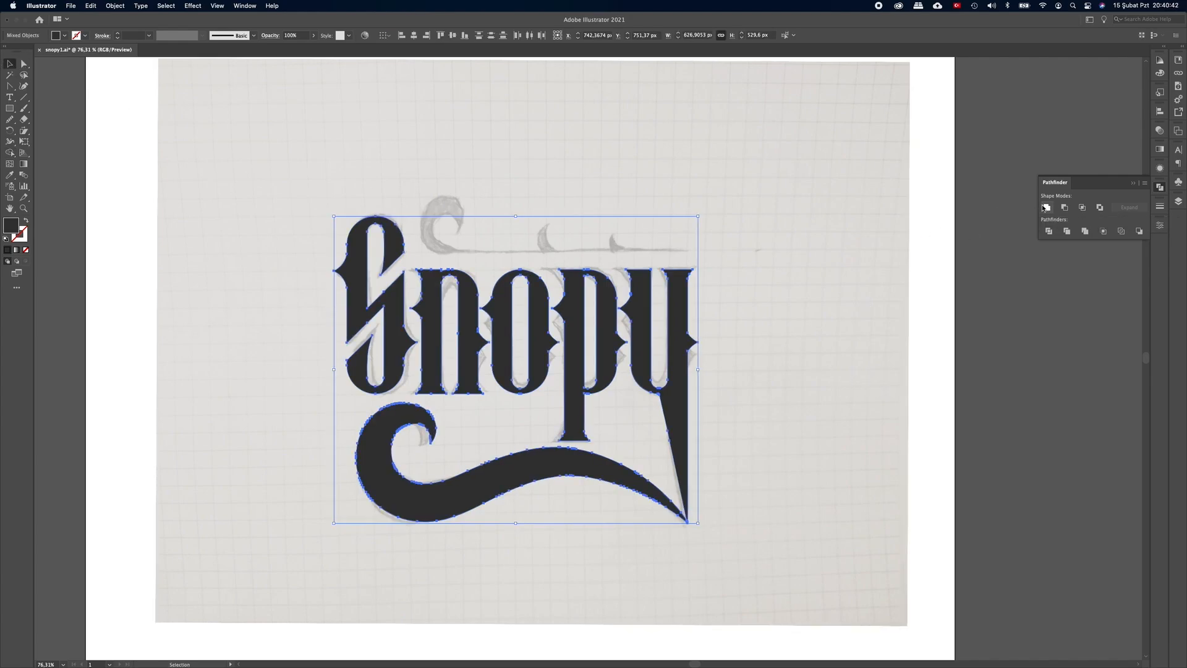
{"action": "left_click", "coordinate": [1049, 208]}
{"action": "left_click", "coordinate": [795, 225]}
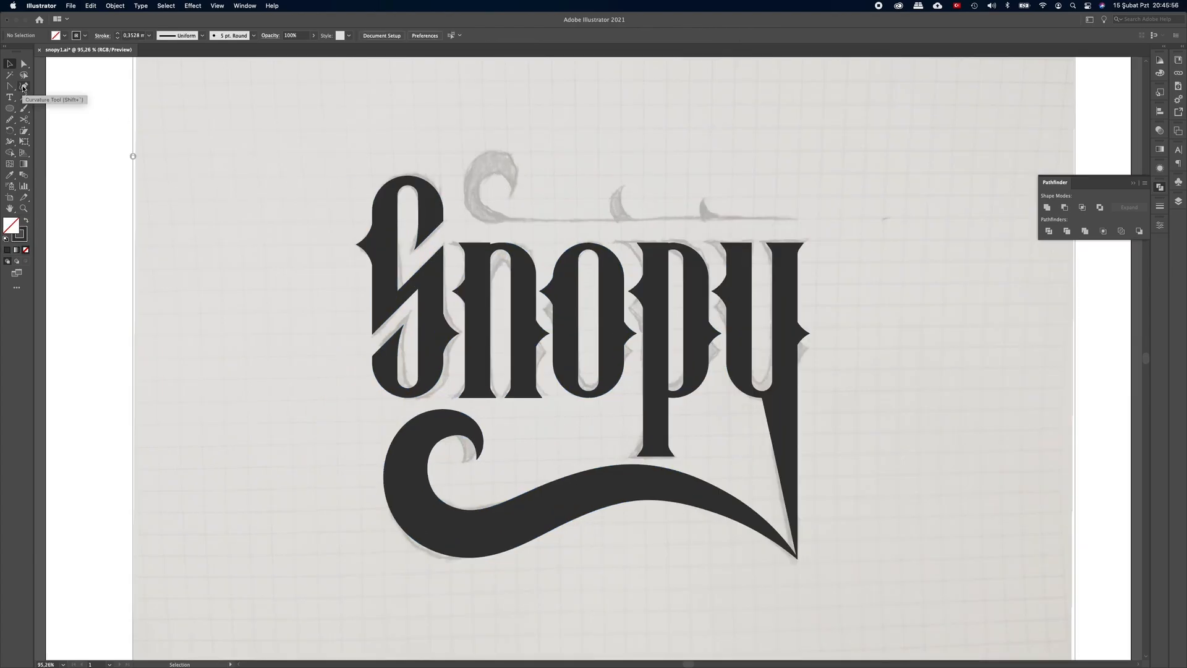
Step: Trace the sketched flourish above the letters with the Curvature tool, as a straight line running from above the y into the curl
{"action": "left_click", "coordinate": [23, 87]}
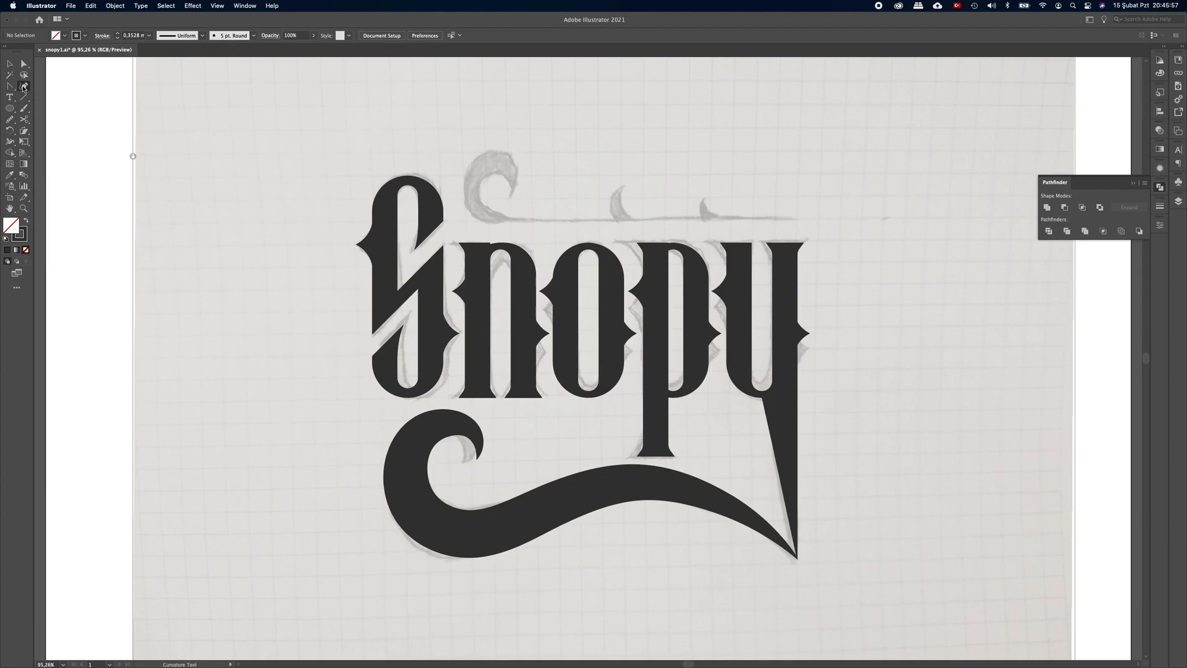
{"action": "left_click", "coordinate": [795, 219]}
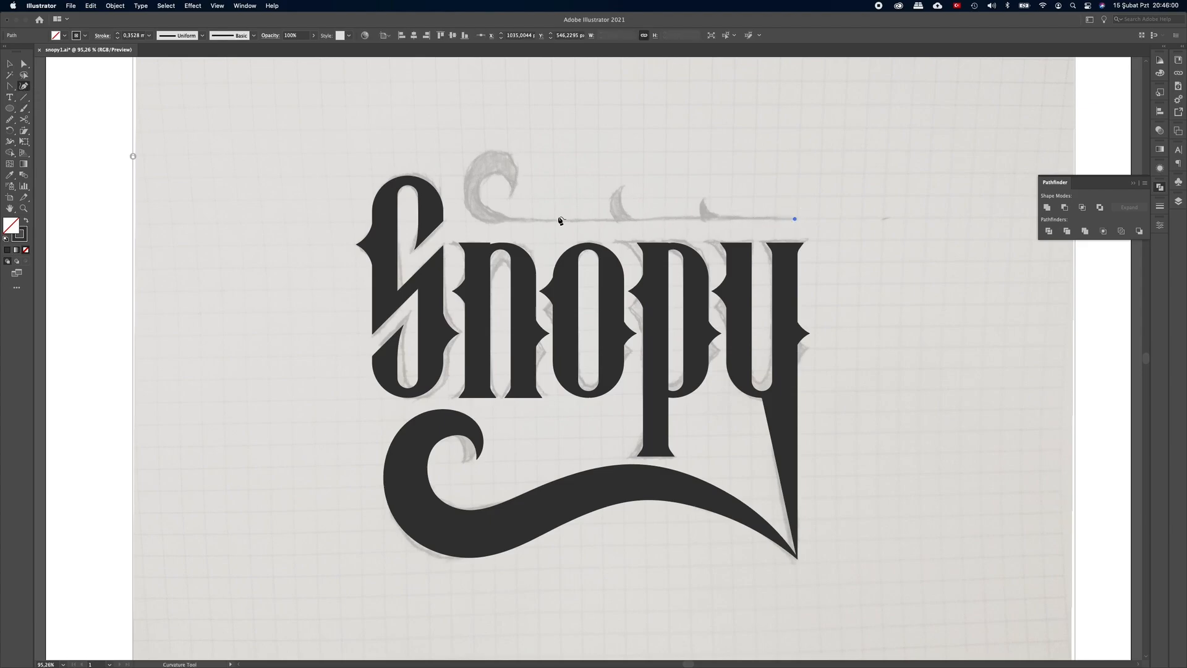
{"action": "left_click", "coordinate": [511, 219]}
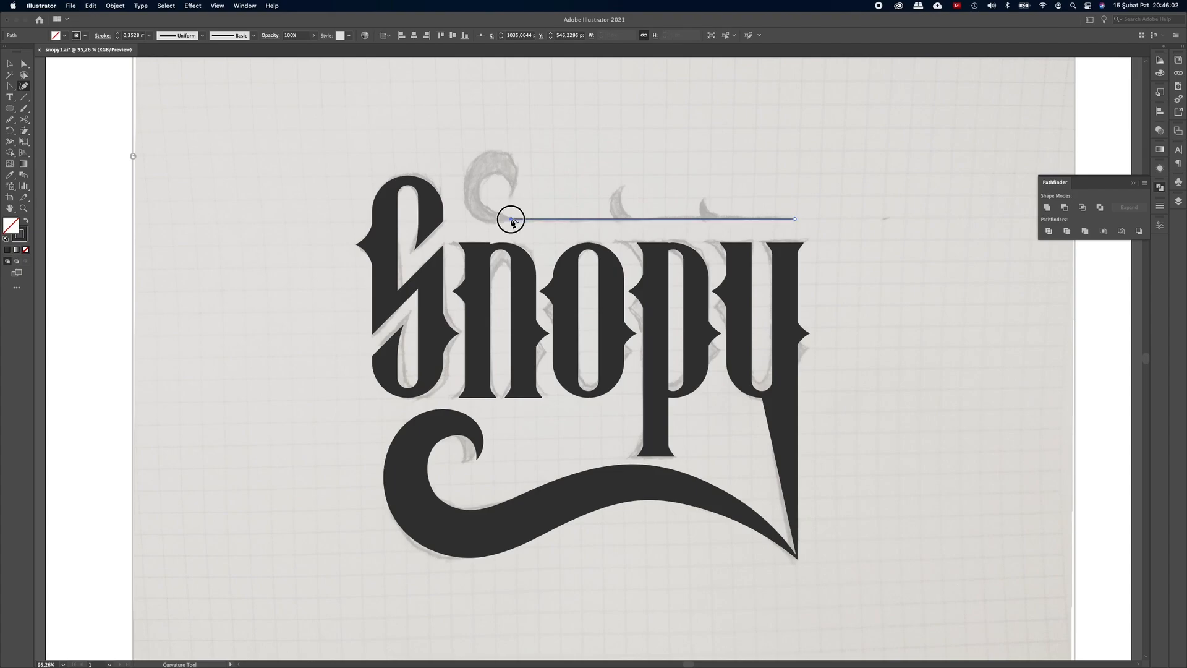
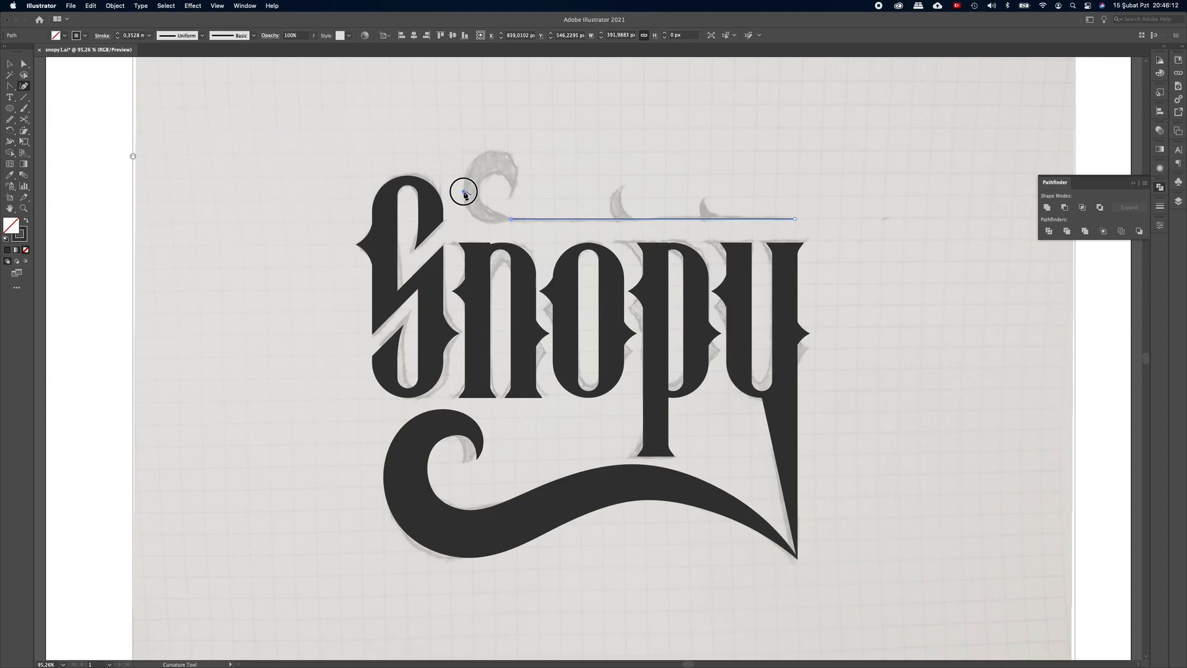
{"action": "left_click", "coordinate": [464, 192]}
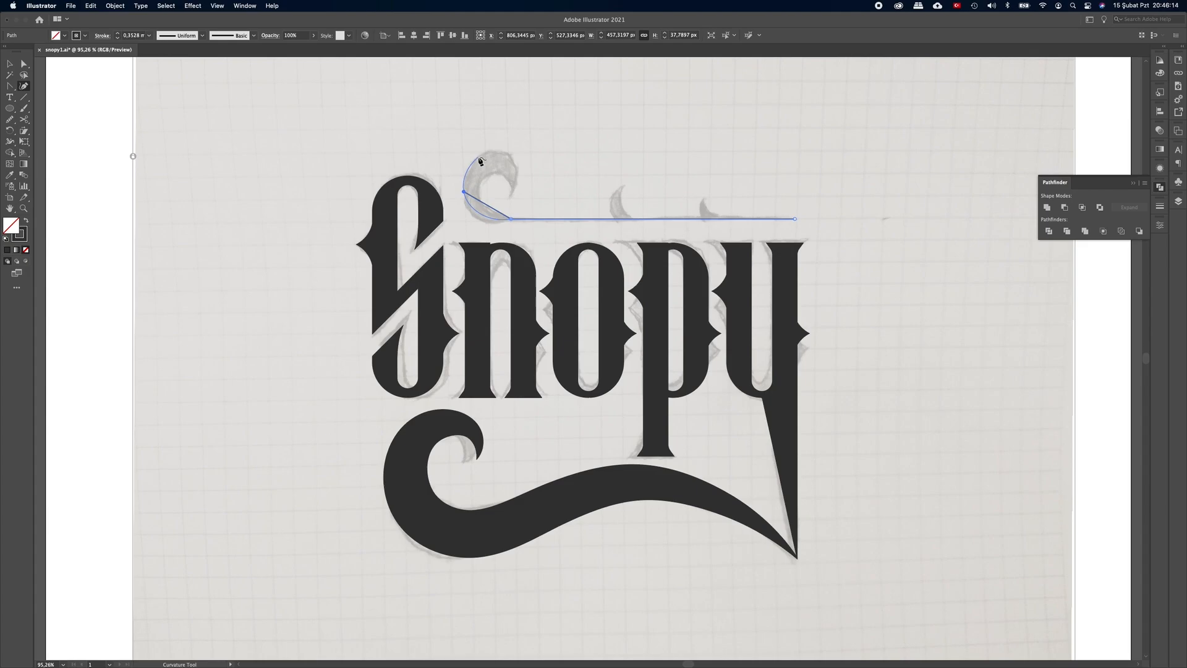
{"action": "left_click", "coordinate": [479, 159]}
{"action": "left_click", "coordinate": [513, 159]}
{"action": "left_click", "coordinate": [518, 180]}
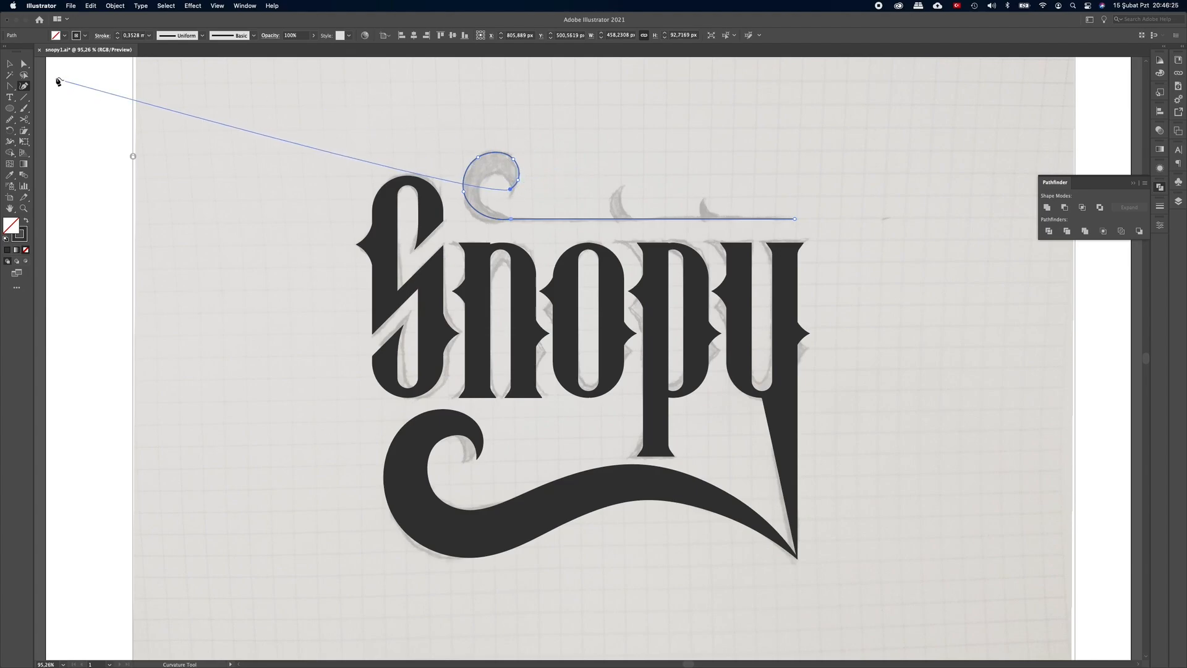
Step: Adjust the anchor where the flourish's curl meets its straight line so the curve flows smoothly into the line
{"action": "left_click", "coordinate": [24, 65]}
{"action": "left_click", "coordinate": [511, 219]}
{"action": "left_click_drag", "start_coordinate": [505, 215], "coordinate": [567, 225]}
{"action": "left_click_drag", "start_coordinate": [427, 248], "coordinate": [413, 236]}
{"action": "left_click", "coordinate": [495, 266]}
{"action": "left_click_drag", "start_coordinate": [584, 265], "coordinate": [507, 268]}
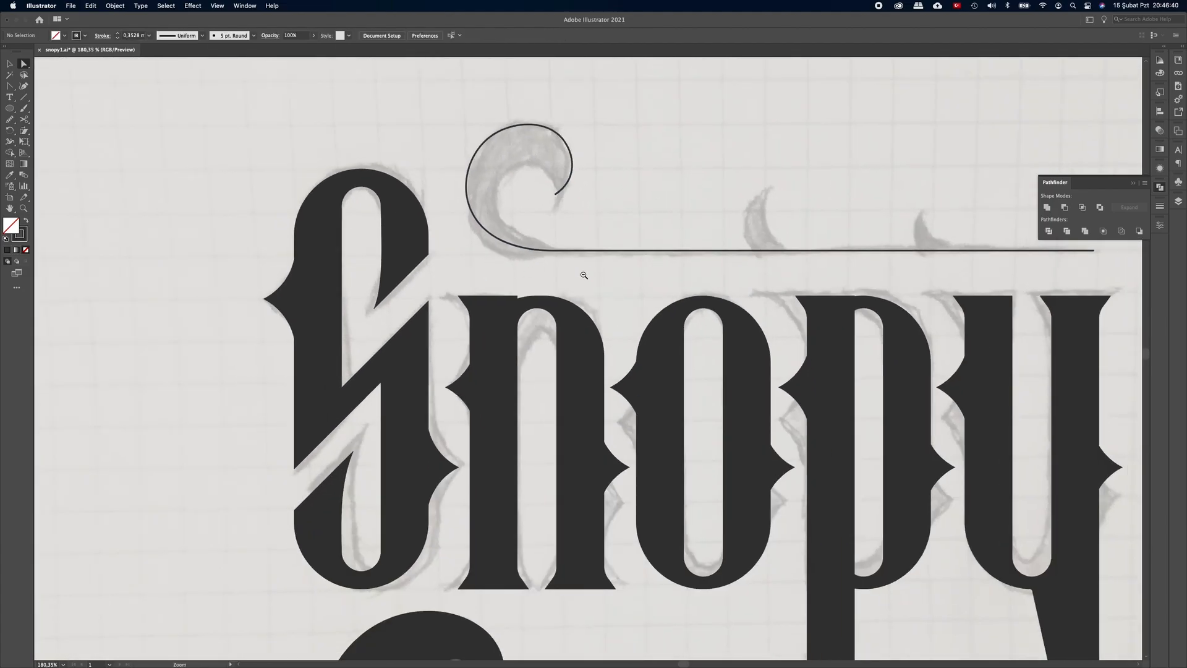
{"action": "left_click_drag", "start_coordinate": [683, 286], "coordinate": [535, 267]}
Step: Widen the upper flourish's stroke at its curl with the Width tool so it tapers toward both ends
{"action": "key", "text": "v"}
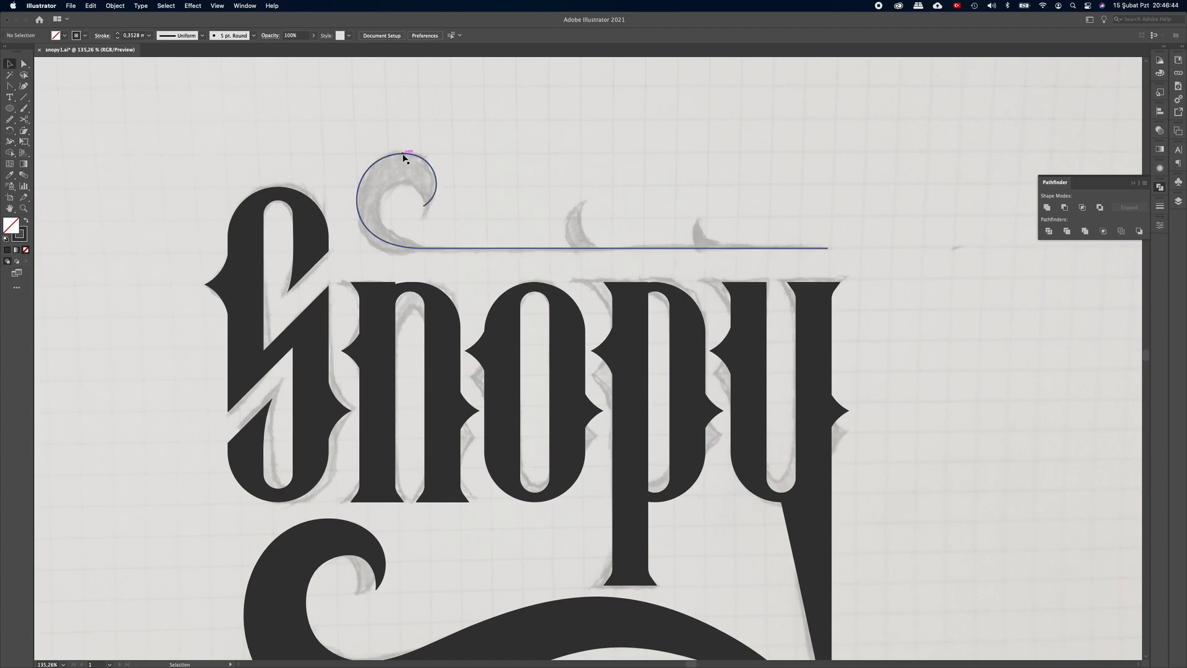
{"action": "left_click", "coordinate": [403, 158]}
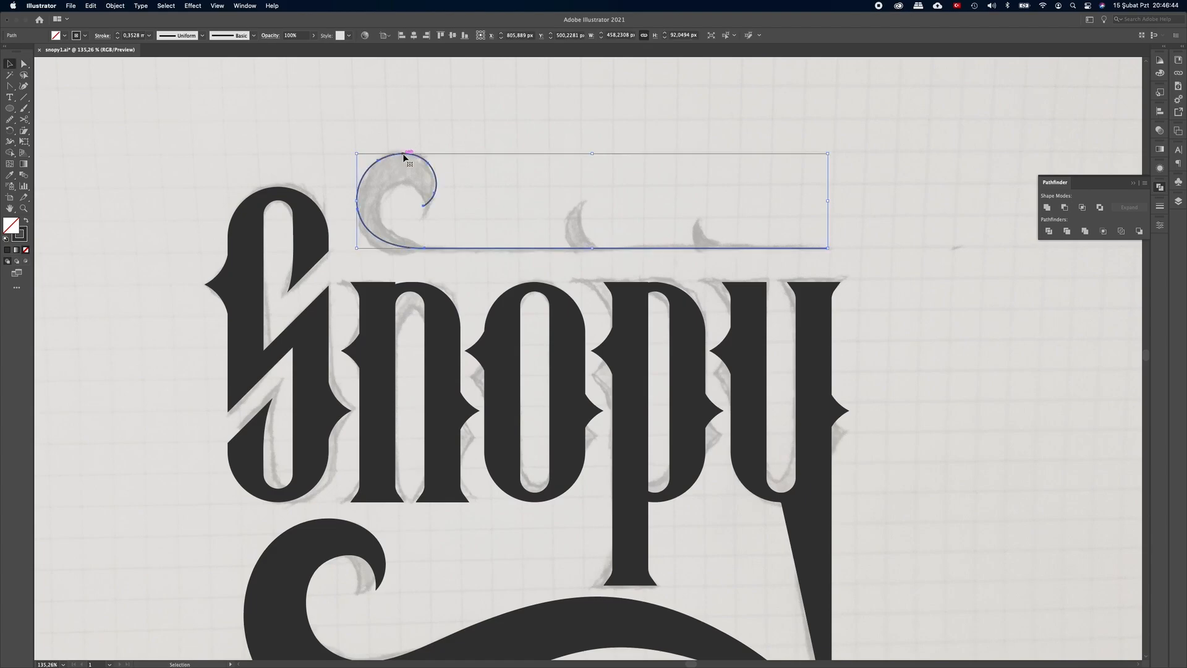
{"action": "left_click", "coordinate": [10, 142]}
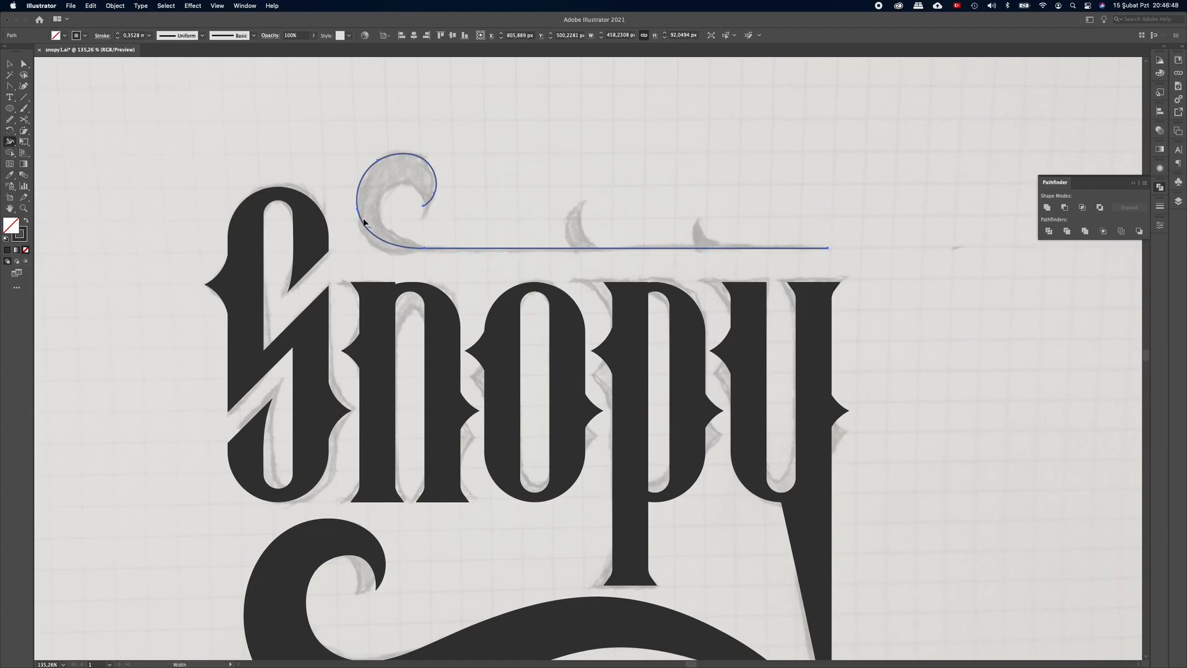
{"action": "left_click_drag", "start_coordinate": [364, 223], "coordinate": [374, 219]}
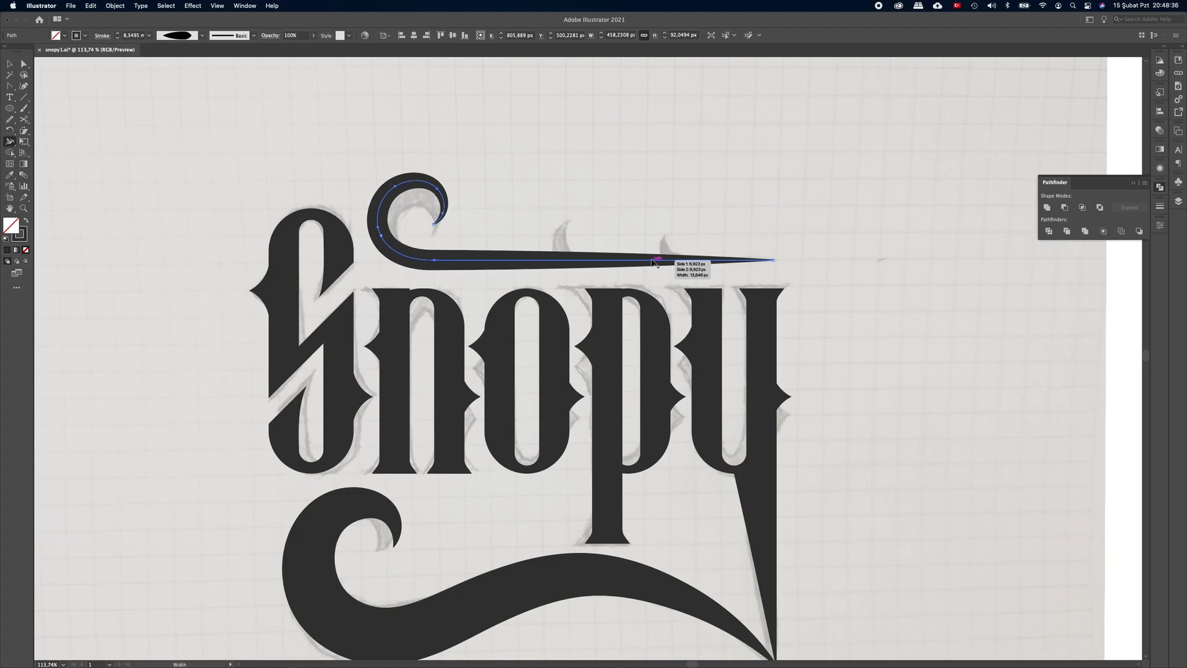
Step: Pull in only the lower side of the stroke width where the curl meets the line, making the flourish's underside flat
{"action": "left_click_drag", "start_coordinate": [653, 261], "coordinate": [534, 260]}
{"action": "key", "text": "super+space"}
{"action": "left_click_drag", "start_coordinate": [445, 256], "coordinate": [551, 262]}
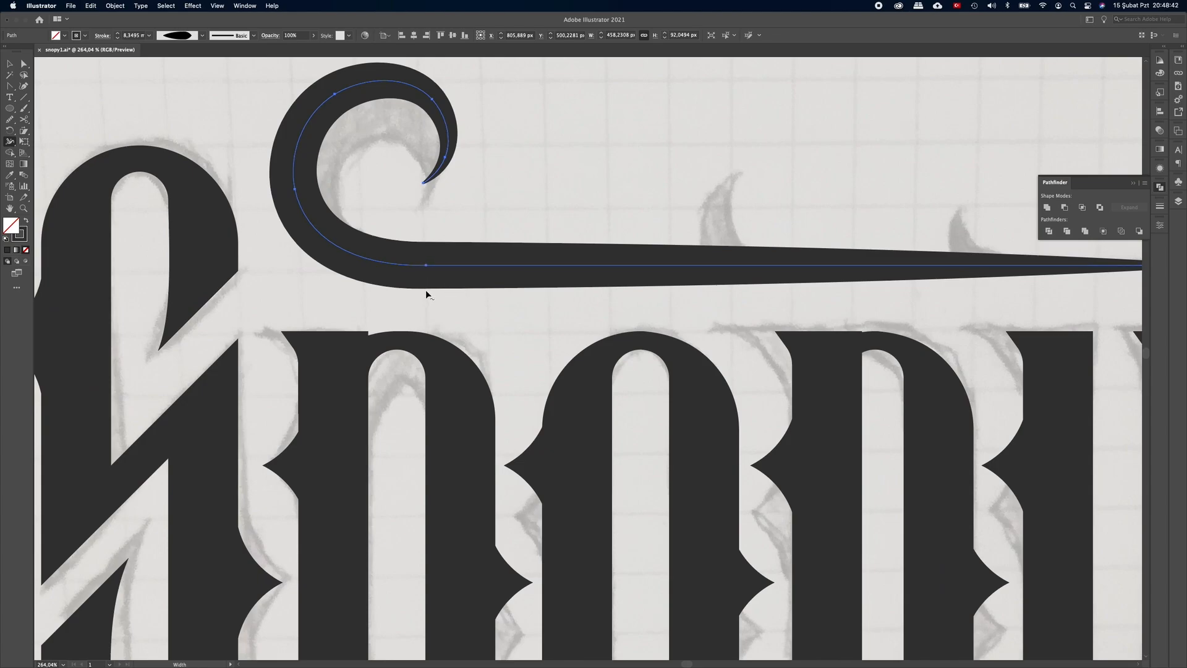
{"action": "left_click_drag", "start_coordinate": [426, 285], "coordinate": [427, 269]}
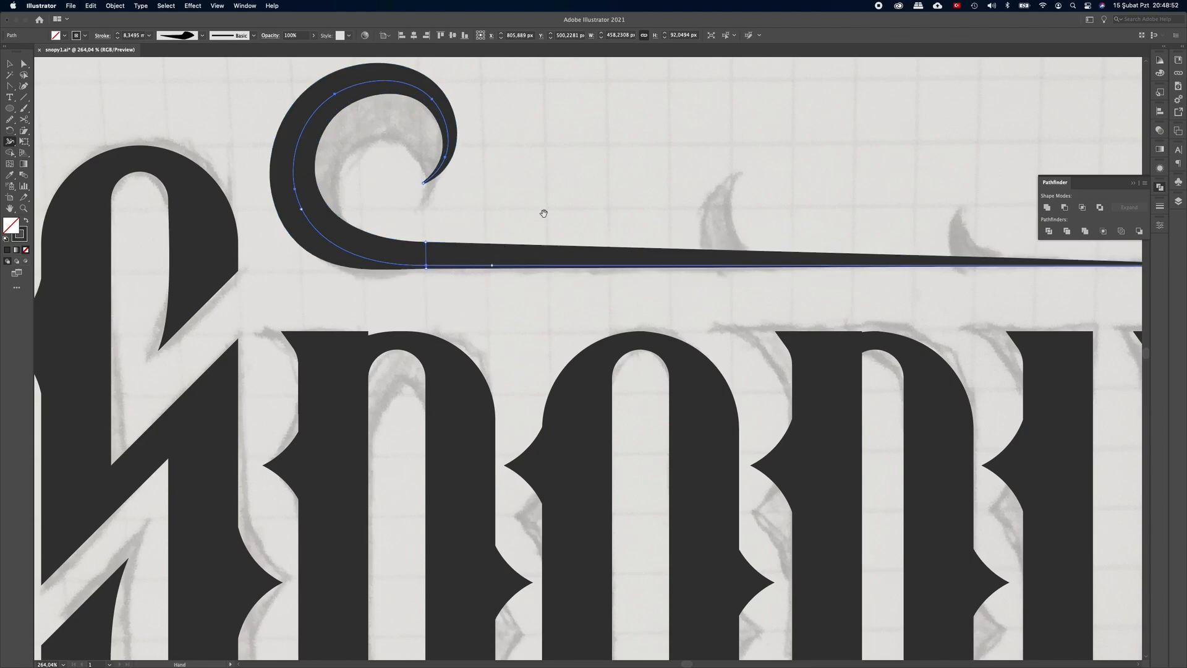
{"action": "mouse_move", "coordinate": [544, 214]}
{"action": "left_mouse_down"}
{"action": "mouse_move", "coordinate": [533, 222]}
{"action": "mouse_move", "coordinate": [556, 214]}
{"action": "mouse_move", "coordinate": [535, 215]}
{"action": "mouse_move", "coordinate": [532, 270]}
{"action": "left_mouse_up"}
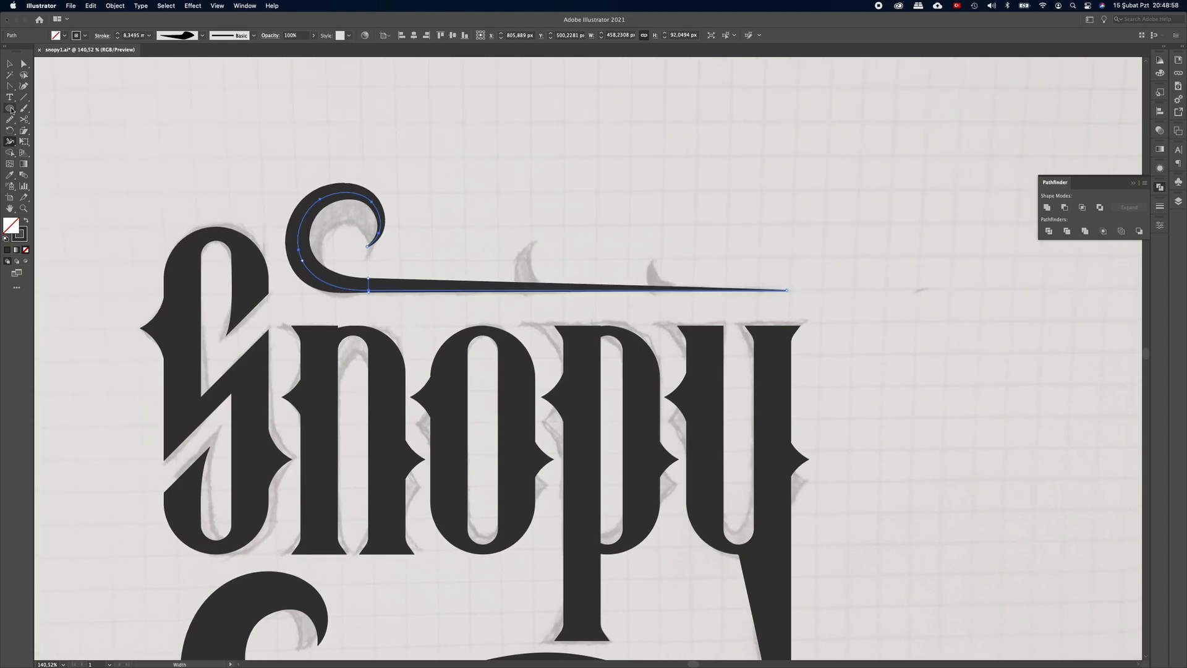
Step: Draw a circle about 76 px wide over the larger sketched thorn and offset a copy up and right to outline its crescent
{"action": "left_click_drag", "start_coordinate": [11, 111], "coordinate": [37, 130]}
{"action": "left_click_drag", "start_coordinate": [513, 227], "coordinate": [590, 293]}
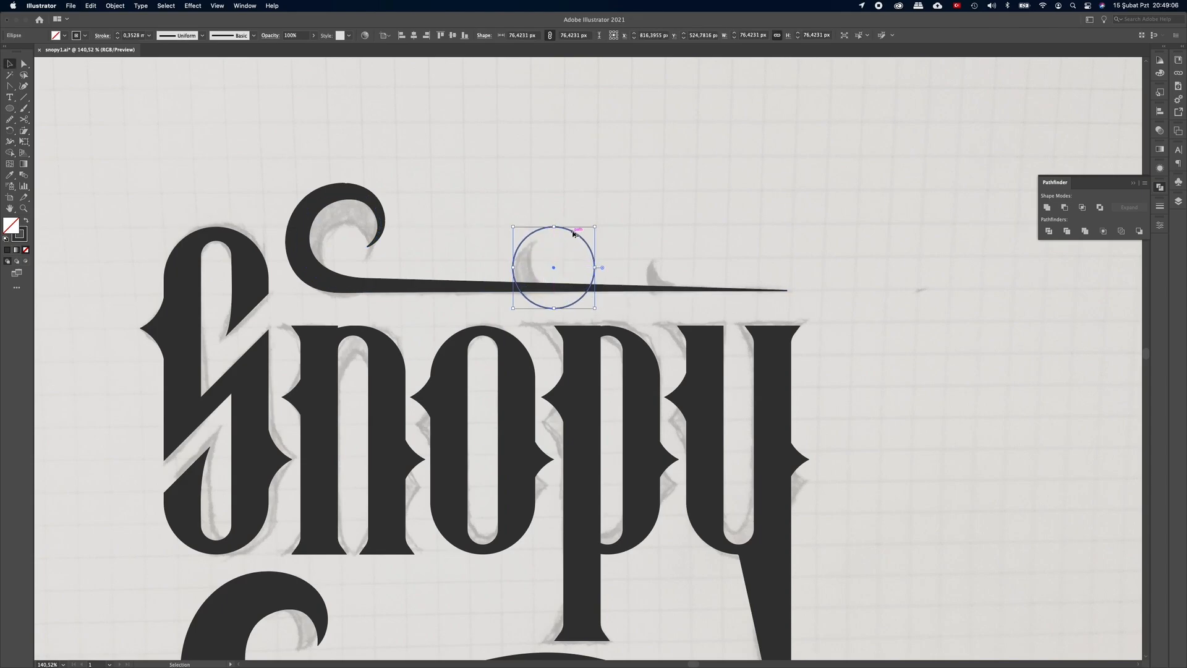
{"action": "left_click_drag", "start_coordinate": [574, 233], "coordinate": [589, 221]}
{"action": "left_click_drag", "start_coordinate": [519, 253], "coordinate": [520, 258]}
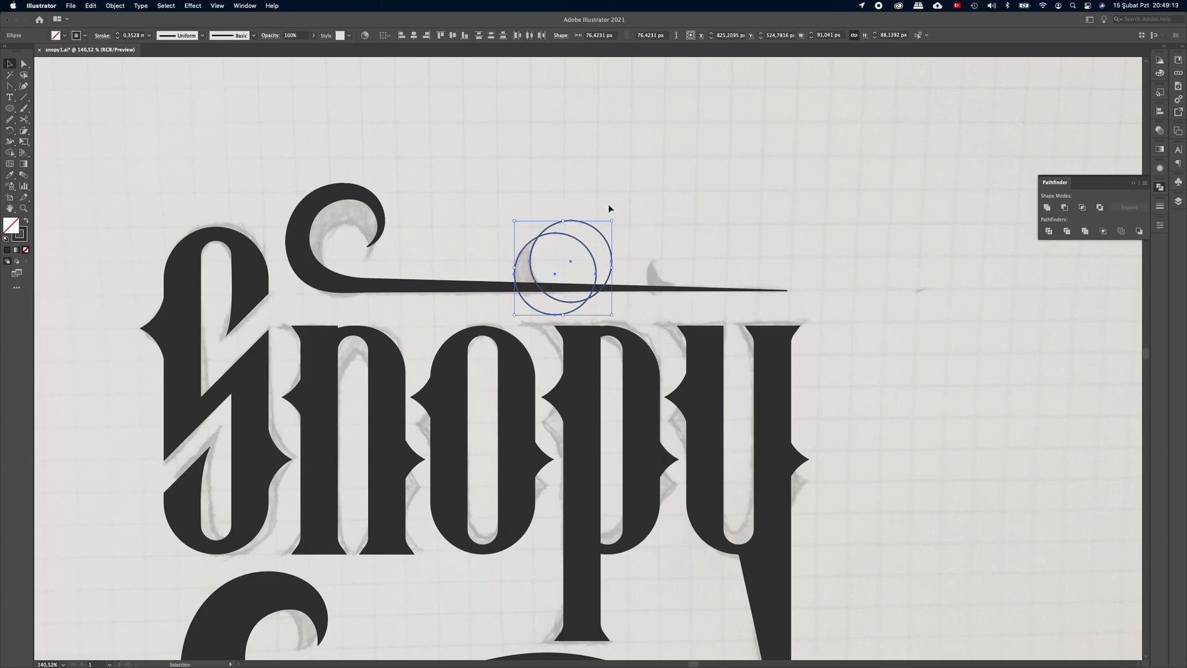
Step: Select both circles with the line beneath them and build the thorn as a filled crescent with the Shape Builder tool
{"action": "left_click_drag", "start_coordinate": [532, 219], "coordinate": [546, 246]}
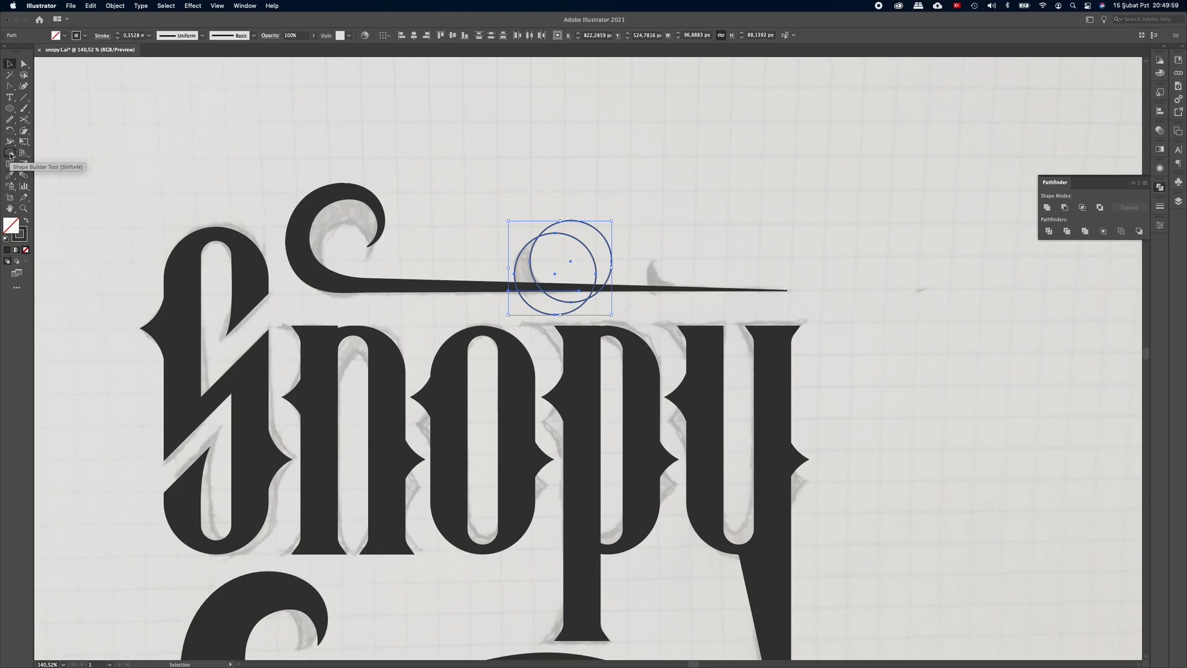
{"action": "left_click", "coordinate": [9, 153]}
{"action": "left_click", "coordinate": [26, 222]}
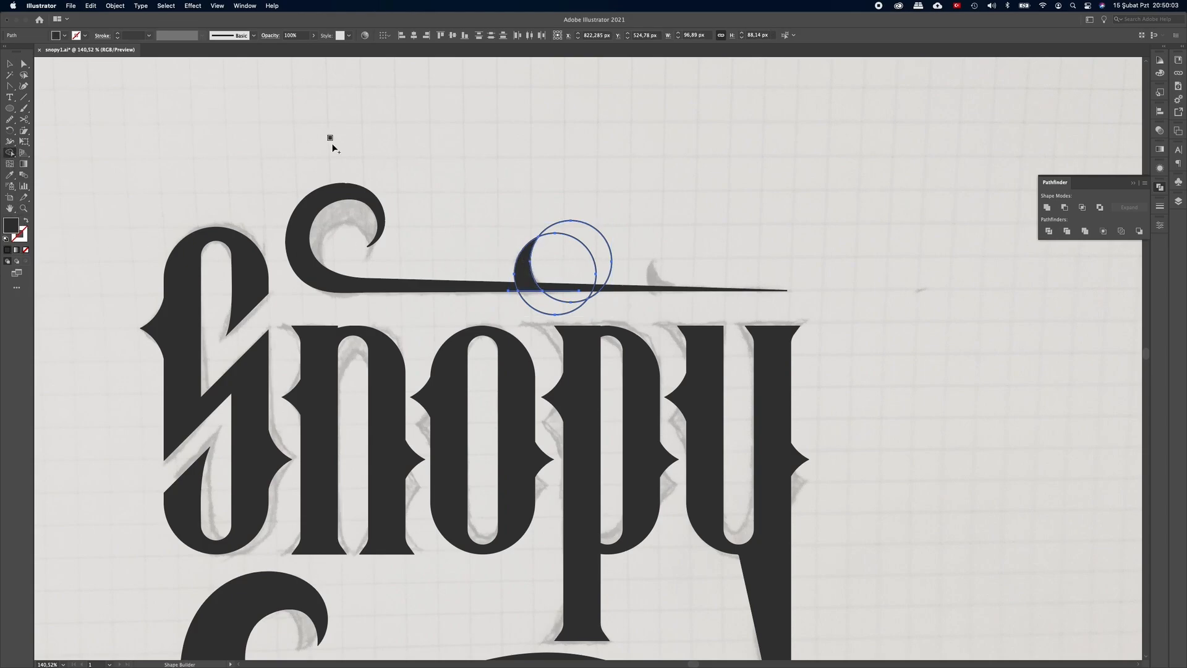
Step: Delete the leftover construction circles around the larger crescent thorn
{"action": "left_click", "coordinate": [10, 64]}
{"action": "left_click_drag", "start_coordinate": [667, 186], "coordinate": [663, 268]}
{"action": "key", "text": "Delete"}
Step: Copy the crescent thorn and place it on the line, scaled down, over the smaller sketched thorn
{"action": "left_click", "coordinate": [531, 263]}
{"action": "left_click", "coordinate": [576, 239]}
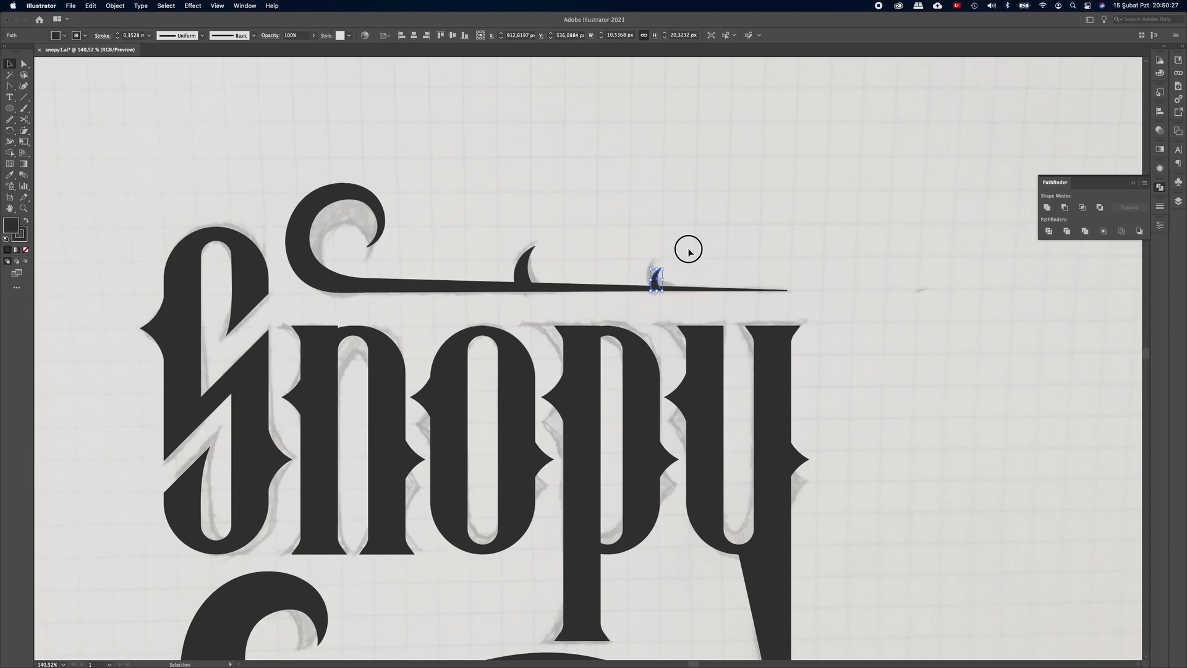
{"action": "left_click", "coordinate": [690, 252]}
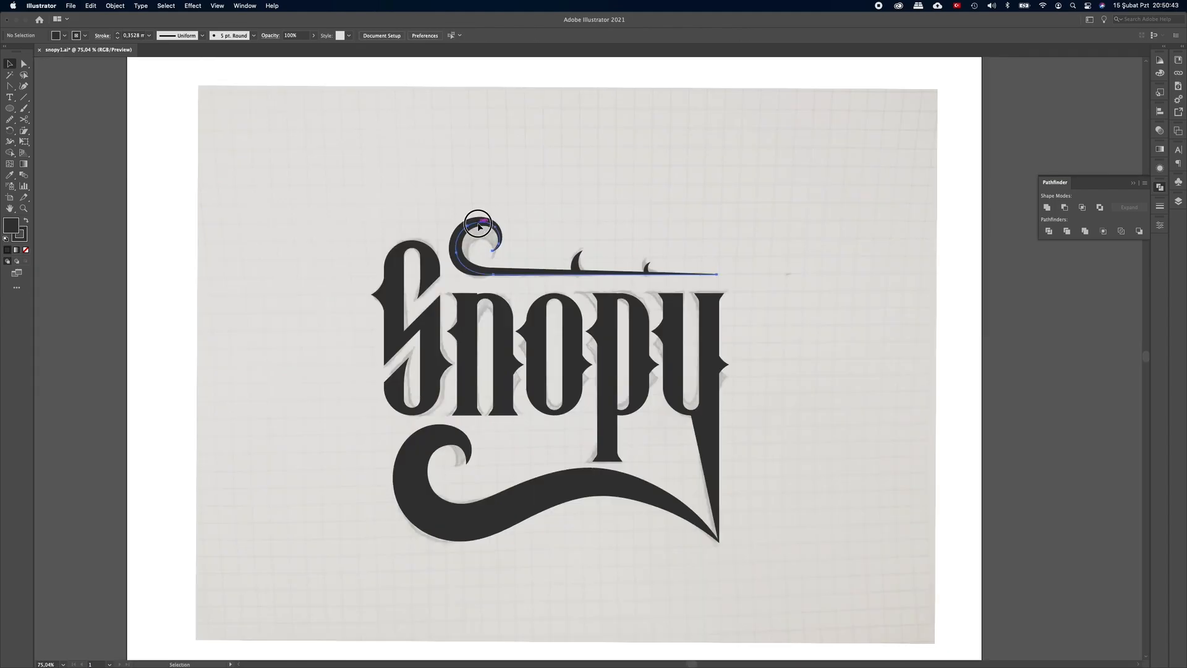
Step: Expand the appearance of the upper flourish's stroke and group the flourish with its two thorns
{"action": "left_click", "coordinate": [482, 232]}
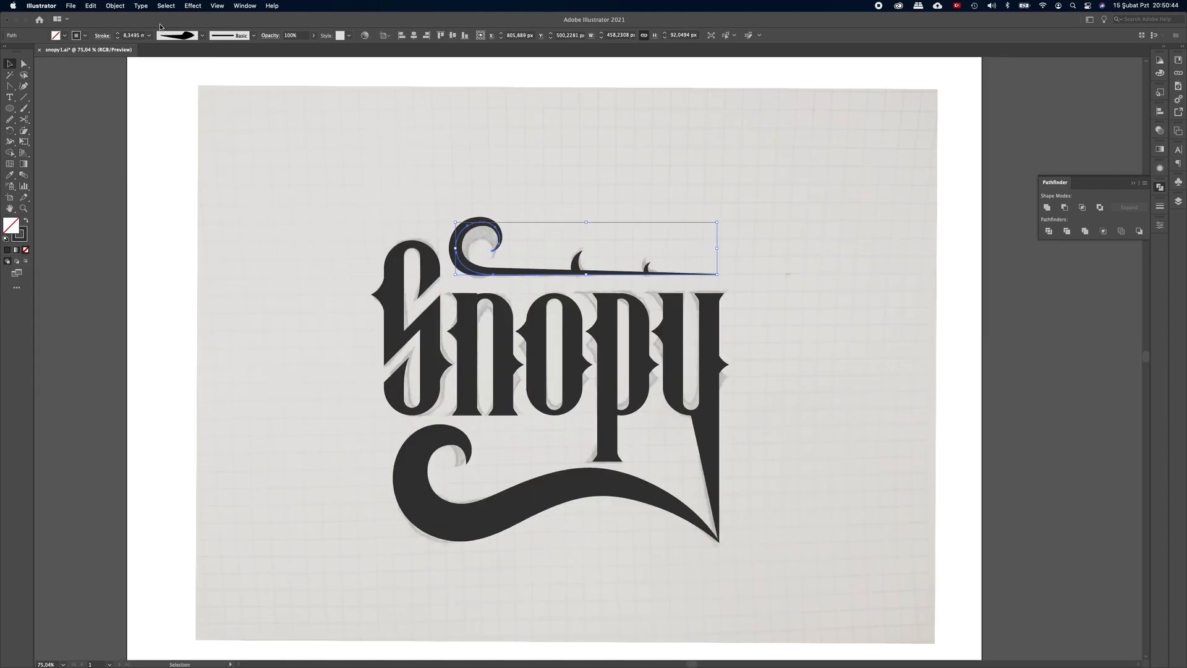
{"action": "left_click", "coordinate": [115, 6]}
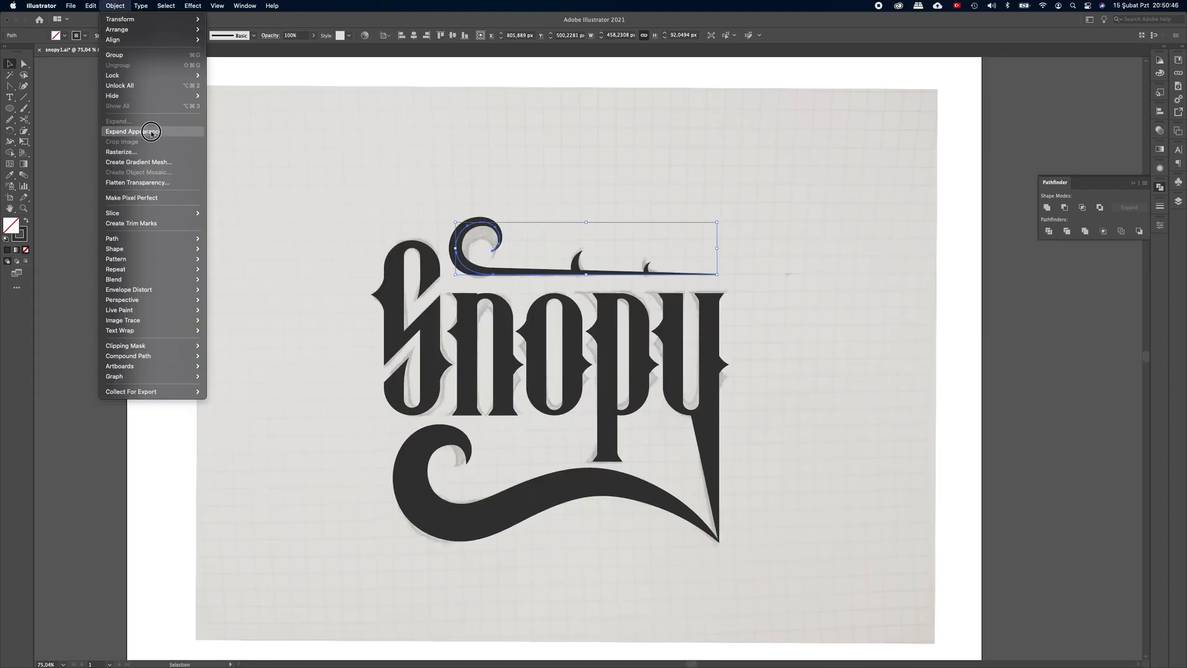
{"action": "left_click", "coordinate": [149, 135]}
{"action": "left_click_drag", "start_coordinate": [748, 210], "coordinate": [526, 277]}
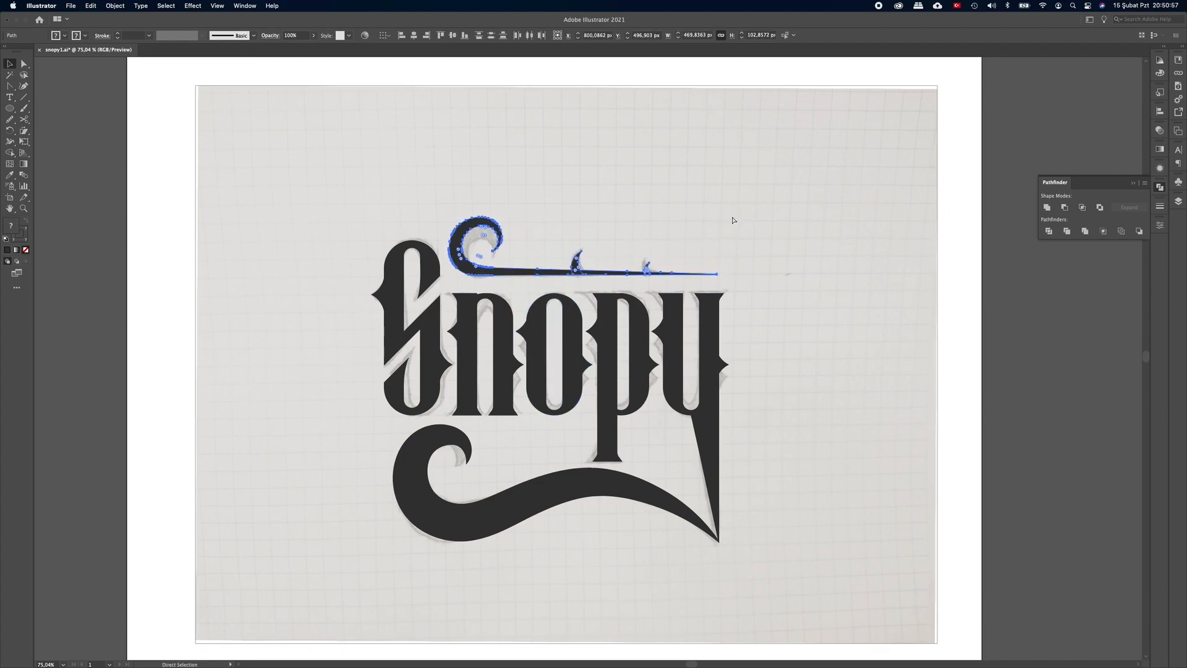
{"action": "key", "text": "v"}
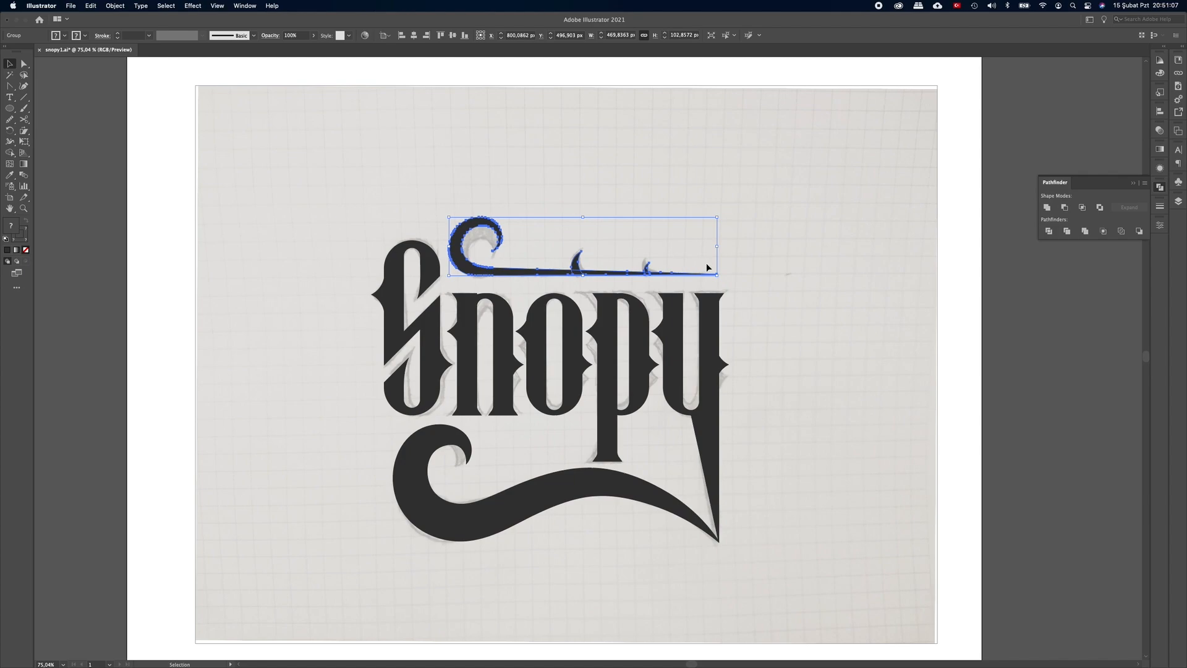
Step: Reflect the grouped flourish across the vertical axis so its curl sits above the letter y
{"action": "right_click", "coordinate": [453, 250]}
{"action": "mouse_move", "coordinate": [495, 379]}
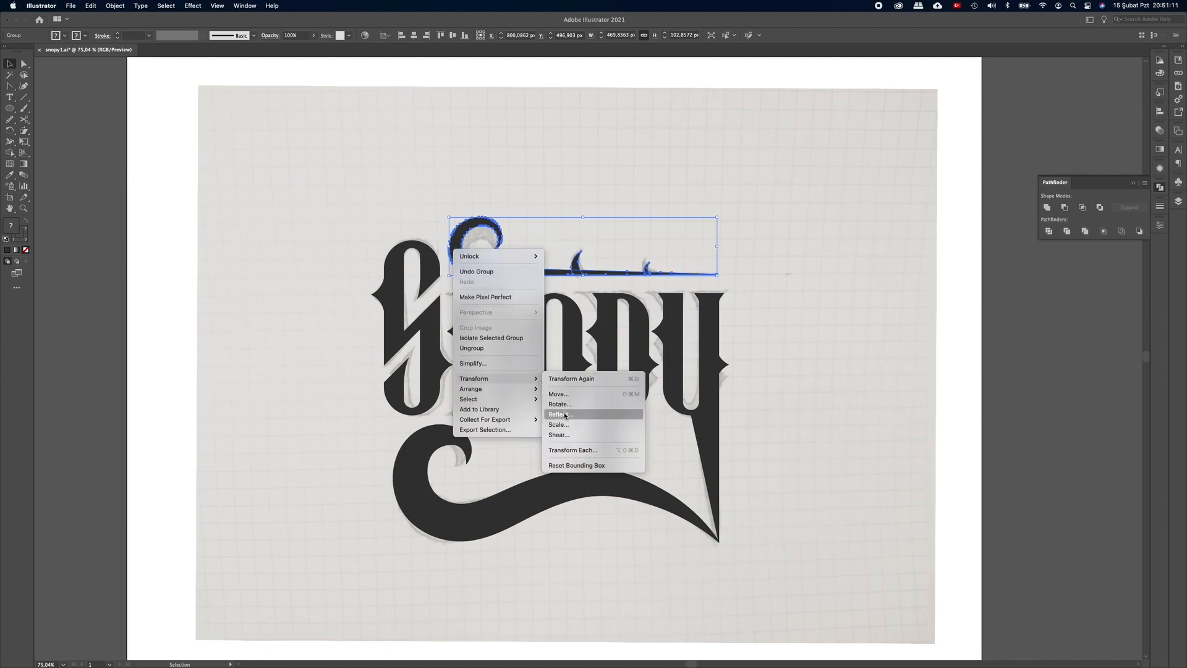
{"action": "left_click", "coordinate": [565, 414]}
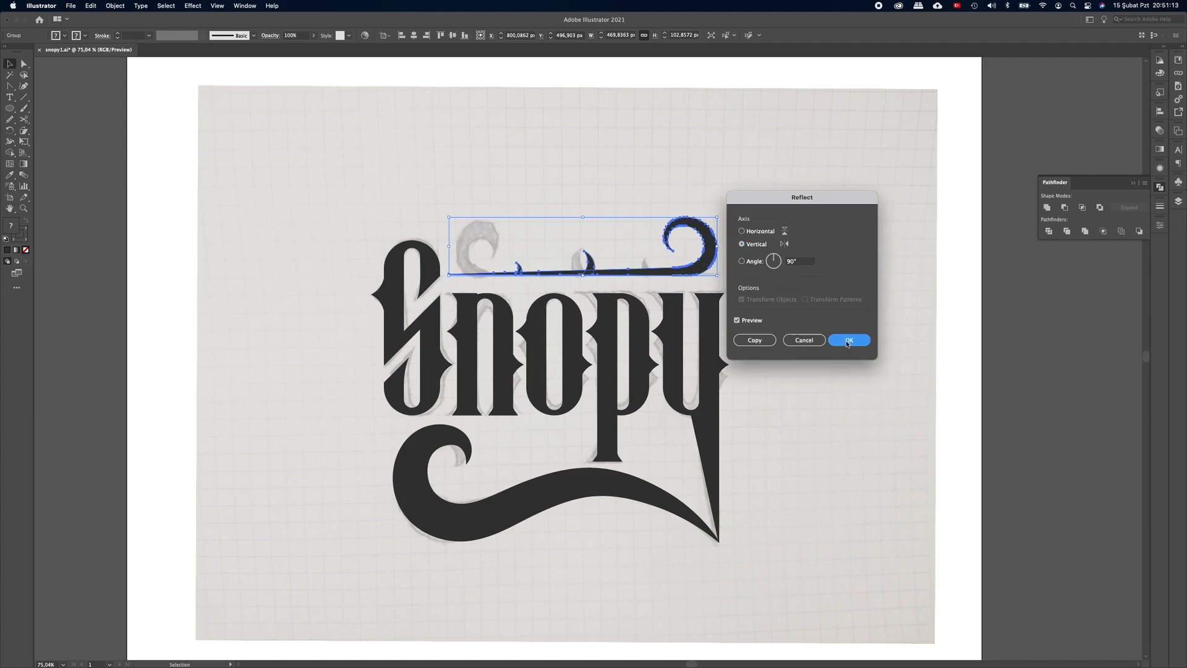
{"action": "left_click", "coordinate": [848, 340]}
{"action": "left_click", "coordinate": [808, 318]}
Step: Delete the linked sketch photo behind the lettering
{"action": "scroll", "coordinate": [667, 278], "scroll_direction": "down", "scroll_amount": 1}
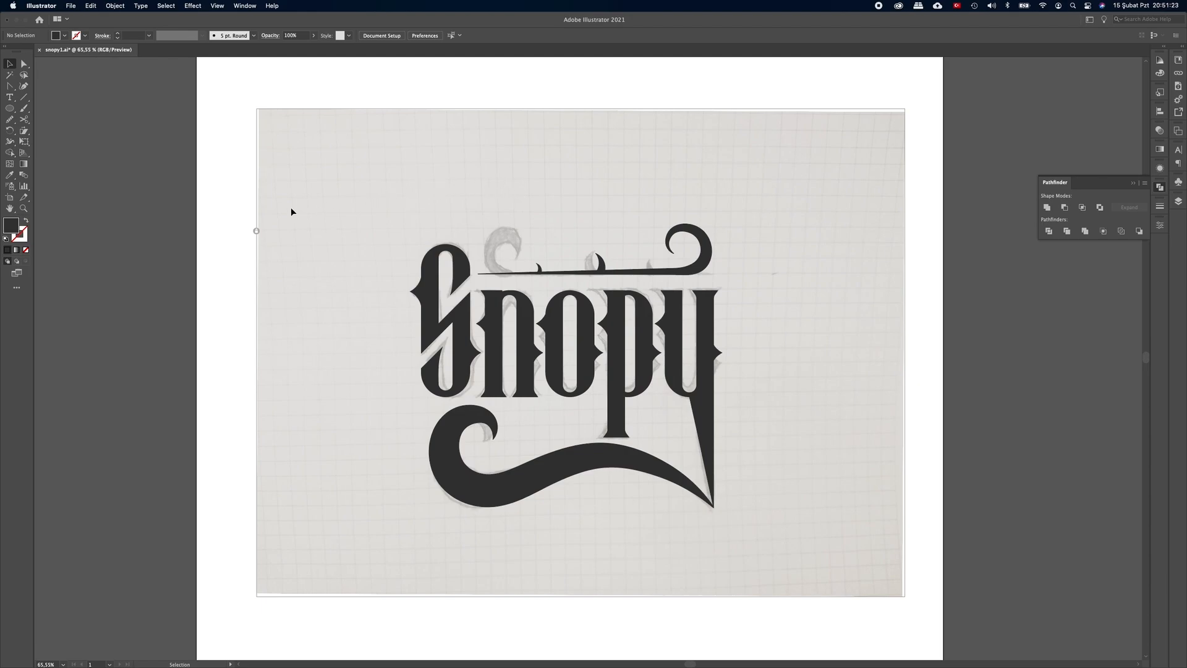
{"action": "left_click", "coordinate": [257, 232]}
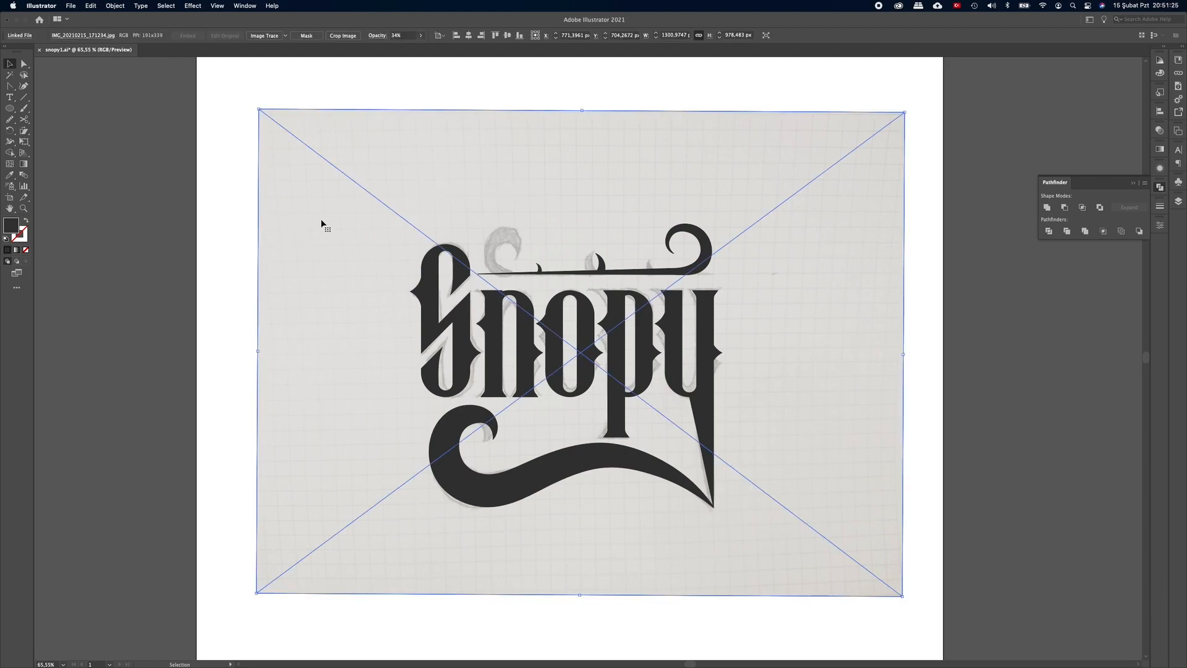
{"action": "key", "text": "Delete"}
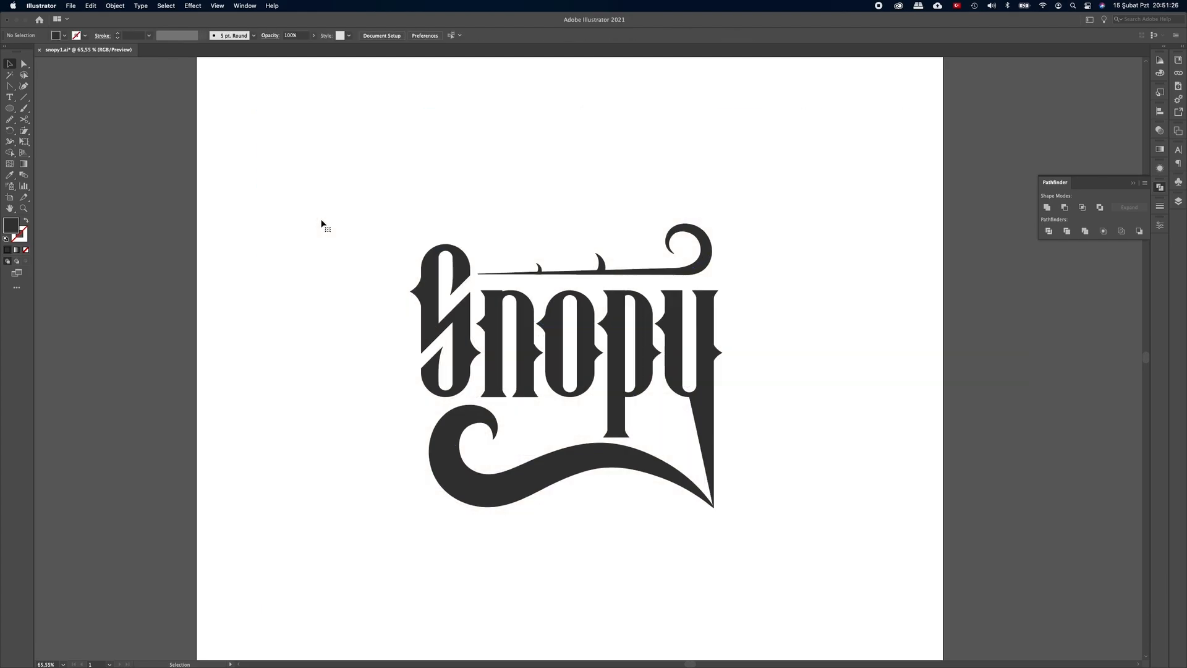
Step: Delete both thorns and the rest of the curled flourish above the lettering
{"action": "double_click", "coordinate": [599, 263]}
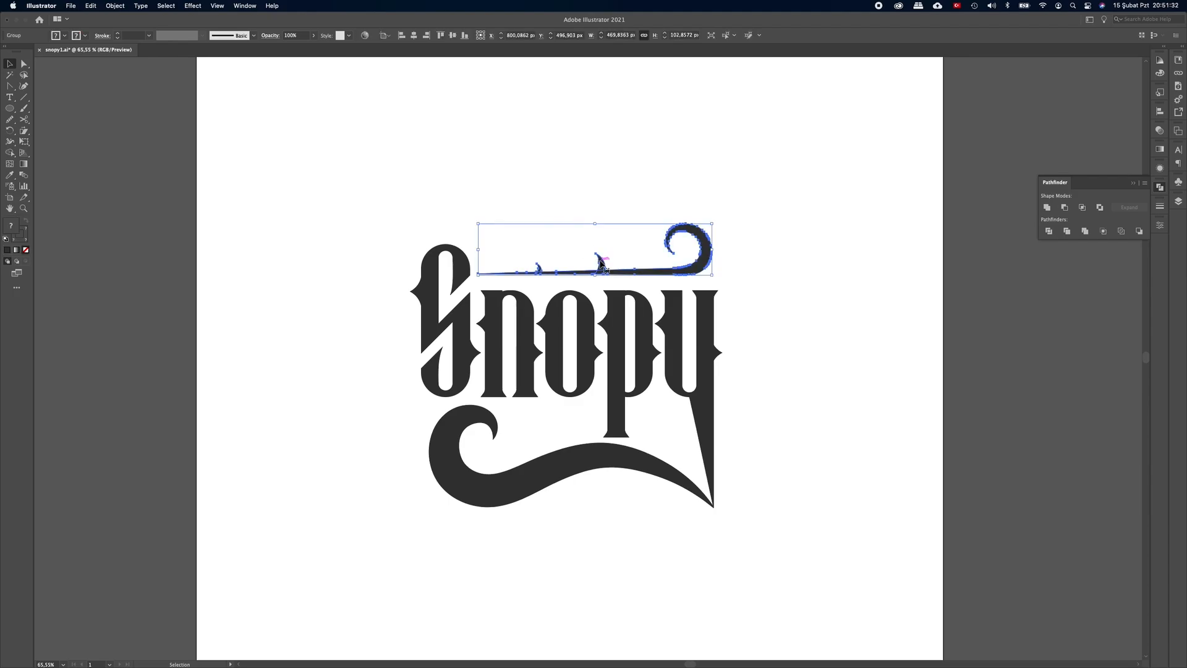
{"action": "key", "text": "Delete"}
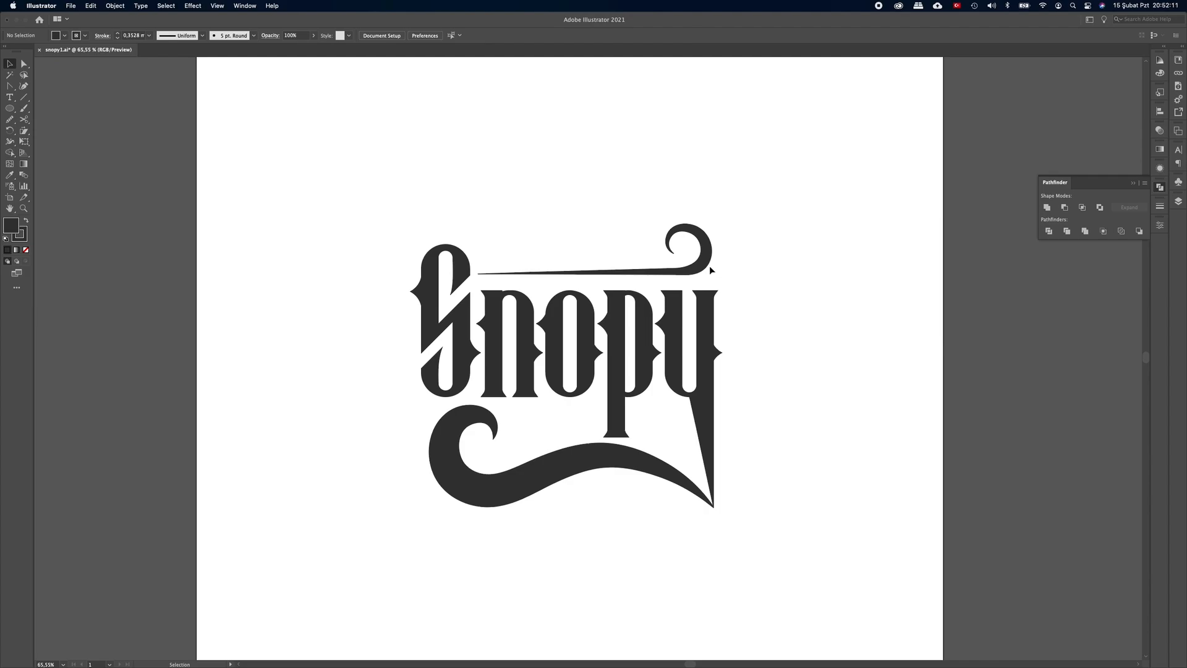
{"action": "left_click", "coordinate": [704, 268]}
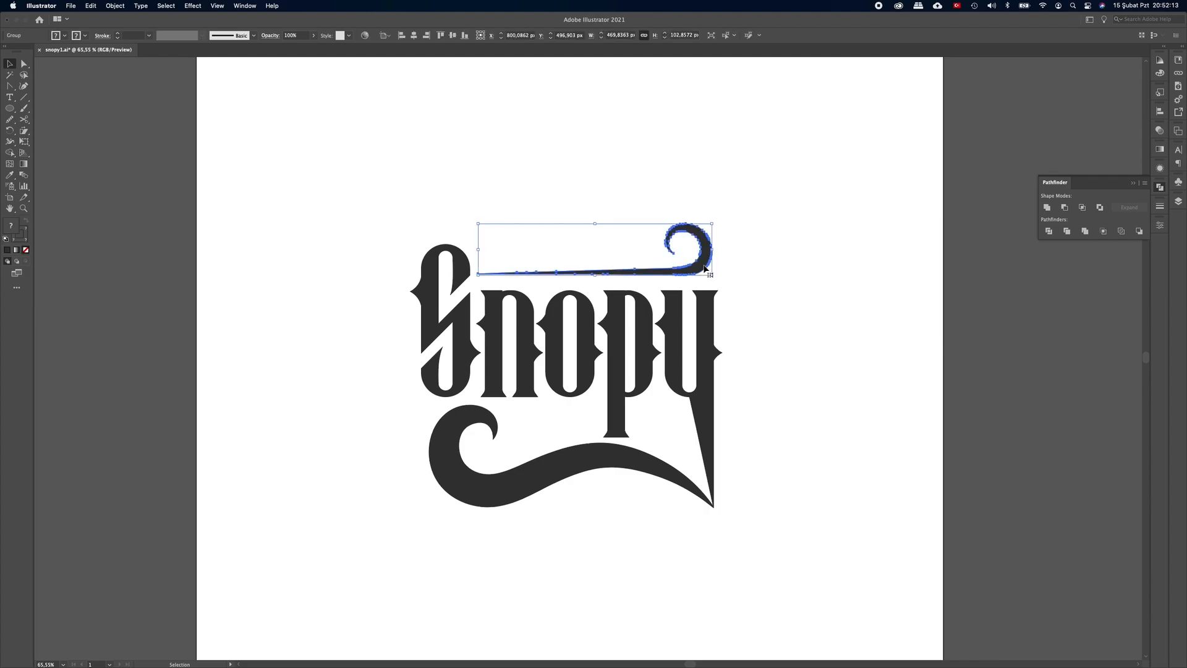
{"action": "key", "text": "Delete"}
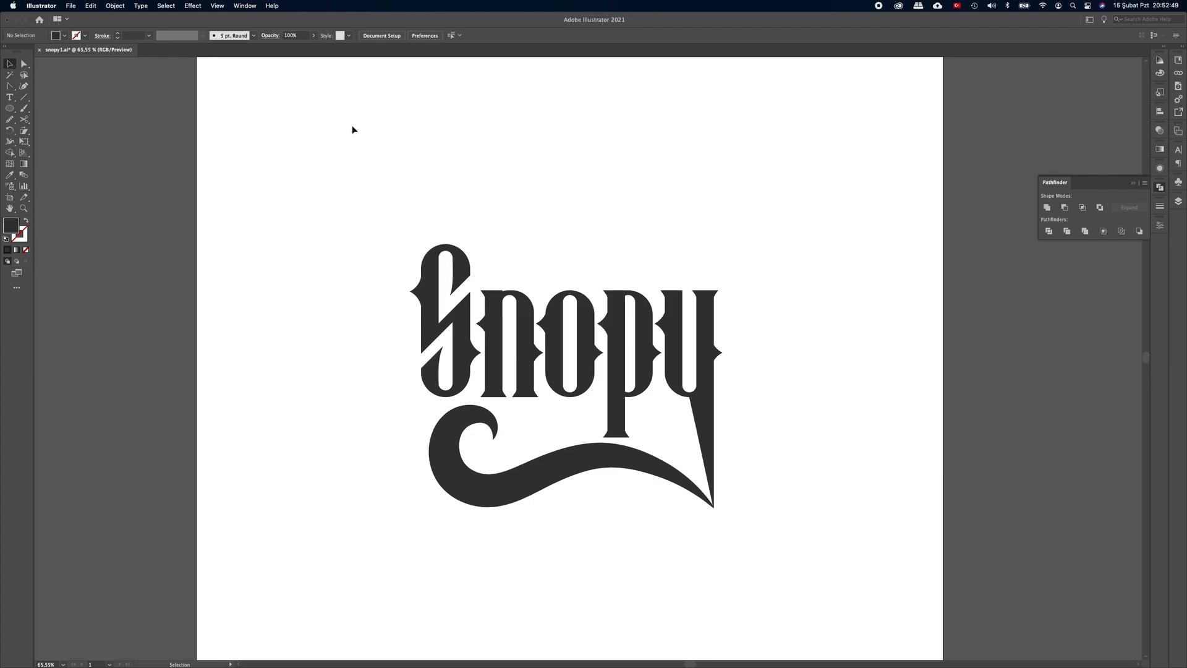
Step: Open textures.ai from the SNOPY folder and cut the last texture in the second row
{"action": "left_click", "coordinate": [70, 6]}
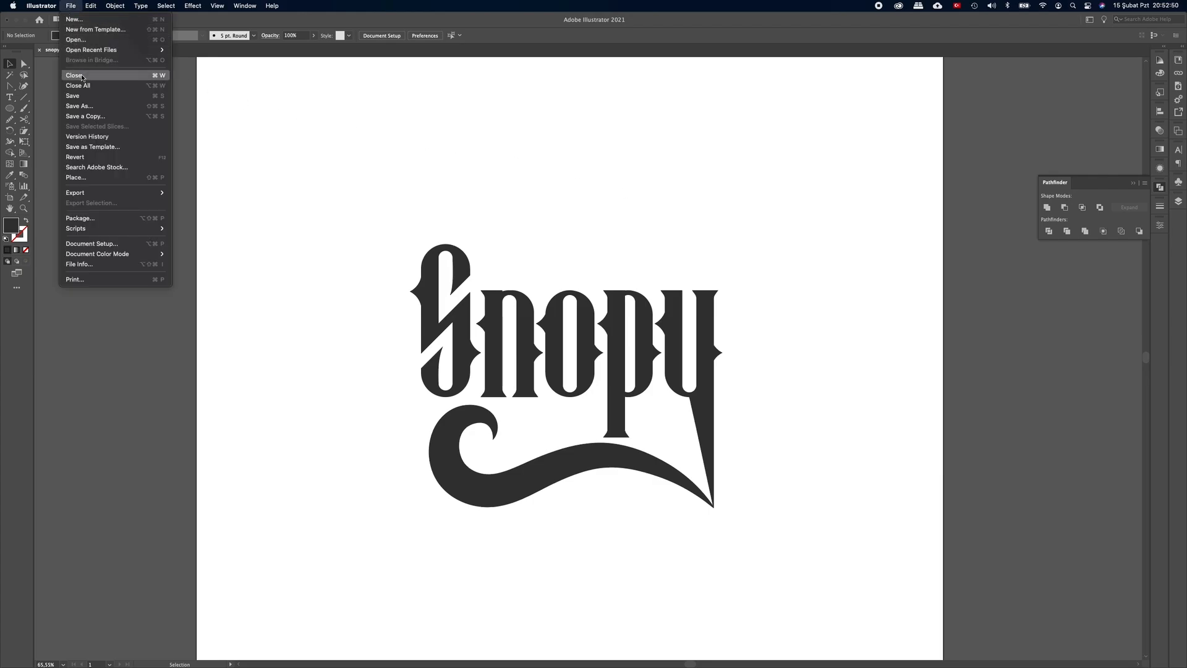
{"action": "left_click", "coordinate": [94, 41]}
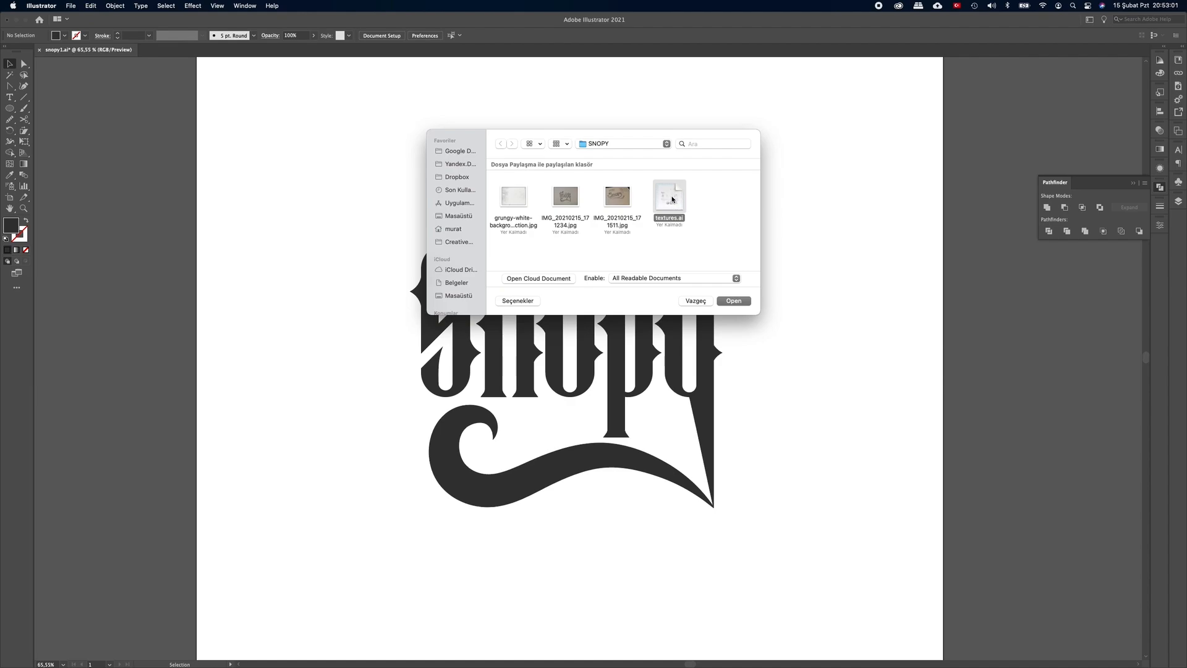
{"action": "left_click", "coordinate": [736, 302]}
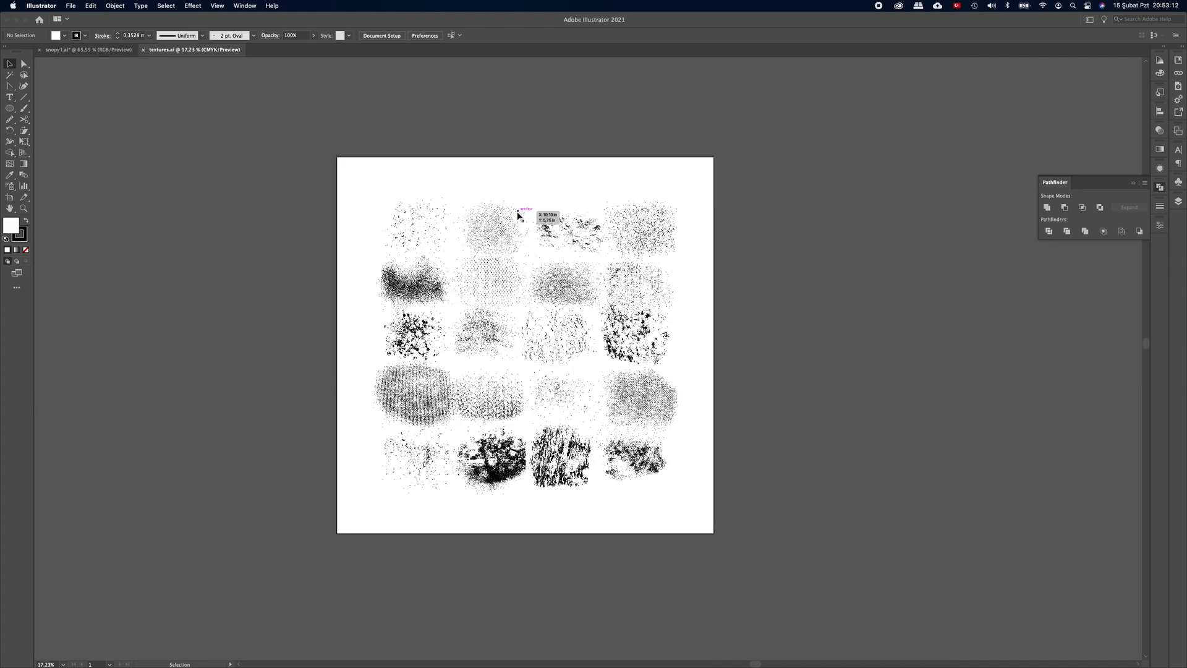
{"action": "left_click", "coordinate": [640, 285]}
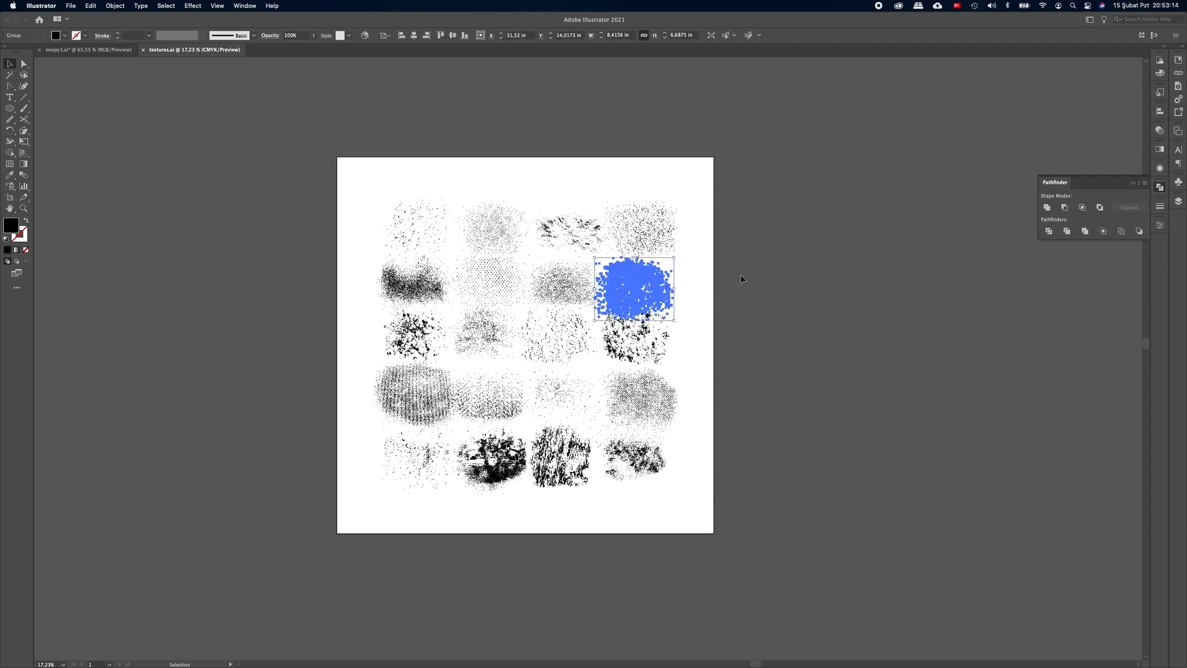
{"action": "key", "text": "a"}
{"action": "key", "text": "super+x"}
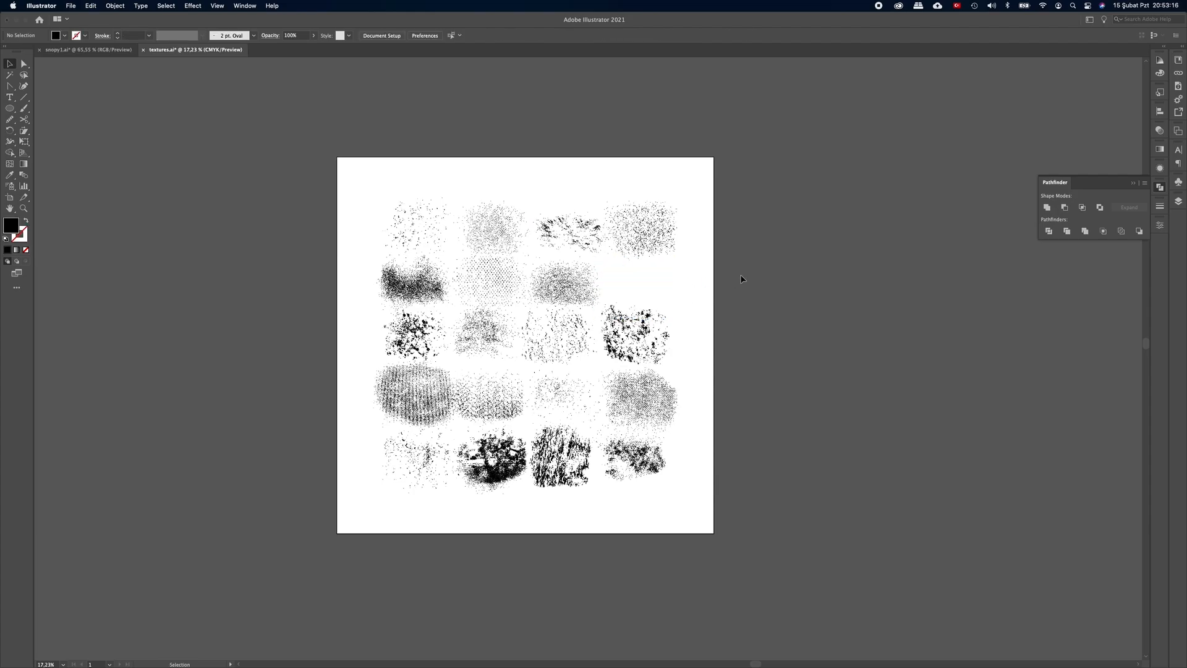
Step: Paste the texture into snopy1.ai and enlarge it to about 915 × 727 px, covering the whole lettering and swash
{"action": "left_click", "coordinate": [112, 50]}
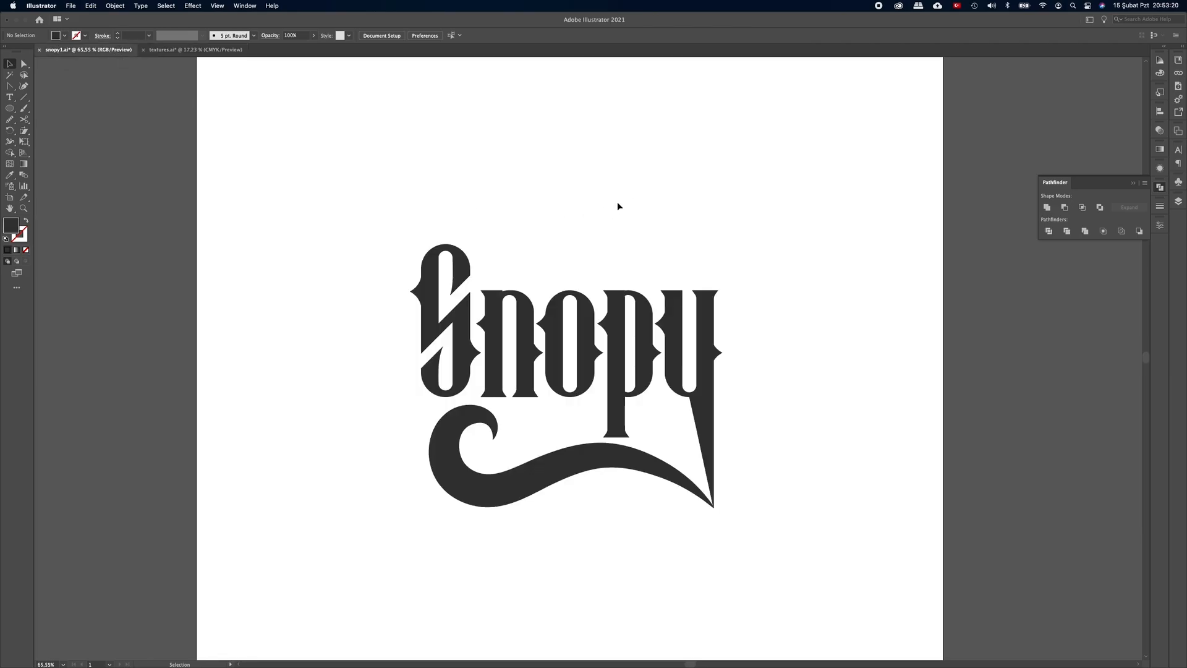
{"action": "key", "text": "a"}
{"action": "key", "text": "super+v"}
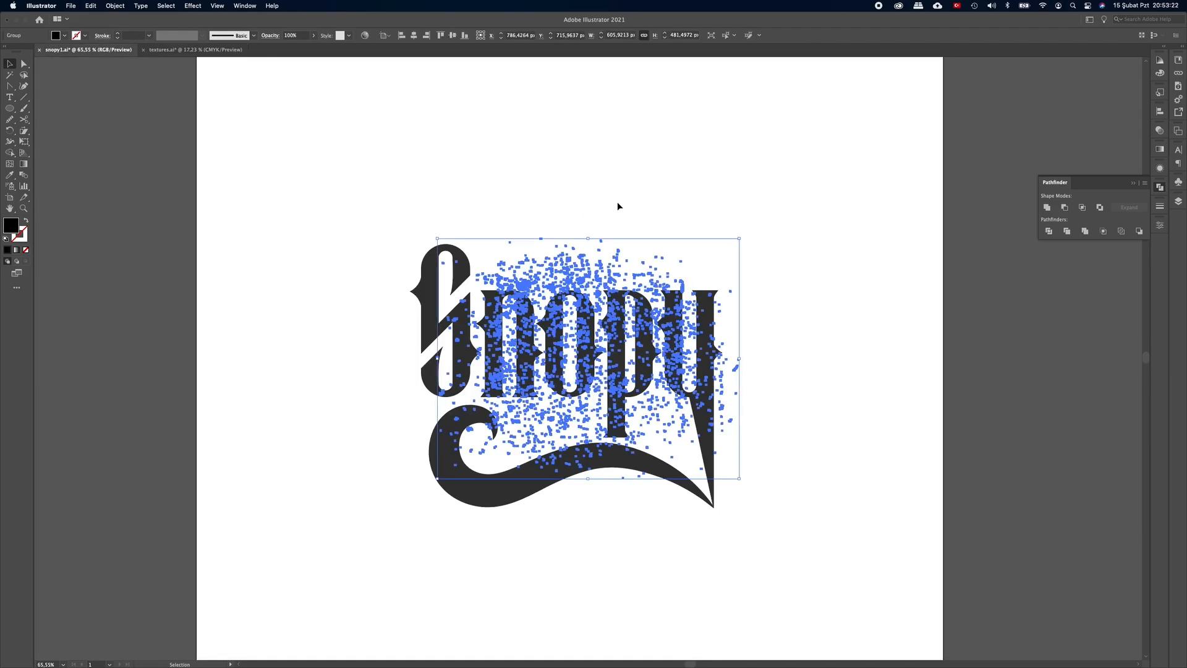
{"action": "key", "text": "v"}
{"action": "left_click_drag", "start_coordinate": [742, 364], "coordinate": [804, 359]}
{"action": "left_click_drag", "start_coordinate": [643, 265], "coordinate": [613, 278]}
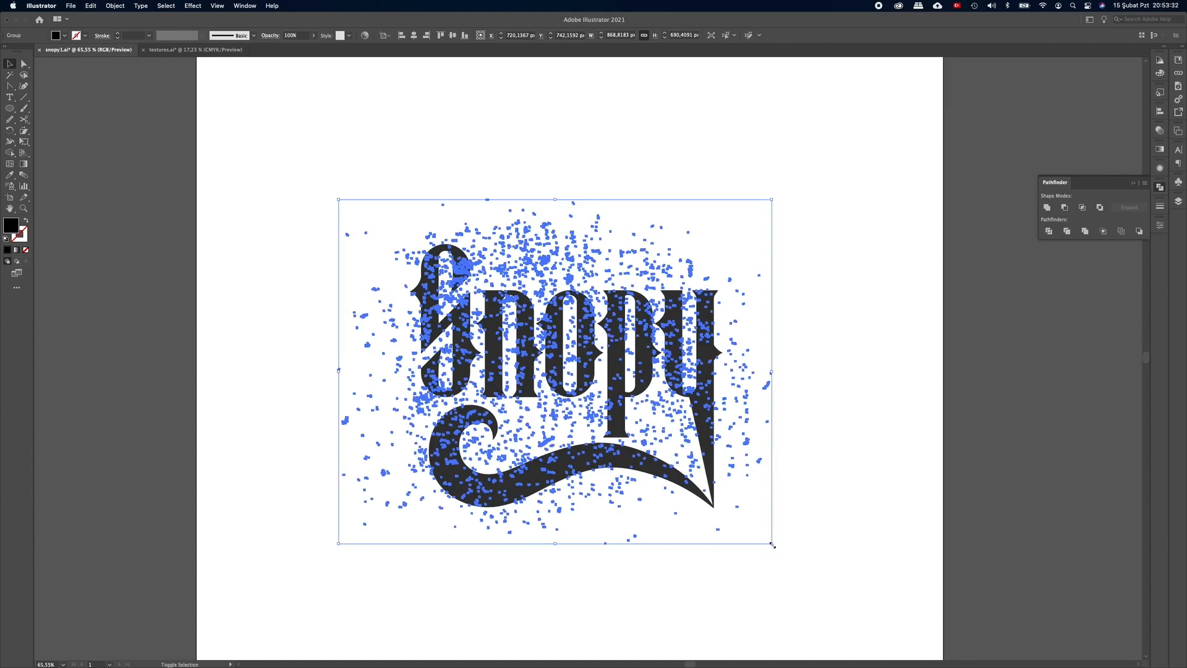
{"action": "left_click_drag", "start_coordinate": [772, 545], "coordinate": [795, 563]}
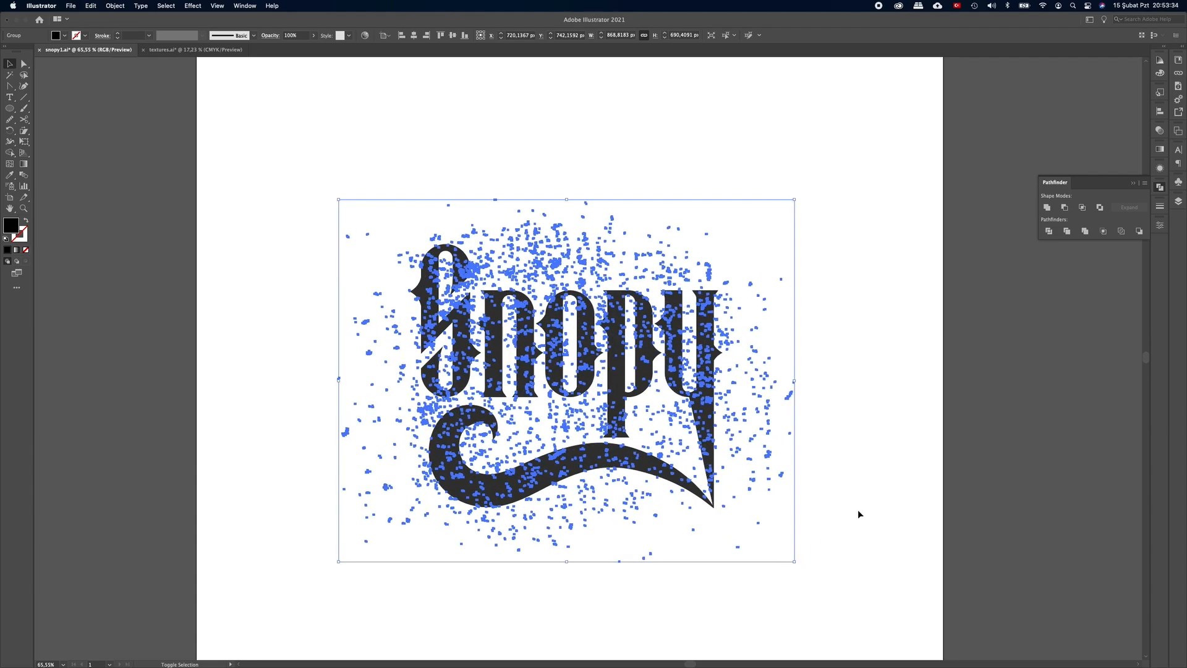
{"action": "left_click", "coordinate": [878, 377]}
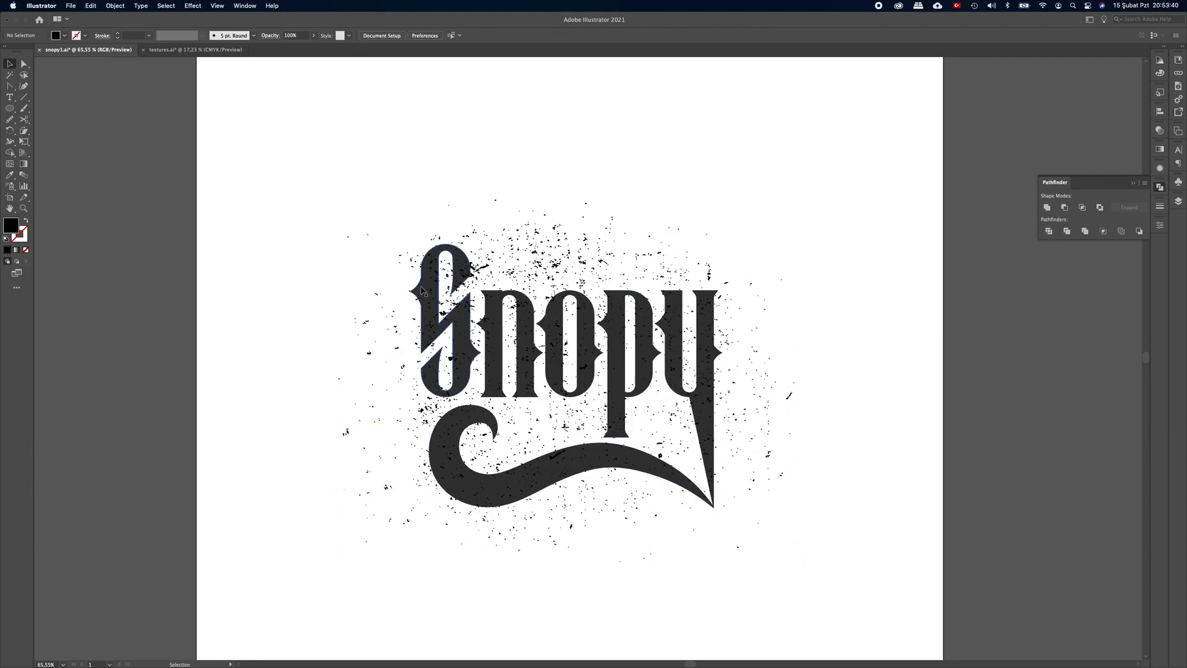
Step: Make the lettering group a compound path and subtract the texture from it with Pathfinder's Minus Front
{"action": "left_click", "coordinate": [422, 290]}
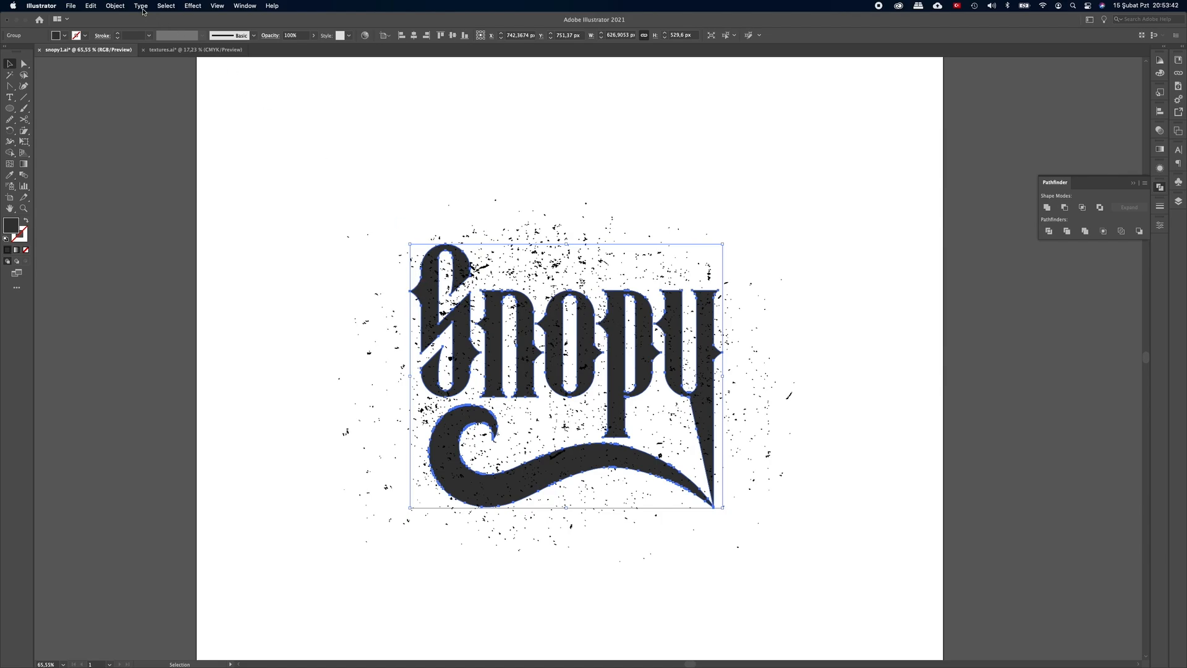
{"action": "left_click", "coordinate": [116, 6]}
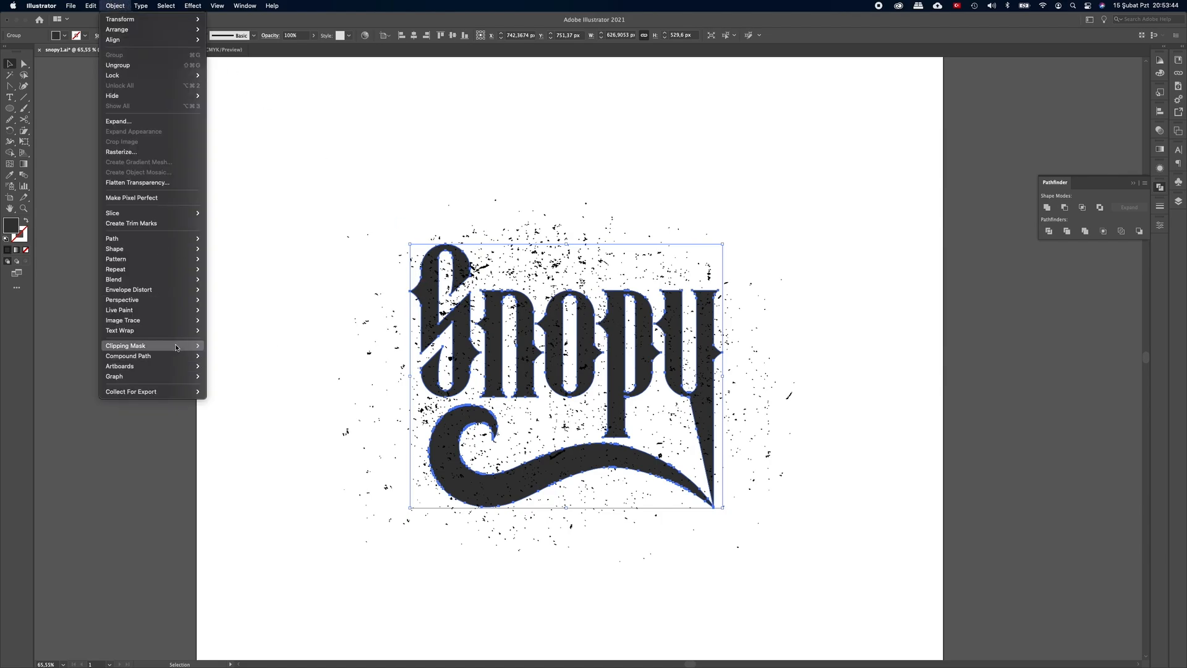
{"action": "mouse_move", "coordinate": [169, 359]}
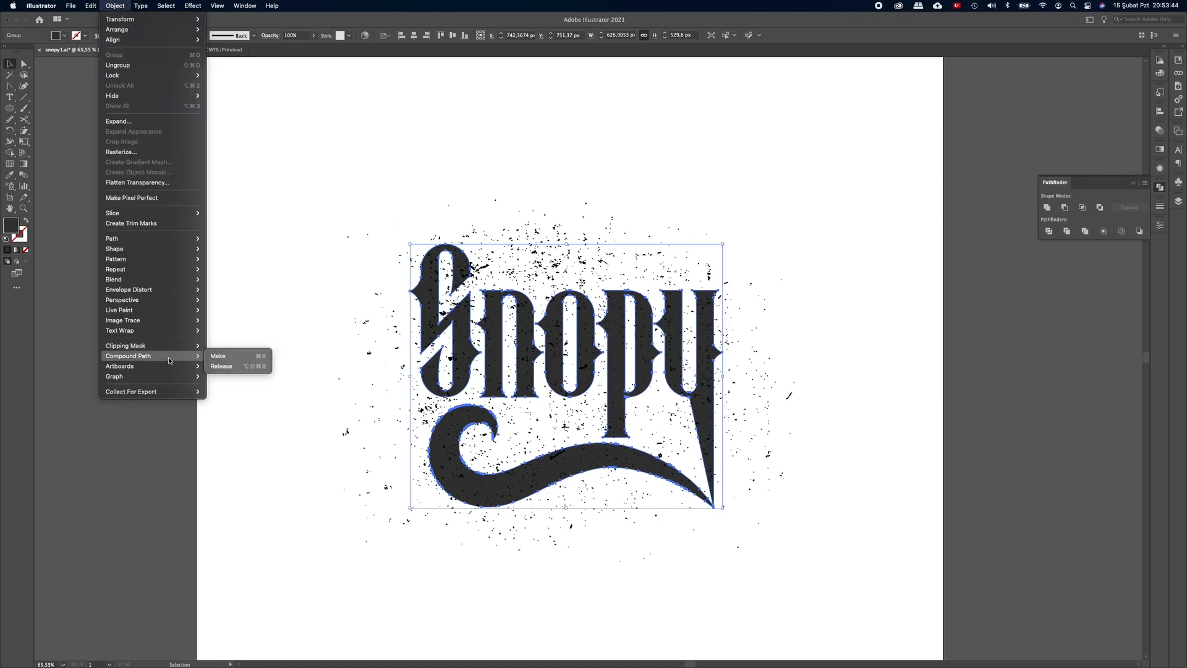
{"action": "left_click", "coordinate": [224, 359]}
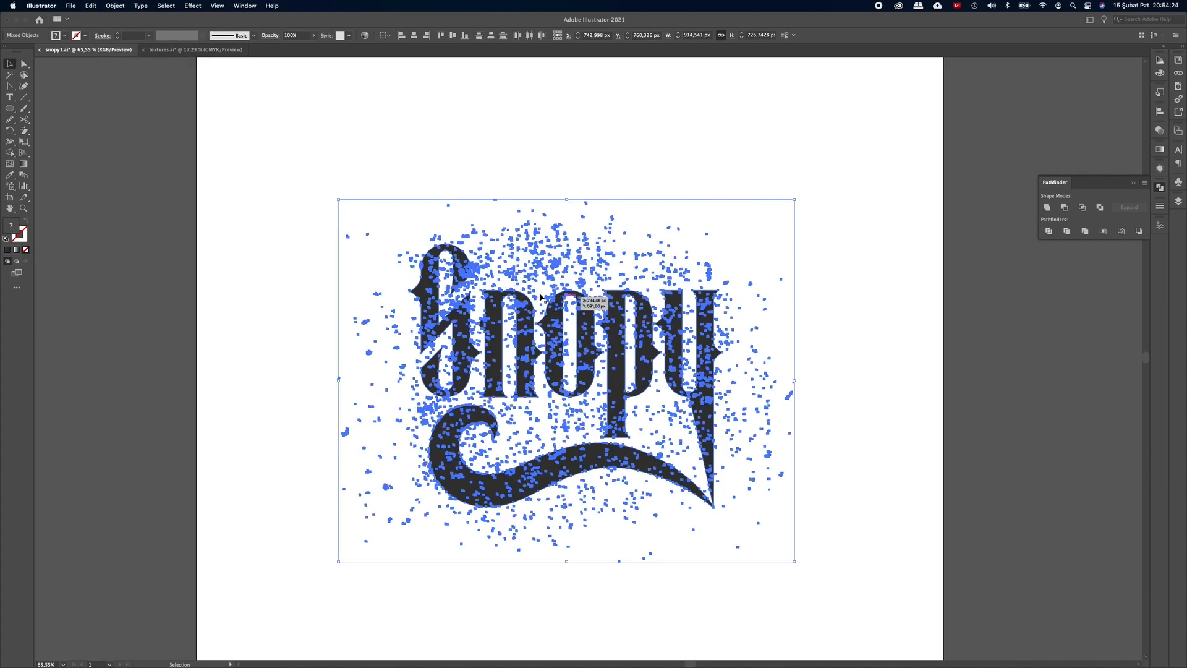
{"action": "left_click", "coordinate": [1064, 208]}
{"action": "left_click", "coordinate": [839, 228]}
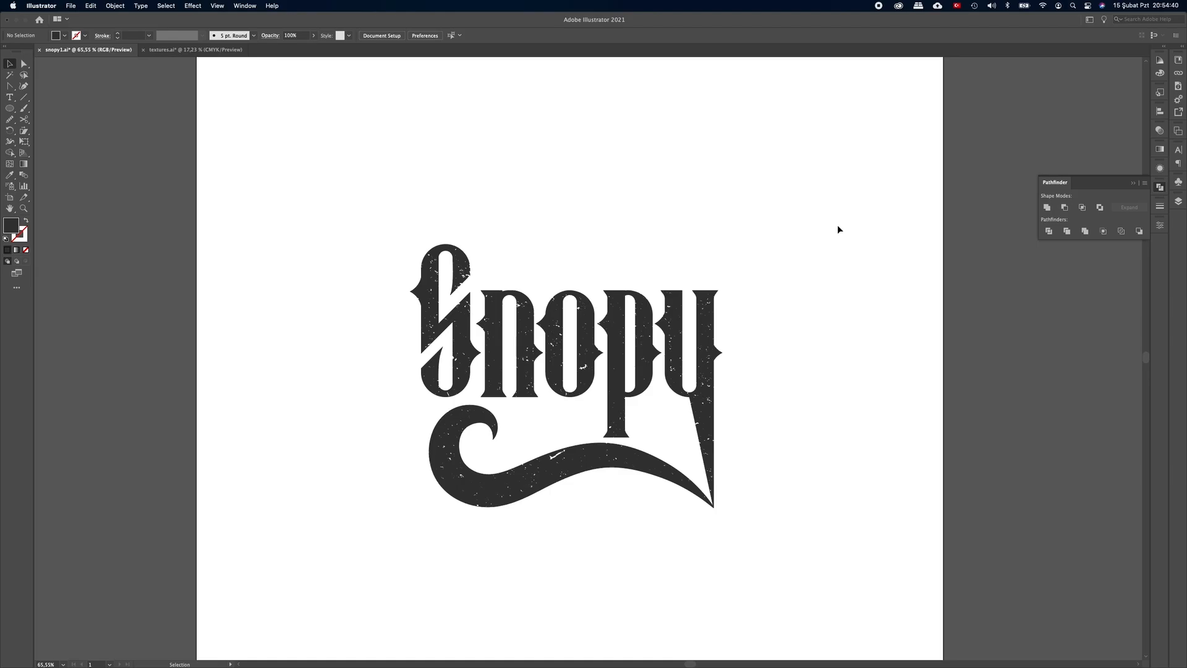
Step: Duplicate the textured lettering about 3.7 px to the right and 3.6 px down, and send the copy to the back
{"action": "scroll", "coordinate": [461, 260], "scroll_direction": "up", "scroll_amount": 3}
{"action": "left_click", "coordinate": [460, 259]}
{"action": "left_click_drag", "start_coordinate": [462, 261], "coordinate": [465, 263]}
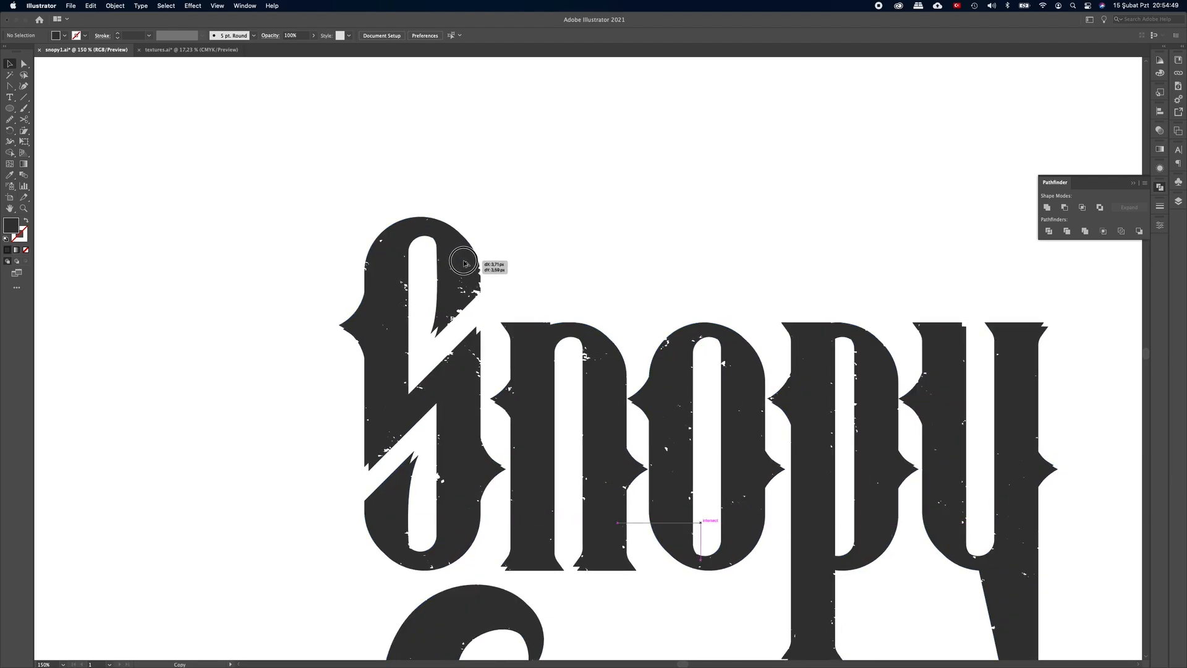
{"action": "left_click_drag", "start_coordinate": [465, 264], "coordinate": [465, 263]}
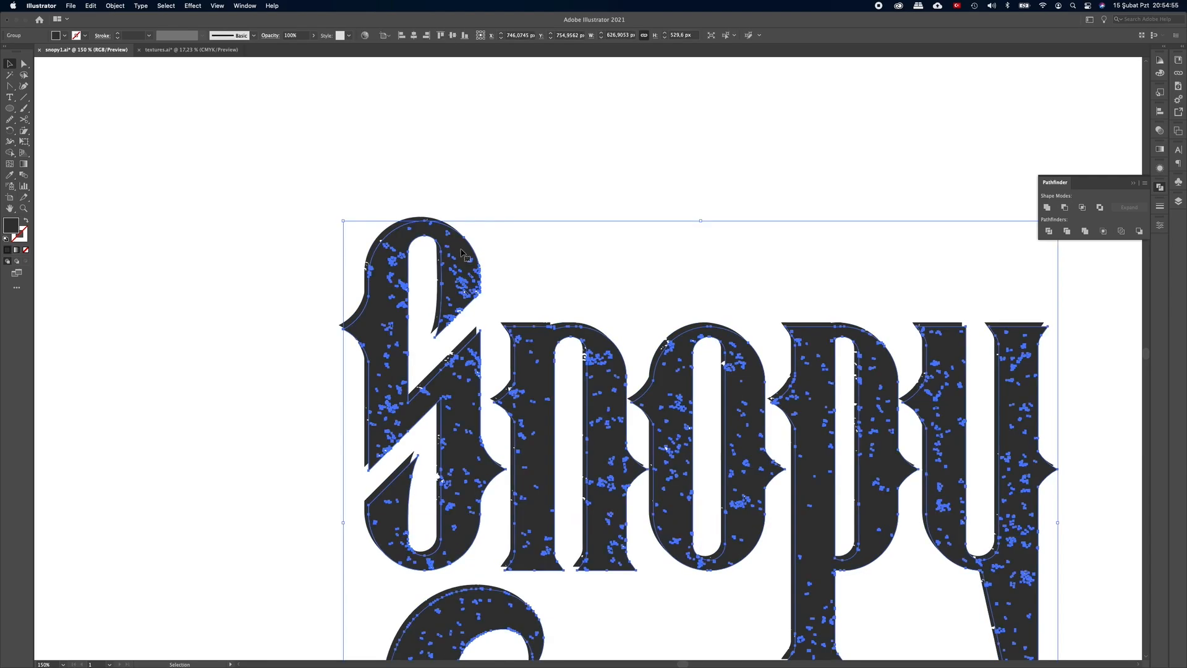
{"action": "right_click", "coordinate": [462, 254]}
{"action": "mouse_move", "coordinate": [495, 377]}
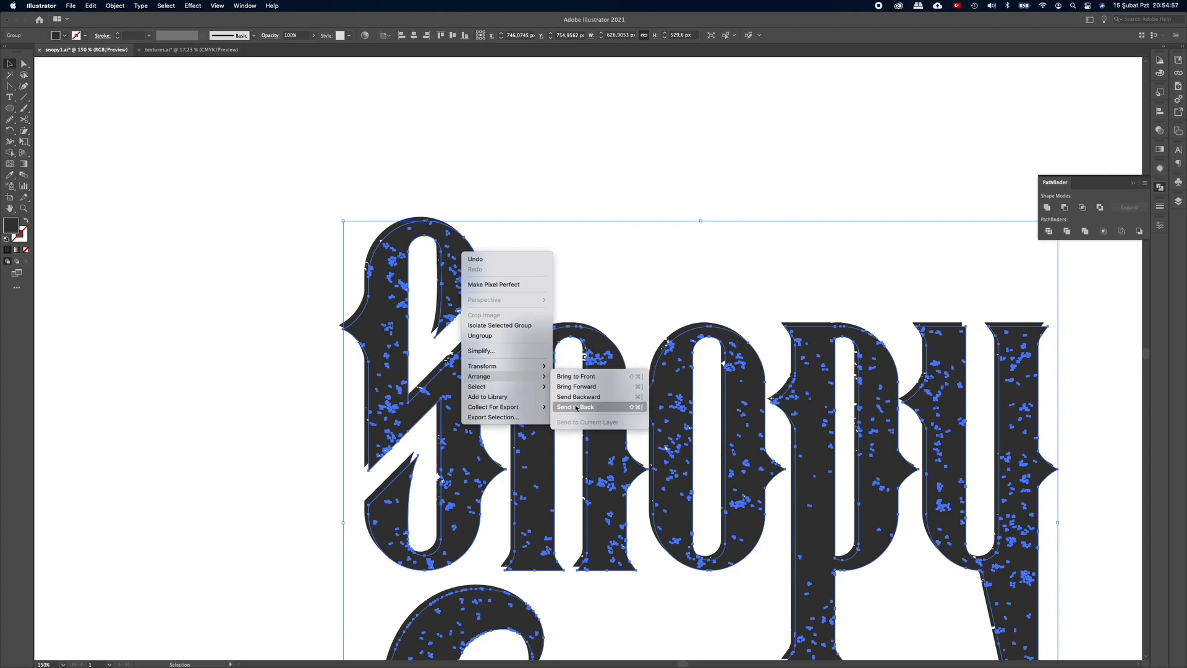
{"action": "left_click", "coordinate": [576, 407]}
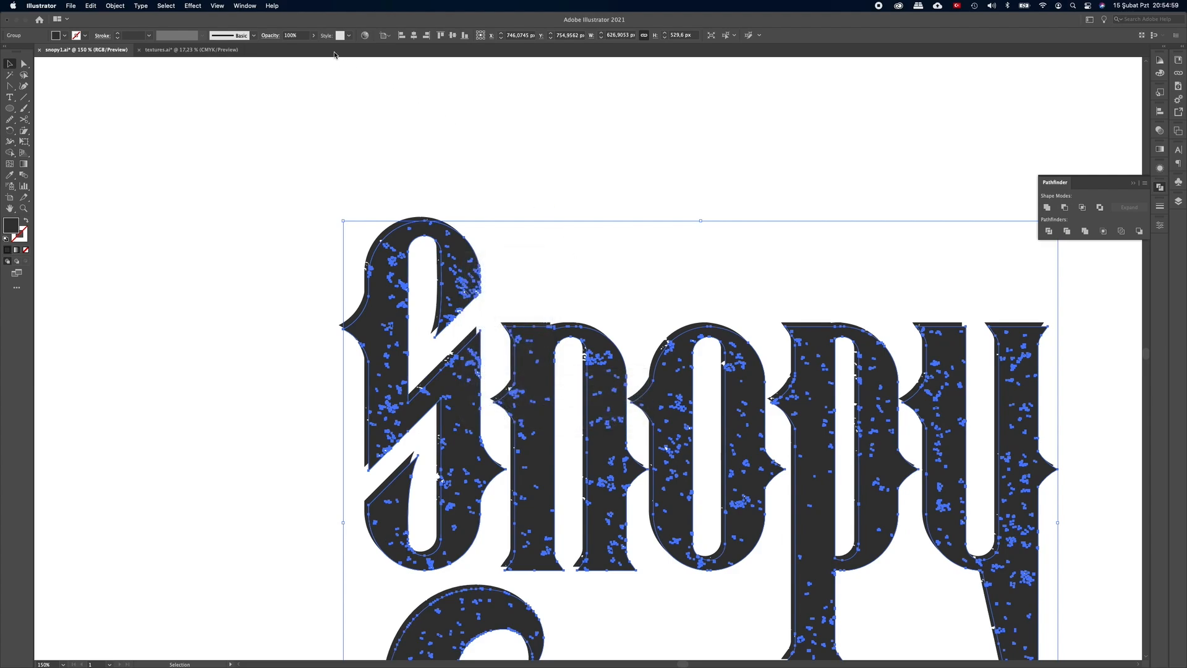
Step: Lower the opacity of the rear copy so it forms a faint grey drop shadow behind the lettering
{"action": "left_click", "coordinate": [313, 36]}
{"action": "left_click_drag", "start_coordinate": [306, 50], "coordinate": [285, 52]}
{"action": "left_click", "coordinate": [372, 105]}
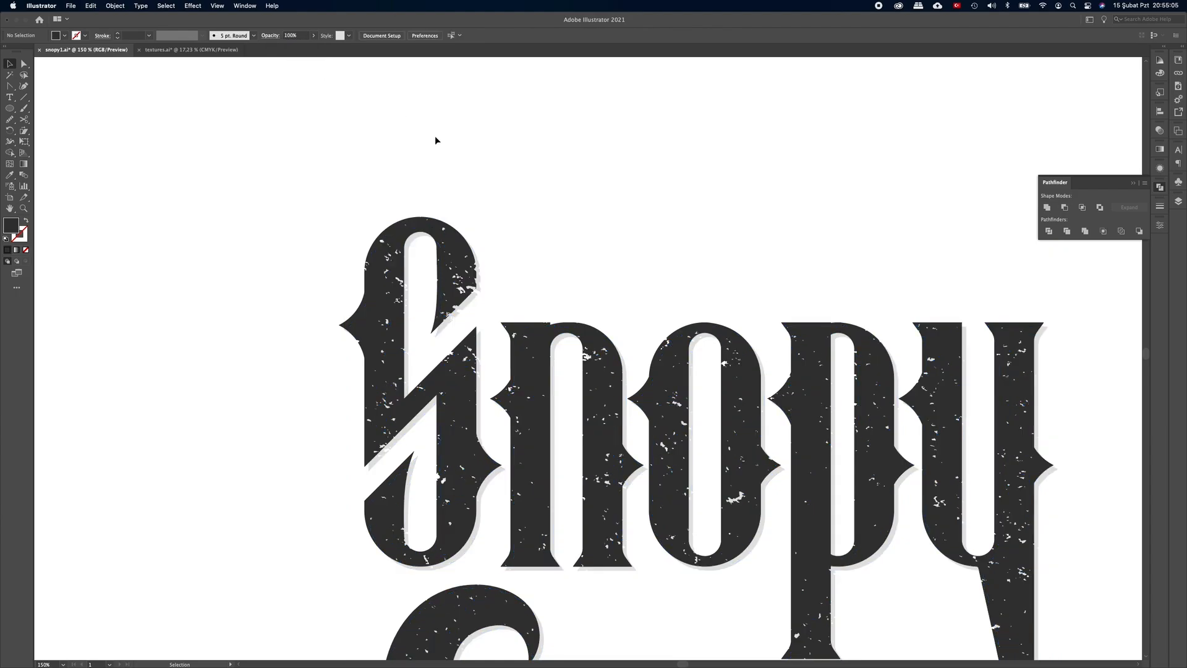
Step: Scale the whole logo down to about 536 × 453 px and place the original and a duplicate side by side
{"action": "scroll", "coordinate": [612, 154], "scroll_direction": "down", "scroll_amount": 4}
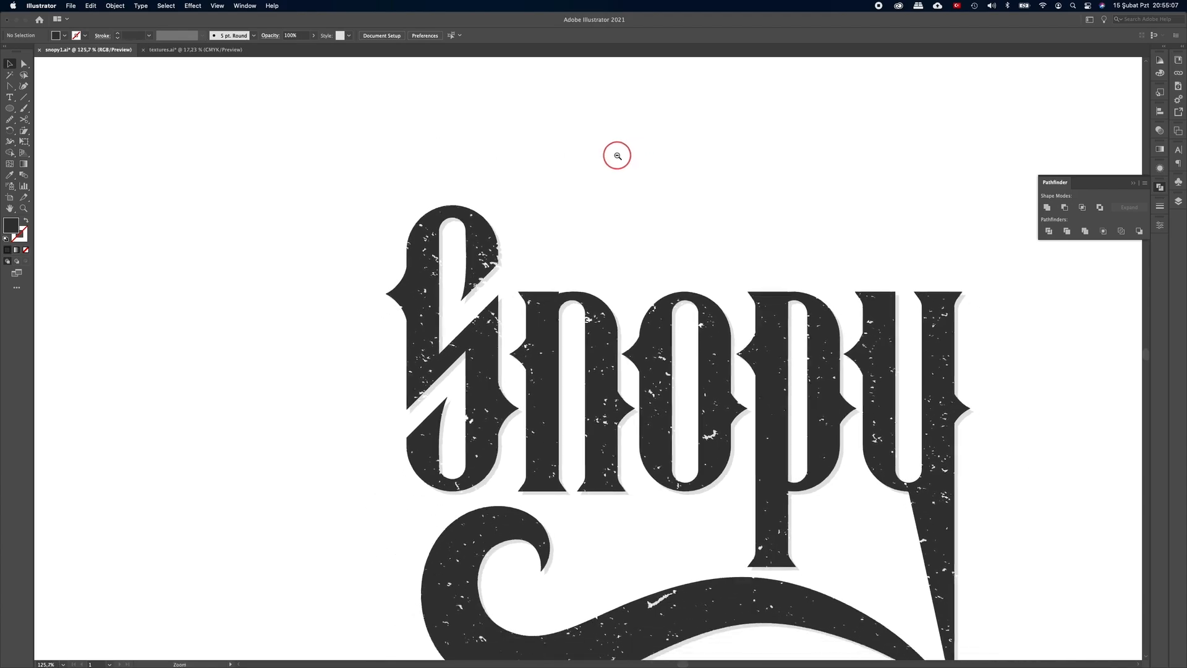
{"action": "scroll", "coordinate": [643, 169], "scroll_direction": "down", "scroll_amount": 3}
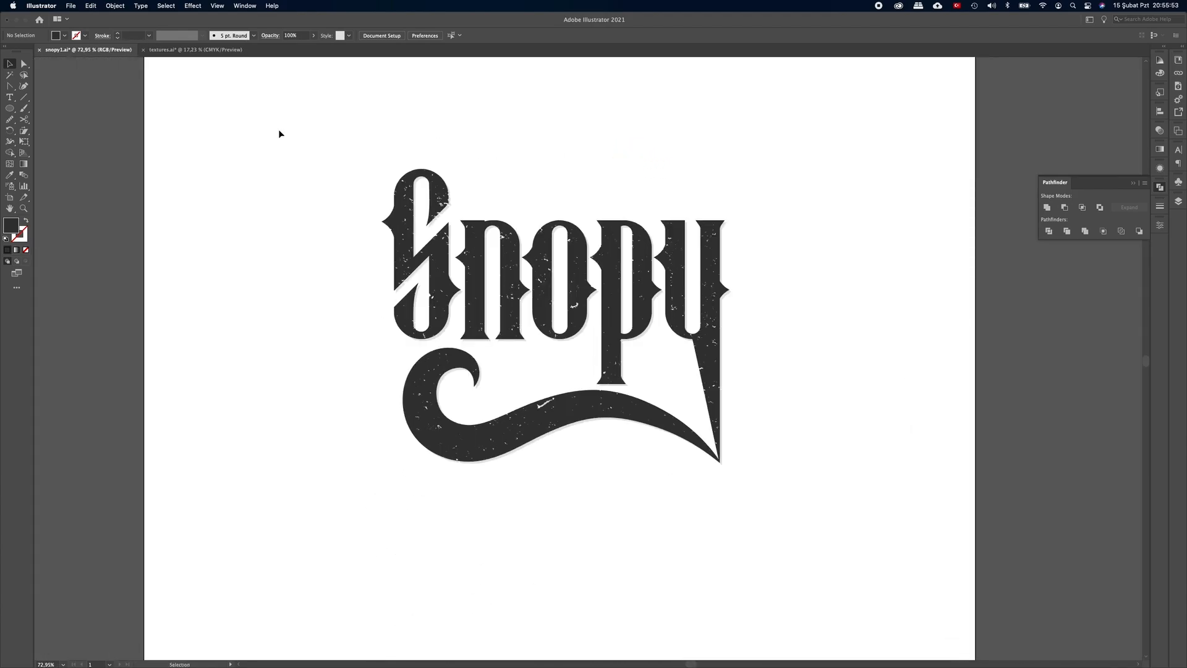
{"action": "left_click_drag", "start_coordinate": [278, 132], "coordinate": [680, 420]}
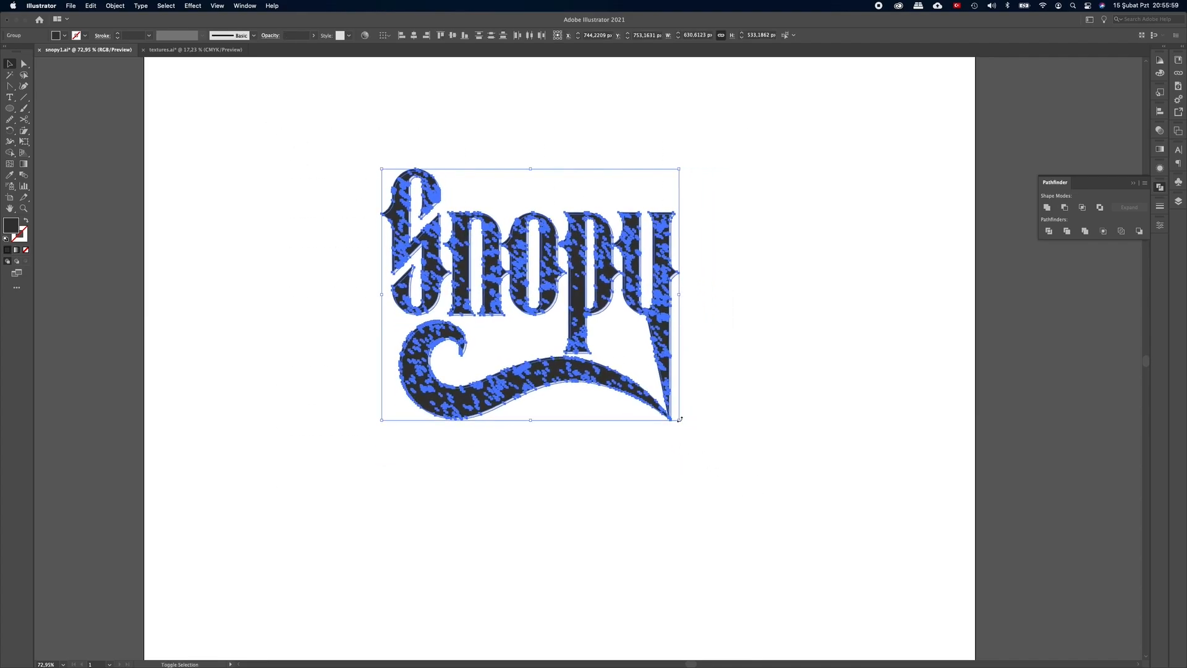
{"action": "left_click_drag", "start_coordinate": [621, 312], "coordinate": [833, 339]}
{"action": "left_click_drag", "start_coordinate": [833, 339], "coordinate": [833, 339]}
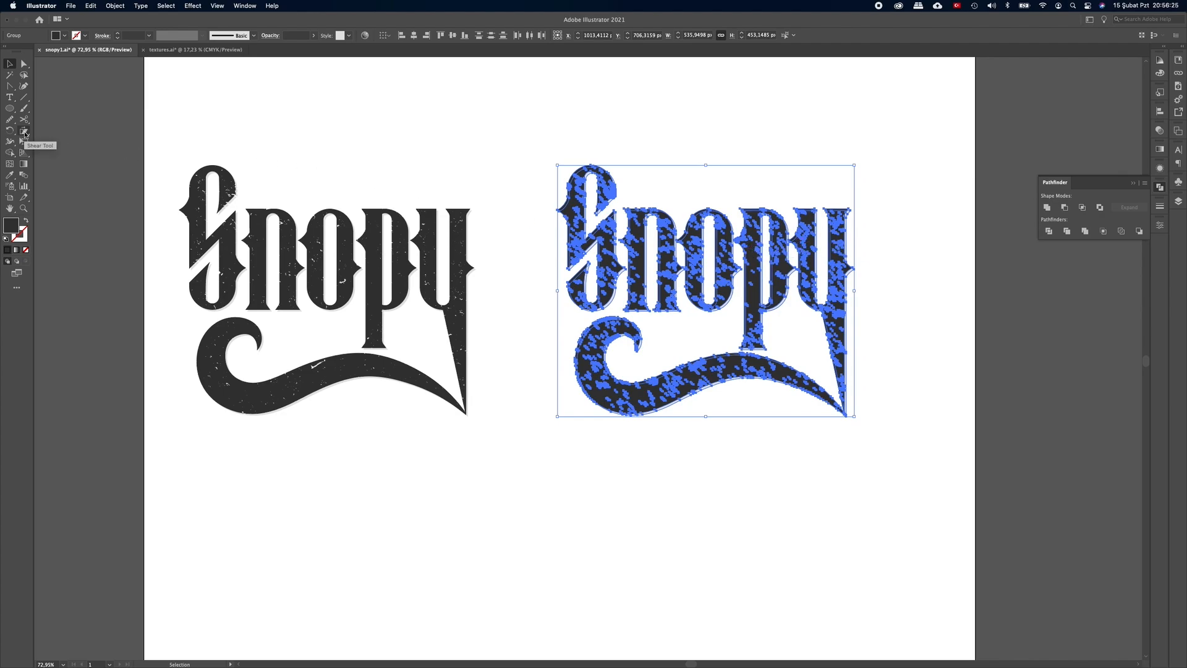
Step: Shear the duplicate logo horizontally so its lettering and swash slant forward to the right
{"action": "left_click", "coordinate": [24, 131]}
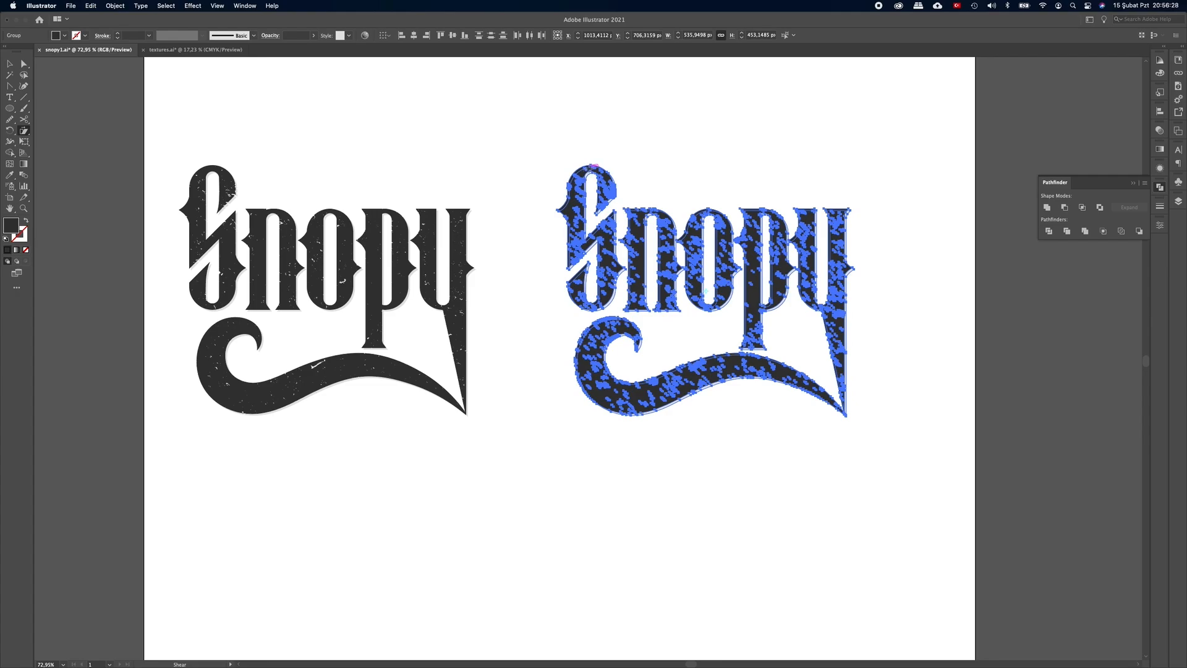
{"action": "left_click_drag", "start_coordinate": [588, 168], "coordinate": [609, 172]}
{"action": "key", "text": "v"}
{"action": "left_click", "coordinate": [437, 120]}
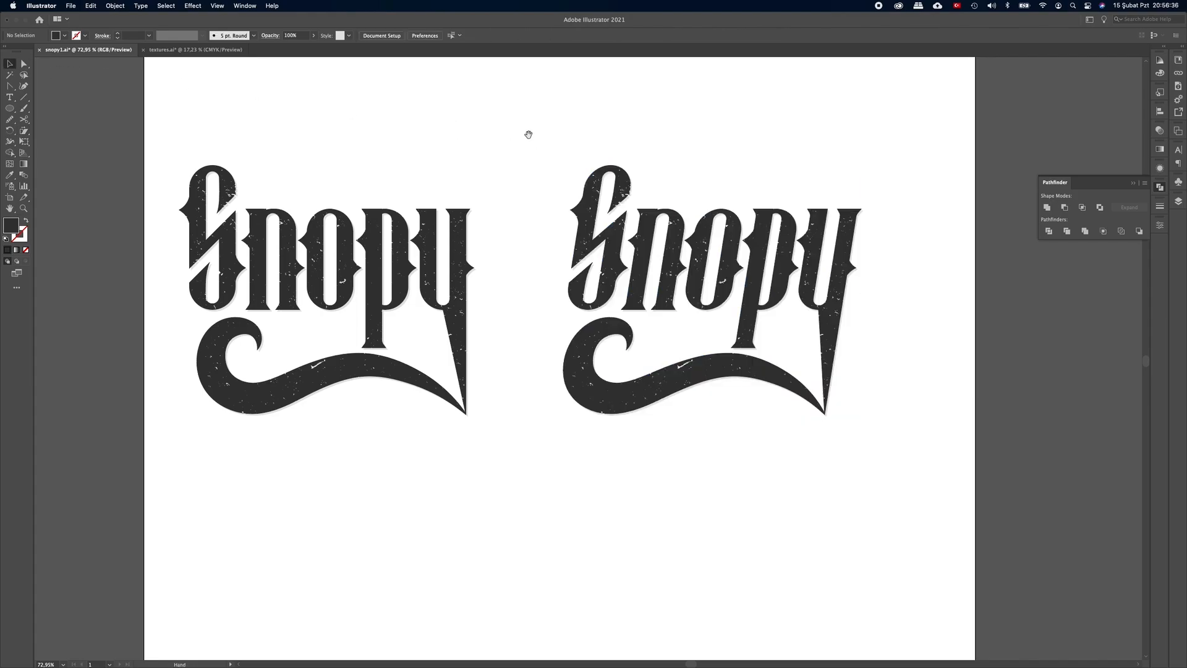
Step: Delete the upright logo, keeping only the slanted version on the artboard
{"action": "left_click_drag", "start_coordinate": [547, 134], "coordinate": [522, 155]}
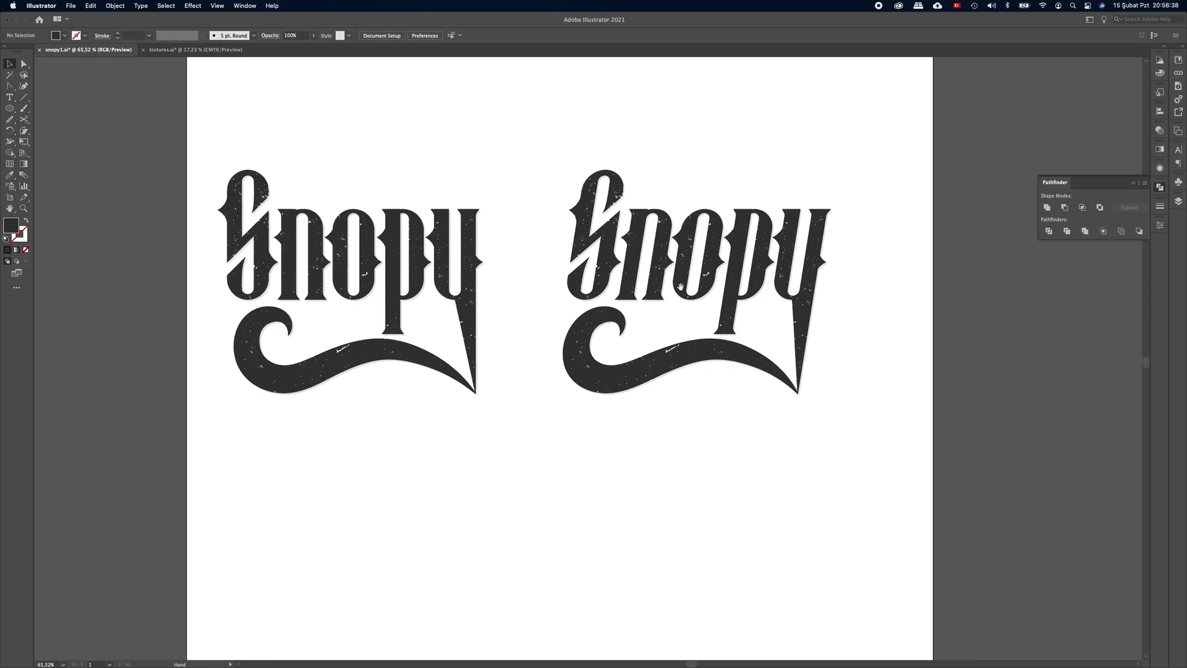
{"action": "left_click_drag", "start_coordinate": [205, 135], "coordinate": [498, 409]}
{"action": "key", "text": "Delete"}
Step: Enlarge the slanted logo proportionally and position it around the middle of the artboard
{"action": "left_click_drag", "start_coordinate": [505, 140], "coordinate": [852, 406]}
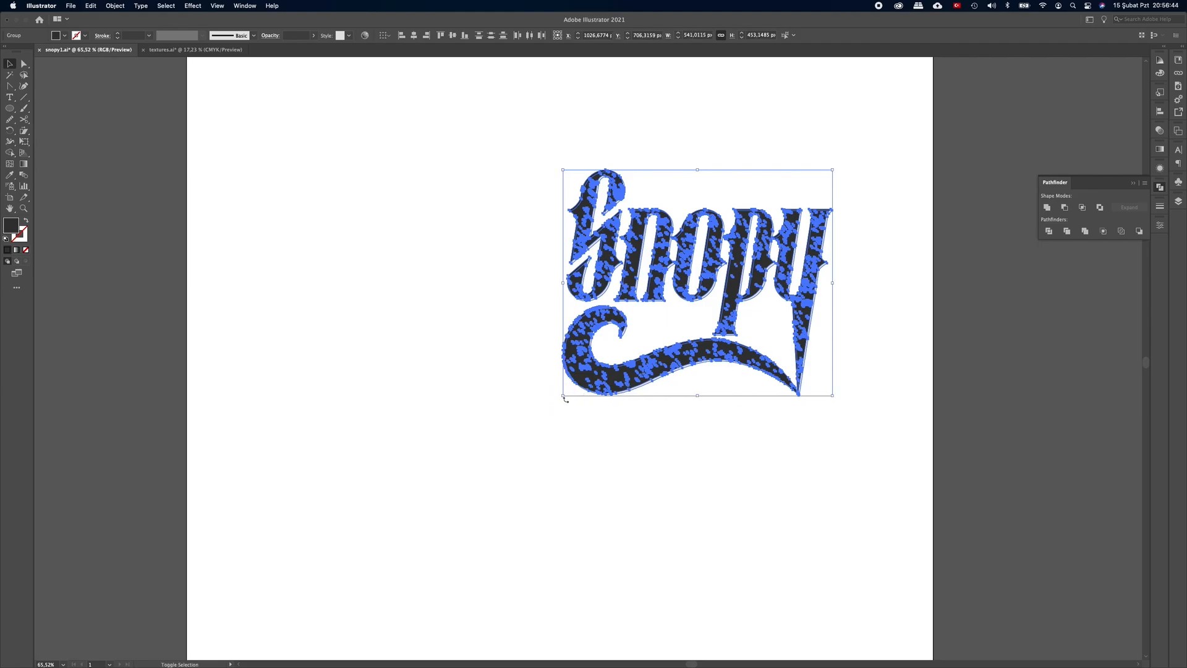
{"action": "left_click_drag", "start_coordinate": [563, 395], "coordinate": [379, 507]}
{"action": "left_click_drag", "start_coordinate": [597, 453], "coordinate": [546, 450]}
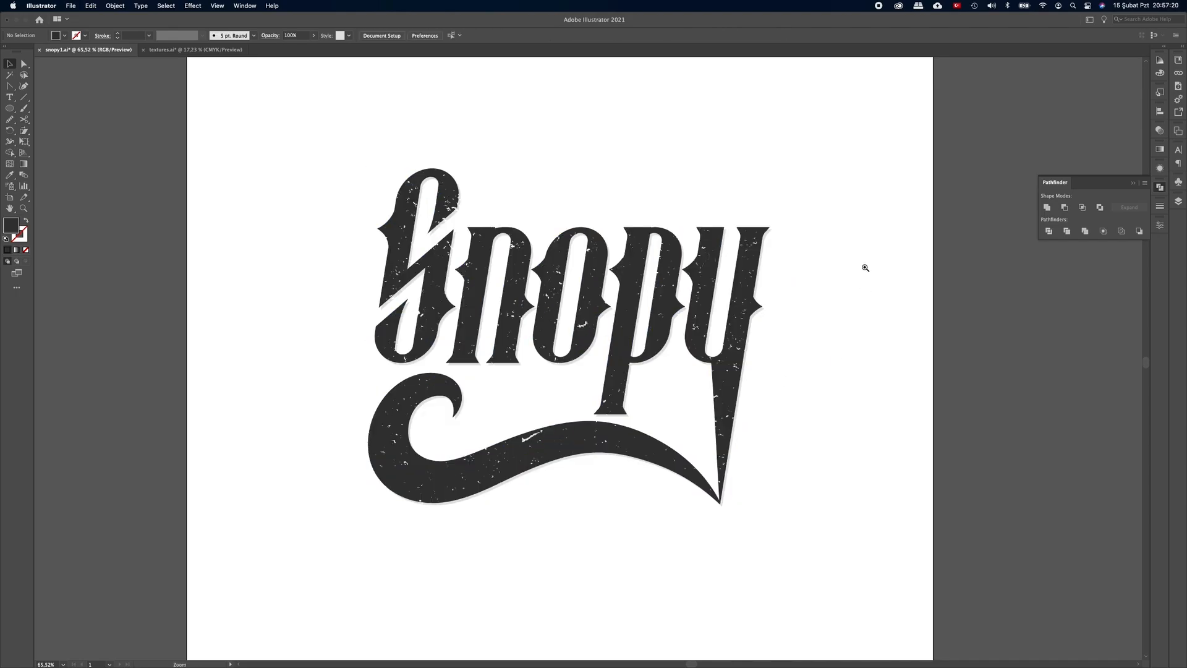
Step: Place the grungy white background JPG at 2000 × 1500 px and shift it to cover the artboard, overhanging both sides equally
{"action": "left_click_drag", "start_coordinate": [864, 266], "coordinate": [852, 264]}
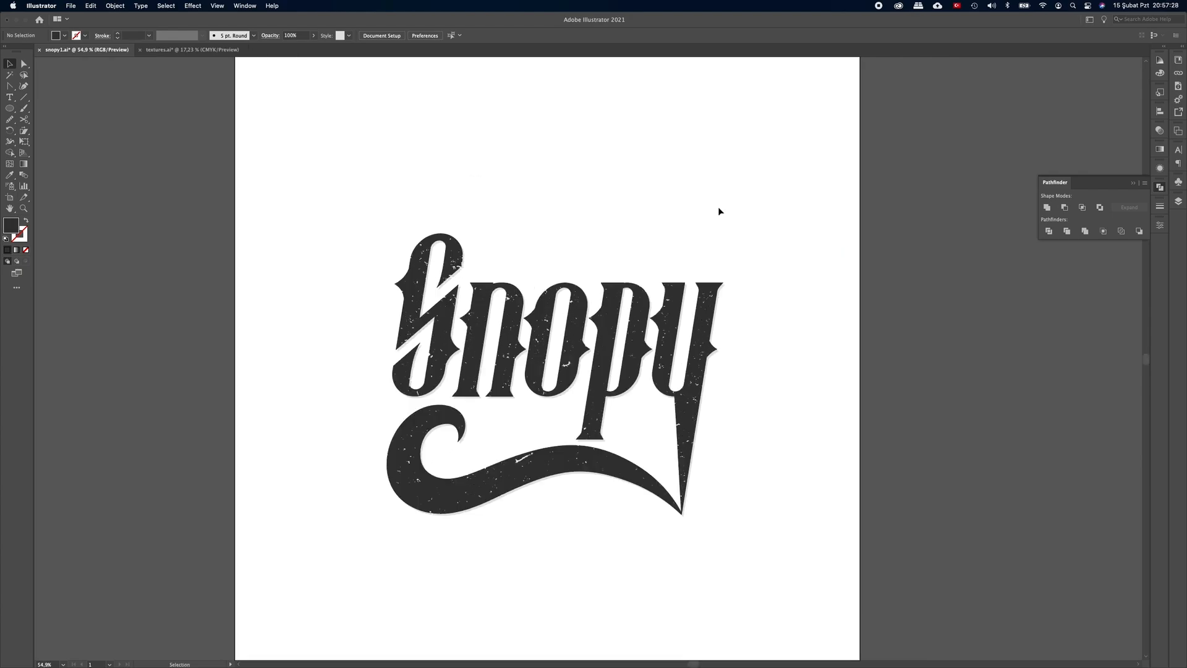
{"action": "key", "text": "super"}
{"action": "key", "text": "super+shift+p"}
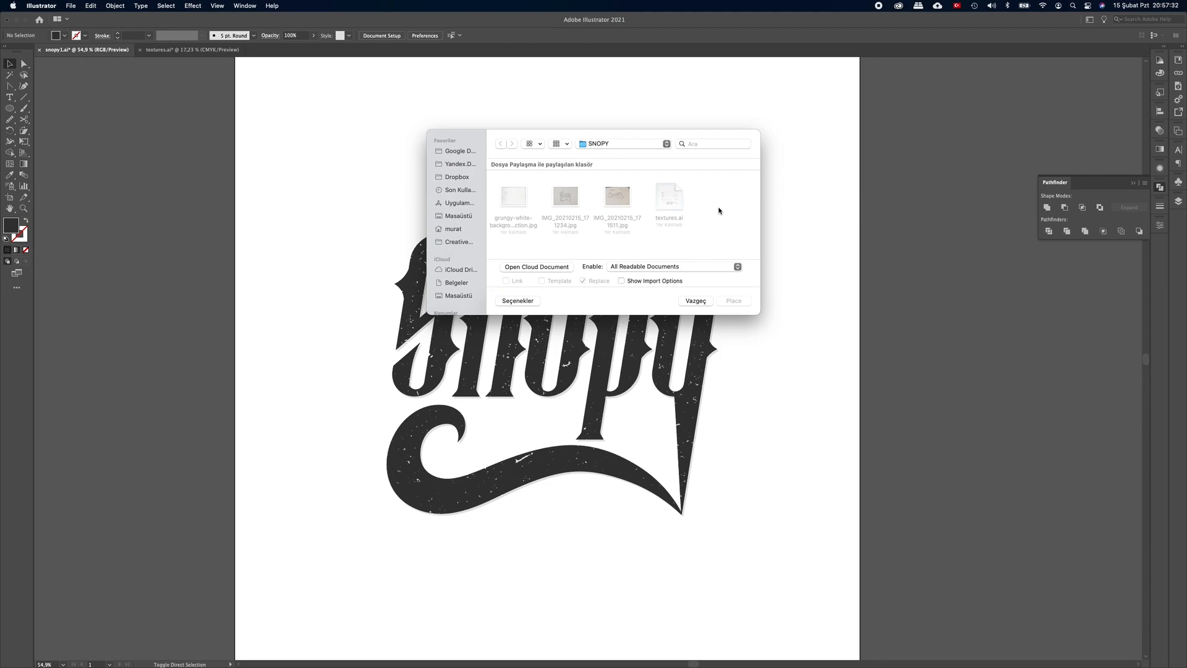
{"action": "left_click", "coordinate": [520, 198]}
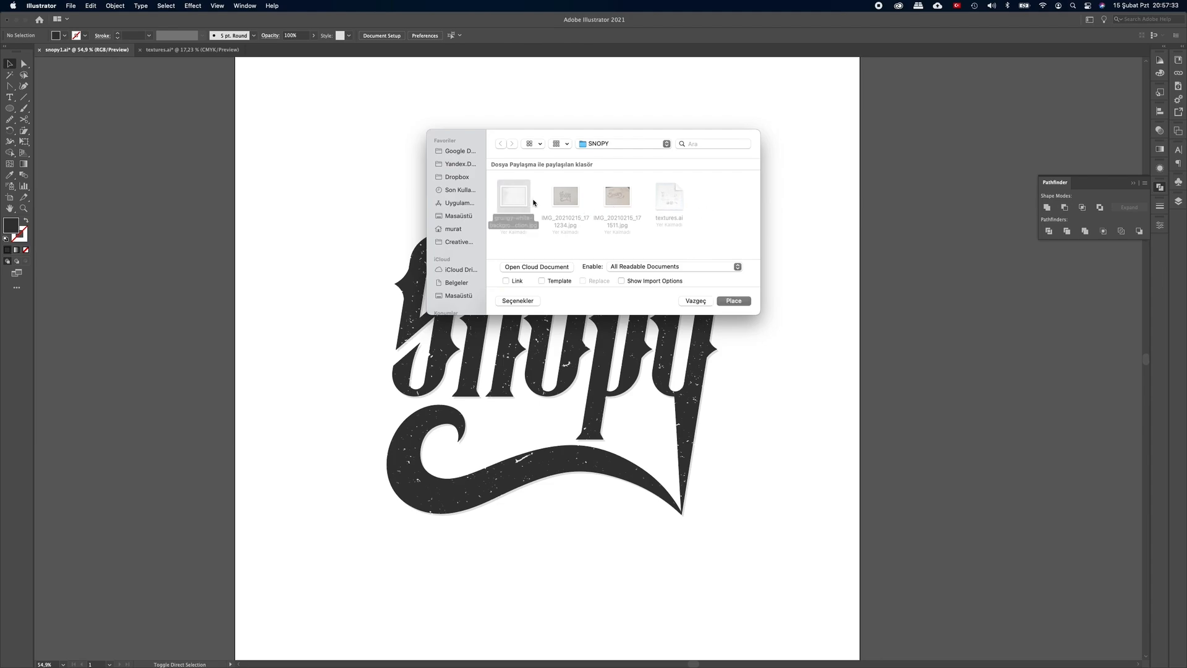
{"action": "left_click", "coordinate": [737, 302]}
{"action": "left_click_drag", "start_coordinate": [725, 209], "coordinate": [649, 212]}
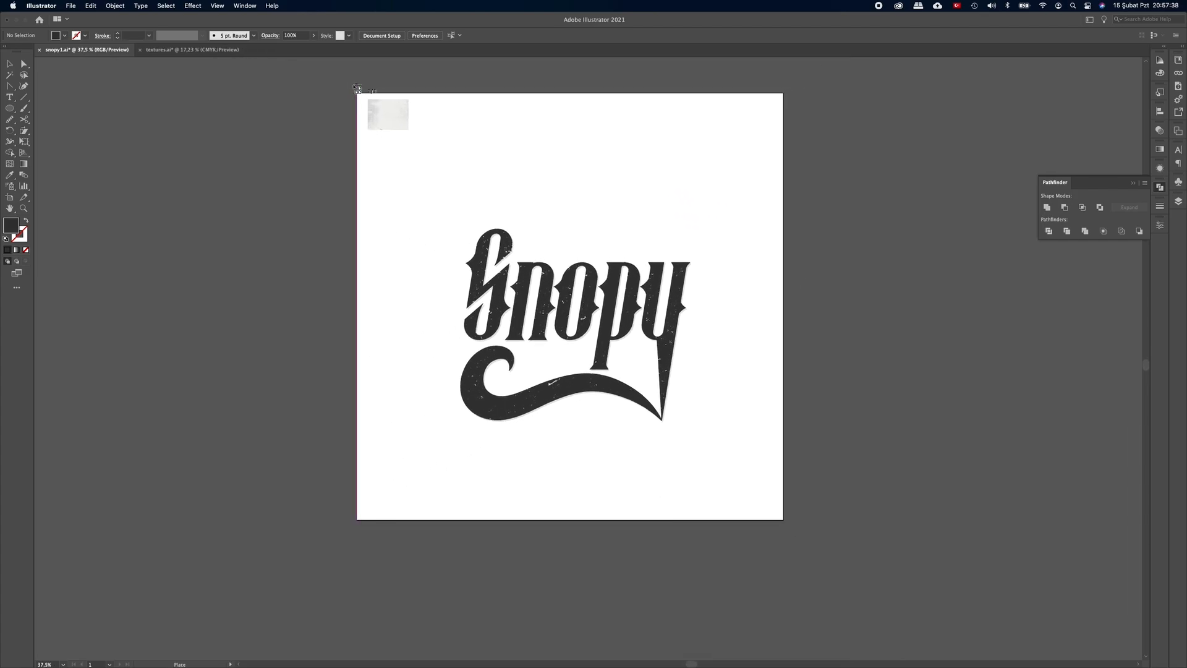
{"action": "left_click_drag", "start_coordinate": [323, 93], "coordinate": [946, 522]}
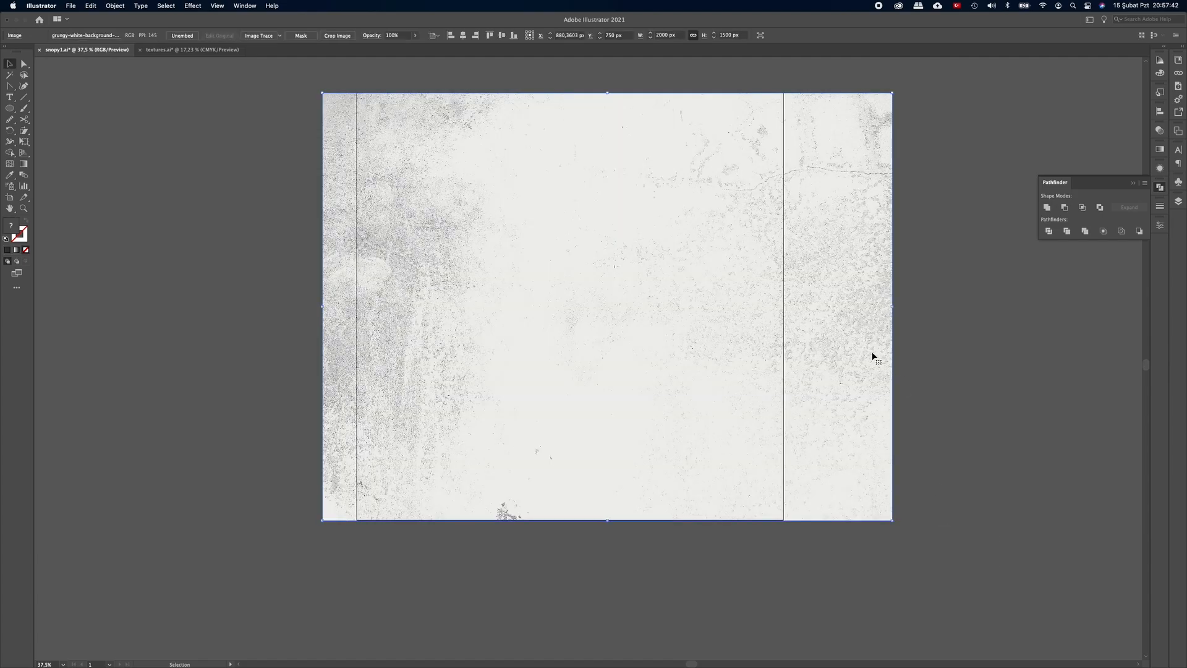
{"action": "left_click_drag", "start_coordinate": [834, 290], "coordinate": [796, 289]}
Step: Draw a 1500 × 1500 px rectangle matching the artboard and use it as a clipping mask for the background image
{"action": "left_click_drag", "start_coordinate": [10, 108], "coordinate": [55, 109]}
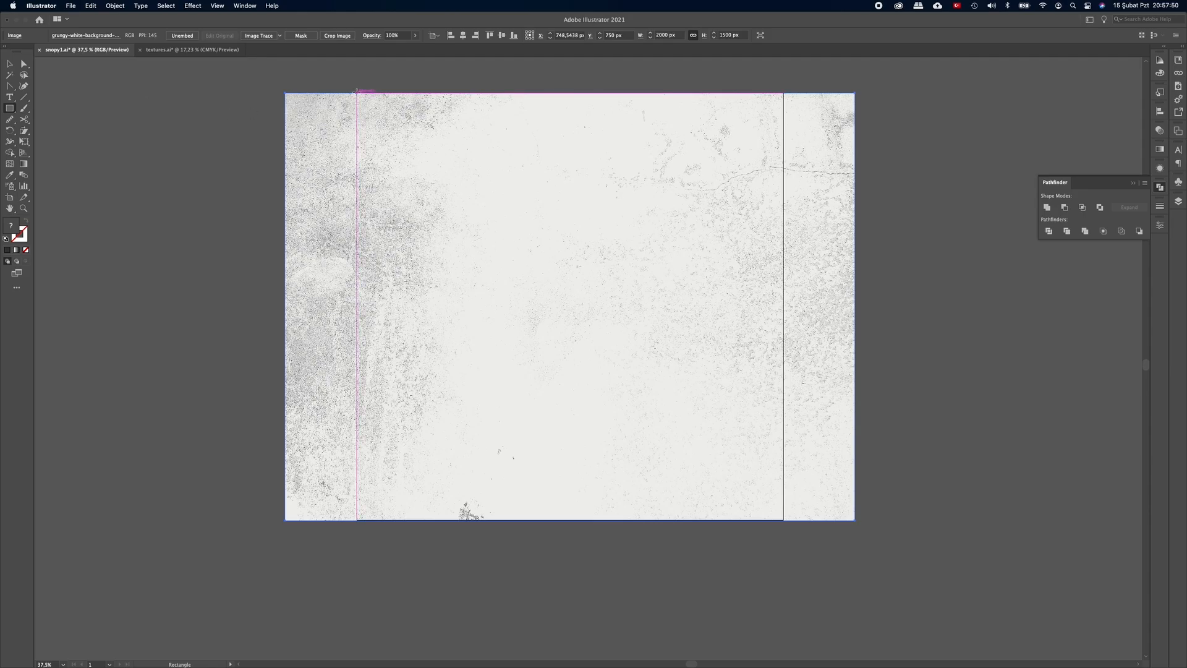
{"action": "left_click_drag", "start_coordinate": [357, 92], "coordinate": [783, 520]}
{"action": "left_click", "coordinate": [10, 63]}
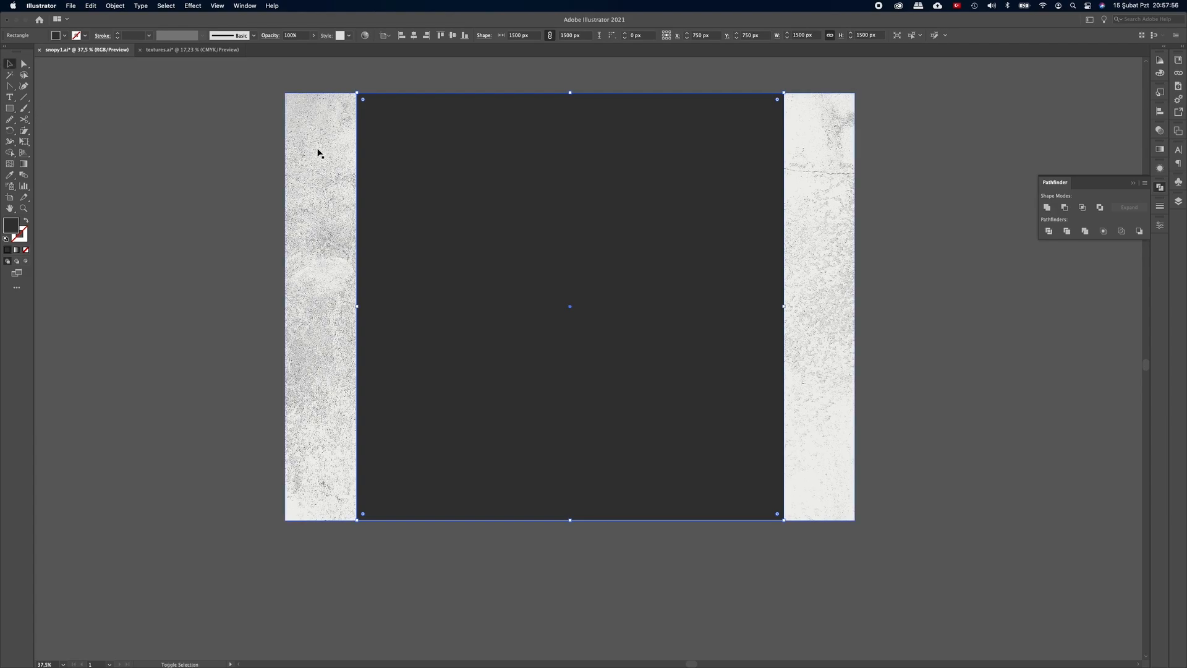
{"action": "left_click", "coordinate": [317, 150], "text": "shift"}
{"action": "right_click", "coordinate": [459, 167]}
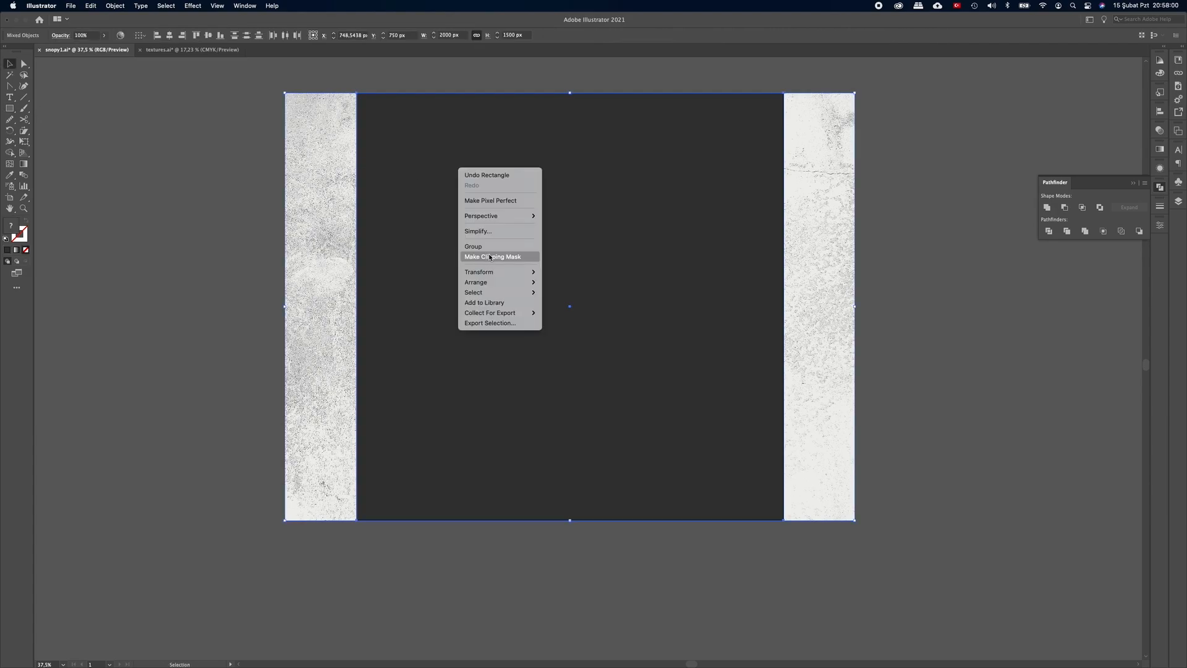
{"action": "left_click", "coordinate": [502, 257]}
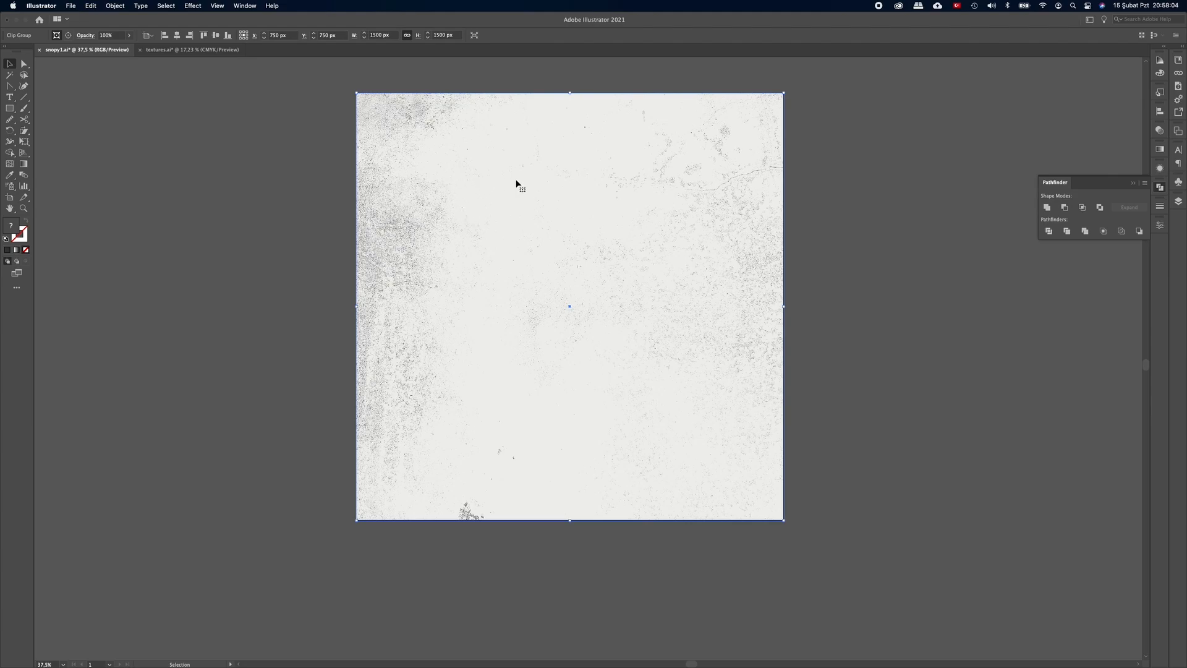
Step: Send the clipped background texture to the back, behind the logo, and deselect everything
{"action": "right_click", "coordinate": [412, 149]}
{"action": "mouse_move", "coordinate": [509, 276]}
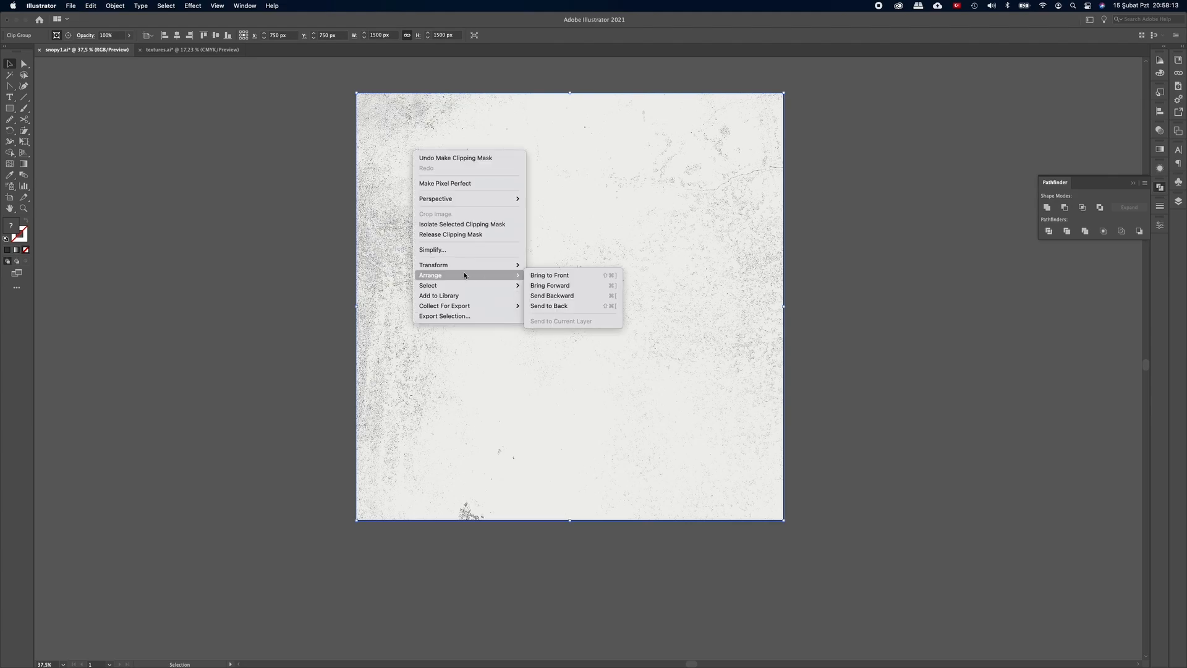
{"action": "left_click", "coordinate": [555, 306]}
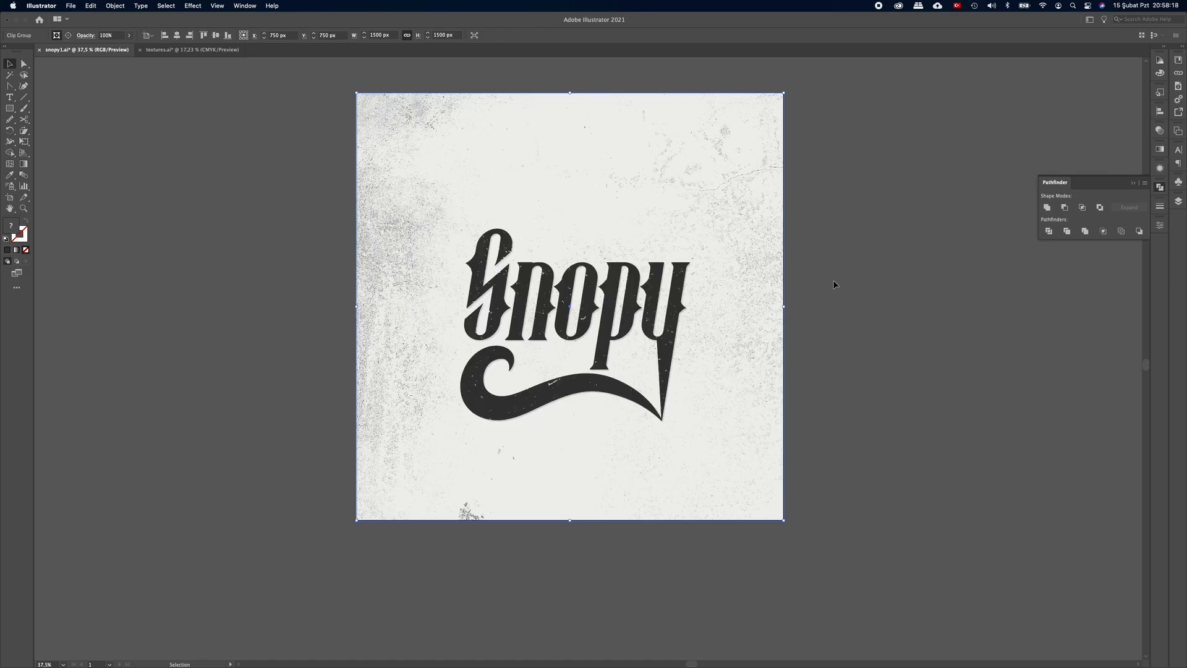
{"action": "key", "text": "super+shift+a"}
Step: Move the logo slightly upward on the textured background to centre it better on the artboard
{"action": "key", "text": "z"}
{"action": "left_click_drag", "start_coordinate": [678, 377], "coordinate": [752, 398]}
{"action": "left_click", "coordinate": [650, 388]}
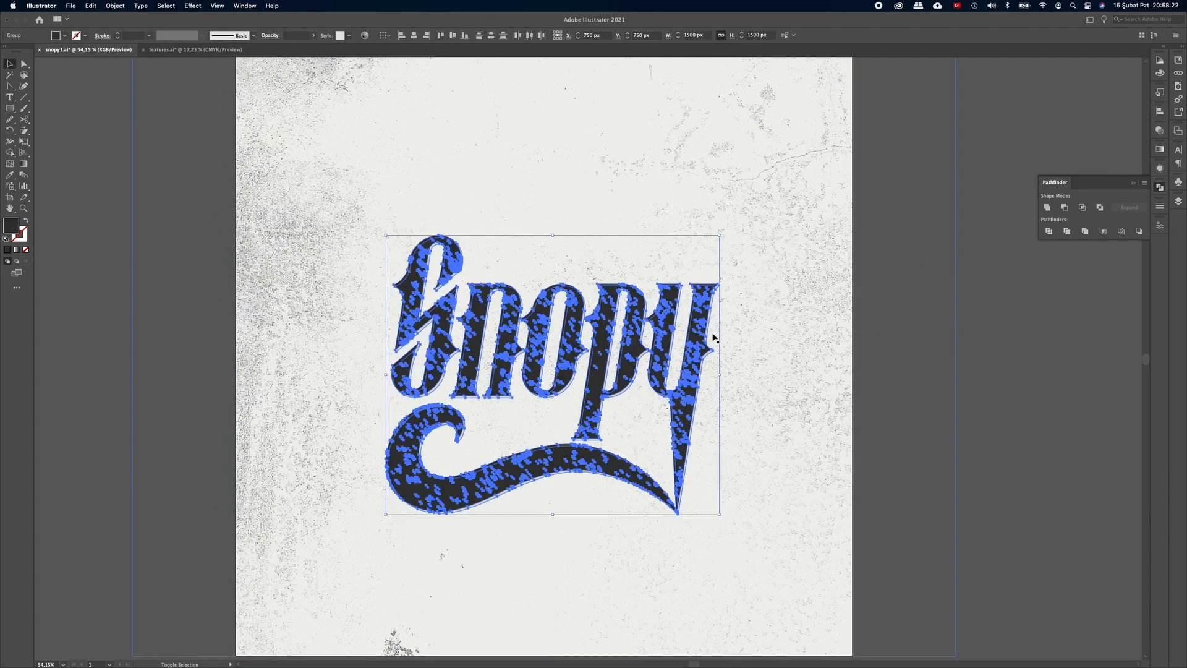
{"action": "left_click_drag", "start_coordinate": [704, 331], "coordinate": [704, 322]}
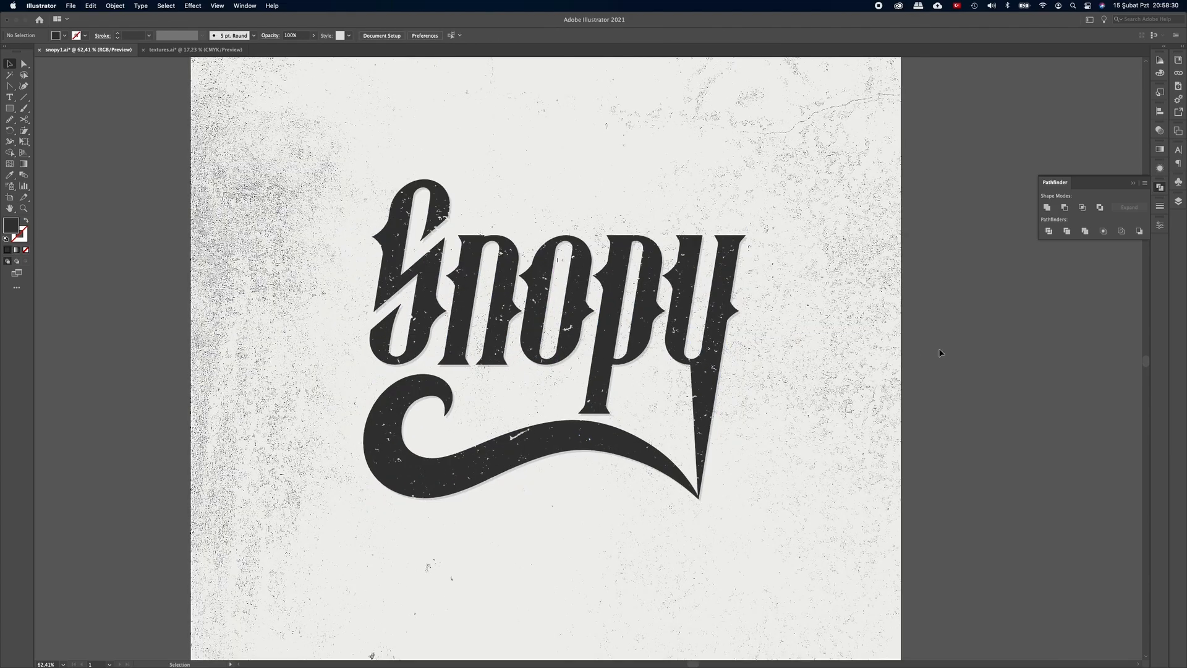